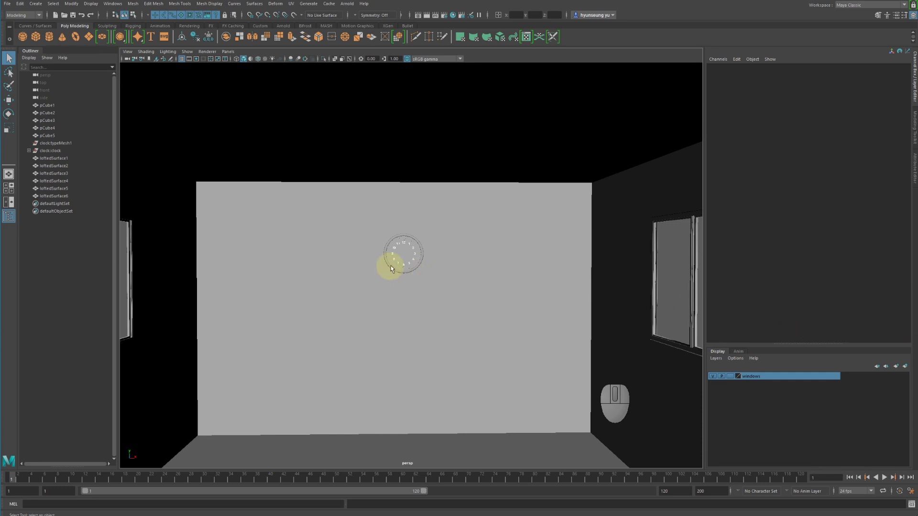
# Examine the room from inside and outside, including the wall clock, the side windows and the ceiling.
pyautogui.keyDown('alt'); pyautogui.moveTo(440, 253); pyautogui.dragTo(440, 293, button='middle'); pyautogui.keyUp('alt')
pyautogui.keyDown('alt'); pyautogui.moveTo(440, 293); pyautogui.dragTo(428, 290); pyautogui.keyUp('alt')
pyautogui.keyDown('alt'); pyautogui.moveTo(428, 291); pyautogui.dragTo(416, 287, button='right'); pyautogui.keyUp('alt')
pyautogui.keyDown('alt'); pyautogui.moveTo(416, 287); pyautogui.dragTo(435, 236, button='middle'); pyautogui.keyUp('alt')
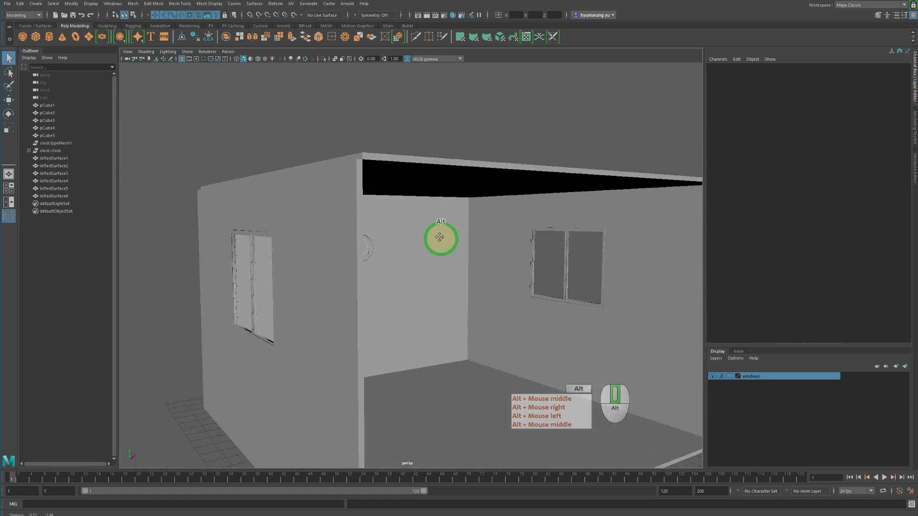
pyautogui.keyDown('alt'); pyautogui.moveTo(434, 235); pyautogui.dragTo(400, 237); pyautogui.keyUp('alt')
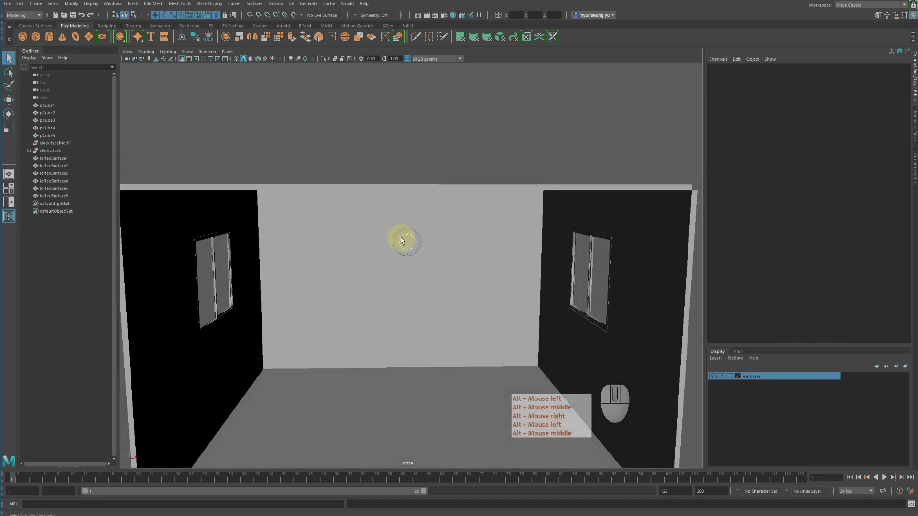
pyautogui.keyDown('alt'); pyautogui.moveTo(477, 261); pyautogui.dragTo(420, 184); pyautogui.keyUp('alt')
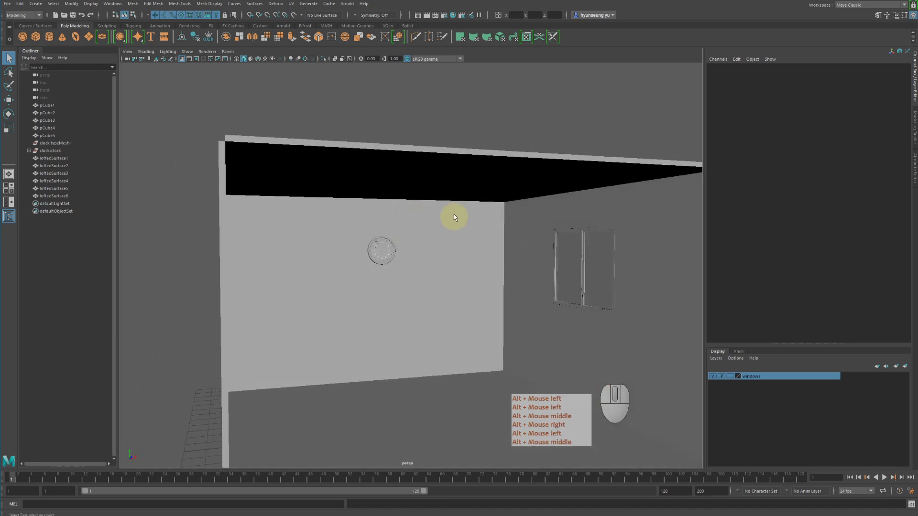
pyautogui.moveTo(453, 215)
pyautogui.keyDown('alt'); pyautogui.mouseDown()
pyautogui.moveTo(479, 199)
pyautogui.moveTo(402, 188)
pyautogui.moveTo(439, 206)
pyautogui.mouseUp(); pyautogui.keyUp('alt')
# In the side view, start a CV curve just below the ceiling line near the centre axis, shaping a short hooked upper lip.
pyautogui.press('space')
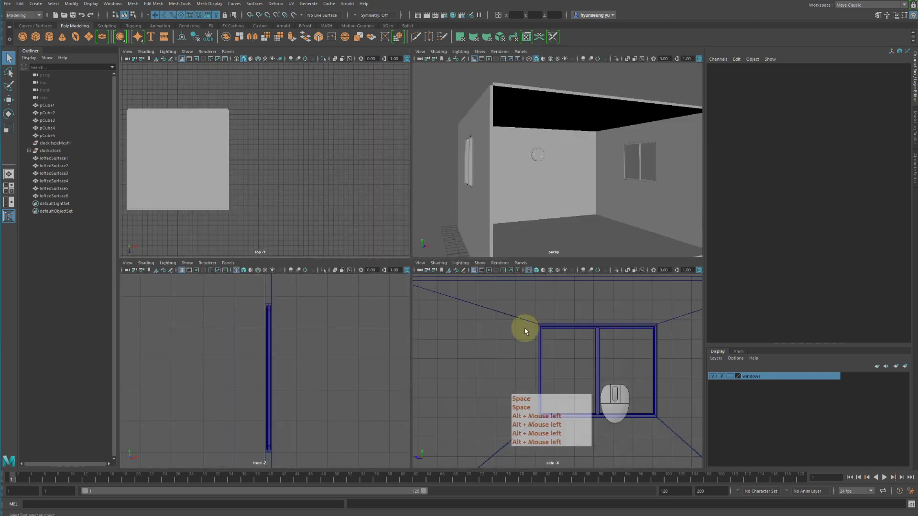
pyautogui.press('space')
pyautogui.keyDown('alt'); pyautogui.scroll(-5, 469, 280); pyautogui.keyUp('alt')
pyautogui.keyDown('alt'); pyautogui.scroll(-2, 469, 279); pyautogui.keyUp('alt')
pyautogui.keyDown('alt'); pyautogui.scroll(5, 440, 299); pyautogui.keyUp('alt')
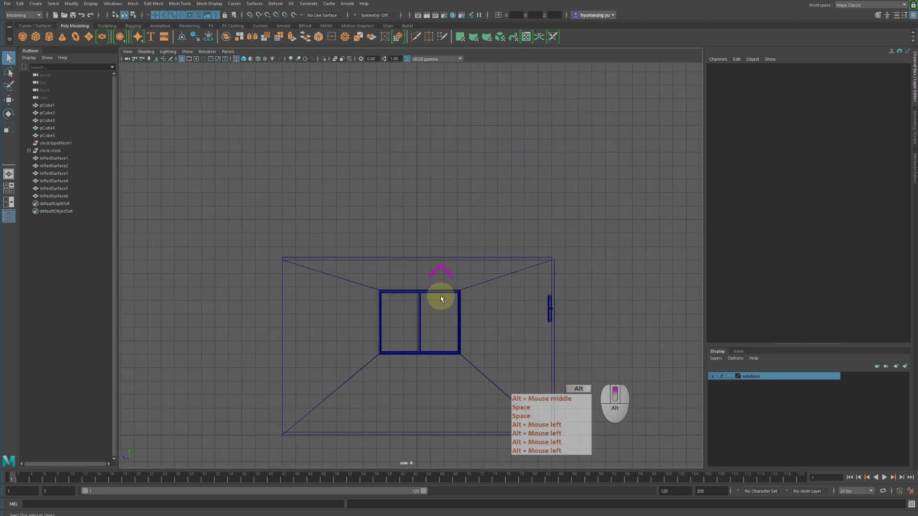
pyautogui.keyDown('alt'); pyautogui.moveTo(441, 301); pyautogui.dragTo(414, 300, button='middle'); pyautogui.keyUp('alt')
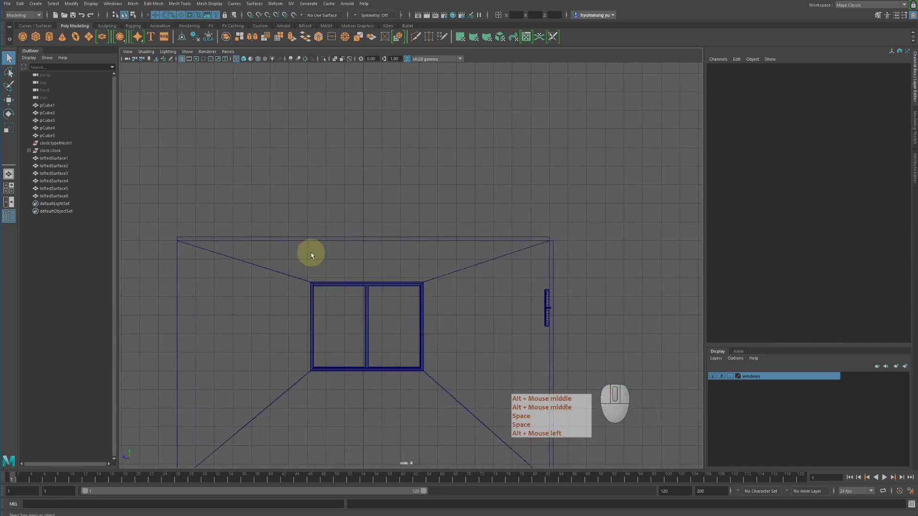
pyautogui.keyDown('alt'); pyautogui.moveTo(364, 258); pyautogui.dragTo(352, 251, button='middle'); pyautogui.keyUp('alt')
pyautogui.keyDown('alt'); pyautogui.scroll(3, 364, 264); pyautogui.keyUp('alt')
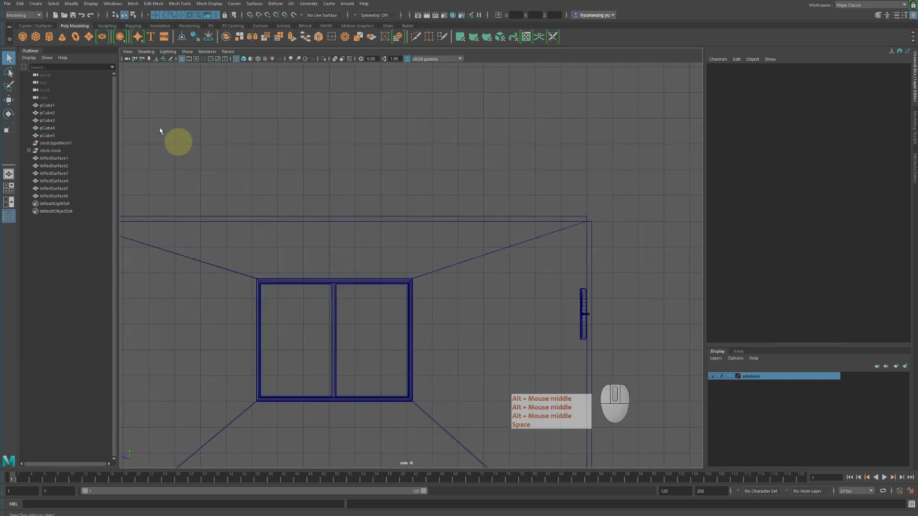
pyautogui.click(33, 27)
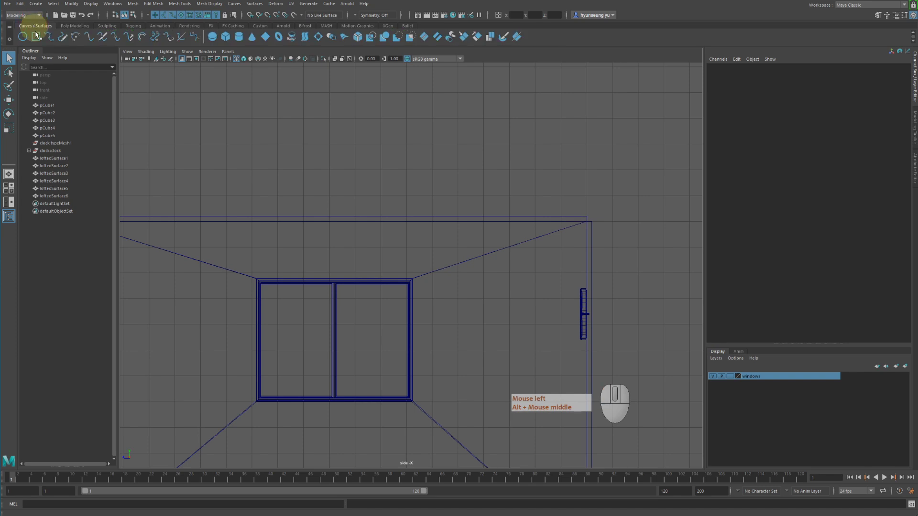
pyautogui.click(37, 4)
pyautogui.moveTo(55, 61)
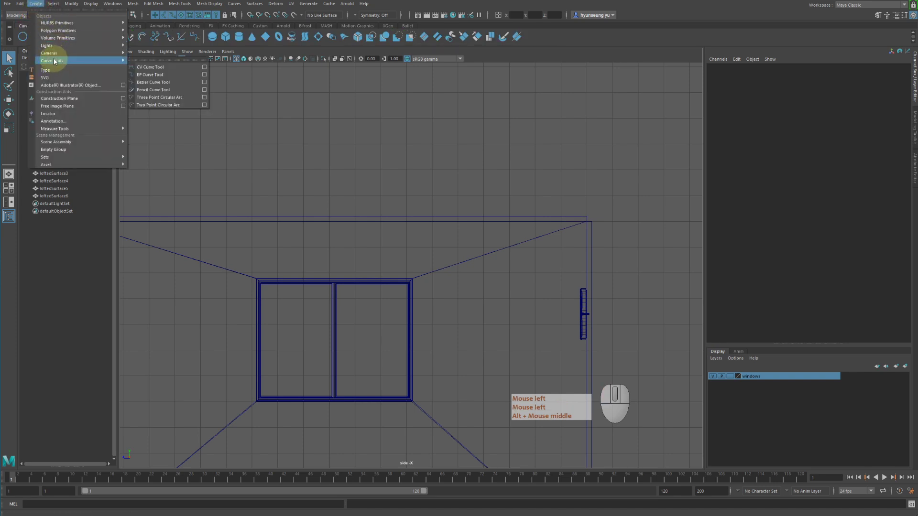
pyautogui.click(143, 66)
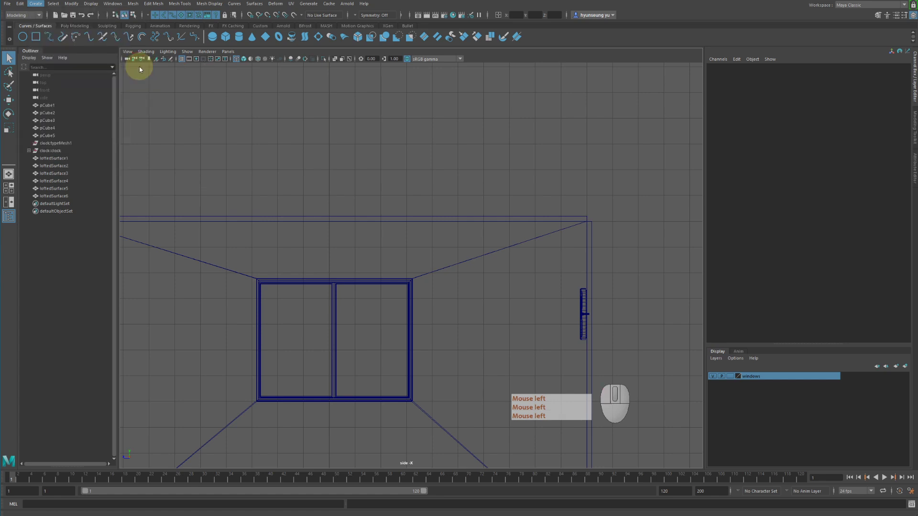
pyautogui.scroll(3, 354, 268)
pyautogui.keyDown('alt'); pyautogui.moveTo(364, 274); pyautogui.dragTo(501, 249, button='middle'); pyautogui.keyUp('alt')
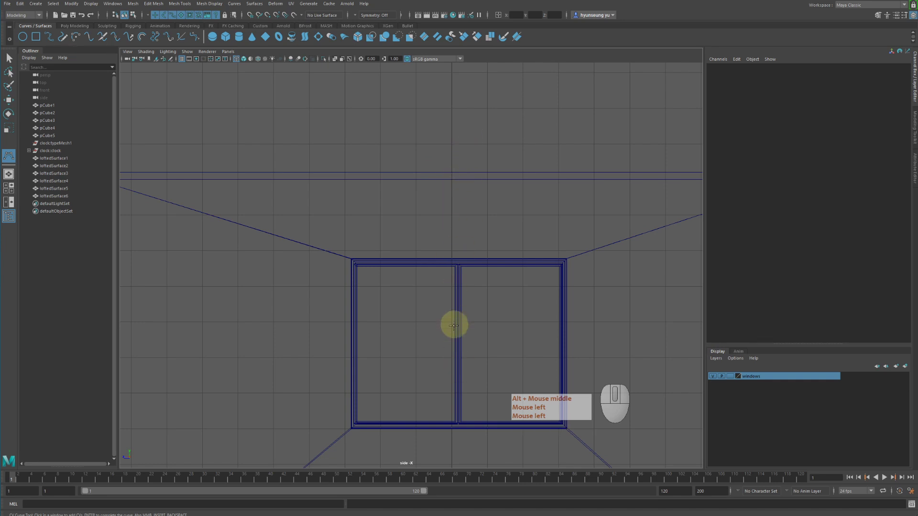
pyautogui.keyDown('alt'); pyautogui.moveTo(451, 191); pyautogui.dragTo(473, 205, button='middle'); pyautogui.keyUp('alt')
pyautogui.scroll(3, 453, 232)
pyautogui.scroll(1, 509, 203)
pyautogui.keyDown('alt'); pyautogui.moveTo(473, 205); pyautogui.dragTo(557, 207, button='right'); pyautogui.keyUp('alt')
pyautogui.keyDown('alt'); pyautogui.moveTo(557, 206); pyautogui.dragTo(467, 195, button='middle'); pyautogui.keyUp('alt')
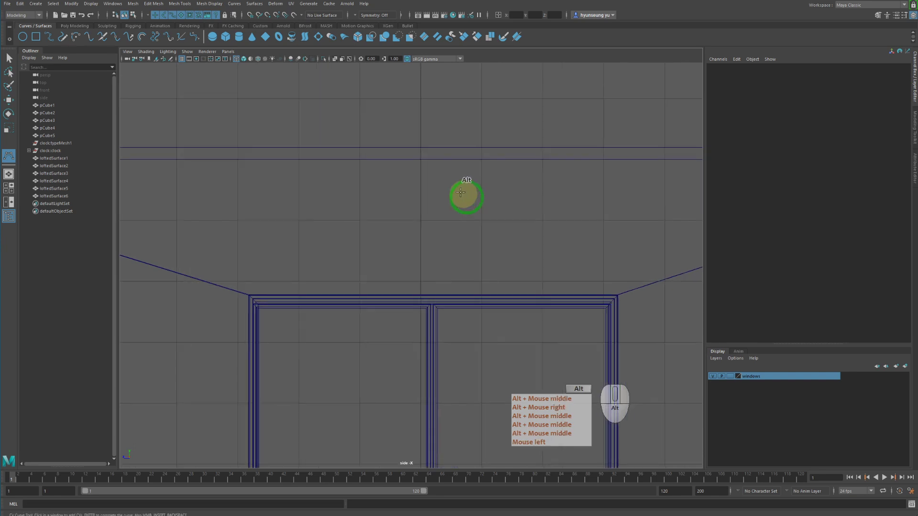
pyautogui.keyDown('alt'); pyautogui.moveTo(467, 195); pyautogui.dragTo(499, 174, button='right'); pyautogui.keyUp('alt')
pyautogui.keyDown('alt'); pyautogui.moveTo(499, 174); pyautogui.dragTo(450, 164, button='middle'); pyautogui.keyUp('alt')
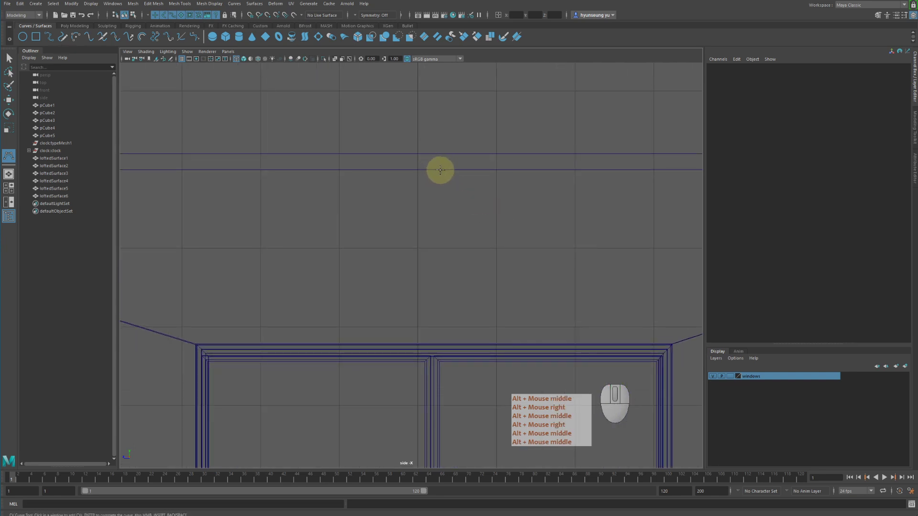
pyautogui.click(439, 169)
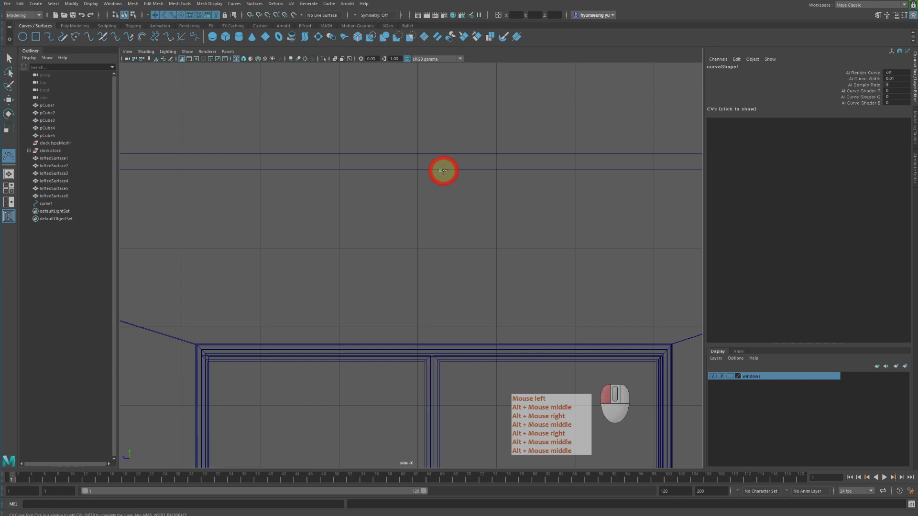
pyautogui.click(444, 170)
pyautogui.click(448, 170)
pyautogui.click(447, 172)
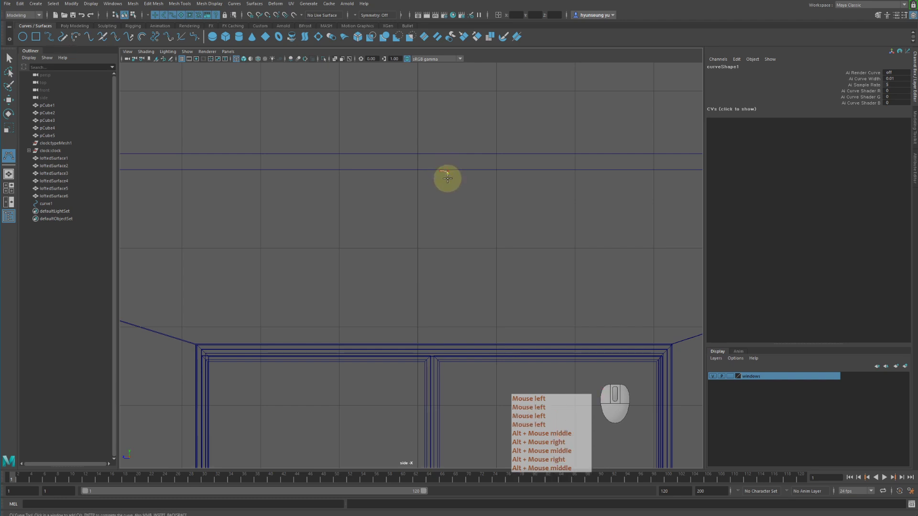
pyautogui.click(449, 176)
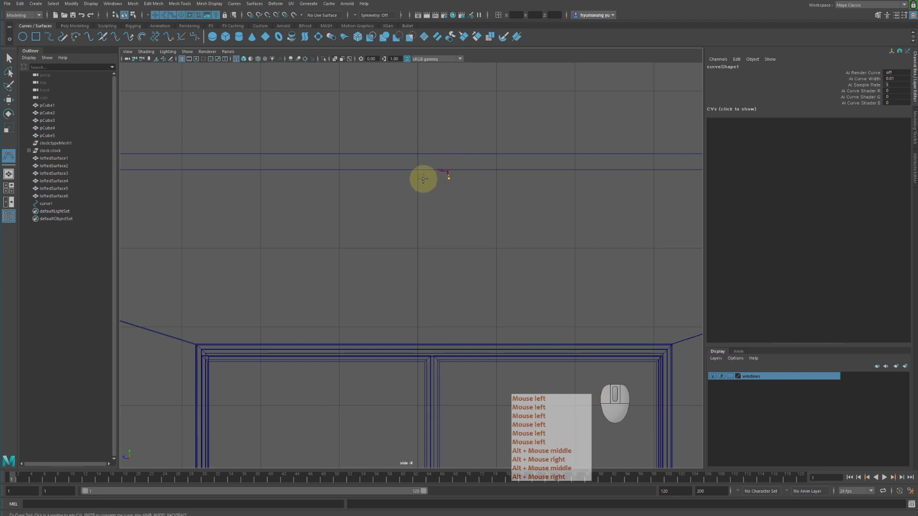
# Extend the curve horizontally back towards the centre axis, place a sharp corner, and run it straight down.
pyautogui.scroll(8, 431, 183)
pyautogui.keyDown('alt'); pyautogui.moveTo(448, 179); pyautogui.dragTo(402, 260, button='middle'); pyautogui.keyUp('alt')
pyautogui.keyDown('alt'); pyautogui.moveTo(401, 260); pyautogui.dragTo(421, 176, button='right'); pyautogui.keyUp('alt')
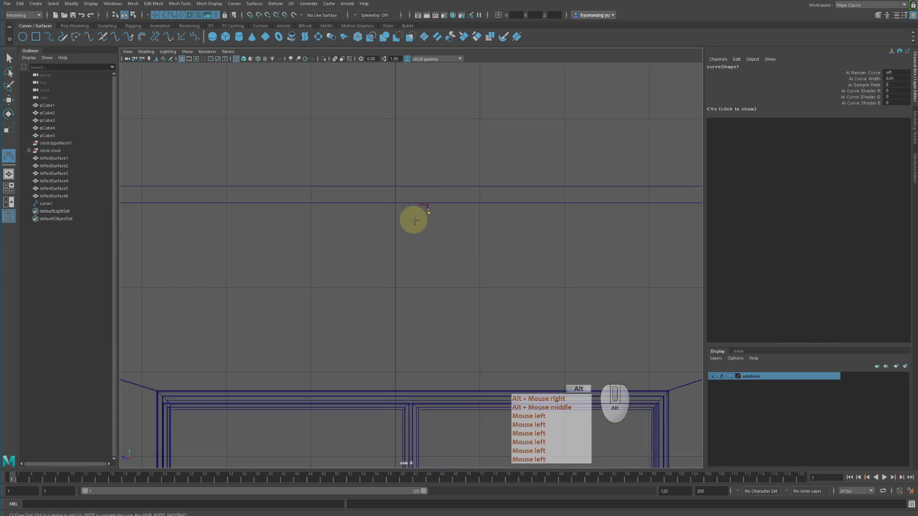
pyautogui.scroll(5, 415, 221)
pyautogui.keyDown('alt'); pyautogui.moveTo(429, 209); pyautogui.dragTo(380, 209, button='middle'); pyautogui.keyUp('alt')
pyautogui.click(367, 201)
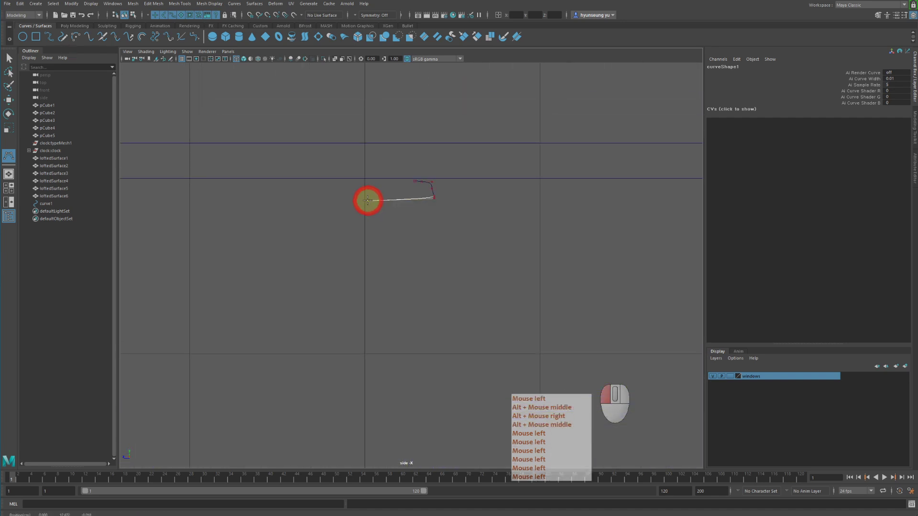
pyautogui.moveTo(370, 197); pyautogui.dragTo(372, 196)
pyautogui.click(370, 196)
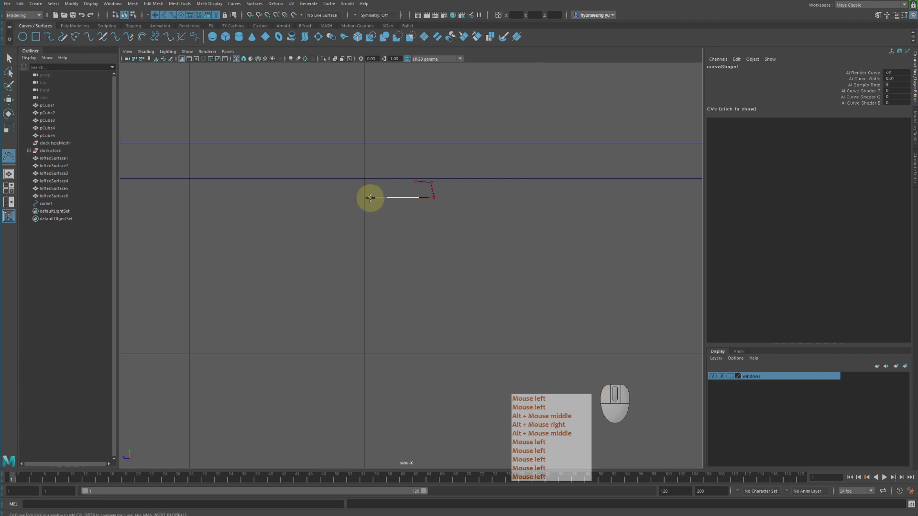
pyautogui.click(372, 265)
pyautogui.keyDown('alt'); pyautogui.moveTo(370, 266); pyautogui.dragTo(397, 190, button='middle'); pyautogui.keyUp('alt')
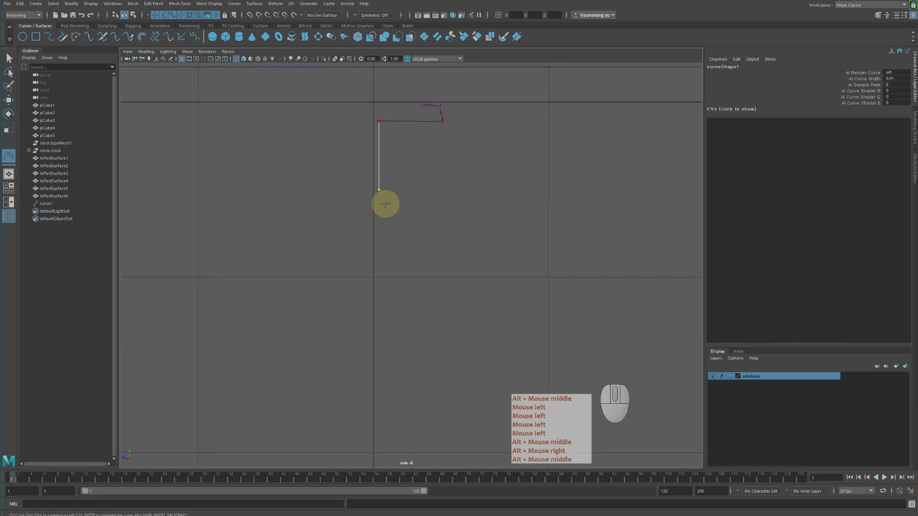
# Complete the profile curve with a rounded outward bulge that tapers back down to end at the centre axis.
pyautogui.click(379, 196)
pyautogui.click(389, 202)
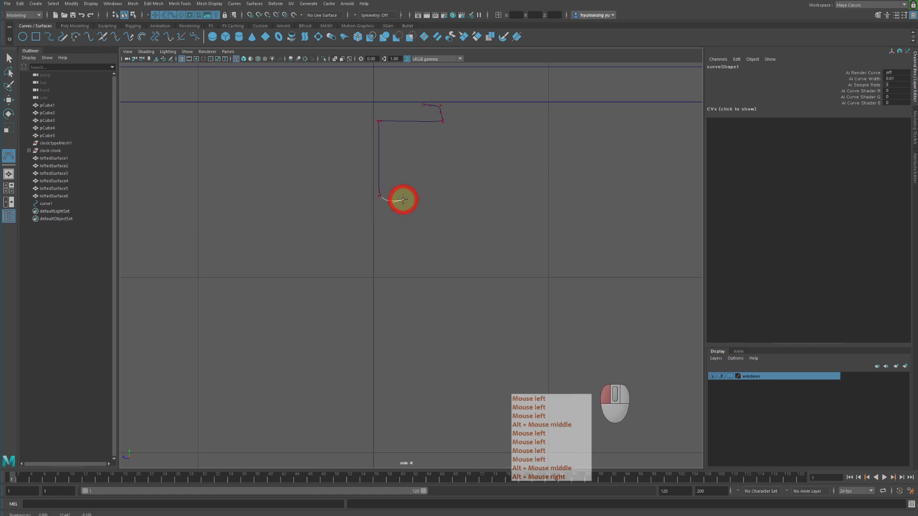
pyautogui.click(406, 199)
pyautogui.click(429, 211)
pyautogui.click(422, 236)
pyautogui.click(412, 243)
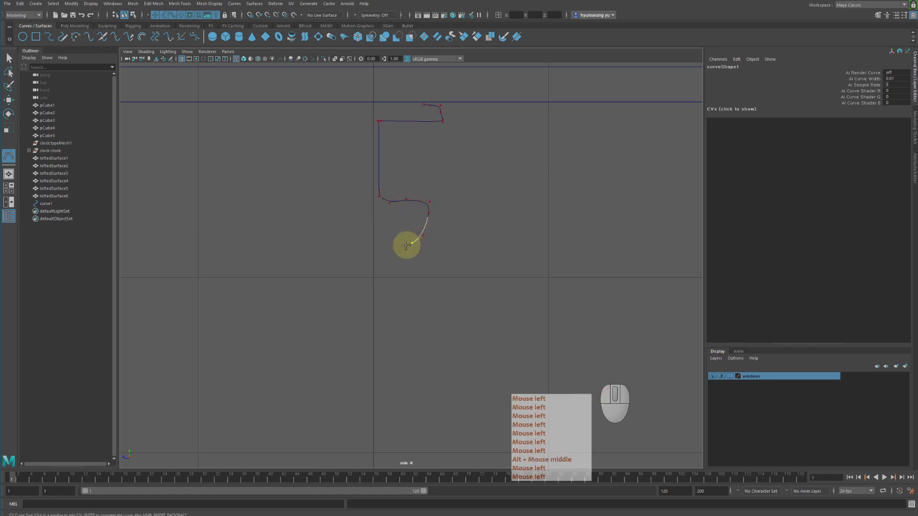
pyautogui.click(401, 250)
pyautogui.click(386, 263)
pyautogui.click(380, 277)
pyautogui.click(380, 276)
pyautogui.click(383, 289)
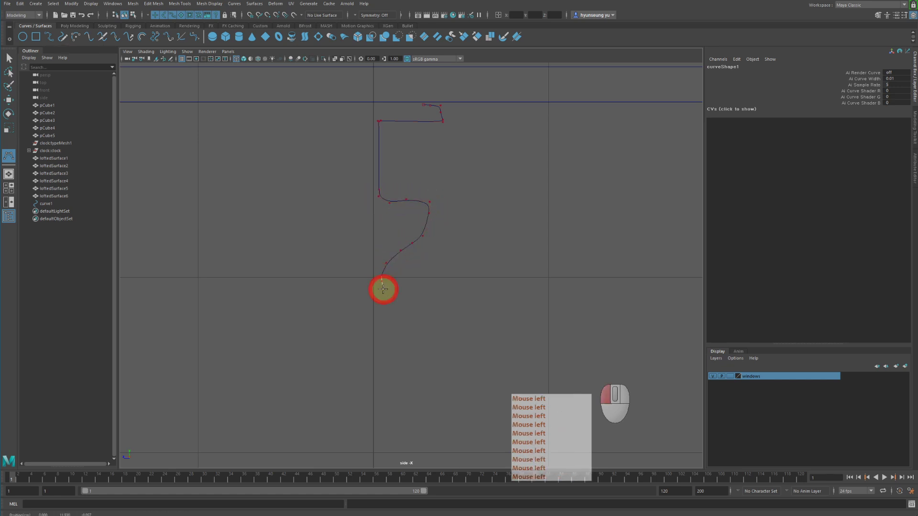
pyautogui.click(377, 290)
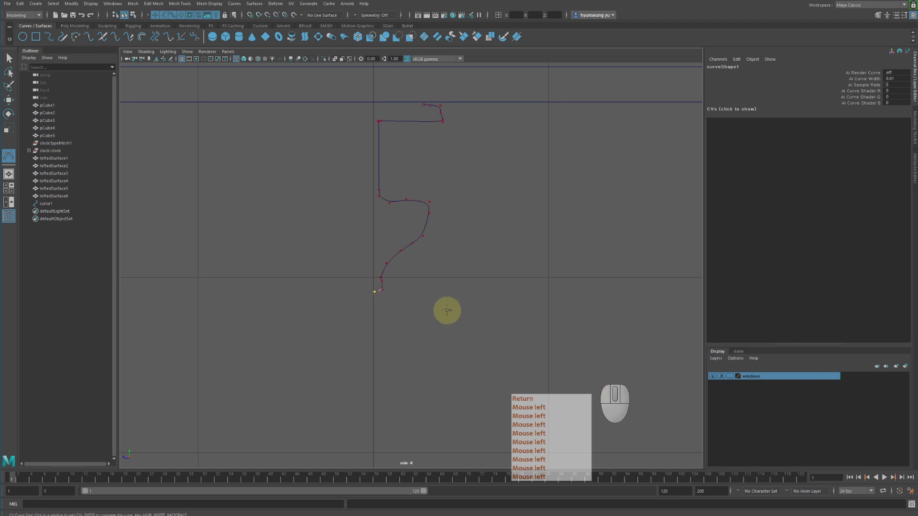
# Inspect the finished profile curve against the ceiling and window in the perspective and side views.
pyautogui.keyDown('alt'); pyautogui.moveTo(369, 197); pyautogui.dragTo(362, 229, button='middle'); pyautogui.keyUp('alt')
pyautogui.press('space')
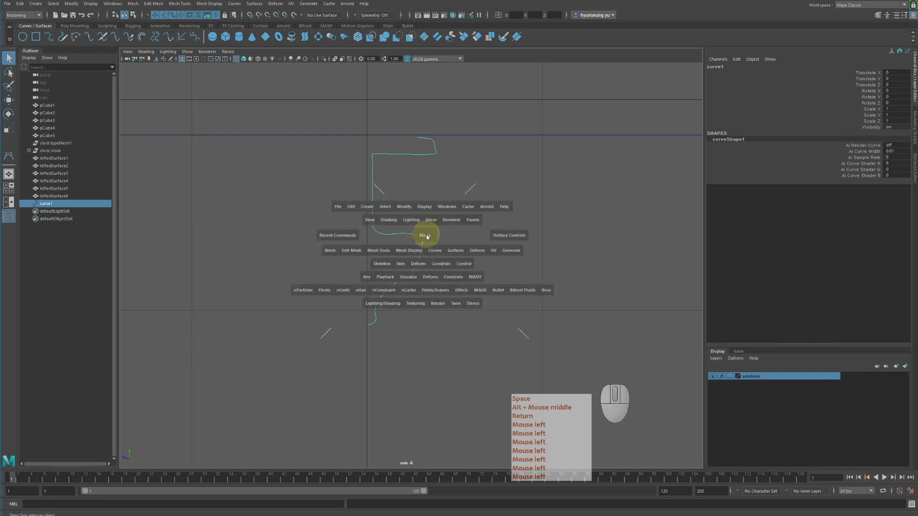
pyautogui.press('space')
pyautogui.keyDown('alt'); pyautogui.moveTo(571, 169); pyautogui.dragTo(530, 175); pyautogui.keyUp('alt')
pyautogui.keyDown('alt'); pyautogui.moveTo(531, 174); pyautogui.dragTo(590, 187, button='right'); pyautogui.keyUp('alt')
pyautogui.keyDown('alt'); pyautogui.moveTo(465, 207); pyautogui.dragTo(480, 265, button='middle'); pyautogui.keyUp('alt')
pyautogui.keyDown('alt'); pyautogui.moveTo(442, 244); pyautogui.dragTo(457, 239); pyautogui.keyUp('alt')
pyautogui.keyDown('alt'); pyautogui.moveTo(459, 238); pyautogui.dragTo(518, 239, button='right'); pyautogui.keyUp('alt')
pyautogui.keyDown('alt'); pyautogui.moveTo(451, 225); pyautogui.dragTo(522, 251, button='middle'); pyautogui.keyUp('alt')
pyautogui.keyDown('alt'); pyautogui.moveTo(363, 234); pyautogui.dragTo(439, 240); pyautogui.keyUp('alt')
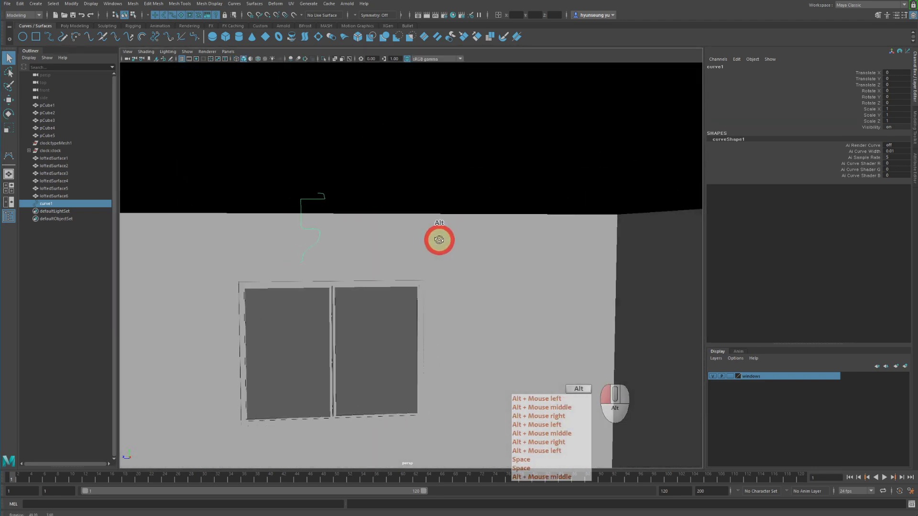
pyautogui.press('space')
pyautogui.press('space')
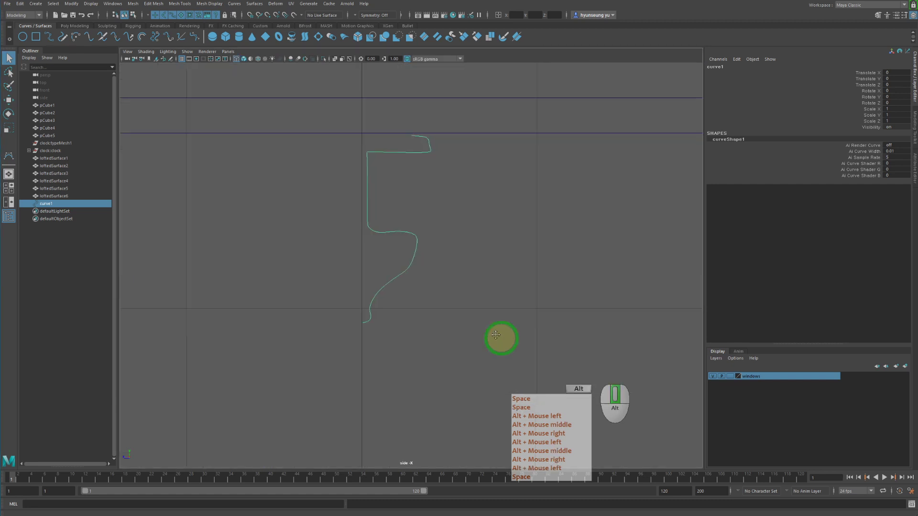
pyautogui.keyDown('alt'); pyautogui.moveTo(496, 335); pyautogui.dragTo(433, 273, button='middle'); pyautogui.keyUp('alt')
pyautogui.keyDown('alt'); pyautogui.moveTo(433, 272); pyautogui.dragTo(311, 258, button='right'); pyautogui.keyUp('alt')
pyautogui.keyDown('alt'); pyautogui.moveTo(360, 270); pyautogui.dragTo(335, 272, button='middle'); pyautogui.keyUp('alt')
pyautogui.keyDown('alt'); pyautogui.moveTo(370, 273); pyautogui.dragTo(528, 284, button='right'); pyautogui.keyUp('alt')
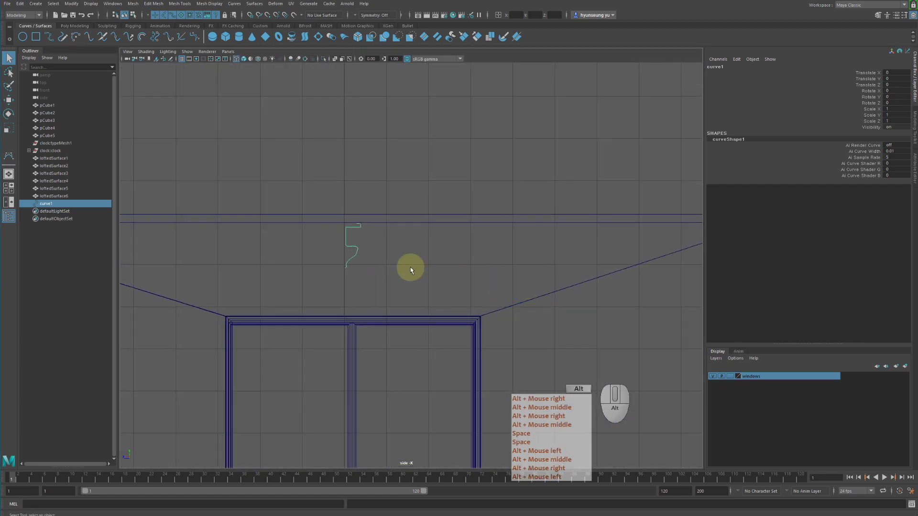
pyautogui.keyDown('alt'); pyautogui.moveTo(410, 270); pyautogui.dragTo(344, 272, button='middle'); pyautogui.keyUp('alt')
pyautogui.keyDown('alt'); pyautogui.moveTo(344, 272); pyautogui.dragTo(522, 287, button='right'); pyautogui.keyUp('alt')
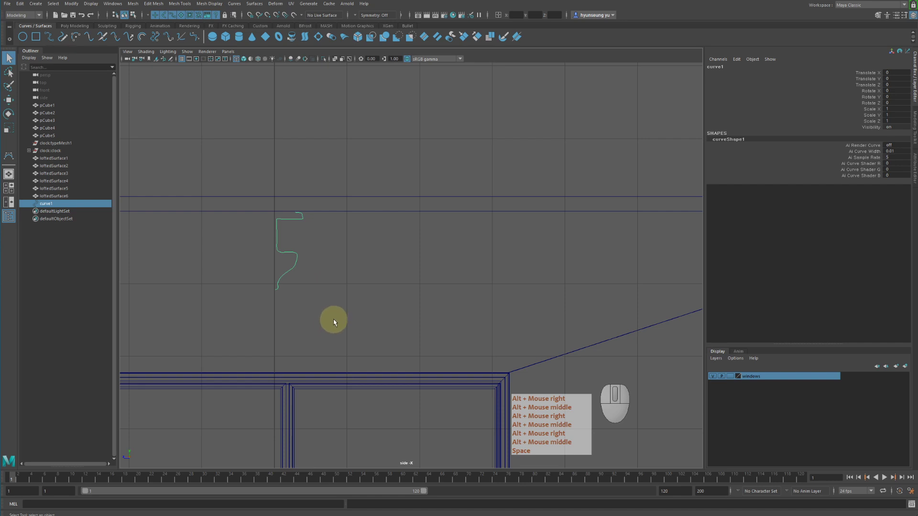
# Draw a second CV curve from the profile's lower end, dipping down, sweeping outward and curling up at its tip.
pyautogui.press('y')
pyautogui.scroll(3, 277, 297)
pyautogui.keyDown('alt'); pyautogui.moveTo(282, 289); pyautogui.dragTo(400, 257, button='middle'); pyautogui.keyUp('alt')
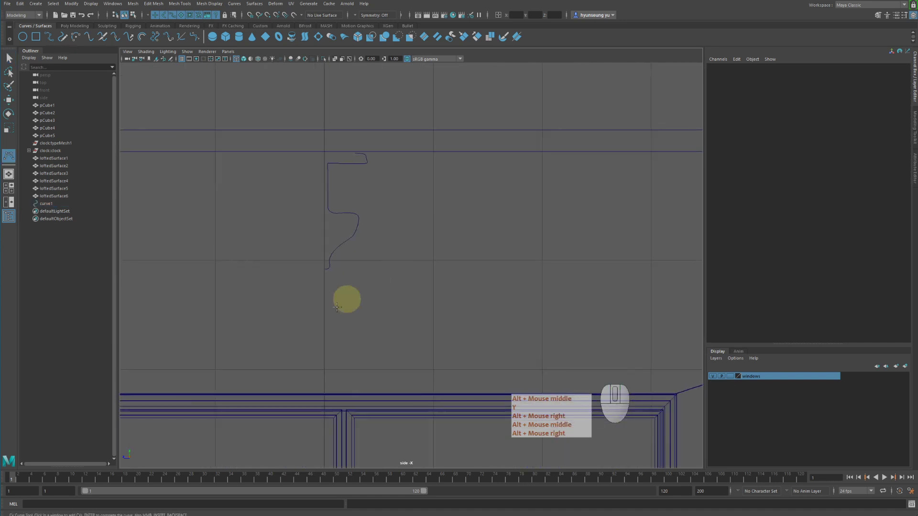
pyautogui.click(332, 270)
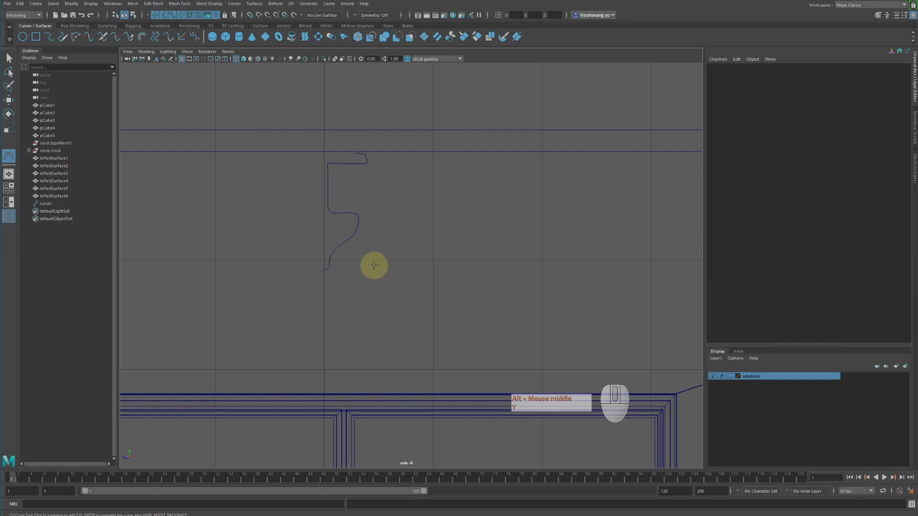
pyautogui.click(326, 270)
pyautogui.click(331, 310)
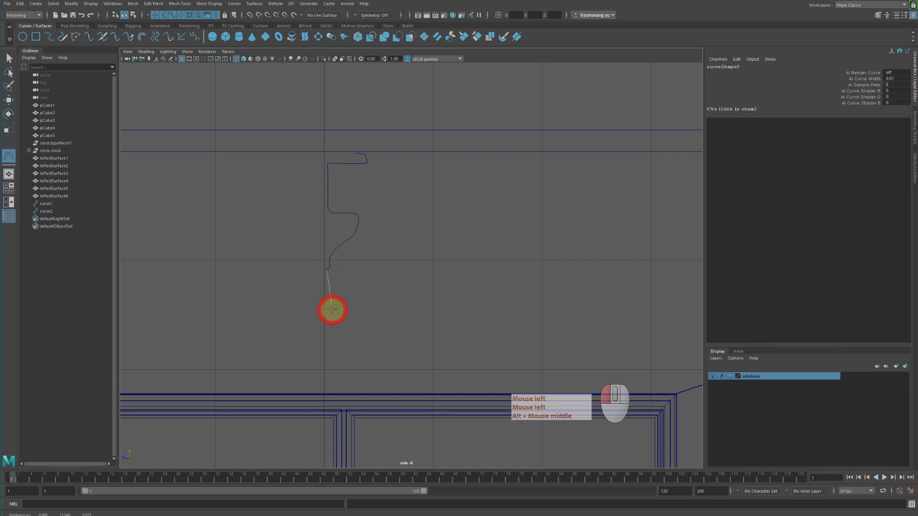
pyautogui.click(365, 316)
pyautogui.click(414, 306)
pyautogui.click(436, 296)
pyautogui.moveTo(450, 273); pyautogui.dragTo(482, 269)
pyautogui.click(492, 267)
pyautogui.click(485, 246)
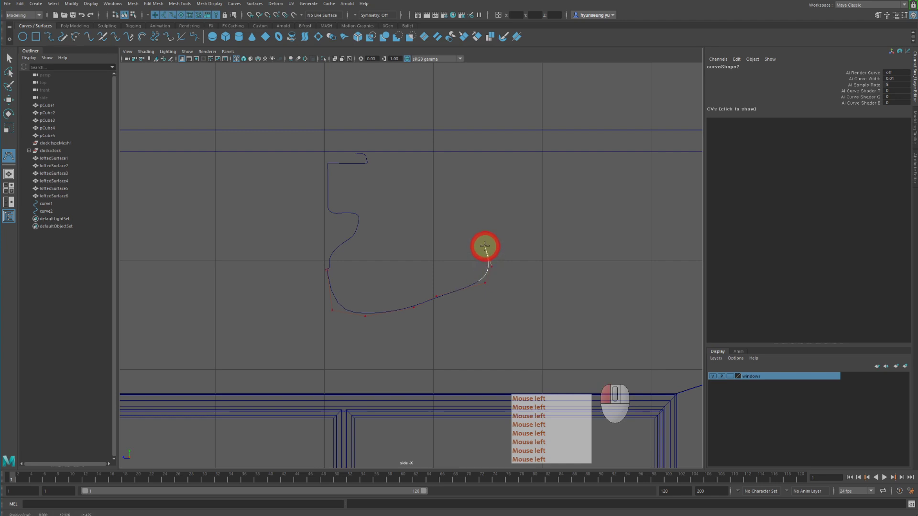
pyautogui.press('Return')
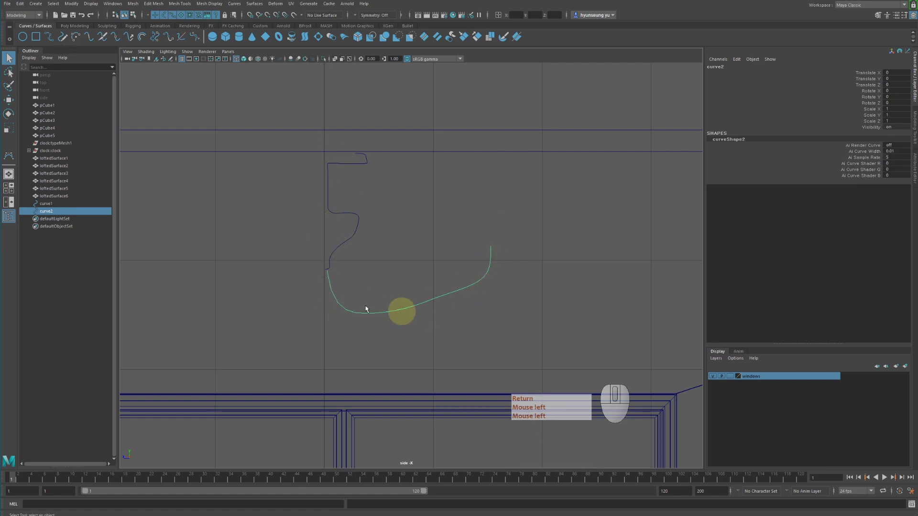
pyautogui.keyDown('alt'); pyautogui.moveTo(489, 243); pyautogui.dragTo(421, 255, button='middle'); pyautogui.keyUp('alt')
pyautogui.keyDown('alt'); pyautogui.moveTo(421, 255); pyautogui.dragTo(499, 260, button='right'); pyautogui.keyUp('alt')
pyautogui.keyDown('alt'); pyautogui.moveTo(498, 260); pyautogui.dragTo(506, 290, button='middle'); pyautogui.keyUp('alt')
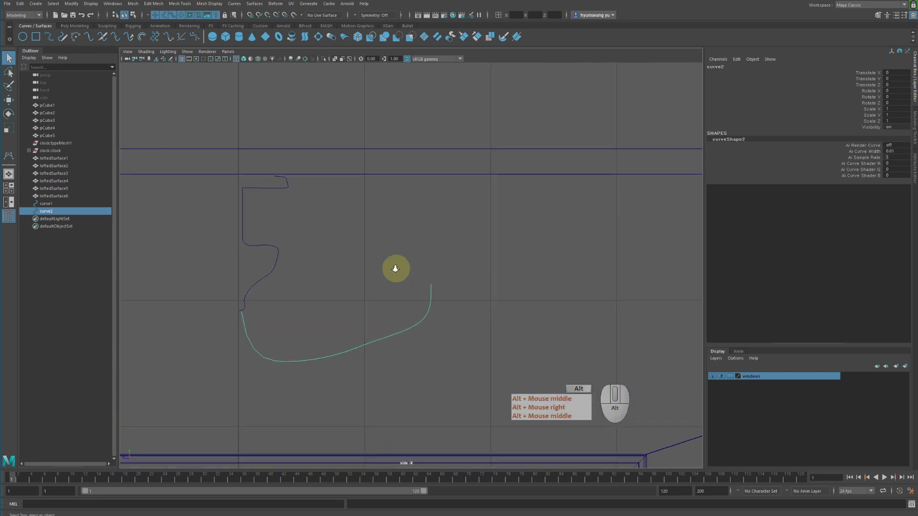
# Start a third CV curve just above the second curve's tip, sweeping upward and outward into a narrow rounded top.
pyautogui.keyDown('alt'); pyautogui.moveTo(395, 269); pyautogui.dragTo(538, 282, button='right'); pyautogui.keyUp('alt')
pyautogui.keyDown('alt'); pyautogui.moveTo(538, 282); pyautogui.dragTo(456, 250, button='middle'); pyautogui.keyUp('alt')
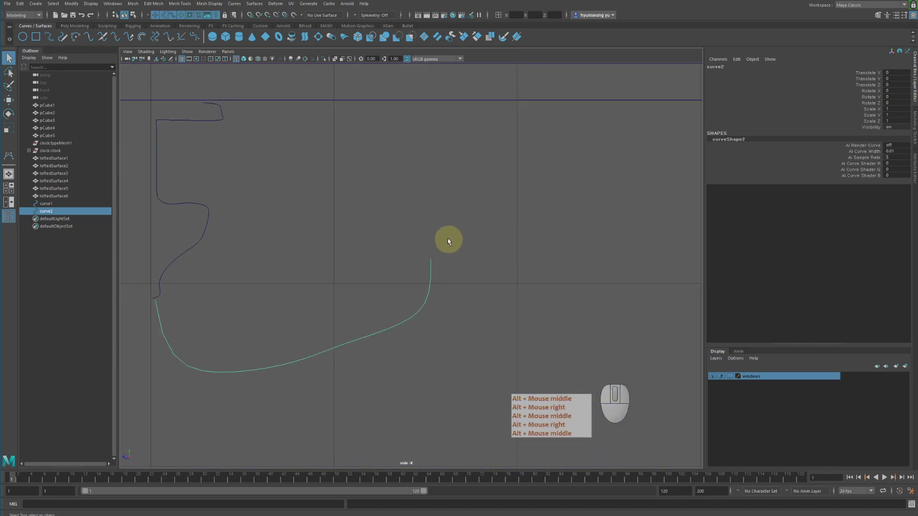
pyautogui.press('y')
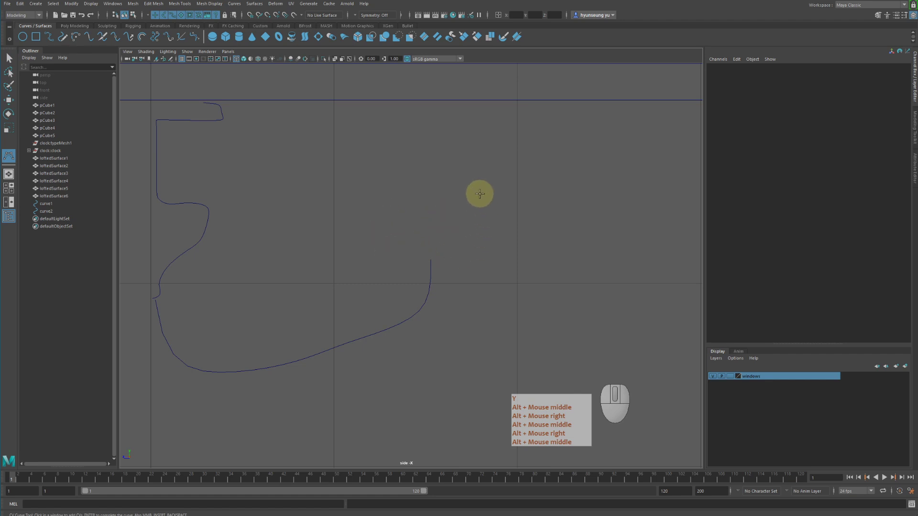
pyautogui.click(435, 241)
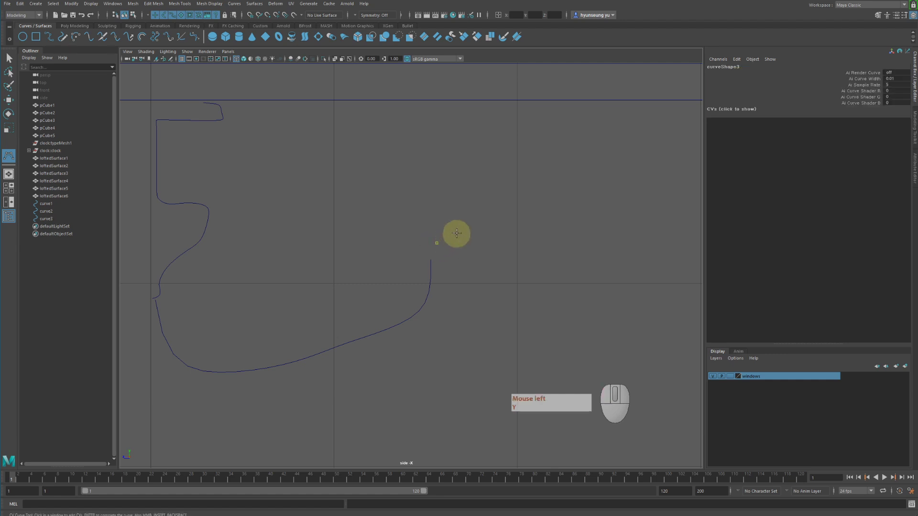
pyautogui.click(460, 226)
pyautogui.click(473, 186)
pyautogui.click(480, 152)
pyautogui.click(488, 148)
pyautogui.click(498, 149)
# Run the curve back down alongside its rising side to form a slender leaf shape, ending at the second curve's tip.
pyautogui.click(488, 173)
pyautogui.click(478, 199)
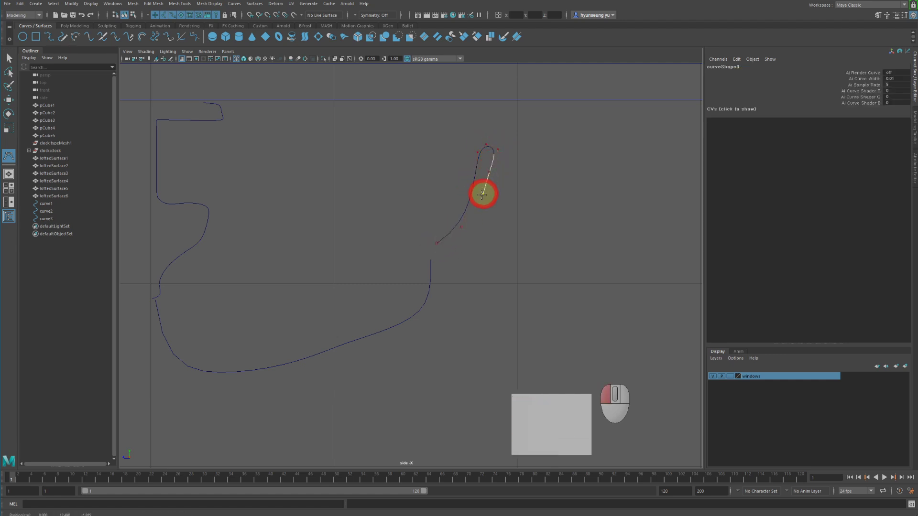
pyautogui.click(460, 231)
pyautogui.click(427, 257)
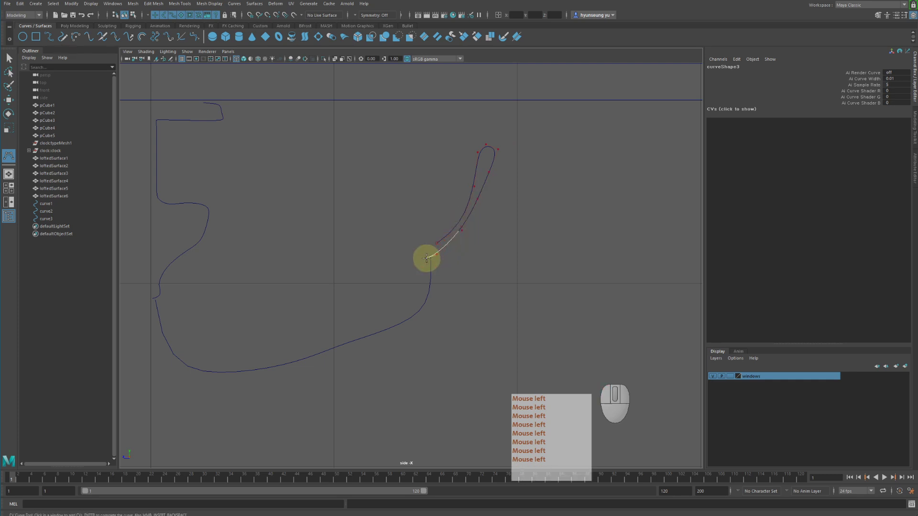
pyautogui.press('Return')
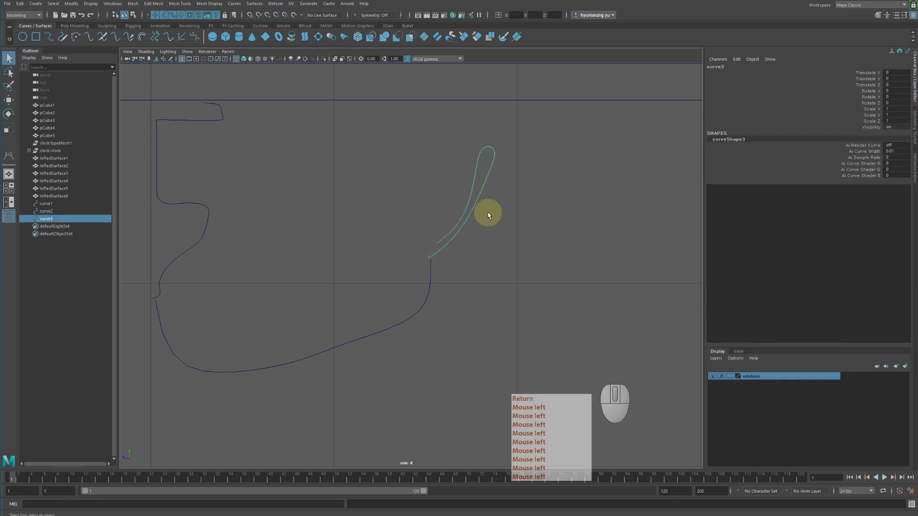
# Start a fourth CV curve inward of the leaf shape, bulging outward in a rounded arc and curving back in below.
pyautogui.keyDown('alt'); pyautogui.moveTo(488, 213); pyautogui.dragTo(458, 246, button='middle'); pyautogui.keyUp('alt')
pyautogui.scroll(3, 499, 227)
pyautogui.press('y')
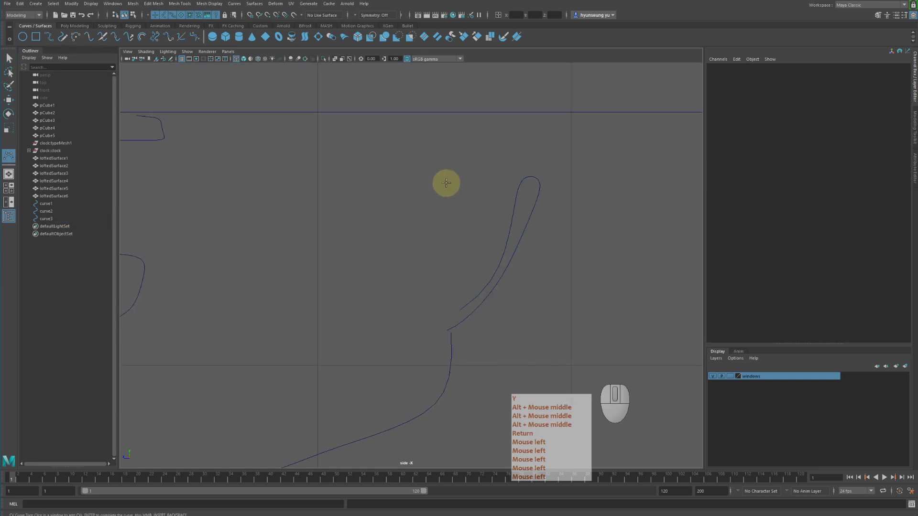
pyautogui.click(441, 182)
pyautogui.click(468, 184)
pyautogui.click(483, 211)
pyautogui.click(476, 233)
pyautogui.click(458, 237)
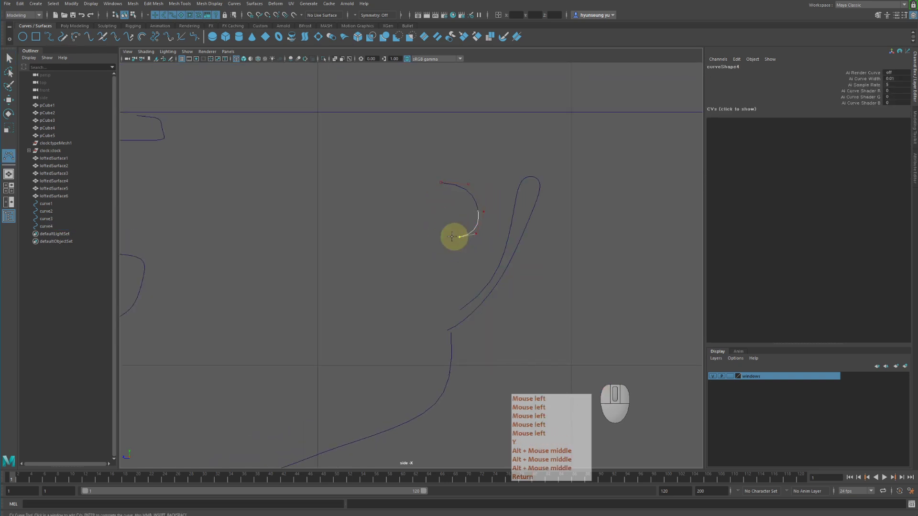
# Complete the fourth curve with a narrow neck and a wavy stem running down to just above the second curve's tip.
pyautogui.click(439, 245)
pyautogui.click(439, 250)
pyautogui.click(440, 261)
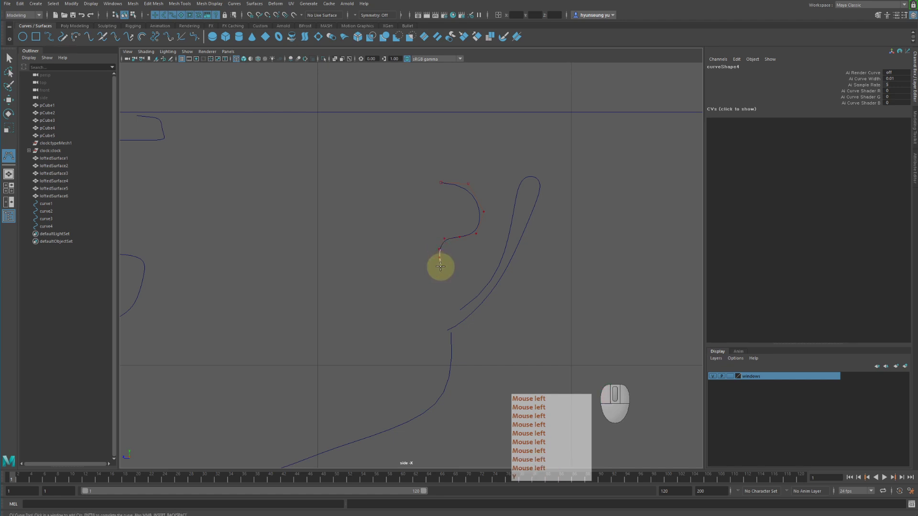
pyautogui.click(440, 266)
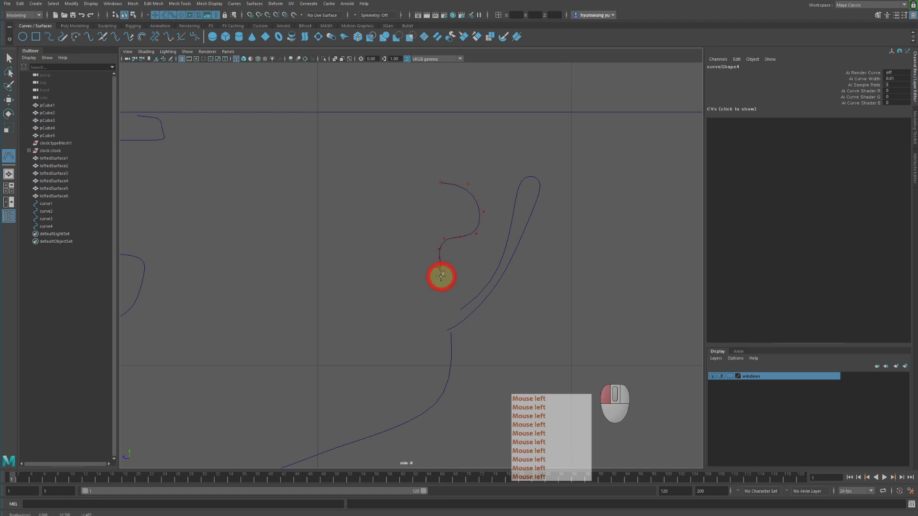
pyautogui.click(441, 295)
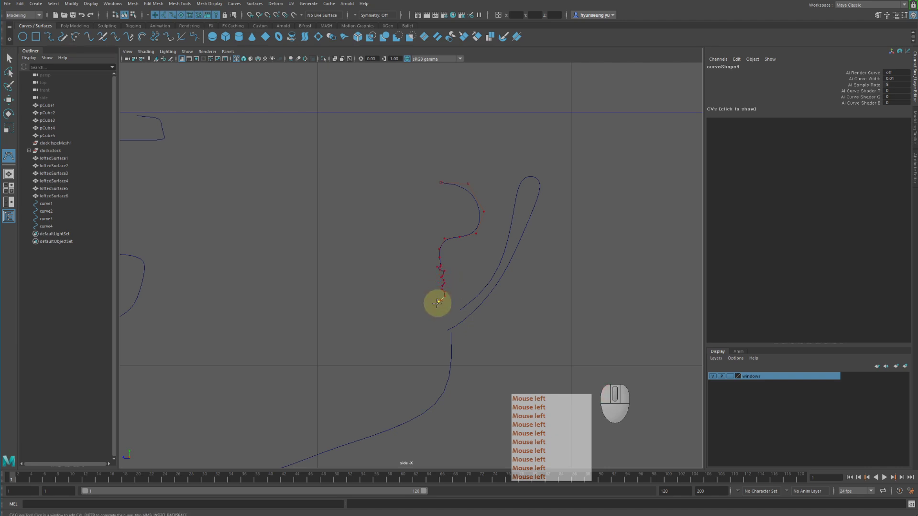
pyautogui.click(433, 309)
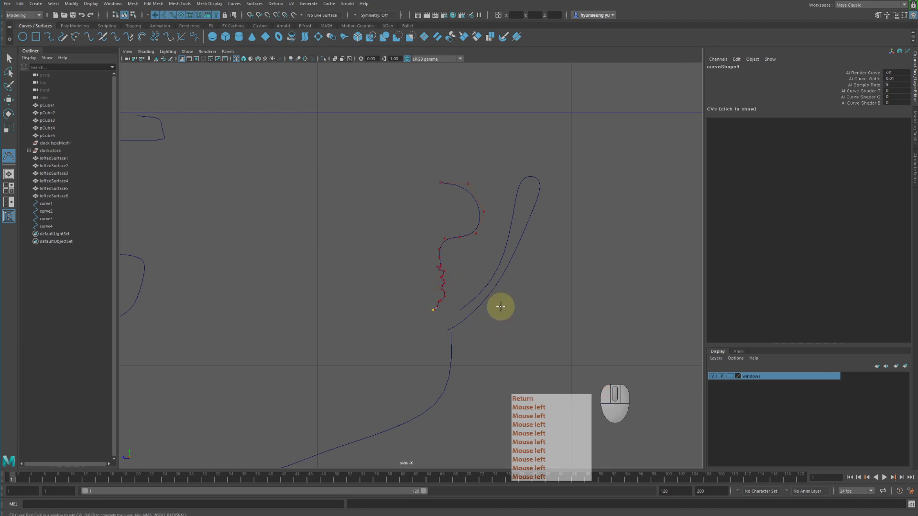
pyautogui.press('Return')
# Examine all four selected profile curves together in the side view against the ceiling and window.
pyautogui.keyDown('alt'); pyautogui.moveTo(496, 287); pyautogui.dragTo(488, 272, button='middle'); pyautogui.keyUp('alt')
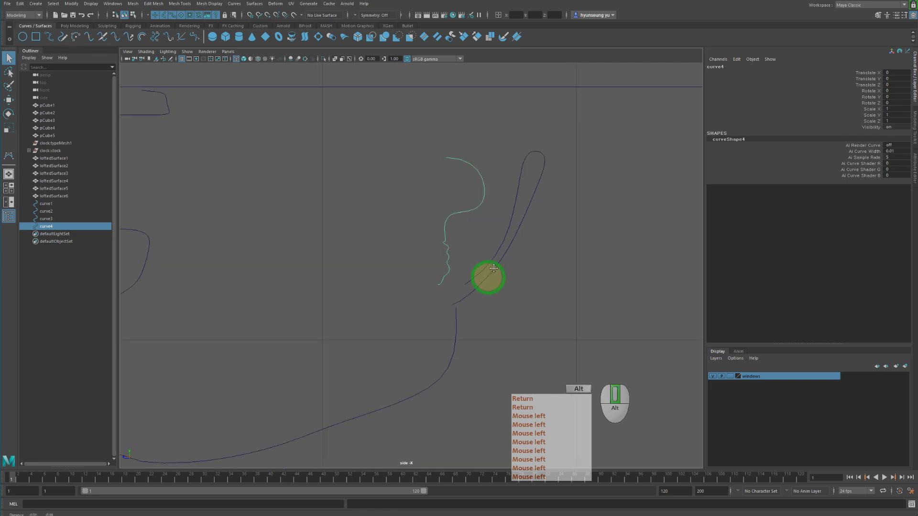
pyautogui.keyDown('alt'); pyautogui.moveTo(487, 272); pyautogui.dragTo(417, 231, button='right'); pyautogui.keyUp('alt')
pyautogui.keyDown('alt'); pyautogui.moveTo(418, 231); pyautogui.dragTo(444, 238, button='middle'); pyautogui.keyUp('alt')
pyautogui.keyDown('alt'); pyautogui.moveTo(445, 237); pyautogui.dragTo(516, 260, button='right'); pyautogui.keyUp('alt')
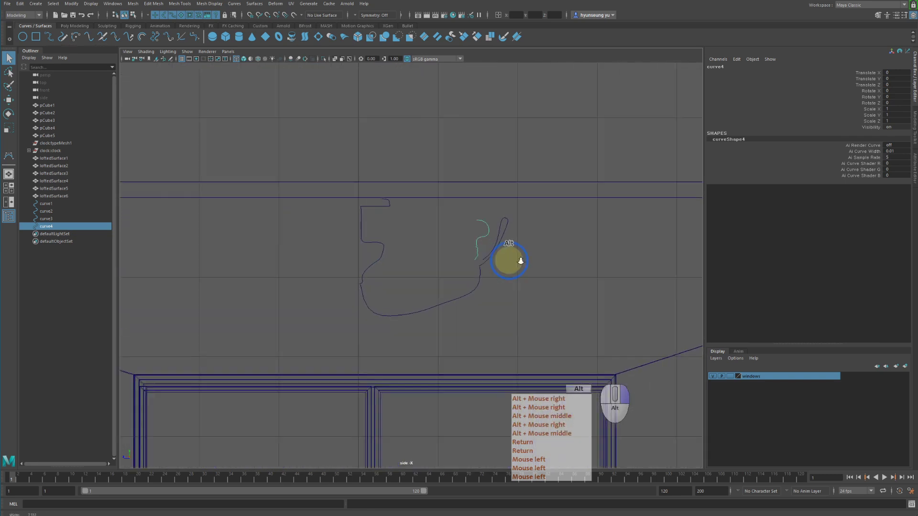
pyautogui.moveTo(323, 231); pyautogui.dragTo(495, 310)
pyautogui.press('w')
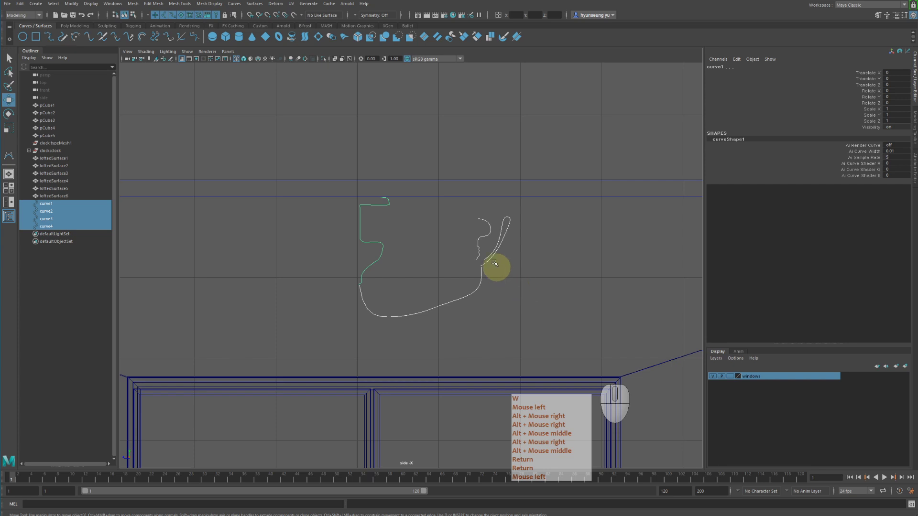
pyautogui.click(538, 267)
pyautogui.moveTo(352, 228); pyautogui.dragTo(526, 271)
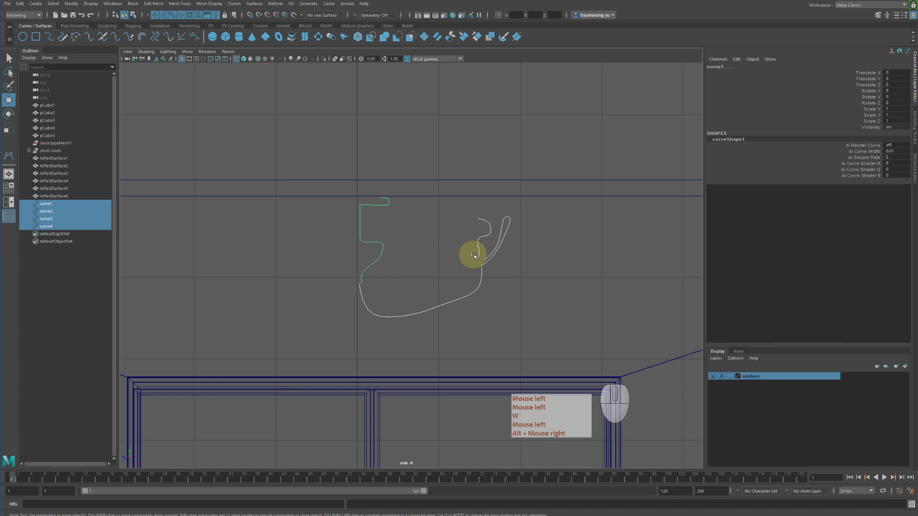
pyautogui.keyDown('alt'); pyautogui.moveTo(374, 231); pyautogui.dragTo(416, 242, button='middle'); pyautogui.keyUp('alt')
pyautogui.scroll(2, 409, 244)
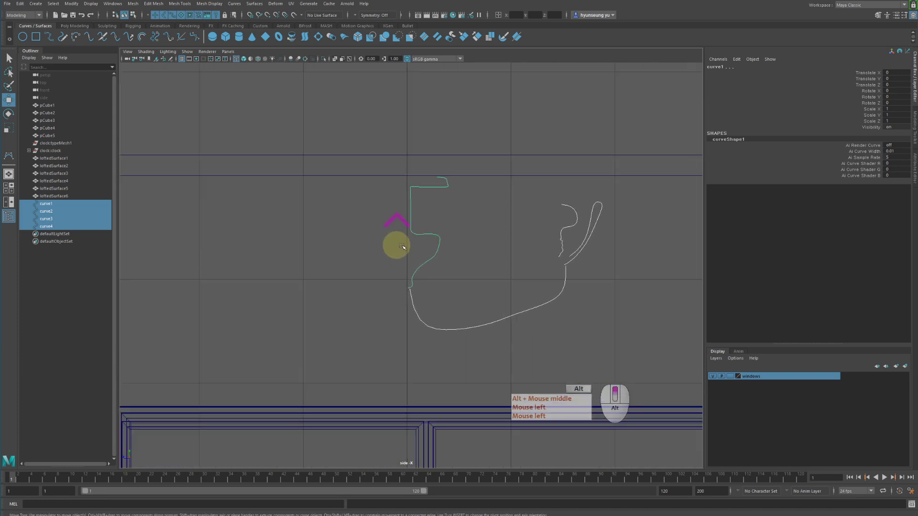
# Select only the first profile curve below the ceiling and open the options of the Revolve command.
pyautogui.moveTo(383, 207); pyautogui.dragTo(497, 263)
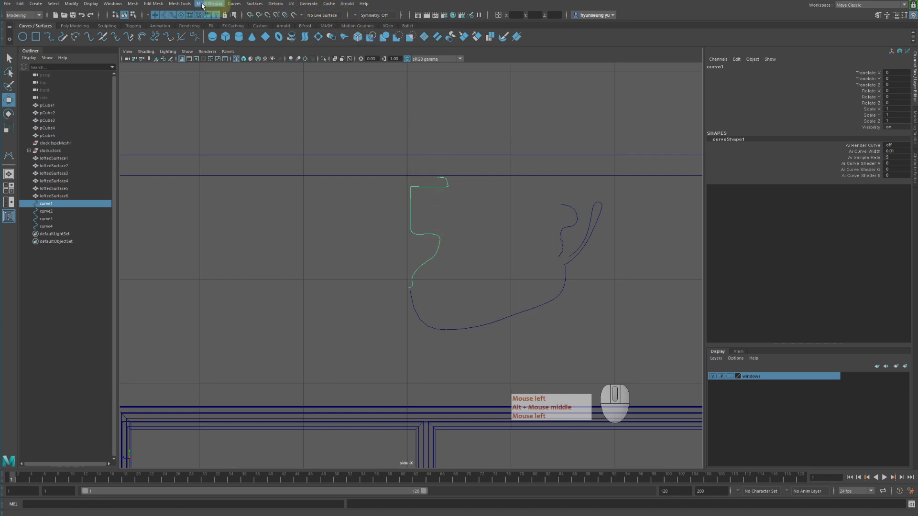
pyautogui.click(254, 4)
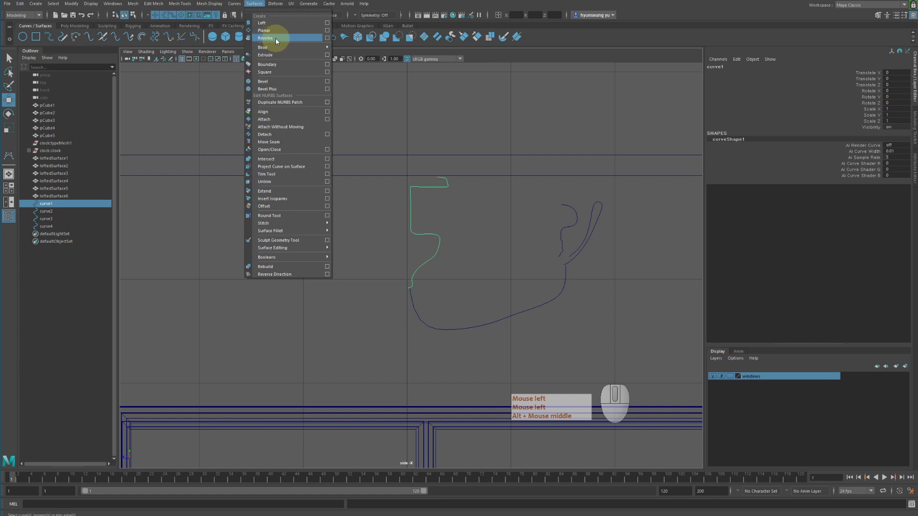
pyautogui.click(327, 38)
pyautogui.moveTo(725, 73); pyautogui.dragTo(685, 59)
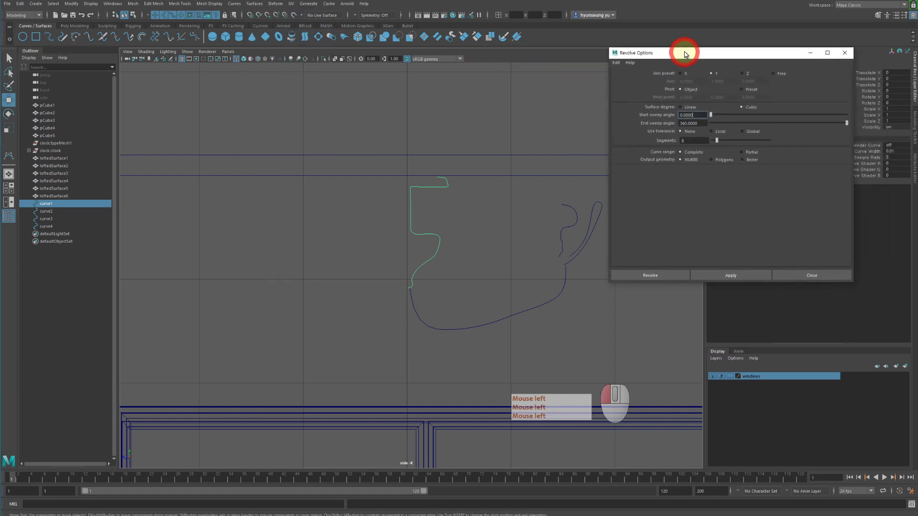
pyautogui.keyDown('alt'); pyautogui.moveTo(516, 149); pyautogui.dragTo(467, 138, button='middle'); pyautogui.keyUp('alt')
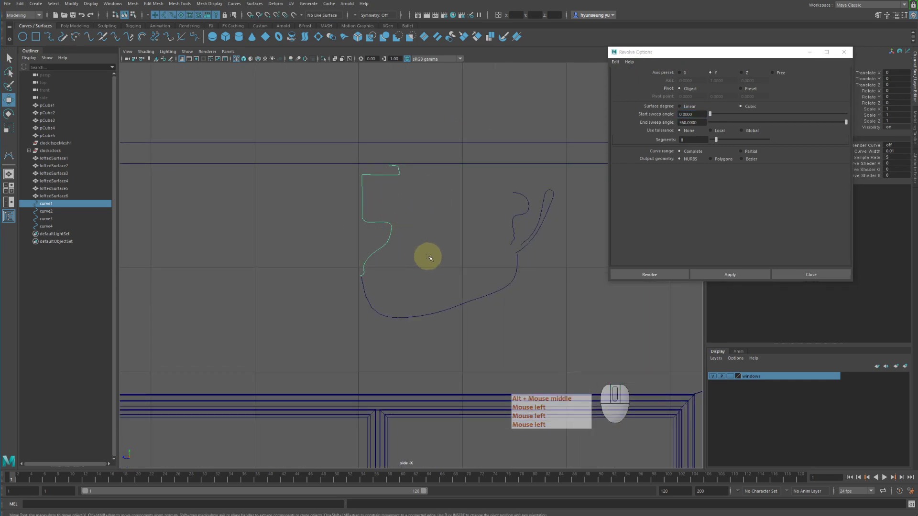
pyautogui.keyDown('alt'); pyautogui.moveTo(447, 234); pyautogui.dragTo(490, 224, button='middle'); pyautogui.keyUp('alt')
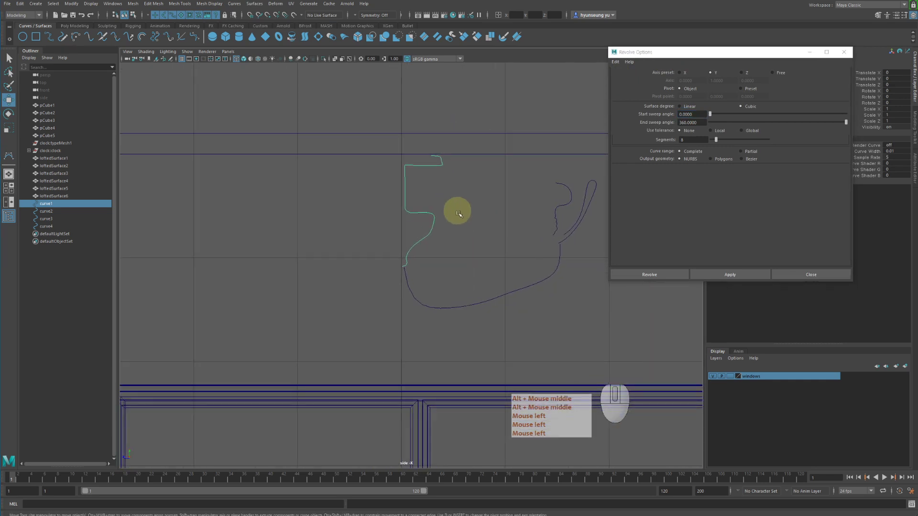
pyautogui.keyDown('alt'); pyautogui.moveTo(425, 191); pyautogui.dragTo(412, 201, button='middle'); pyautogui.keyUp('alt')
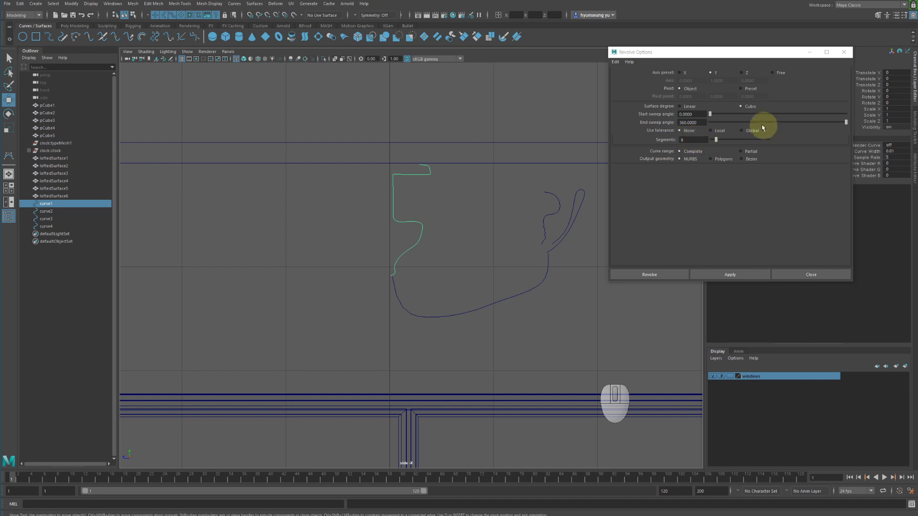
# Try revolving the first profile curve 360 degrees about the Y axis as an 8-segment NURBS surface, inspecting it in perspective.
pyautogui.click(729, 272)
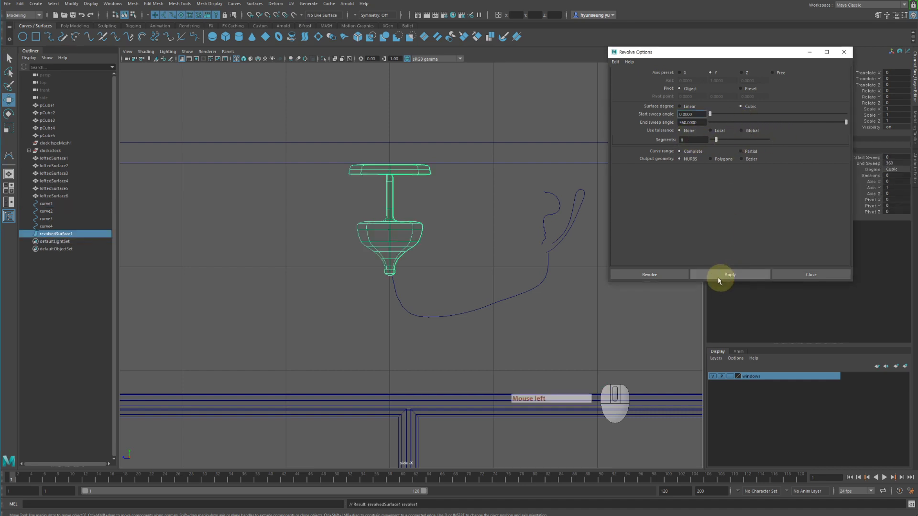
pyautogui.keyDown('alt'); pyautogui.moveTo(503, 232); pyautogui.dragTo(501, 242, button='middle'); pyautogui.keyUp('alt')
pyautogui.press('space')
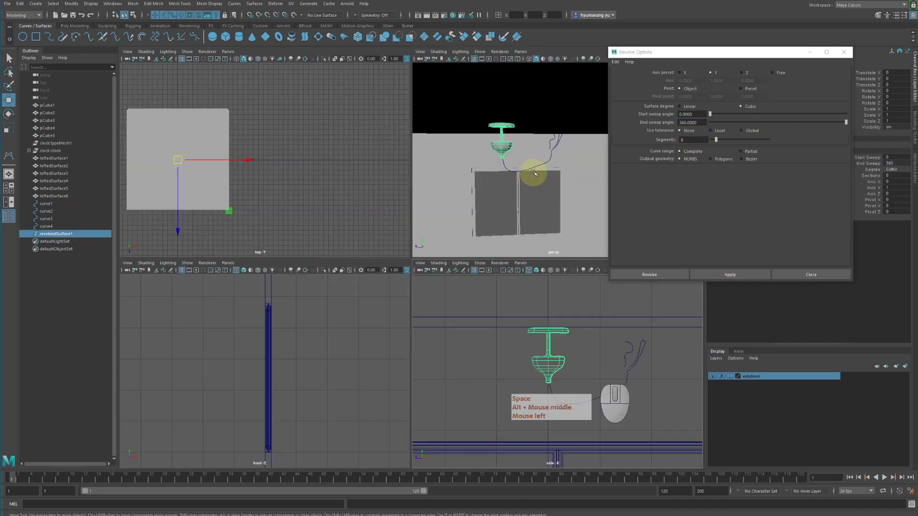
pyautogui.press('space')
pyautogui.keyDown('alt'); pyautogui.moveTo(494, 178); pyautogui.dragTo(462, 180); pyautogui.keyUp('alt')
pyautogui.keyDown('alt'); pyautogui.moveTo(461, 180); pyautogui.dragTo(432, 192, button='right'); pyautogui.keyUp('alt')
pyautogui.press('f')
pyautogui.keyDown('alt'); pyautogui.moveTo(422, 222); pyautogui.dragTo(423, 206); pyautogui.keyUp('alt')
pyautogui.keyDown('alt'); pyautogui.moveTo(421, 206); pyautogui.dragTo(402, 210, button='right'); pyautogui.keyUp('alt')
pyautogui.keyDown('alt'); pyautogui.moveTo(416, 213); pyautogui.dragTo(447, 210); pyautogui.keyUp('alt')
pyautogui.keyDown('alt'); pyautogui.moveTo(447, 211); pyautogui.dragTo(437, 207, button='middle'); pyautogui.keyUp('alt')
pyautogui.keyDown('alt'); pyautogui.moveTo(438, 206); pyautogui.dragTo(430, 203); pyautogui.keyUp('alt')
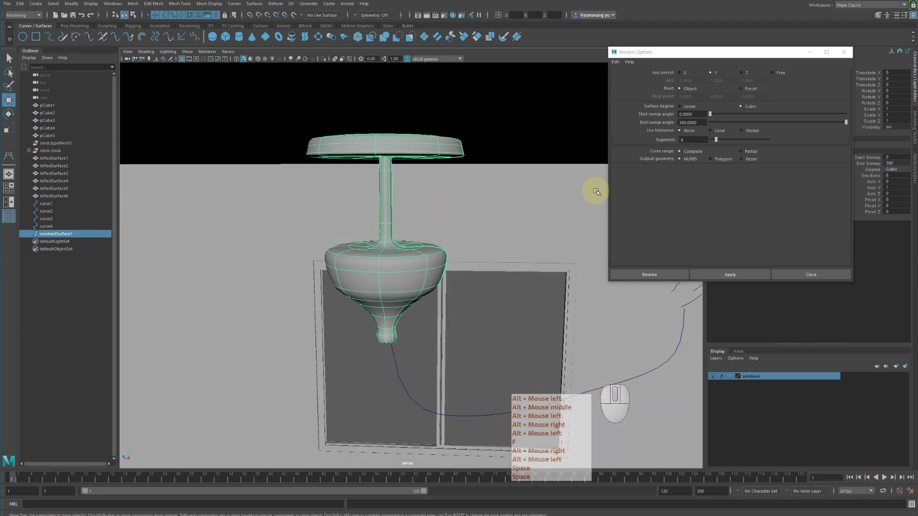
pyautogui.press('z')
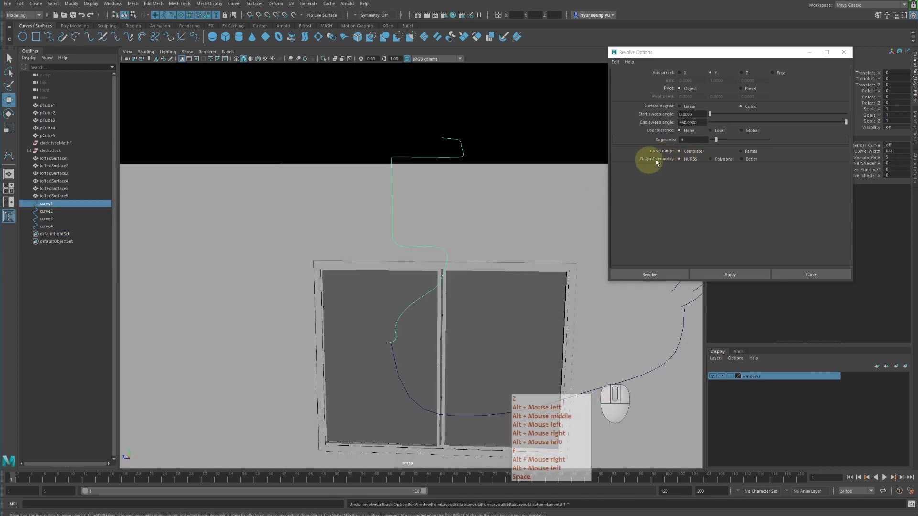
# Revolve the first profile curve about the Y axis with Polygons output and the Control points tessellation method.
pyautogui.click(710, 161)
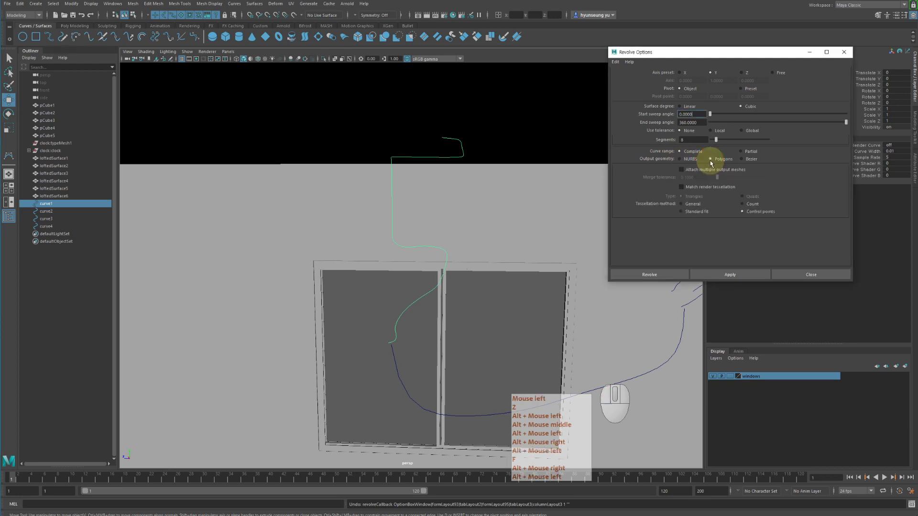
pyautogui.click(756, 213)
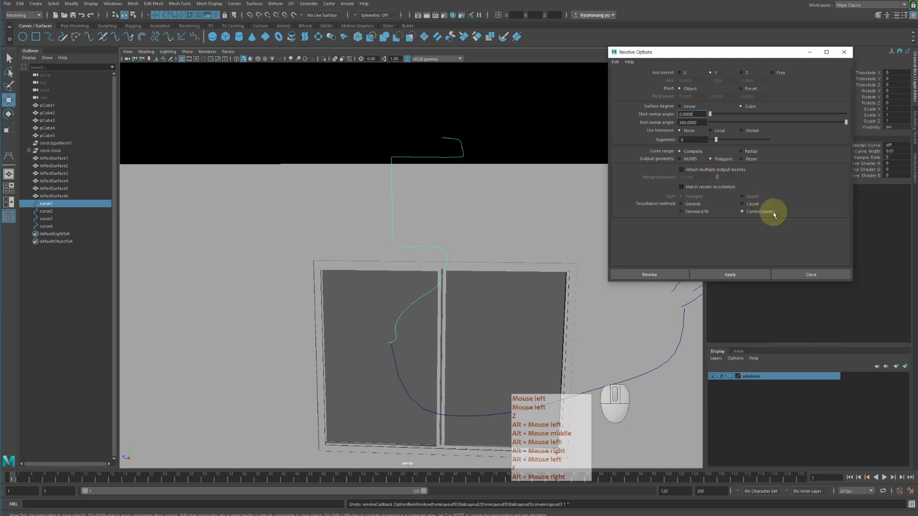
pyautogui.click(714, 275)
pyautogui.keyDown('alt'); pyautogui.moveTo(502, 266); pyautogui.dragTo(295, 128); pyautogui.keyUp('alt')
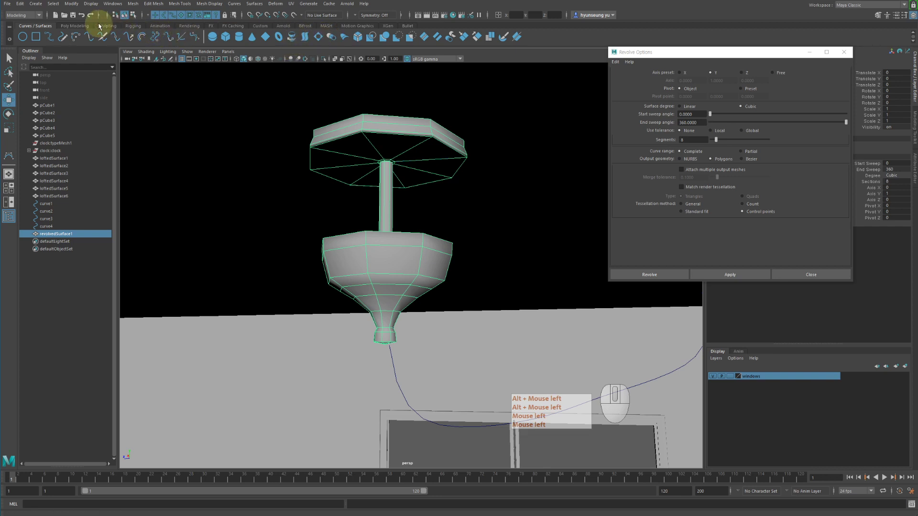
# Smooth the revolved polygon mesh with one division and inspect its rounded shape from several angles.
pyautogui.click(77, 26)
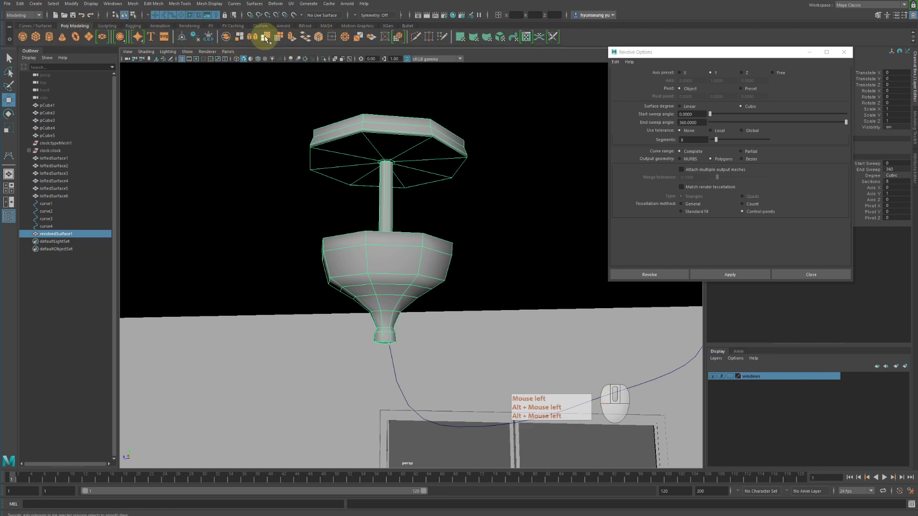
pyautogui.click(132, 3)
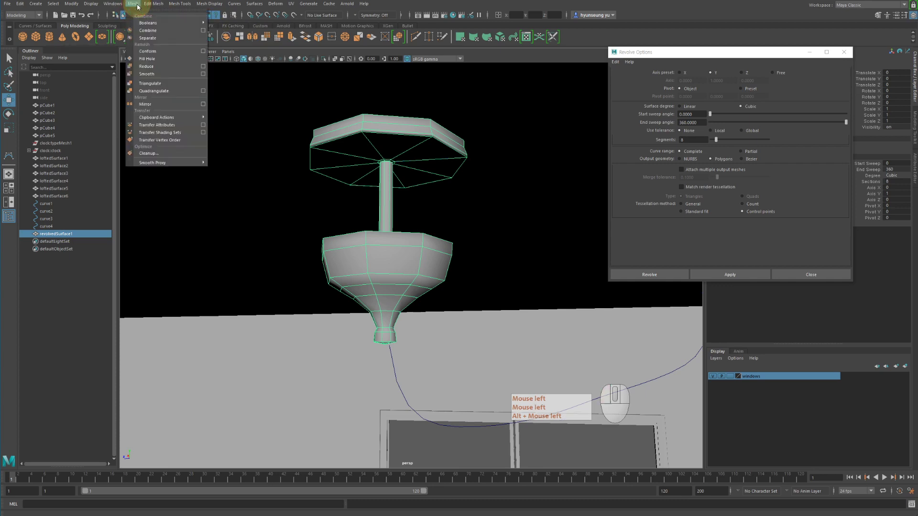
pyautogui.click(150, 74)
pyautogui.keyDown('alt'); pyautogui.moveTo(379, 262); pyautogui.dragTo(405, 254); pyautogui.keyUp('alt')
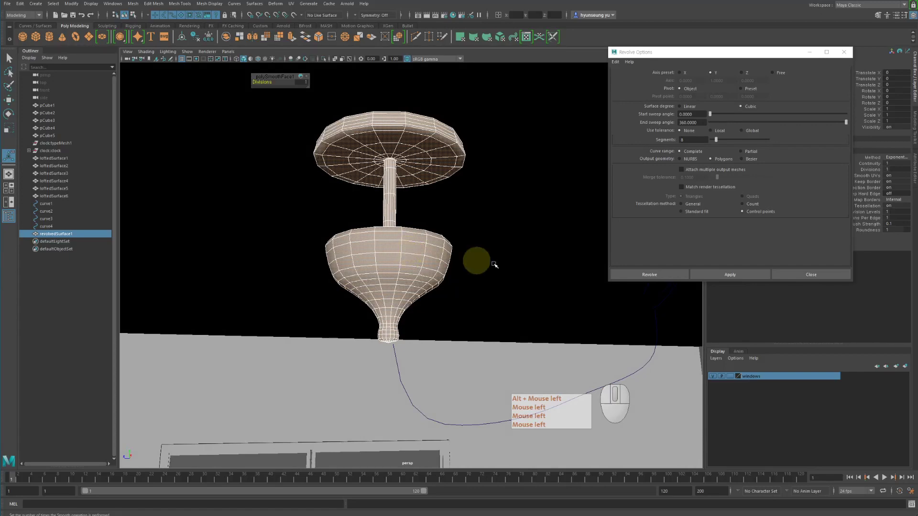
pyautogui.keyDown('alt'); pyautogui.moveTo(477, 281); pyautogui.dragTo(436, 302); pyautogui.keyUp('alt')
pyautogui.click(516, 311)
pyautogui.click(426, 293)
pyautogui.keyDown('alt'); pyautogui.moveTo(436, 301); pyautogui.dragTo(422, 282, button='right'); pyautogui.keyUp('alt')
pyautogui.keyDown('alt'); pyautogui.moveTo(421, 279); pyautogui.dragTo(389, 260, button='middle'); pyautogui.keyUp('alt')
pyautogui.keyDown('alt'); pyautogui.moveTo(400, 260); pyautogui.dragTo(444, 273); pyautogui.keyUp('alt')
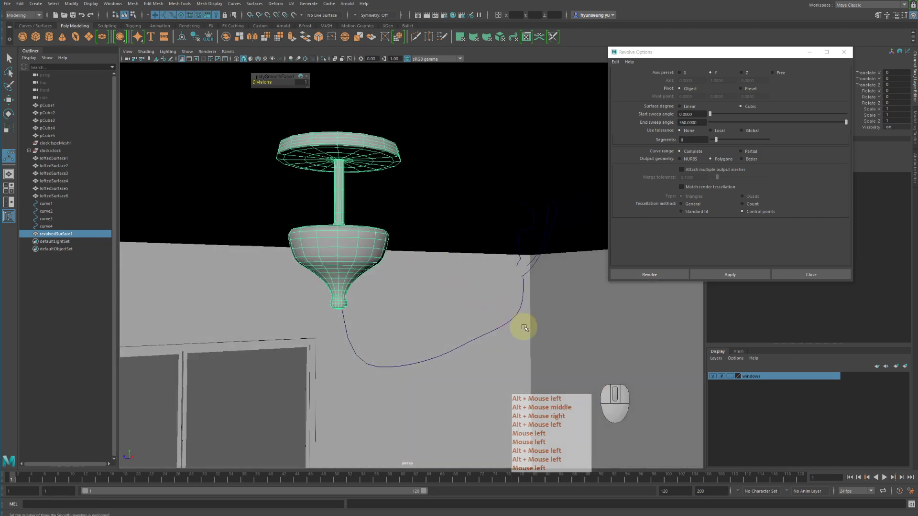
# Create a NURBS circle as the cross-section profile for the fixture's curved arm.
pyautogui.click(518, 315)
pyautogui.keyDown('alt'); pyautogui.moveTo(526, 318); pyautogui.dragTo(502, 323); pyautogui.keyUp('alt')
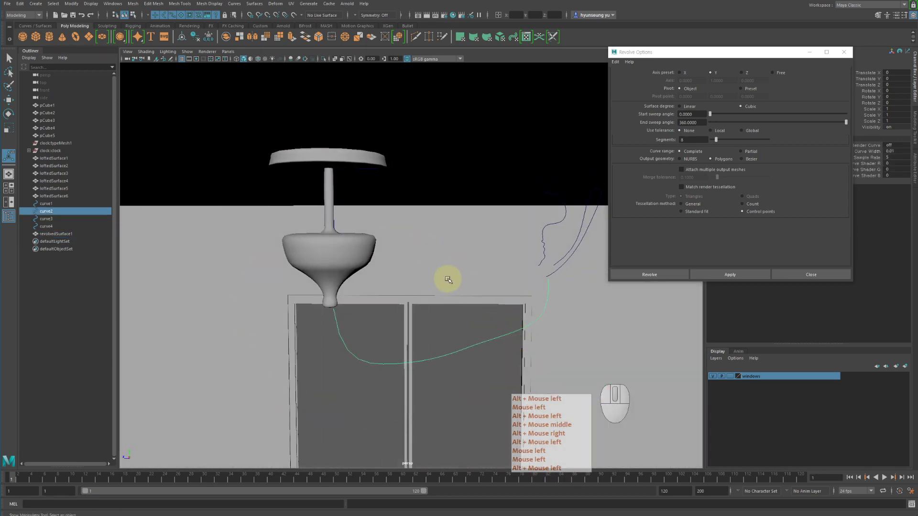
pyautogui.keyDown('alt'); pyautogui.moveTo(466, 286); pyautogui.dragTo(482, 277, button='middle'); pyautogui.keyUp('alt')
pyautogui.keyDown('alt'); pyautogui.moveTo(481, 277); pyautogui.dragTo(434, 255); pyautogui.keyUp('alt')
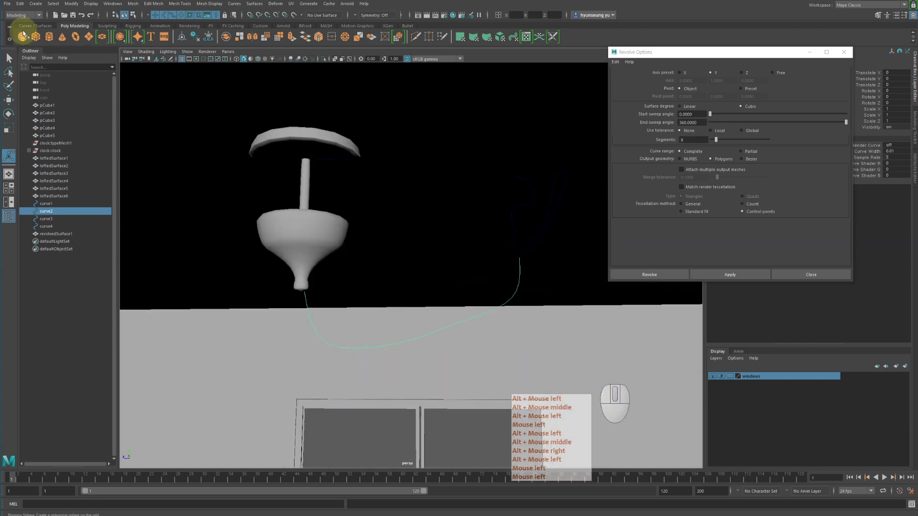
pyautogui.click(28, 25)
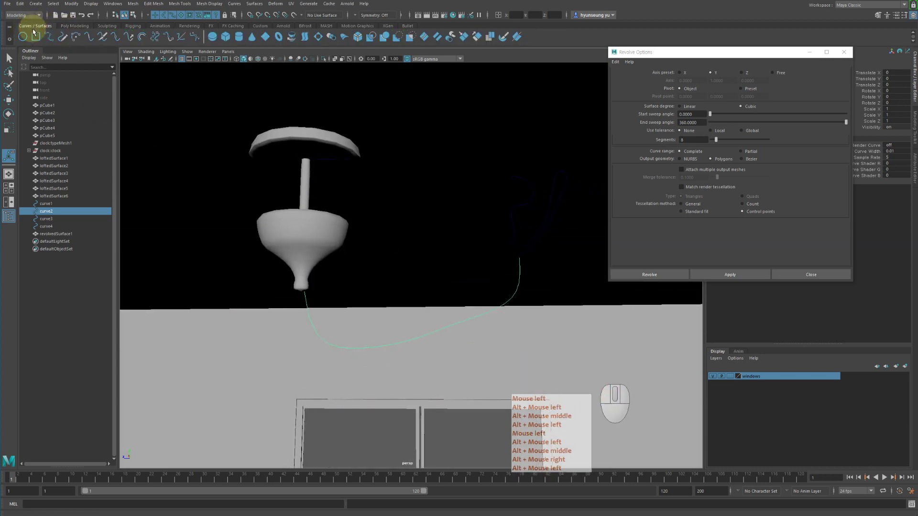
pyautogui.click(24, 37)
# Raise the NURBS circle straight up to about 10.46 on Y, beneath the hanging fixture.
pyautogui.keyDown('alt'); pyautogui.moveTo(303, 240); pyautogui.dragTo(334, 172, button='middle'); pyautogui.keyUp('alt')
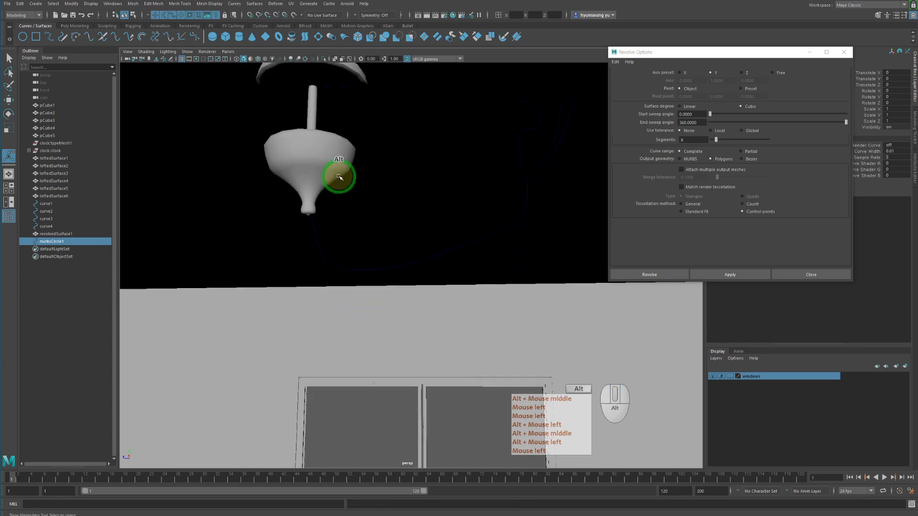
pyautogui.keyDown('alt'); pyautogui.moveTo(334, 172); pyautogui.dragTo(332, 195); pyautogui.keyUp('alt')
pyautogui.press('w')
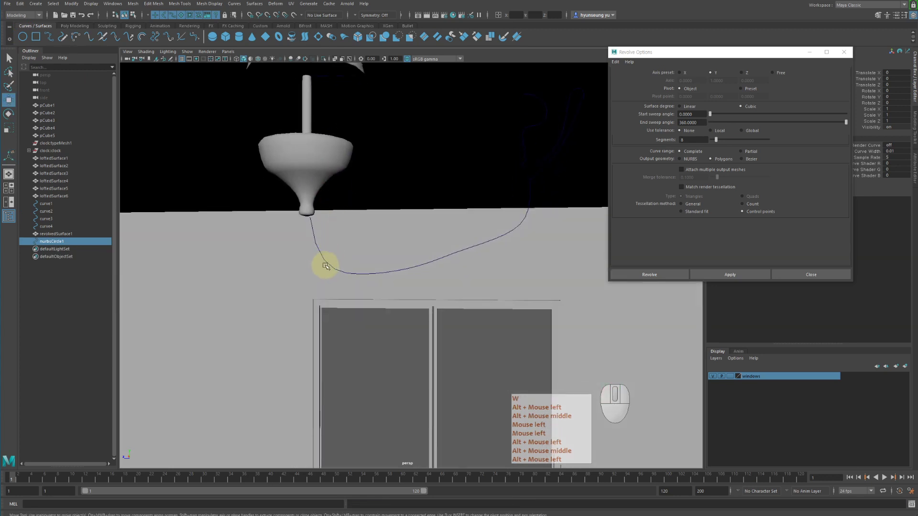
pyautogui.keyDown('alt'); pyautogui.moveTo(373, 257); pyautogui.dragTo(330, 266, button='right'); pyautogui.keyUp('alt')
pyautogui.keyDown('alt'); pyautogui.moveTo(381, 276); pyautogui.dragTo(371, 239, button='middle'); pyautogui.keyUp('alt')
pyautogui.keyDown('alt'); pyautogui.moveTo(371, 238); pyautogui.dragTo(320, 232, button='right'); pyautogui.keyUp('alt')
pyautogui.keyDown('alt'); pyautogui.moveTo(383, 253); pyautogui.dragTo(390, 221, button='middle'); pyautogui.keyUp('alt')
pyautogui.keyDown('alt'); pyautogui.moveTo(390, 221); pyautogui.dragTo(336, 228, button='right'); pyautogui.keyUp('alt')
pyautogui.keyDown('alt'); pyautogui.moveTo(370, 247); pyautogui.dragTo(367, 216, button='middle'); pyautogui.keyUp('alt')
pyautogui.press('w')
pyautogui.moveTo(392, 372); pyautogui.dragTo(389, 139)
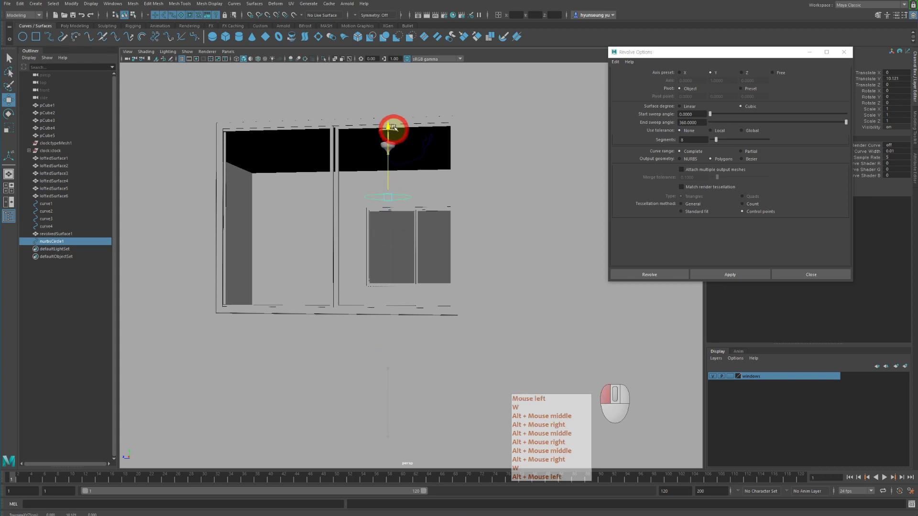
# Extrude the circle along the arm curve with Tube style, At path, Component pivot, Profile normal, Polygons output and Control points tessellation.
pyautogui.scroll(5, 401, 168)
pyautogui.keyDown('alt'); pyautogui.moveTo(402, 168); pyautogui.dragTo(390, 231, button='middle'); pyautogui.keyUp('alt')
pyautogui.scroll(2, 391, 176)
pyautogui.keyDown('alt'); pyautogui.moveTo(390, 230); pyautogui.dragTo(337, 233, button='right'); pyautogui.keyUp('alt')
pyautogui.keyDown('alt'); pyautogui.moveTo(337, 234); pyautogui.dragTo(337, 269, button='middle'); pyautogui.keyUp('alt')
pyautogui.keyDown('alt'); pyautogui.moveTo(338, 269); pyautogui.dragTo(377, 268, button='right'); pyautogui.keyUp('alt')
pyautogui.keyDown('alt'); pyautogui.moveTo(397, 269); pyautogui.dragTo(402, 282, button='middle'); pyautogui.keyUp('alt')
pyautogui.keyDown('shift'); pyautogui.click(389, 251); pyautogui.keyUp('shift')
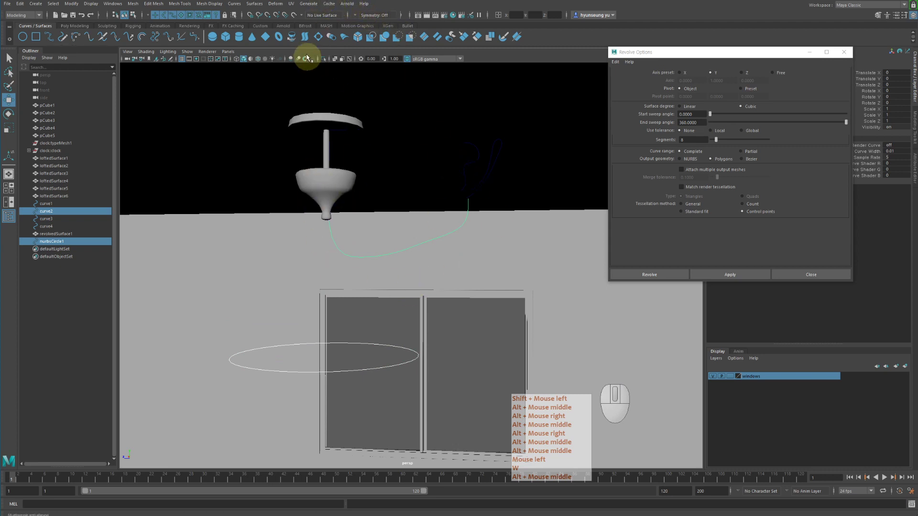
pyautogui.click(248, 4)
pyautogui.click(257, 4)
pyautogui.click(258, 5)
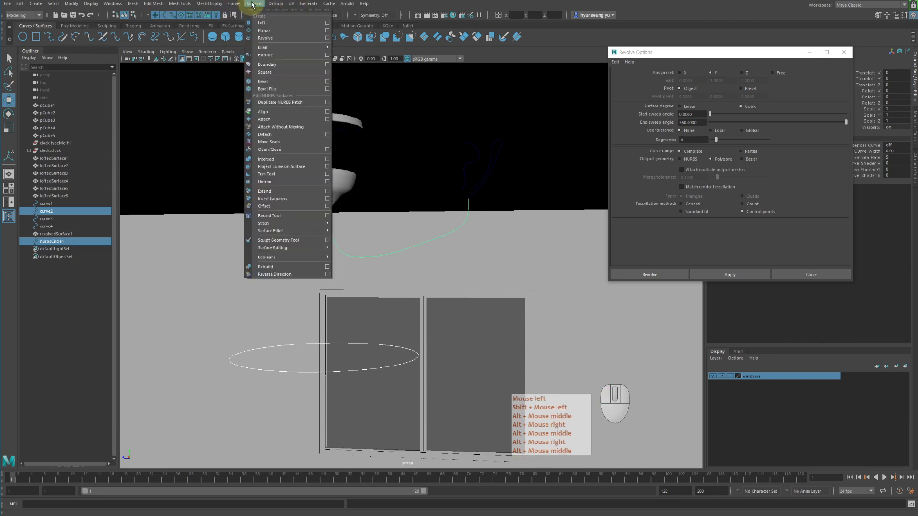
pyautogui.click(327, 54)
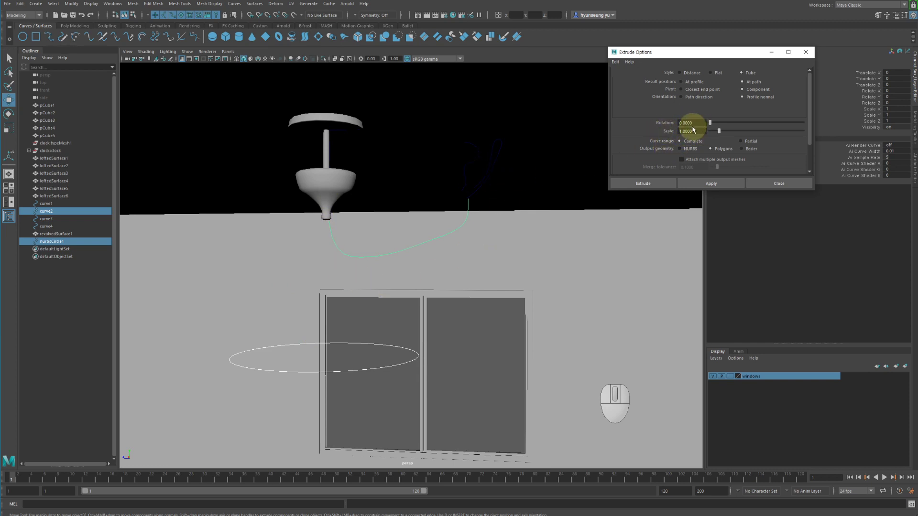
pyautogui.scroll(-2, 718, 151)
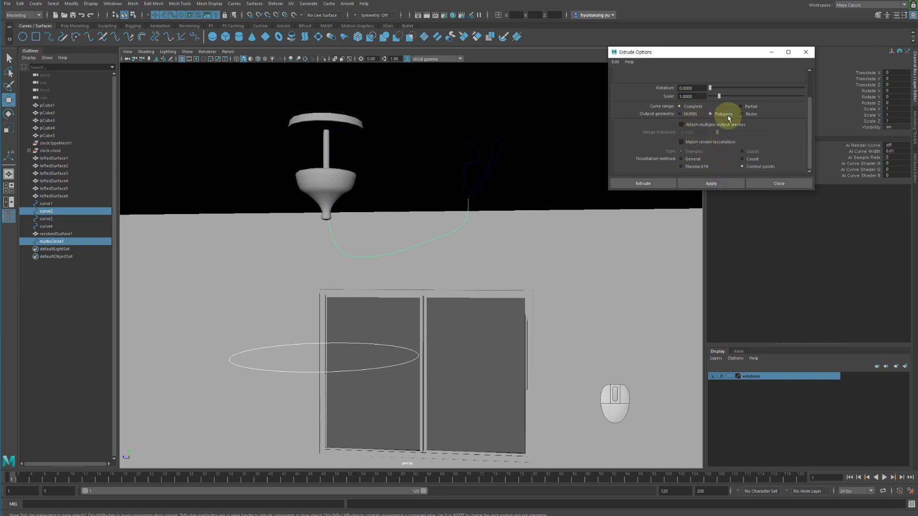
pyautogui.click(710, 184)
pyautogui.moveTo(483, 266)
pyautogui.keyDown('alt'); pyautogui.mouseDown()
pyautogui.moveTo(510, 266)
pyautogui.moveTo(486, 272)
pyautogui.mouseUp(); pyautogui.keyUp('alt')
pyautogui.keyDown('alt'); pyautogui.moveTo(486, 272); pyautogui.dragTo(405, 268, button='right'); pyautogui.keyUp('alt')
pyautogui.keyDown('alt'); pyautogui.moveTo(406, 268); pyautogui.dragTo(416, 267, button='middle'); pyautogui.keyUp('alt')
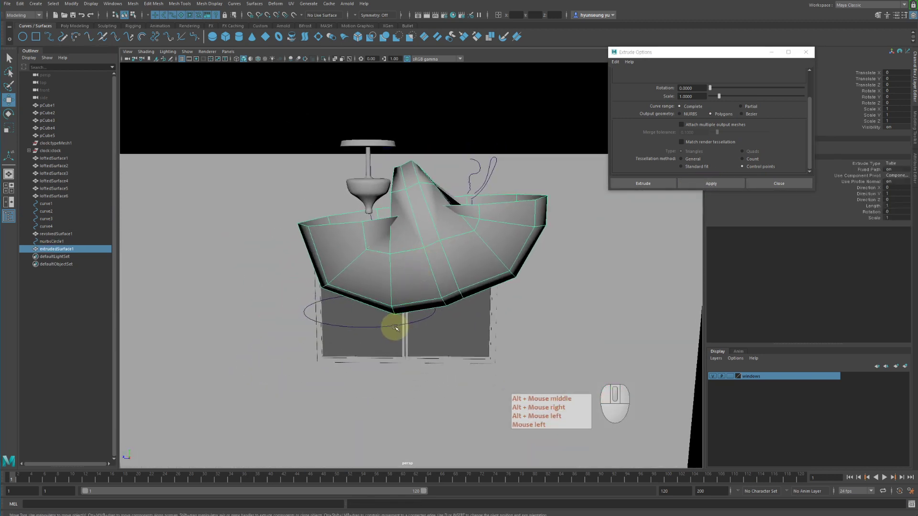
# Scale the profile circle uniformly down to 0.047 to thin the extruded arm.
pyautogui.click(394, 327)
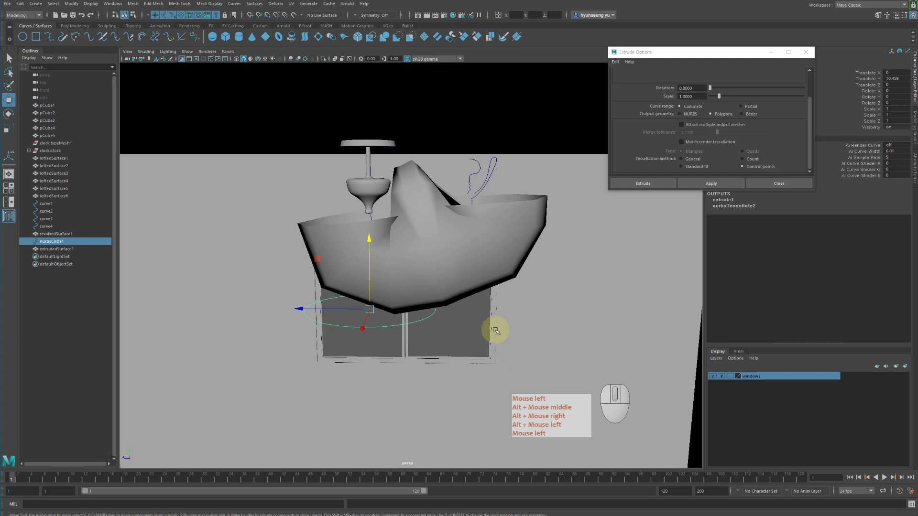
pyautogui.keyDown('alt'); pyautogui.moveTo(494, 330); pyautogui.dragTo(467, 237); pyautogui.keyUp('alt')
pyautogui.press('r')
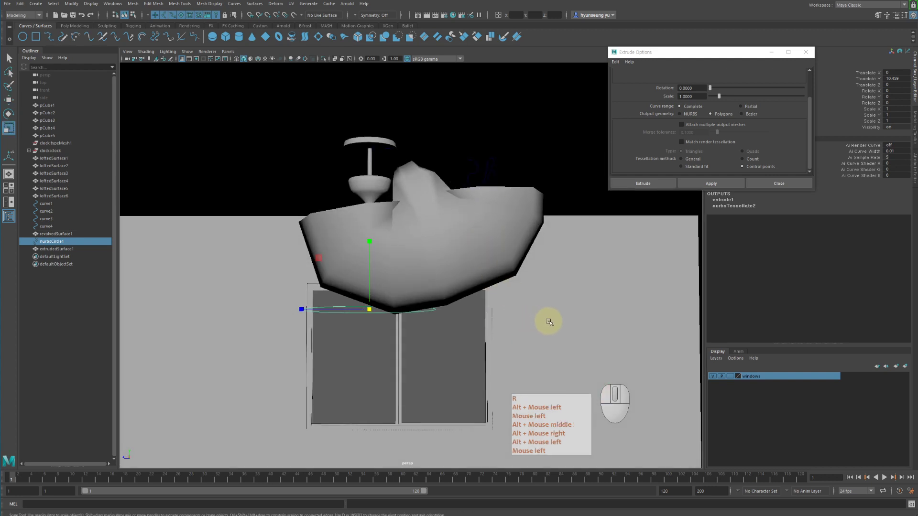
pyautogui.moveTo(564, 315); pyautogui.dragTo(472, 311, button='middle')
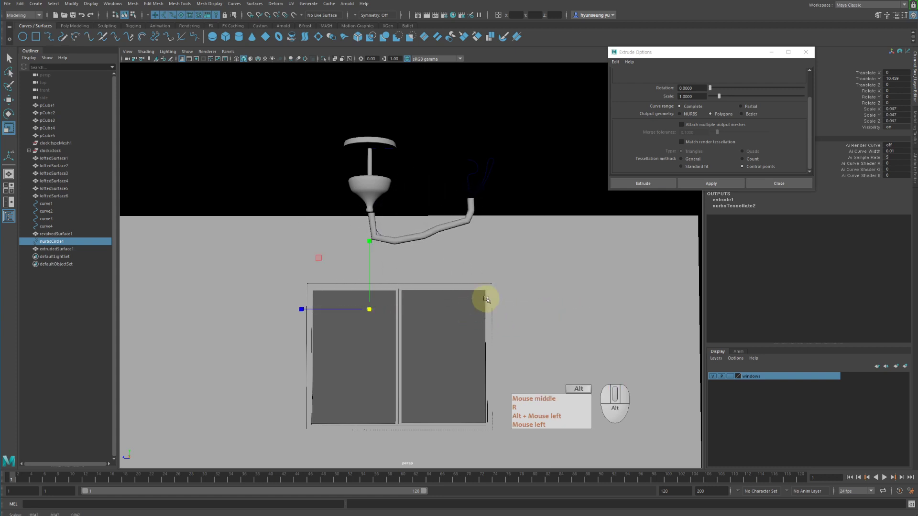
pyautogui.keyDown('alt'); pyautogui.moveTo(490, 301); pyautogui.dragTo(445, 304); pyautogui.keyUp('alt')
pyautogui.keyDown('alt'); pyautogui.moveTo(444, 304); pyautogui.dragTo(536, 305, button='right'); pyautogui.keyUp('alt')
pyautogui.keyDown('alt'); pyautogui.moveTo(535, 304); pyautogui.dragTo(526, 333, button='middle'); pyautogui.keyUp('alt')
pyautogui.moveTo(513, 327)
pyautogui.keyDown('alt'); pyautogui.mouseDown()
pyautogui.moveTo(549, 315)
pyautogui.moveTo(518, 314)
pyautogui.mouseUp(); pyautogui.keyUp('alt')
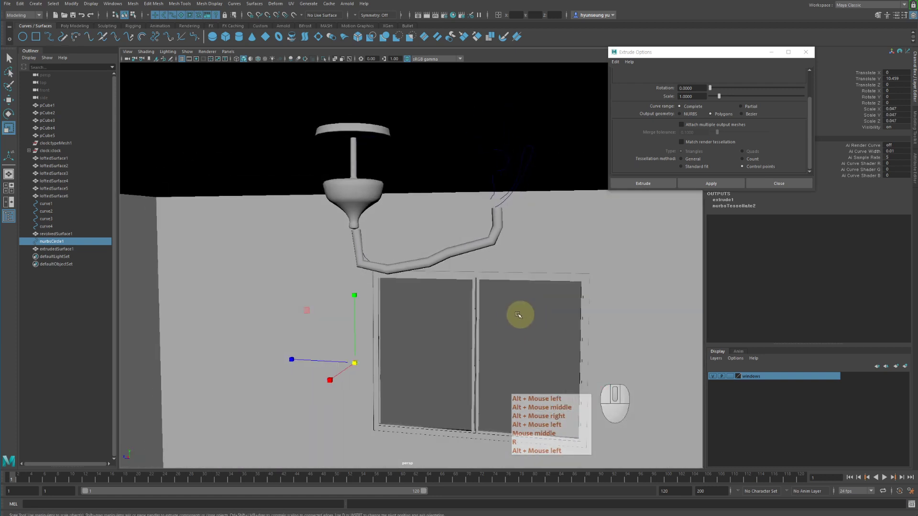
# Display the scene in wireframe and lower the arm curve's middle control vertex slightly.
pyautogui.press('4')
pyautogui.press('5')
pyautogui.press('4')
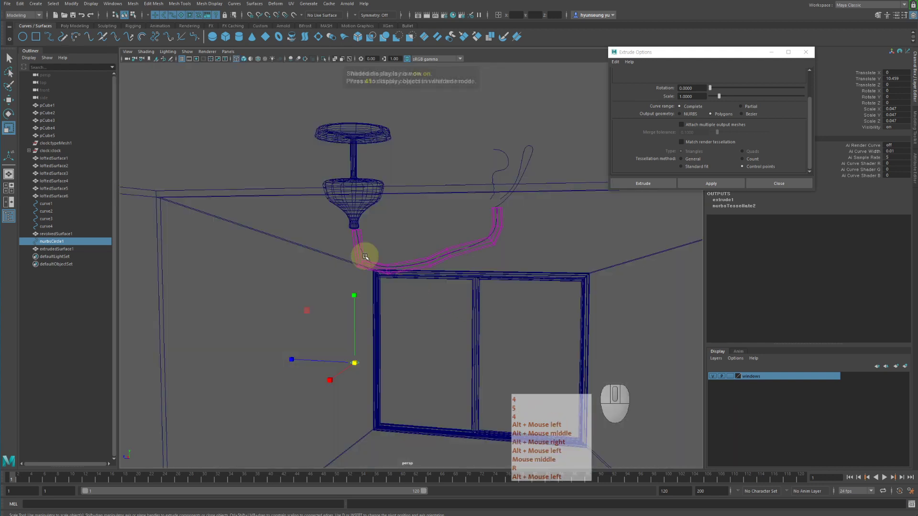
pyautogui.click(365, 257)
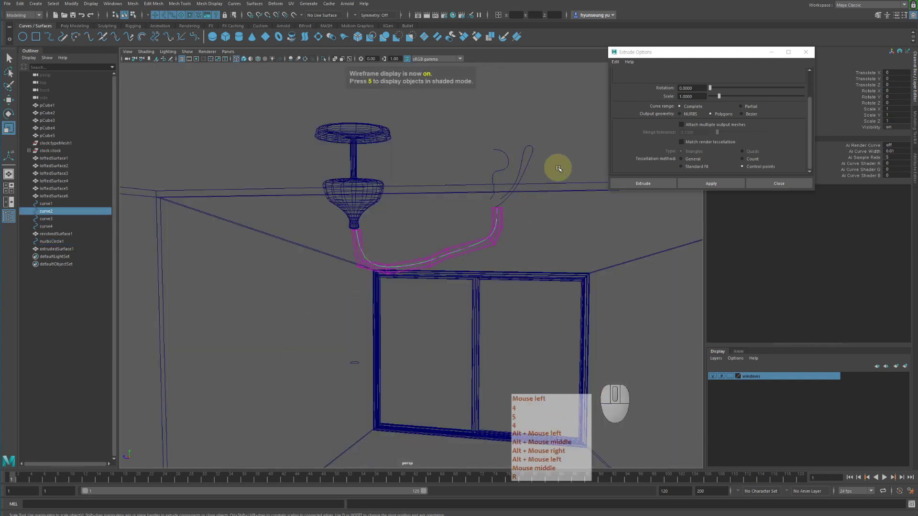
pyautogui.press('5')
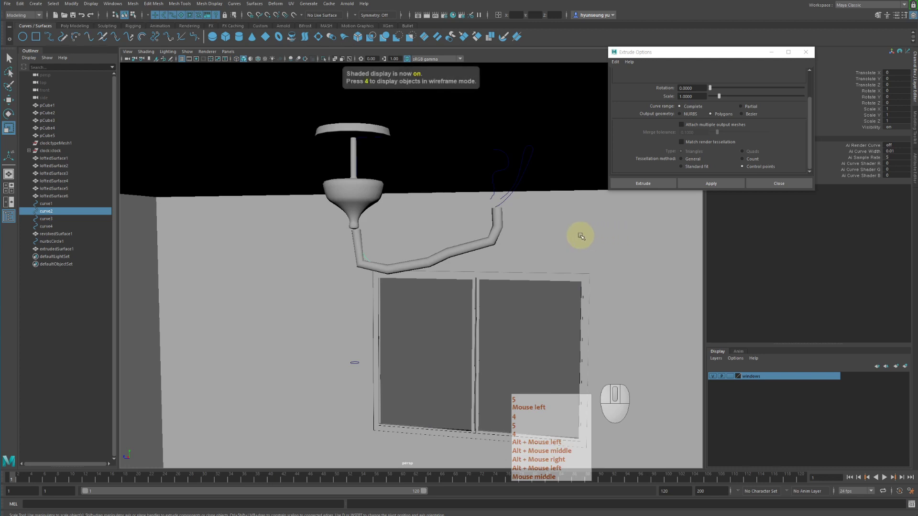
pyautogui.press('4')
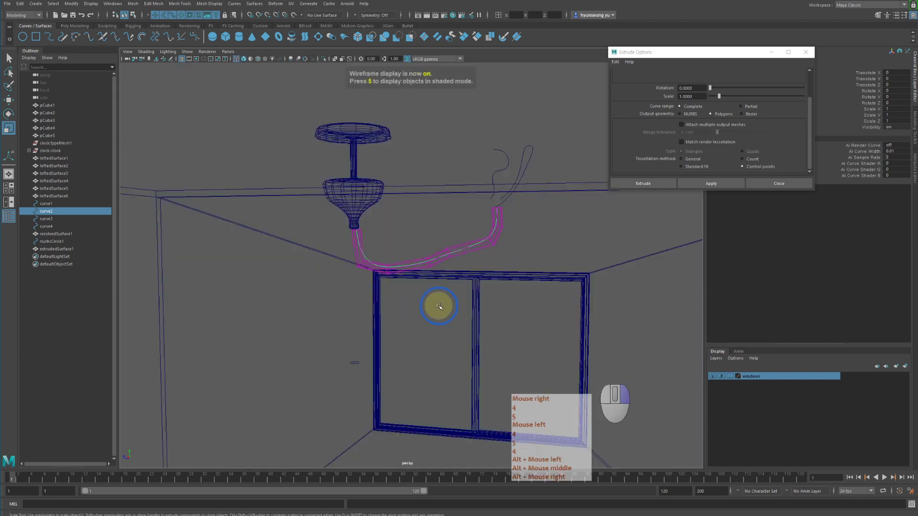
pyautogui.moveTo(439, 306); pyautogui.dragTo(410, 307, button='right')
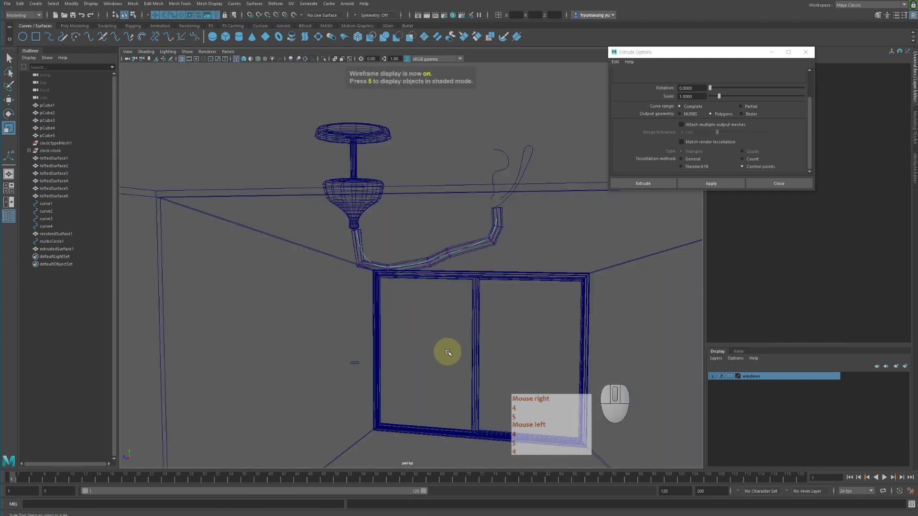
pyautogui.moveTo(414, 231); pyautogui.dragTo(457, 275)
pyautogui.press('w')
pyautogui.moveTo(436, 190); pyautogui.dragTo(436, 196)
pyautogui.moveTo(475, 225); pyautogui.dragTo(500, 262)
pyautogui.press('w')
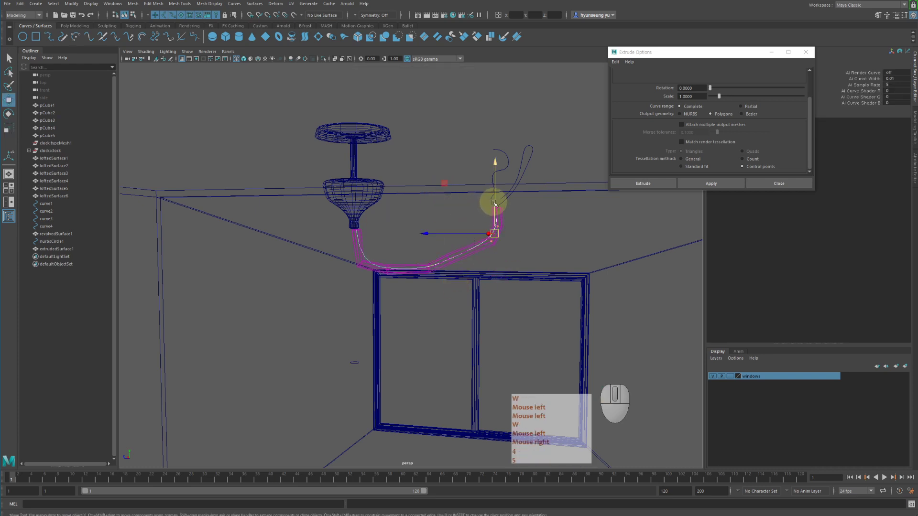
pyautogui.moveTo(474, 226); pyautogui.dragTo(493, 262)
pyautogui.moveTo(494, 204); pyautogui.dragTo(505, 270)
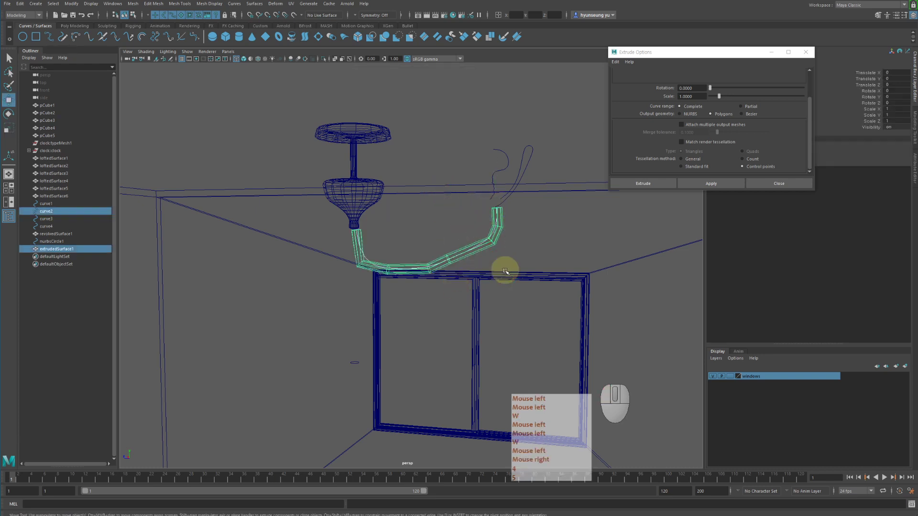
pyautogui.hotkey('ctrl', 'z')
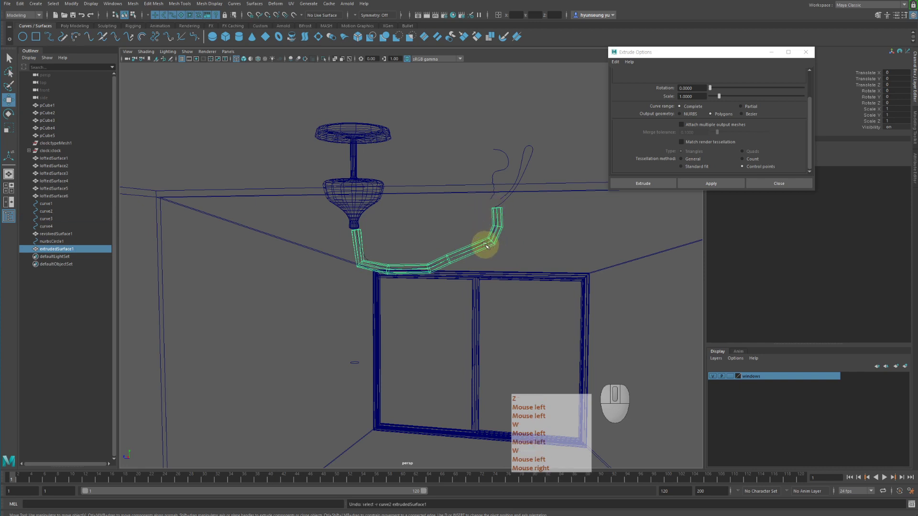
pyautogui.click(483, 246)
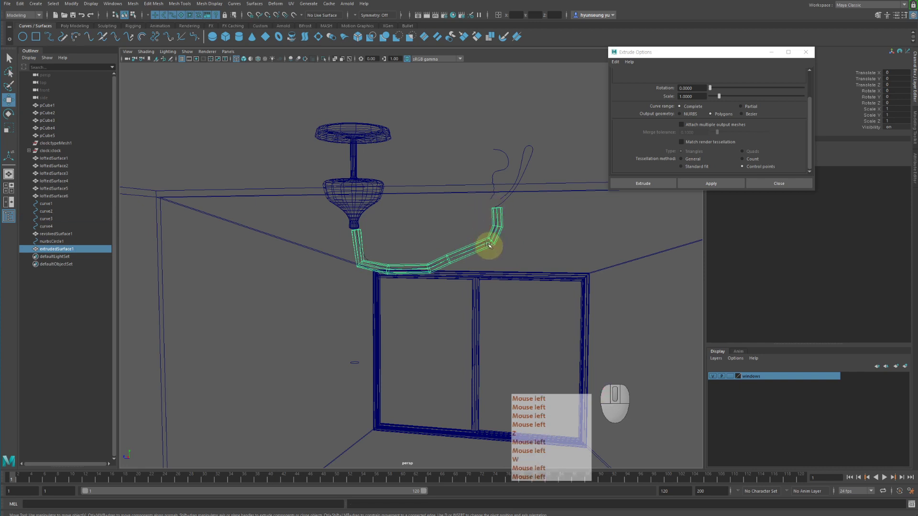
pyautogui.moveTo(486, 244); pyautogui.dragTo(491, 244)
pyautogui.keyDown('ctrl'); pyautogui.click(491, 244); pyautogui.keyUp('ctrl')
# Return the arm curve to control vertex editing and lower the vertex at its outer bend.
pyautogui.moveTo(429, 331); pyautogui.dragTo(402, 333, button='right')
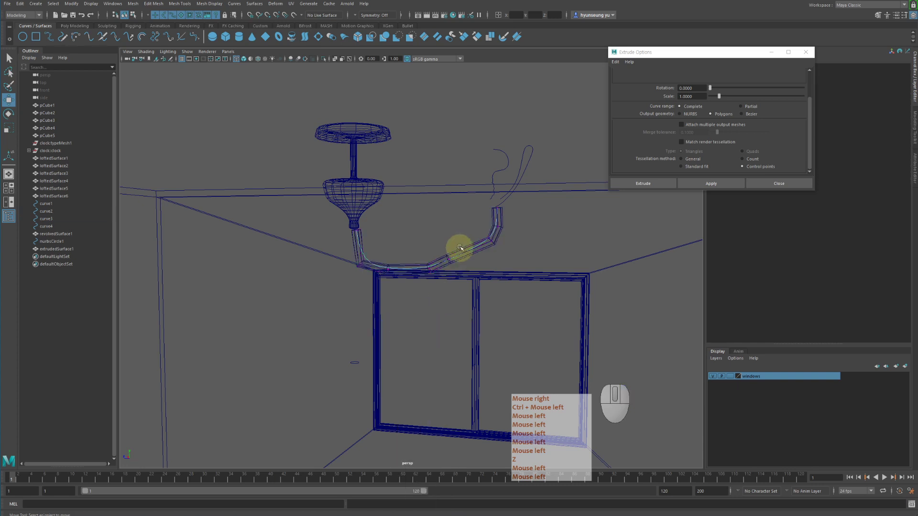
pyautogui.moveTo(481, 236); pyautogui.dragTo(496, 265)
pyautogui.press('w')
pyautogui.press('z')
pyautogui.moveTo(482, 233)
pyautogui.mouseDown()
pyautogui.moveTo(497, 252)
pyautogui.moveTo(459, 237)
pyautogui.moveTo(473, 236)
pyautogui.mouseUp()
pyautogui.press('w')
pyautogui.click(478, 191)
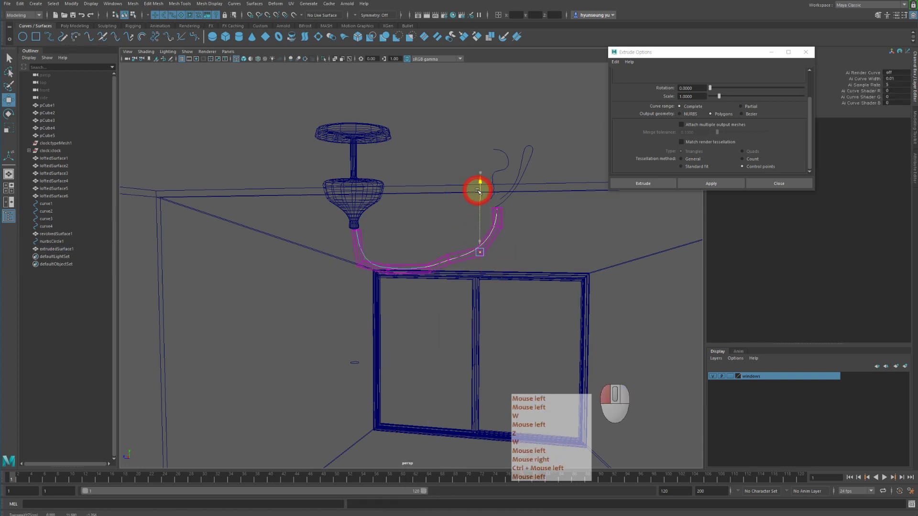
# Shift the arm curve's middle and outer control vertices down and toward the fixture to even out the bend.
pyautogui.moveTo(469, 285); pyautogui.dragTo(459, 292)
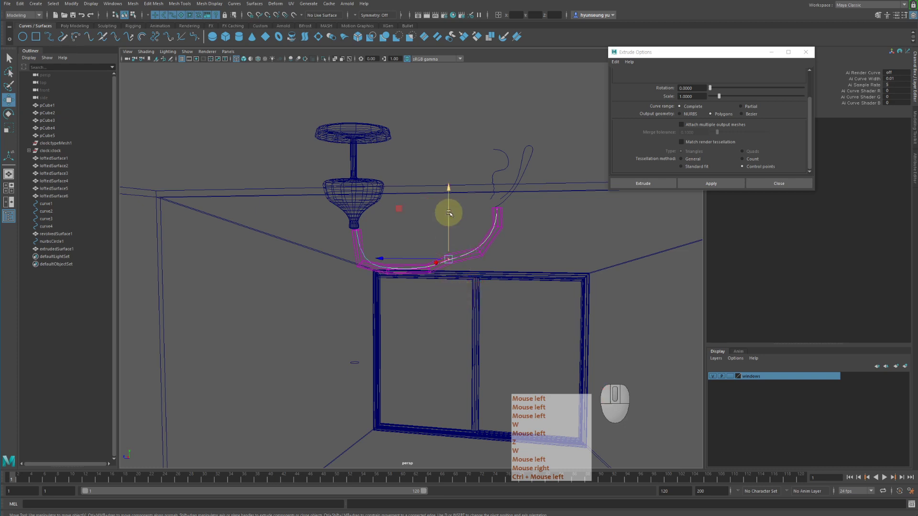
pyautogui.moveTo(447, 208); pyautogui.dragTo(483, 292)
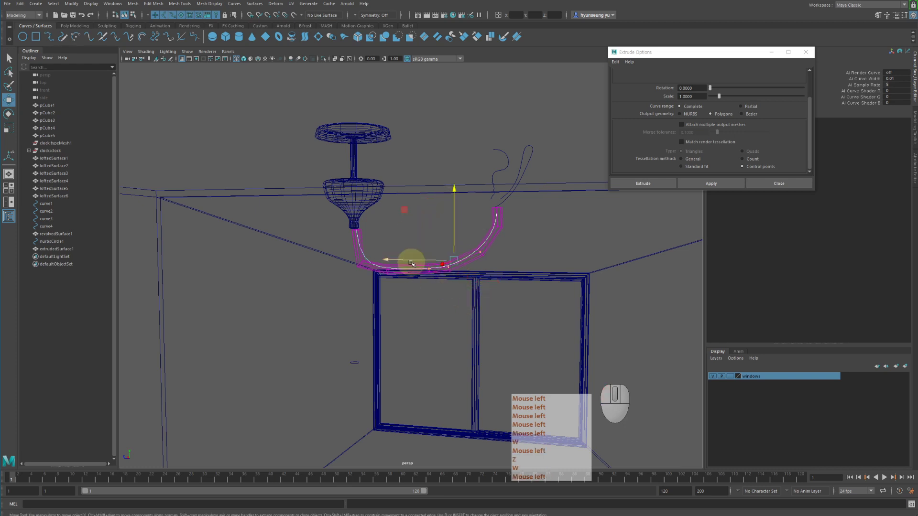
pyautogui.moveTo(409, 262); pyautogui.dragTo(401, 263)
pyautogui.click(447, 201)
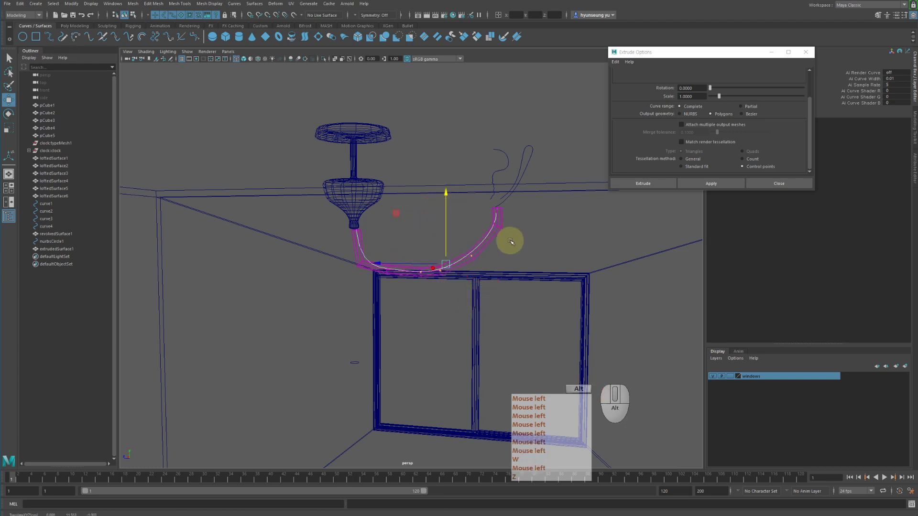
# Smooth the extruded arm mesh and inspect it in shaded display.
pyautogui.keyDown('alt'); pyautogui.moveTo(508, 239); pyautogui.dragTo(492, 236); pyautogui.keyUp('alt')
pyautogui.click(495, 237)
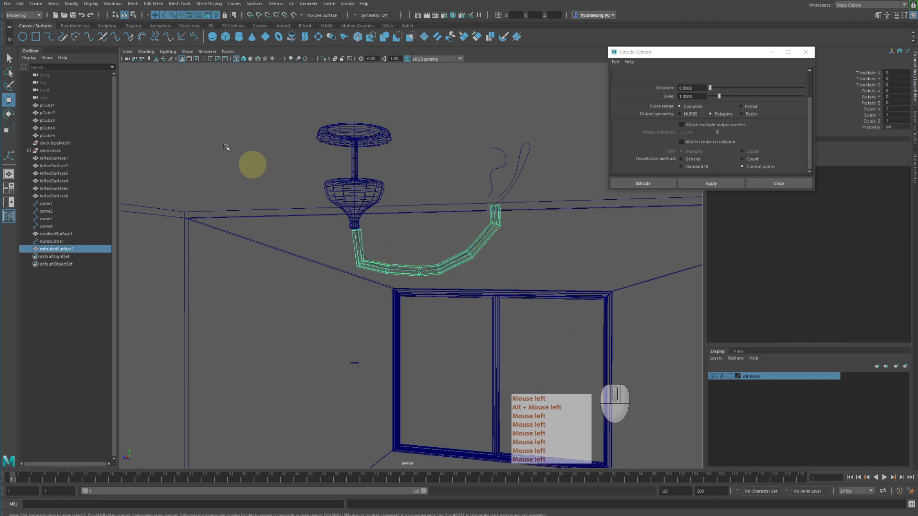
pyautogui.click(133, 3)
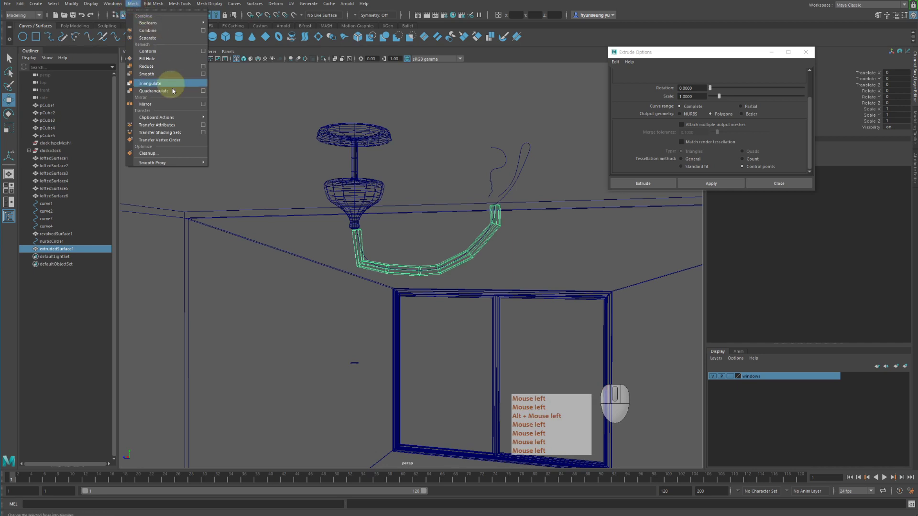
pyautogui.click(169, 74)
pyautogui.click(448, 352)
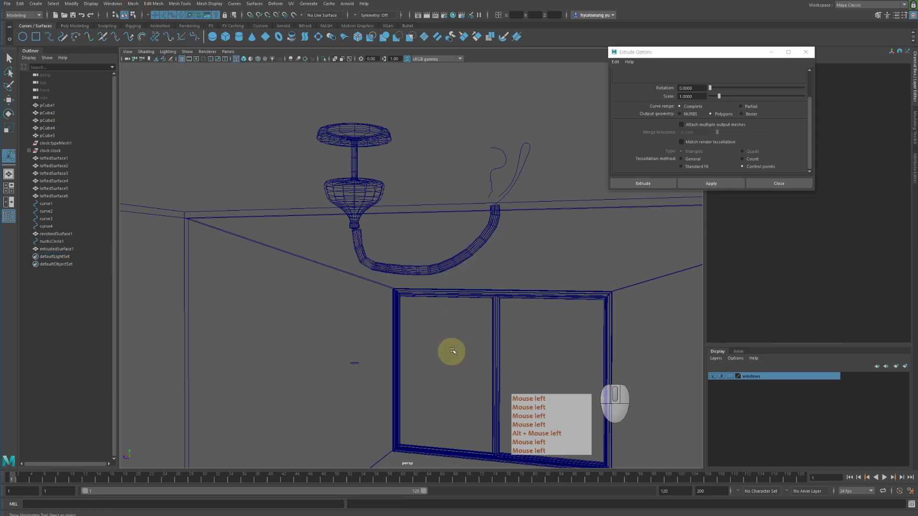
pyautogui.press('5')
pyautogui.moveTo(449, 352)
pyautogui.keyDown('alt'); pyautogui.mouseDown()
pyautogui.moveTo(471, 338)
pyautogui.moveTo(445, 342)
pyautogui.mouseUp(); pyautogui.keyUp('alt')
pyautogui.keyDown('alt'); pyautogui.moveTo(445, 342); pyautogui.dragTo(459, 295, button='middle'); pyautogui.keyUp('alt')
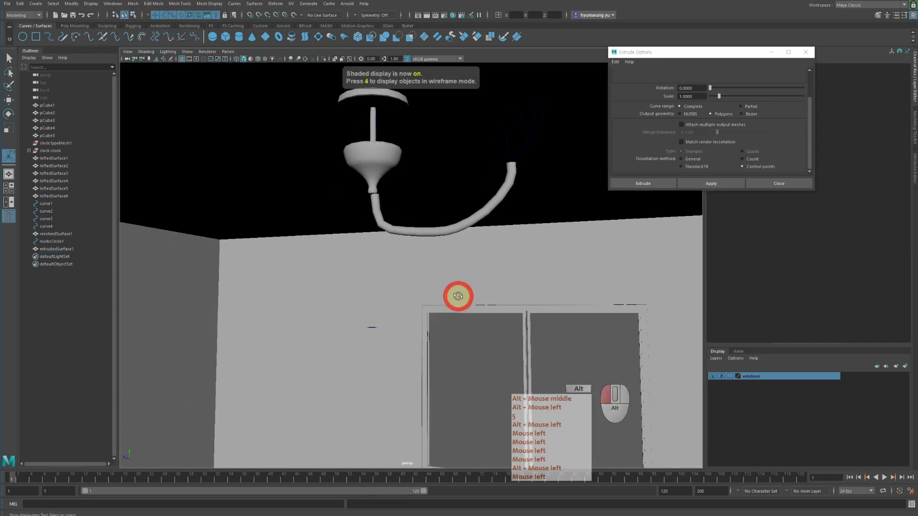
pyautogui.moveTo(459, 295)
pyautogui.keyDown('alt'); pyautogui.mouseDown()
pyautogui.moveTo(469, 307)
pyautogui.moveTo(473, 286)
pyautogui.mouseUp(); pyautogui.keyUp('alt')
pyautogui.keyDown('alt'); pyautogui.moveTo(472, 286); pyautogui.dragTo(480, 281, button='right'); pyautogui.keyUp('alt')
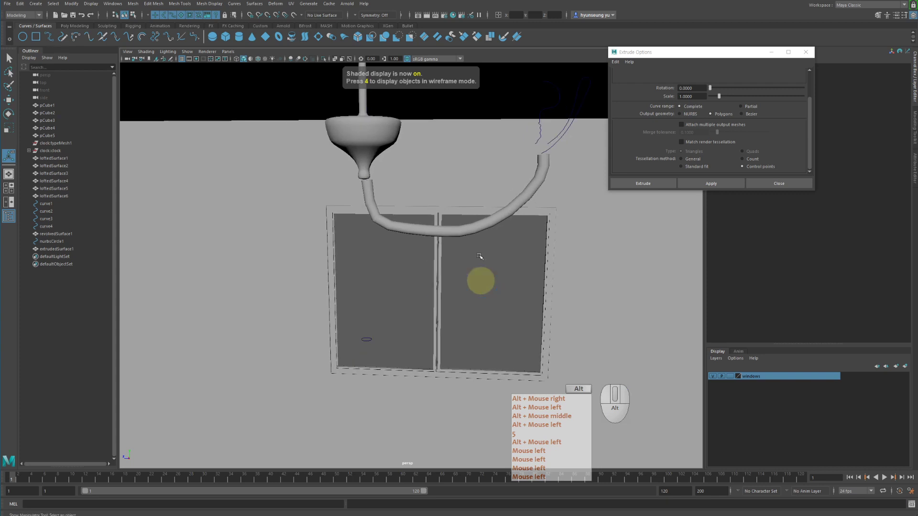
# Scale the profile circle uniformly down to 0.021 to make the smoothed arm thinner.
pyautogui.click(369, 341)
pyautogui.press('r')
pyautogui.moveTo(449, 306); pyautogui.dragTo(444, 309, button='middle')
pyautogui.keyDown('alt'); pyautogui.moveTo(444, 308); pyautogui.dragTo(467, 275); pyautogui.keyUp('alt')
pyautogui.keyDown('alt'); pyautogui.moveTo(467, 274); pyautogui.dragTo(446, 320, button='middle'); pyautogui.keyUp('alt')
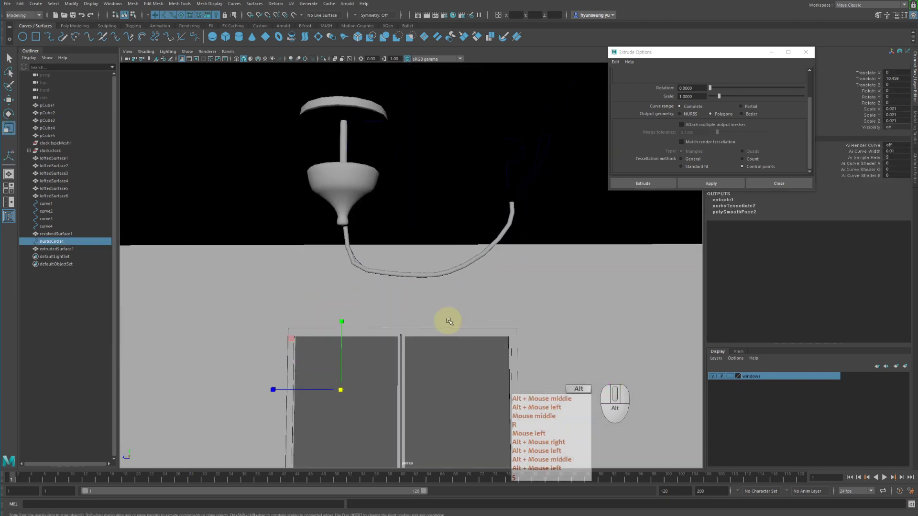
# Select the tall looped profile curve (curve3) above the arm's tip and open the Revolve options.
pyautogui.moveTo(446, 320)
pyautogui.keyDown('alt'); pyautogui.mouseDown()
pyautogui.moveTo(433, 314)
pyautogui.moveTo(469, 313)
pyautogui.moveTo(403, 311)
pyautogui.moveTo(447, 316)
pyautogui.mouseUp(); pyautogui.keyUp('alt')
pyautogui.press('q')
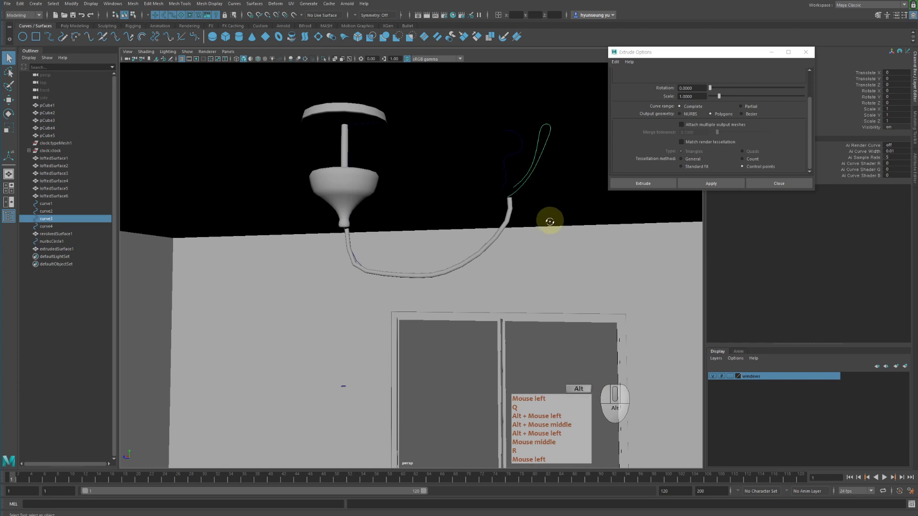
pyautogui.keyDown('alt'); pyautogui.moveTo(549, 221); pyautogui.dragTo(573, 230); pyautogui.keyUp('alt')
pyautogui.keyDown('alt'); pyautogui.moveTo(574, 231); pyautogui.dragTo(582, 233, button='right'); pyautogui.keyUp('alt')
pyautogui.keyDown('alt'); pyautogui.moveTo(569, 237); pyautogui.dragTo(545, 273, button='middle'); pyautogui.keyUp('alt')
pyautogui.keyDown('alt'); pyautogui.moveTo(545, 272); pyautogui.dragTo(536, 259); pyautogui.keyUp('alt')
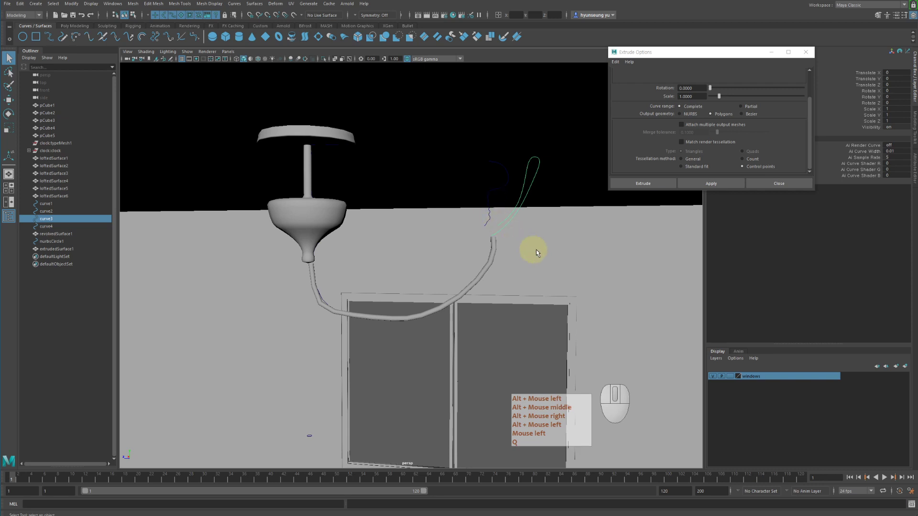
pyautogui.keyDown('alt'); pyautogui.moveTo(536, 256); pyautogui.dragTo(533, 254); pyautogui.keyUp('alt')
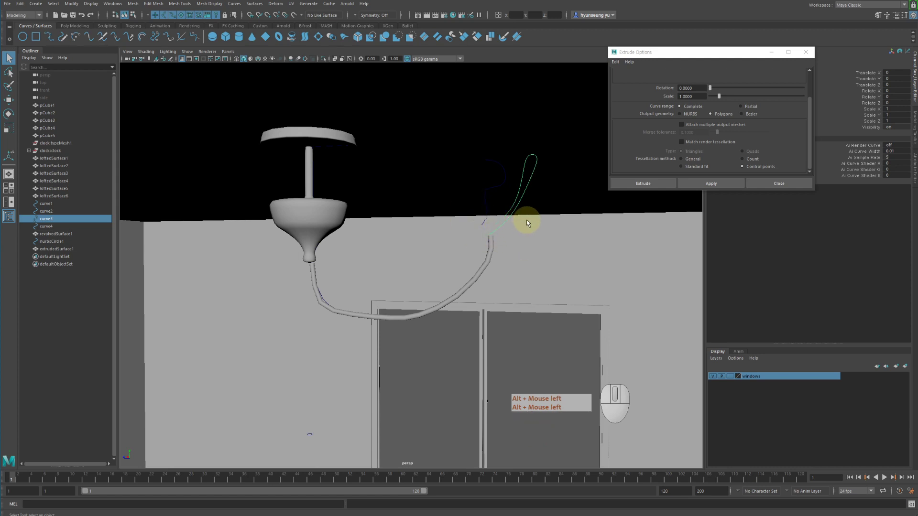
pyautogui.keyDown('alt'); pyautogui.moveTo(528, 220); pyautogui.dragTo(538, 219); pyautogui.keyUp('alt')
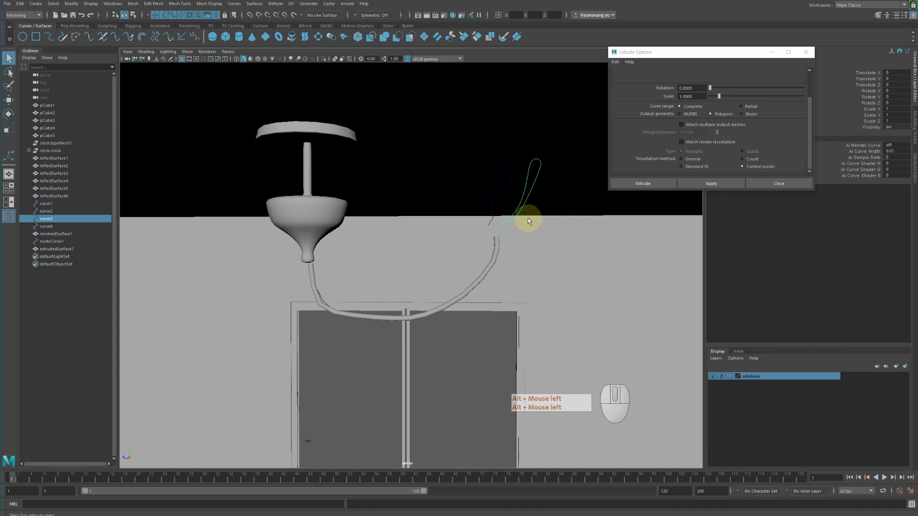
pyautogui.click(350, 4)
pyautogui.moveTo(331, 5)
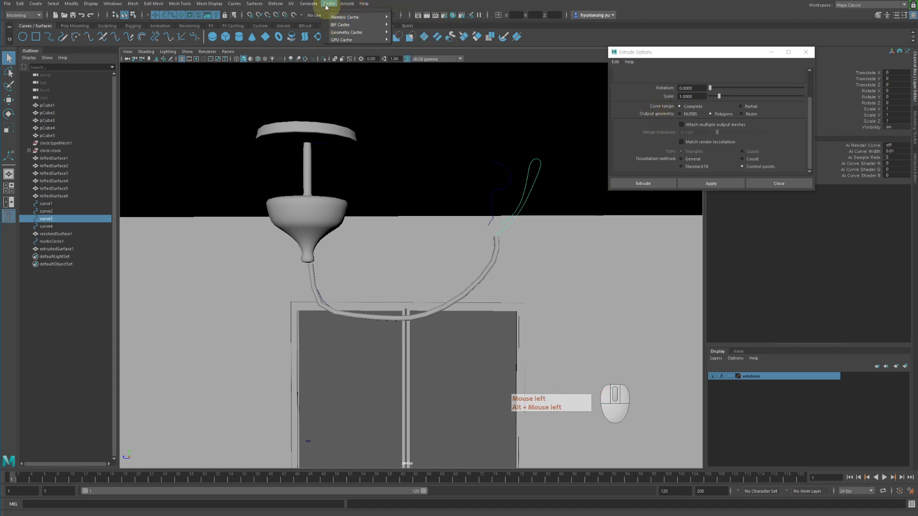
pyautogui.moveTo(250, 5)
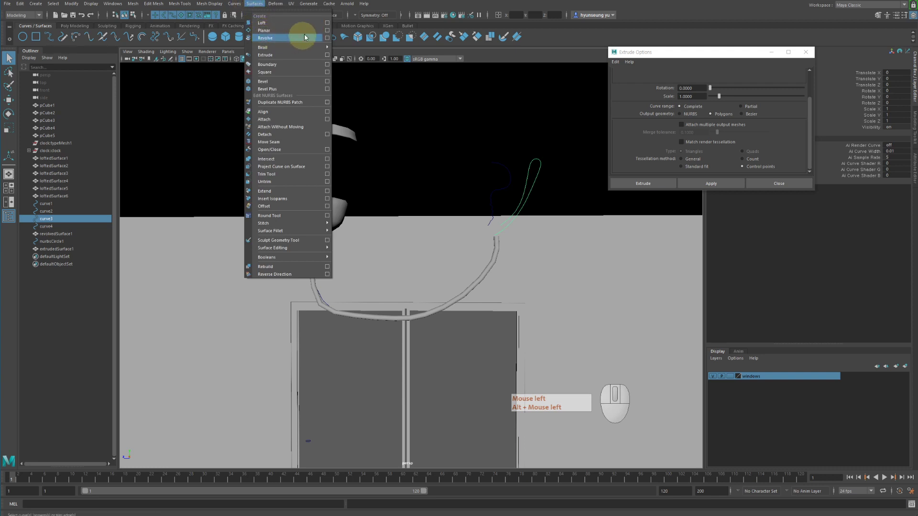
pyautogui.click(327, 37)
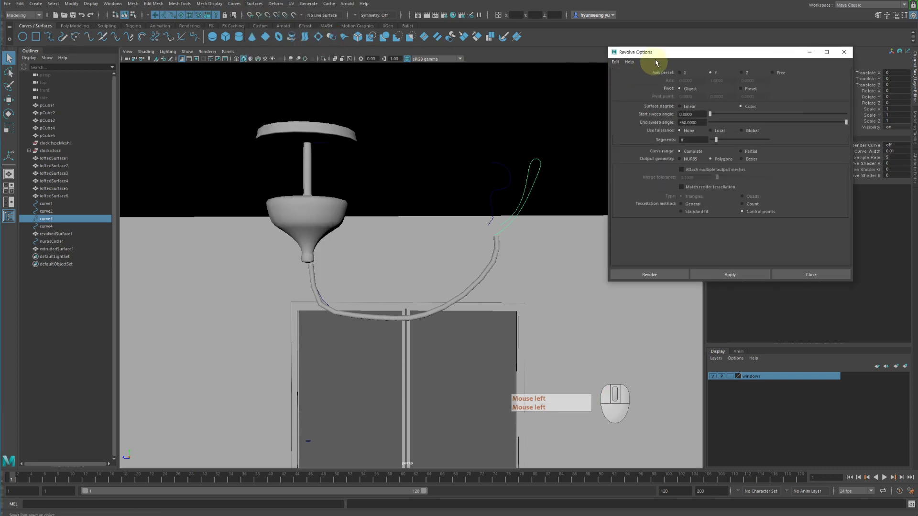
pyautogui.click(668, 54)
pyautogui.moveTo(668, 54); pyautogui.dragTo(683, 51)
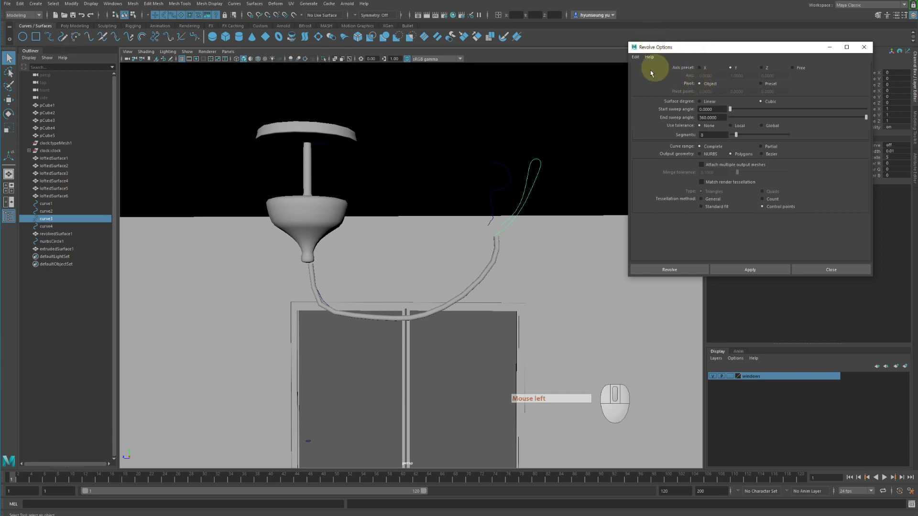
# Try revolving the looped profile curve 360 degrees about Y into a polygon surface, and undo the revolve.
pyautogui.keyDown('alt'); pyautogui.moveTo(578, 125); pyautogui.dragTo(549, 129, button='middle'); pyautogui.keyUp('alt')
pyautogui.keyDown('alt'); pyautogui.moveTo(549, 129); pyautogui.dragTo(713, 92, button='right'); pyautogui.keyUp('alt')
pyautogui.keyDown('alt'); pyautogui.moveTo(549, 134); pyautogui.dragTo(563, 141); pyautogui.keyUp('alt')
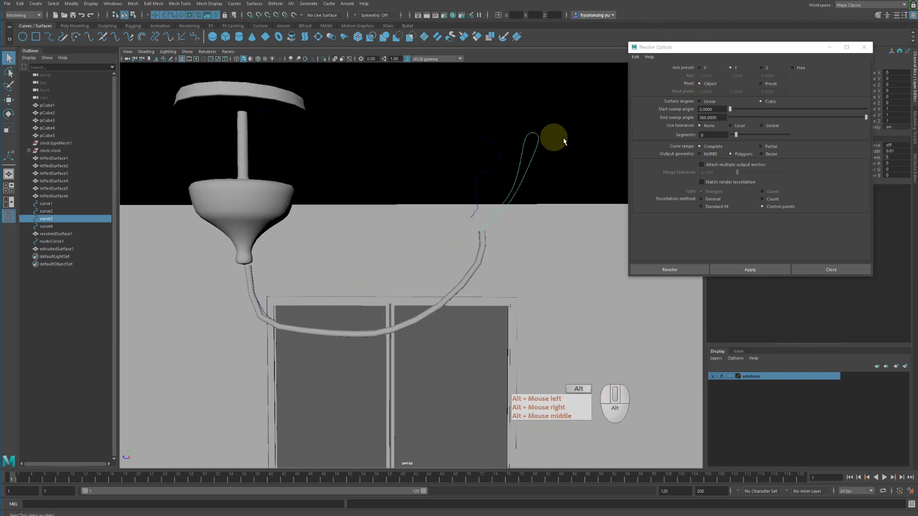
pyautogui.click(748, 267)
pyautogui.keyDown('alt'); pyautogui.moveTo(536, 241); pyautogui.dragTo(454, 234, button='right'); pyautogui.keyUp('alt')
pyautogui.keyDown('alt'); pyautogui.moveTo(446, 239); pyautogui.dragTo(464, 219); pyautogui.keyUp('alt')
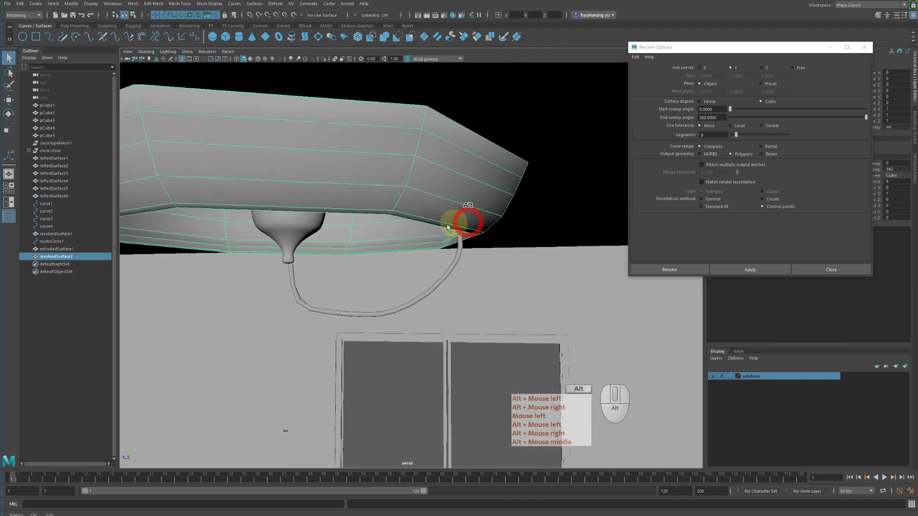
pyautogui.press('z')
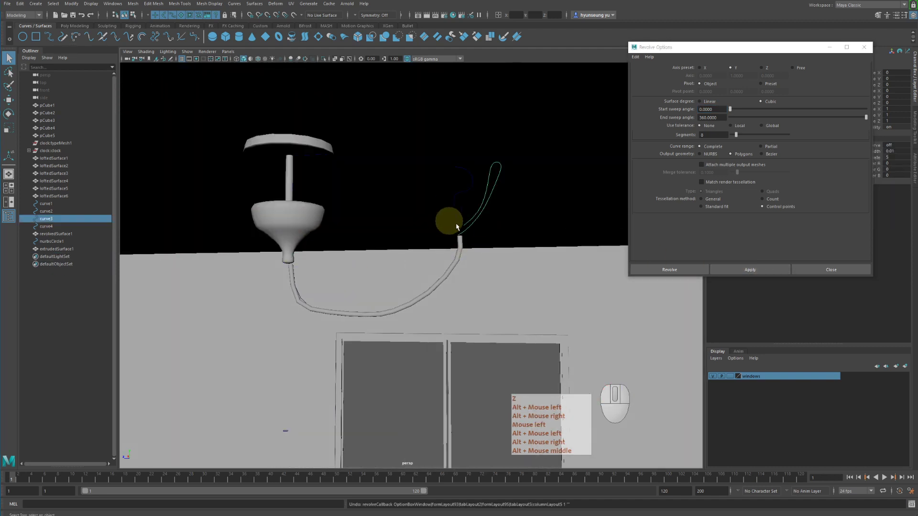
# Center the pivot of the looped profile curve on the curve itself, with the Move tool active.
pyautogui.keyDown('alt'); pyautogui.moveTo(446, 217); pyautogui.dragTo(571, 235, button='right'); pyautogui.keyUp('alt')
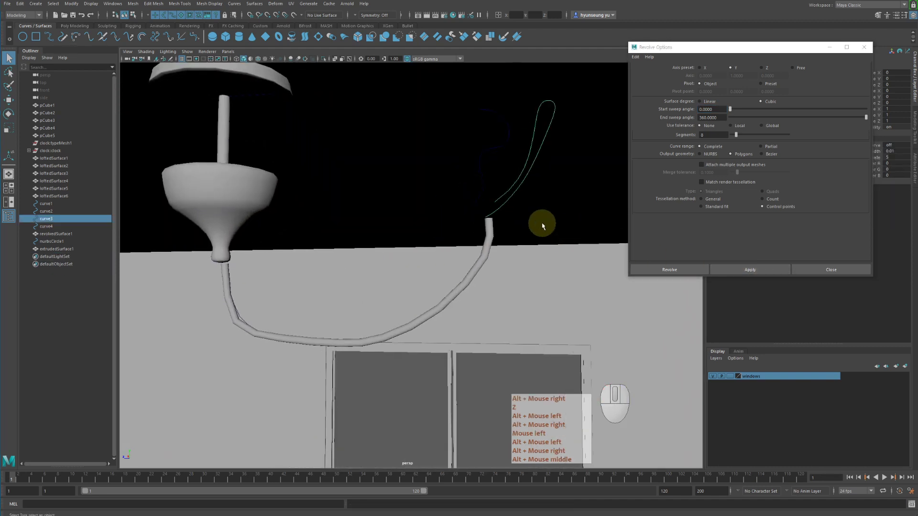
pyautogui.keyDown('alt'); pyautogui.moveTo(544, 227); pyautogui.dragTo(524, 216); pyautogui.keyUp('alt')
pyautogui.press('w')
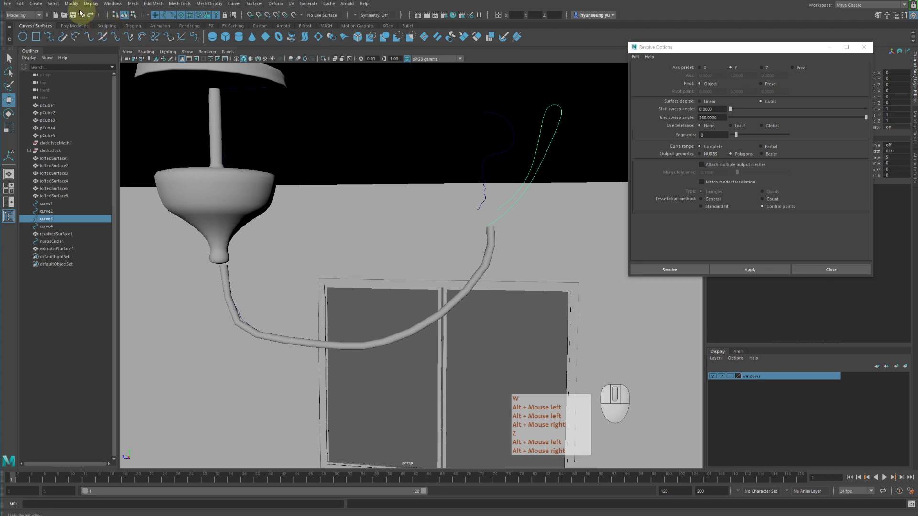
pyautogui.click(52, 4)
pyautogui.moveTo(41, 4)
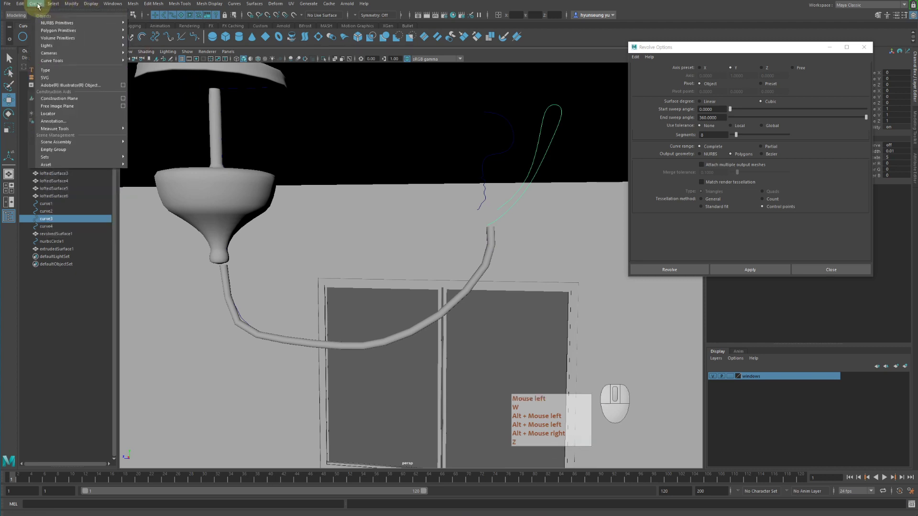
pyautogui.moveTo(71, 4)
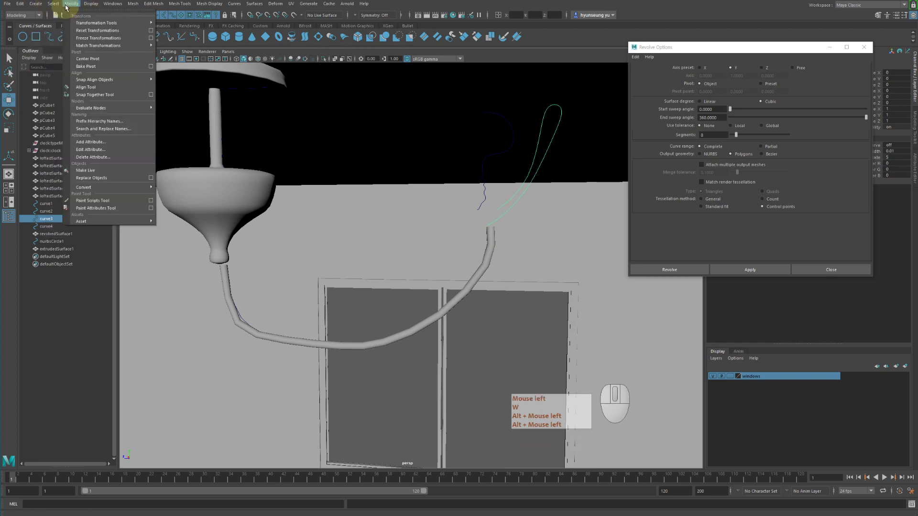
pyautogui.click(88, 58)
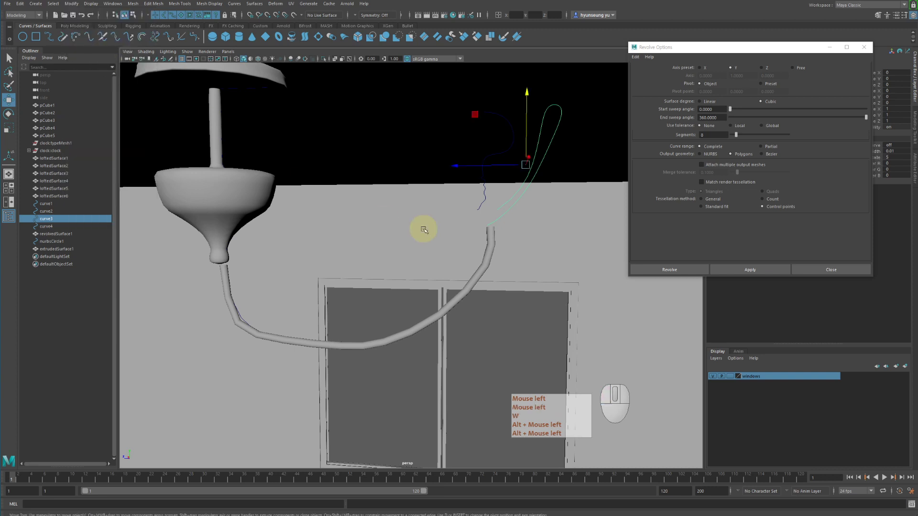
# Snap the looped profile curve's pivot to the upper end of the arm and return to the Select tool.
pyautogui.keyDown('alt'); pyautogui.moveTo(525, 187); pyautogui.dragTo(544, 200); pyautogui.keyUp('alt')
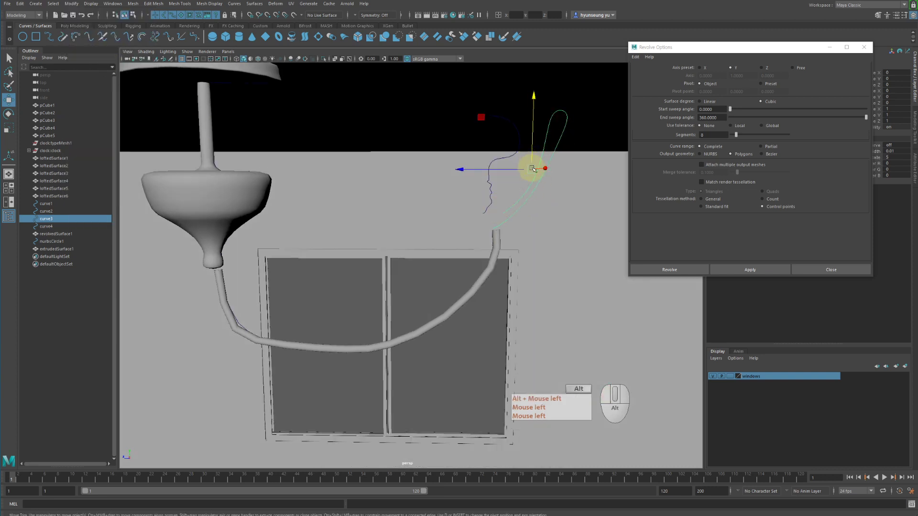
pyautogui.keyDown('alt'); pyautogui.moveTo(487, 159); pyautogui.dragTo(568, 179, button='right'); pyautogui.keyUp('alt')
pyautogui.keyDown('alt'); pyautogui.moveTo(565, 180); pyautogui.dragTo(520, 211, button='middle'); pyautogui.keyUp('alt')
pyautogui.keyDown('alt'); pyautogui.moveTo(520, 212); pyautogui.dragTo(511, 229); pyautogui.keyUp('alt')
pyautogui.press('d')
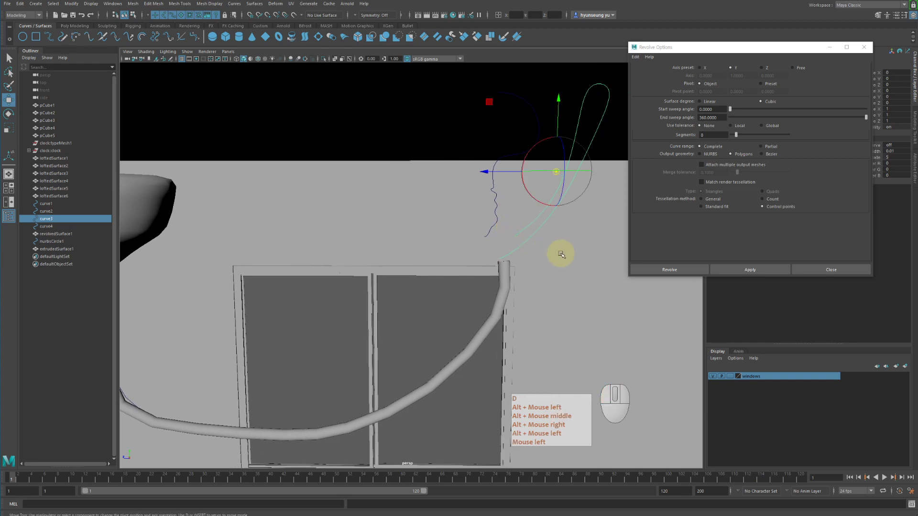
pyautogui.press('v')
pyautogui.press('v')
pyautogui.moveTo(564, 245); pyautogui.dragTo(494, 258, button='middle')
pyautogui.keyDown('alt'); pyautogui.moveTo(578, 268); pyautogui.dragTo(526, 194); pyautogui.keyUp('alt')
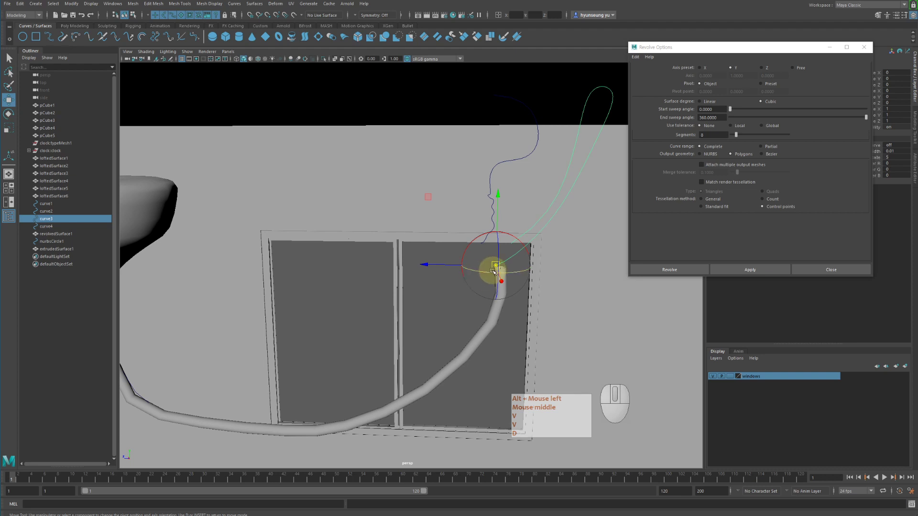
pyautogui.keyDown('alt'); pyautogui.moveTo(488, 265); pyautogui.dragTo(287, 261, button='right'); pyautogui.keyUp('alt')
pyautogui.keyDown('alt'); pyautogui.moveTo(435, 277); pyautogui.dragTo(400, 254); pyautogui.keyUp('alt')
pyautogui.press('q')
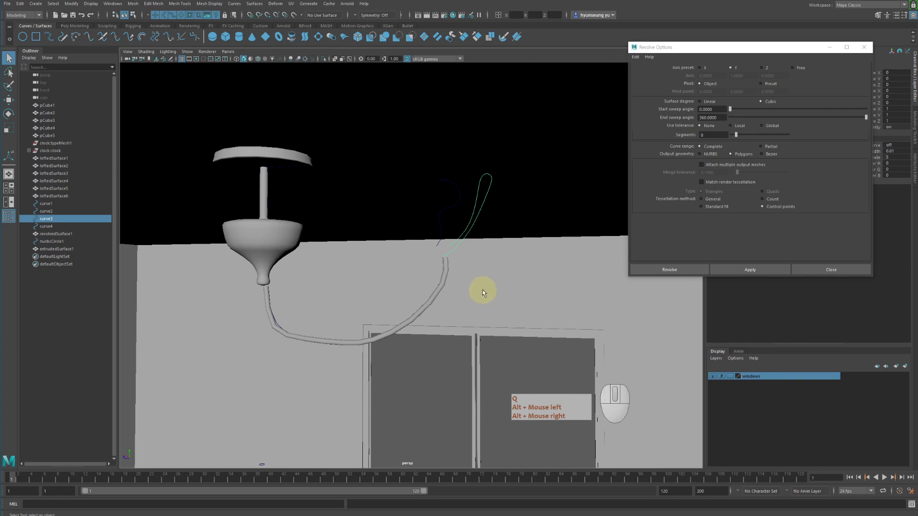
# Examine the ceiling fixture within the room from several distances and angles.
pyautogui.keyDown('alt'); pyautogui.moveTo(487, 284); pyautogui.dragTo(318, 252, button='right'); pyautogui.keyUp('alt')
pyautogui.keyDown('alt'); pyautogui.moveTo(317, 252); pyautogui.dragTo(395, 269); pyautogui.keyUp('alt')
pyautogui.keyDown('alt'); pyautogui.moveTo(394, 269); pyautogui.dragTo(337, 273, button='right'); pyautogui.keyUp('alt')
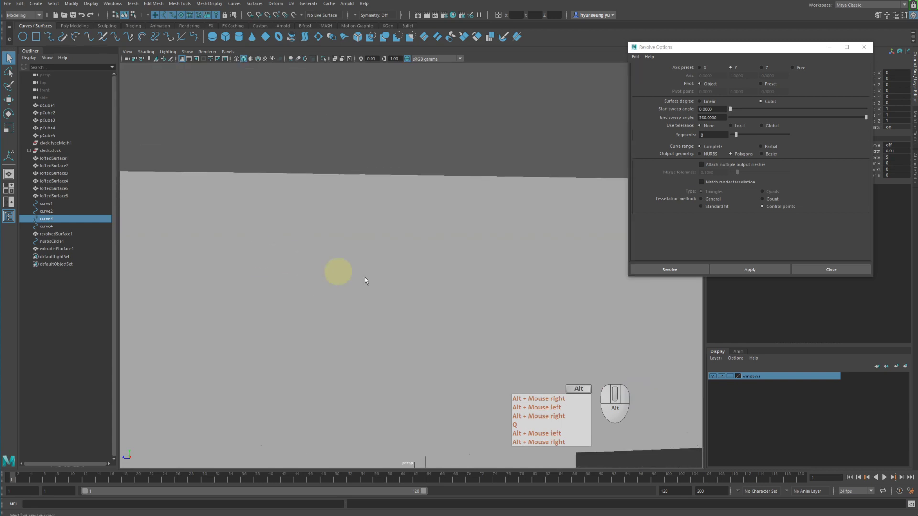
pyautogui.keyDown('alt'); pyautogui.moveTo(366, 277); pyautogui.dragTo(426, 247); pyautogui.keyUp('alt')
pyautogui.keyDown('alt'); pyautogui.moveTo(466, 284); pyautogui.dragTo(400, 282); pyautogui.keyUp('alt')
pyautogui.keyDown('alt'); pyautogui.moveTo(401, 282); pyautogui.dragTo(485, 285, button='right'); pyautogui.keyUp('alt')
pyautogui.keyDown('alt'); pyautogui.moveTo(485, 285); pyautogui.dragTo(437, 284); pyautogui.keyUp('alt')
pyautogui.keyDown('alt'); pyautogui.moveTo(359, 284); pyautogui.dragTo(318, 266, button='right'); pyautogui.keyUp('alt')
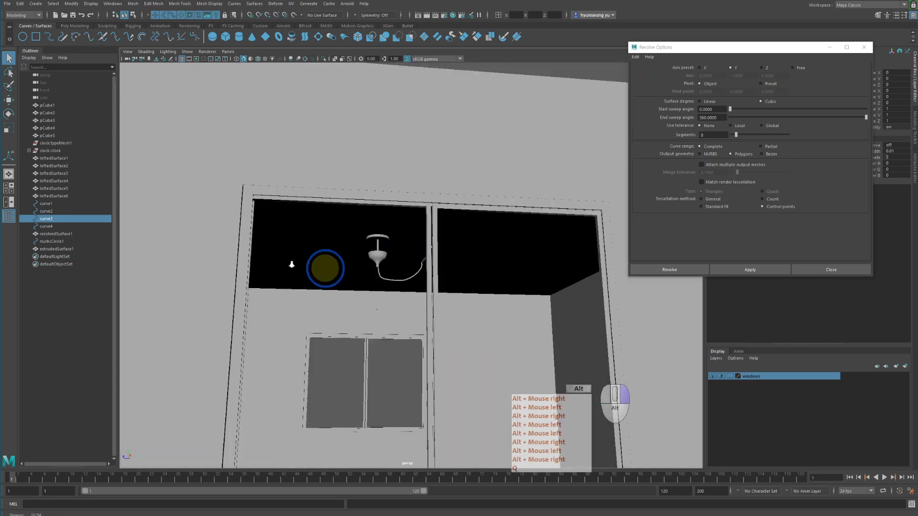
pyautogui.keyDown('alt'); pyautogui.moveTo(318, 267); pyautogui.dragTo(424, 277); pyautogui.keyUp('alt')
pyautogui.keyDown('alt'); pyautogui.moveTo(424, 277); pyautogui.dragTo(501, 286, button='right'); pyautogui.keyUp('alt')
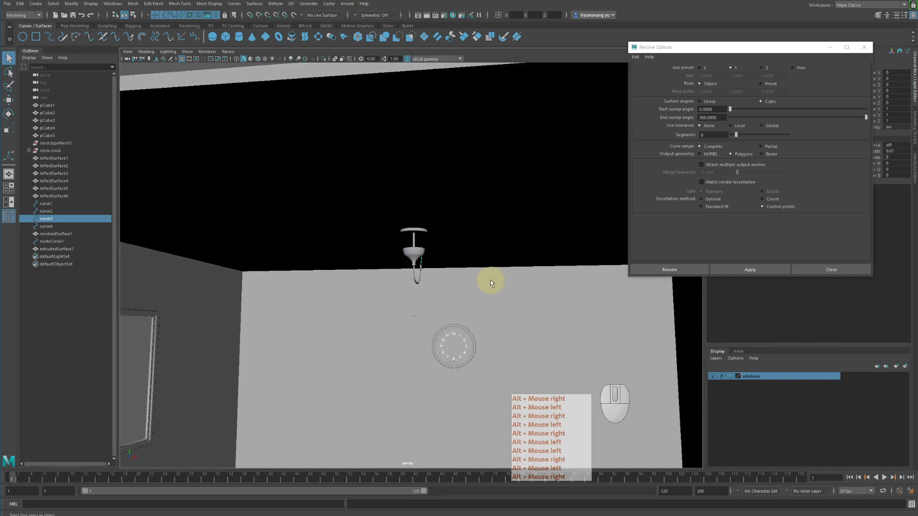
pyautogui.keyDown('alt'); pyautogui.moveTo(491, 280); pyautogui.dragTo(420, 276); pyautogui.keyUp('alt')
pyautogui.moveTo(419, 277)
pyautogui.keyDown('alt'); pyautogui.mouseDown(button='right')
pyautogui.moveTo(501, 288)
pyautogui.moveTo(422, 285)
pyautogui.mouseUp(button='right'); pyautogui.keyUp('alt')
pyautogui.keyDown('alt'); pyautogui.moveTo(422, 285); pyautogui.dragTo(466, 282, button='middle'); pyautogui.keyUp('alt')
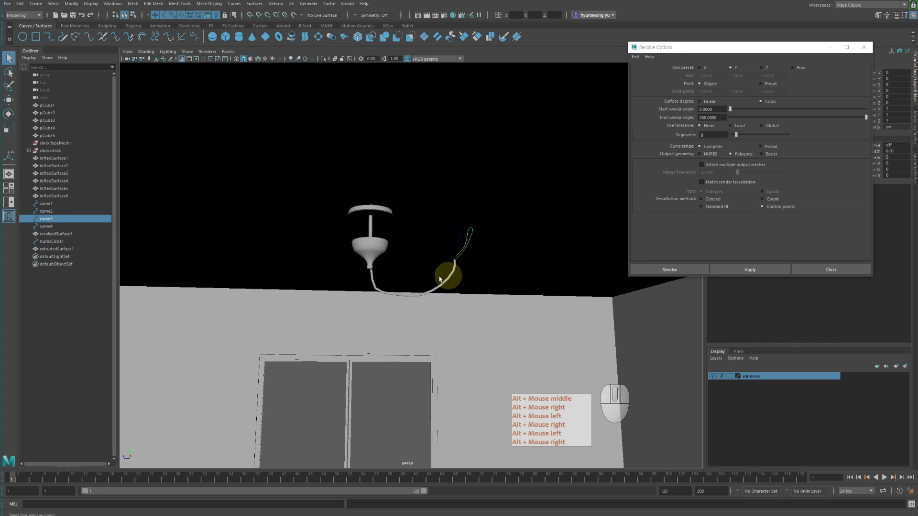
# Select the fixture's body, arm and curves without the room geometry, and check the selection in wireframe and shaded display.
pyautogui.moveTo(308, 195); pyautogui.dragTo(469, 288)
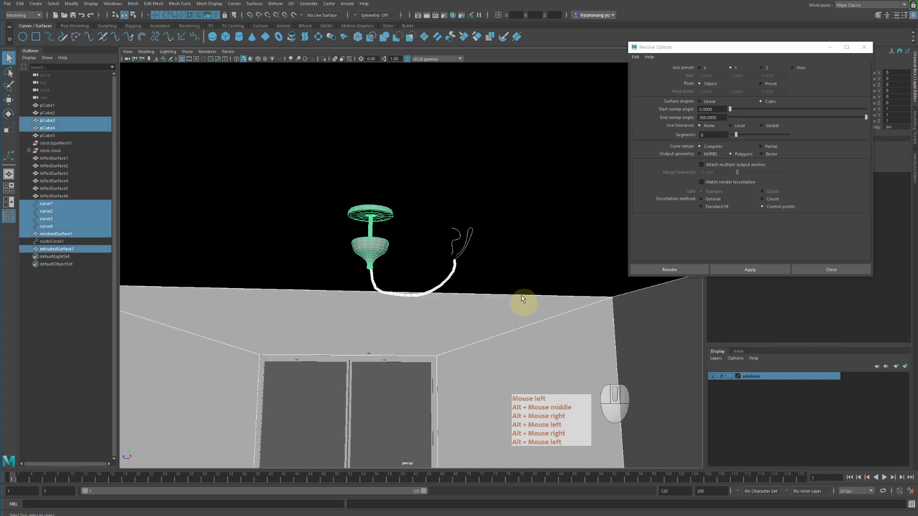
pyautogui.keyDown('ctrl'); pyautogui.moveTo(521, 226); pyautogui.dragTo(563, 297); pyautogui.keyUp('ctrl')
pyautogui.keyDown('alt'); pyautogui.moveTo(574, 341); pyautogui.dragTo(457, 247); pyautogui.keyUp('alt')
pyautogui.press('4')
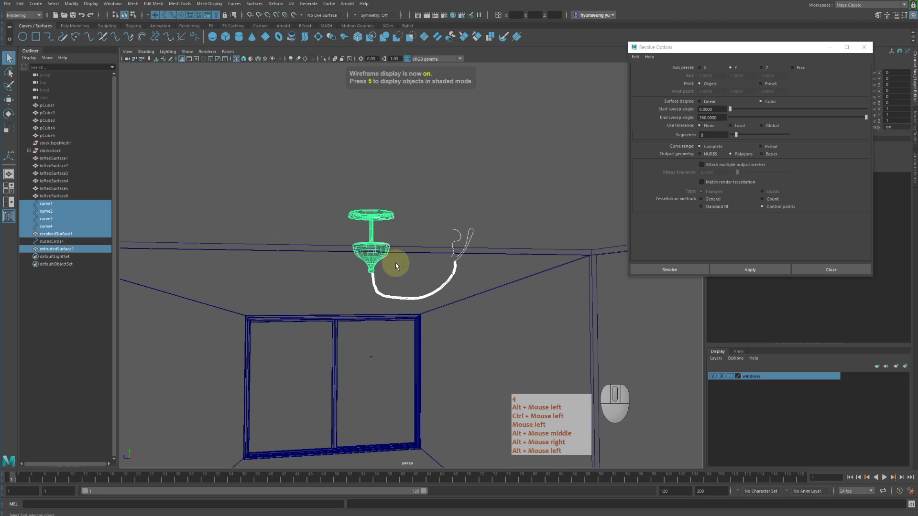
pyautogui.keyDown('alt'); pyautogui.moveTo(394, 263); pyautogui.dragTo(392, 239); pyautogui.keyUp('alt')
pyautogui.press('5')
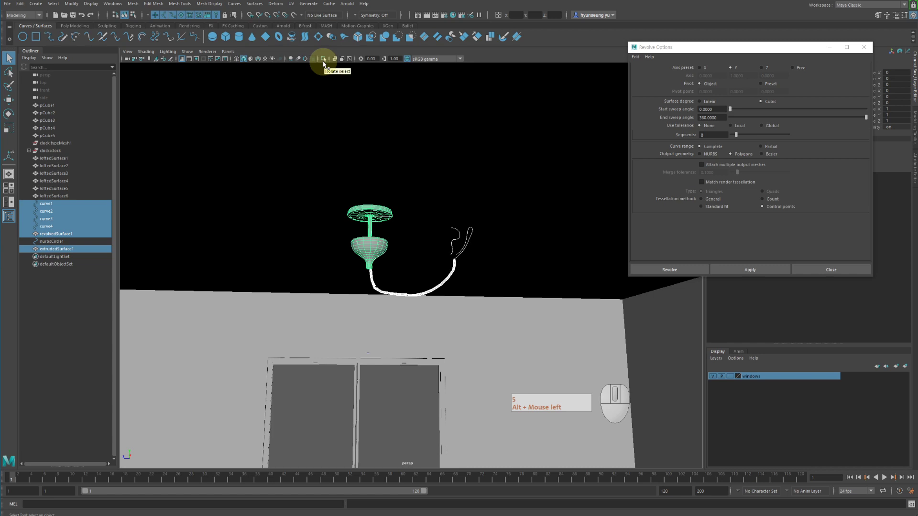
# Isolate the selected fixture parts and curves in the perspective view.
pyautogui.click(188, 52)
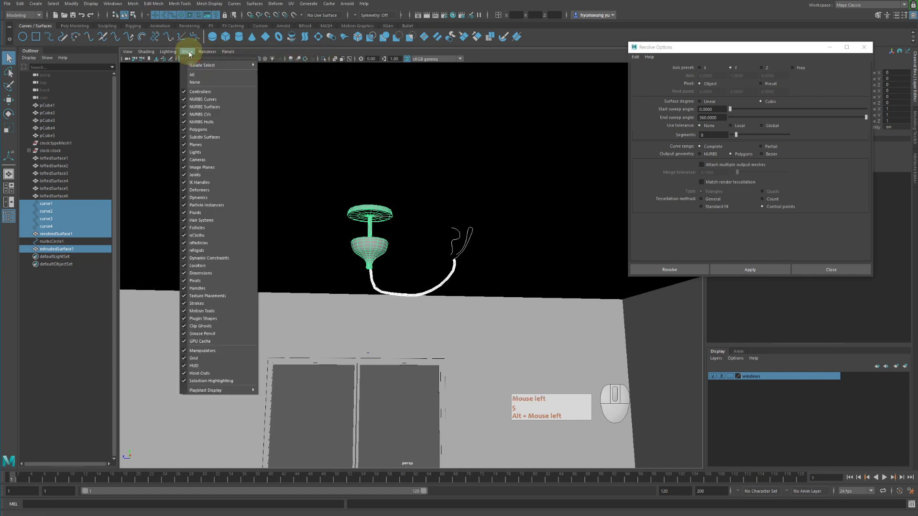
pyautogui.moveTo(199, 67)
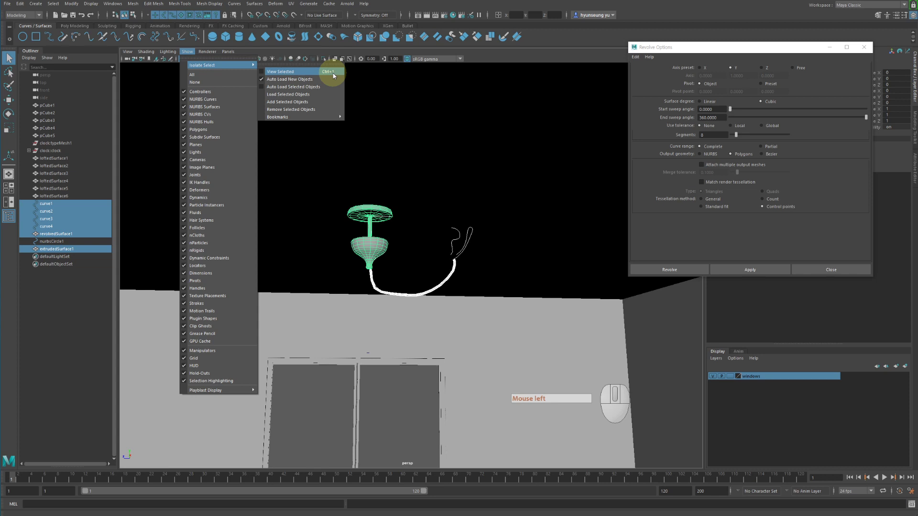
pyautogui.click(434, 199)
pyautogui.keyDown('alt'); pyautogui.moveTo(434, 199); pyautogui.dragTo(440, 204); pyautogui.keyUp('alt')
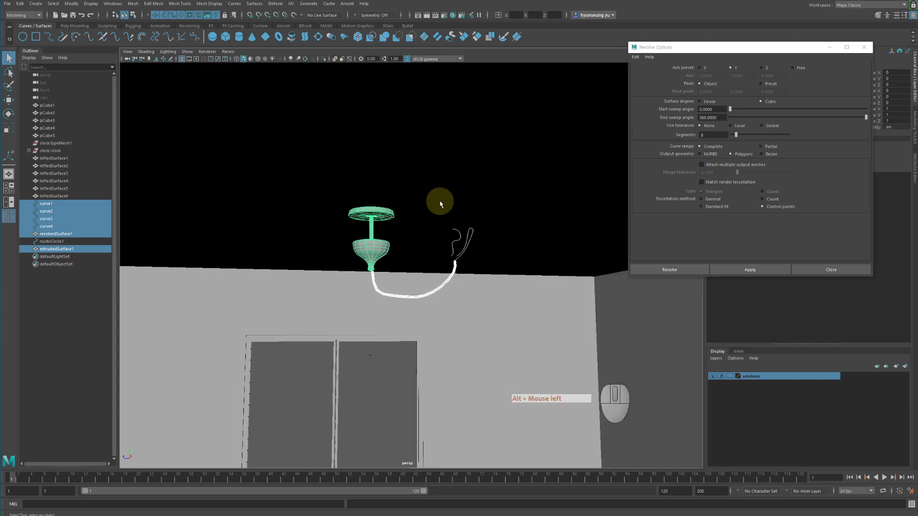
pyautogui.hotkey('ctrl', '1')
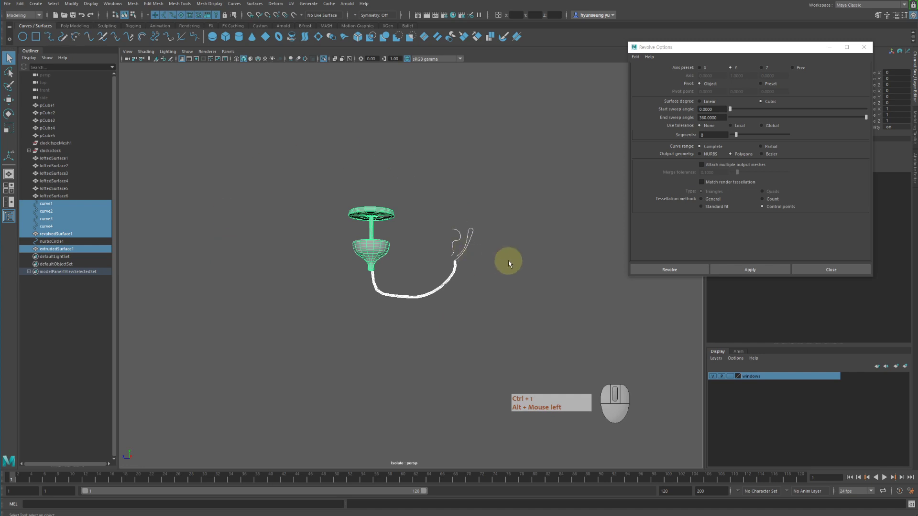
# Clear the selection and examine the isolated fixture from different sides and distances.
pyautogui.click(514, 272)
pyautogui.keyDown('alt'); pyautogui.moveTo(516, 277); pyautogui.dragTo(578, 279); pyautogui.keyUp('alt')
pyautogui.keyDown('alt'); pyautogui.moveTo(573, 279); pyautogui.dragTo(493, 277, button='right'); pyautogui.keyUp('alt')
pyautogui.keyDown('alt'); pyautogui.moveTo(493, 278); pyautogui.dragTo(360, 271); pyautogui.keyUp('alt')
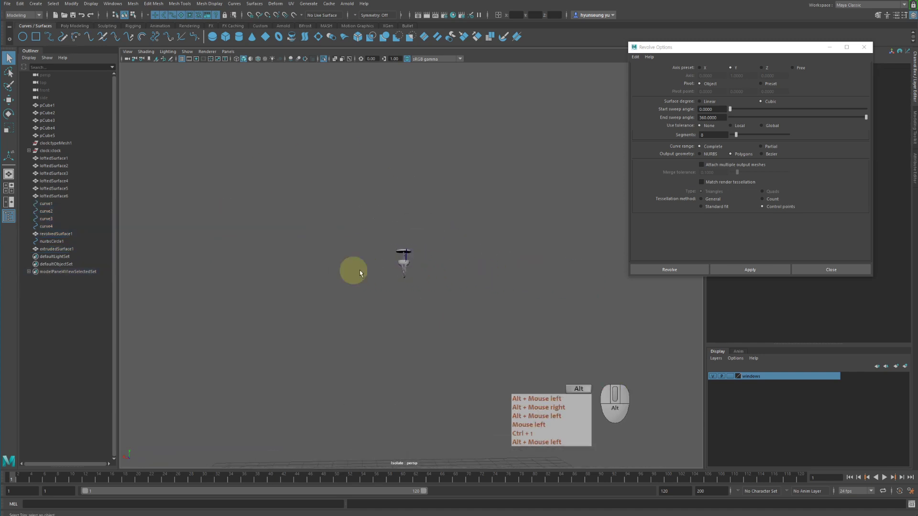
pyautogui.keyDown('alt'); pyautogui.moveTo(359, 271); pyautogui.dragTo(297, 268, button='right'); pyautogui.keyUp('alt')
pyautogui.keyDown('alt'); pyautogui.moveTo(297, 269); pyautogui.dragTo(411, 272); pyautogui.keyUp('alt')
pyautogui.keyDown('alt'); pyautogui.moveTo(411, 273); pyautogui.dragTo(590, 285, button='right'); pyautogui.keyUp('alt')
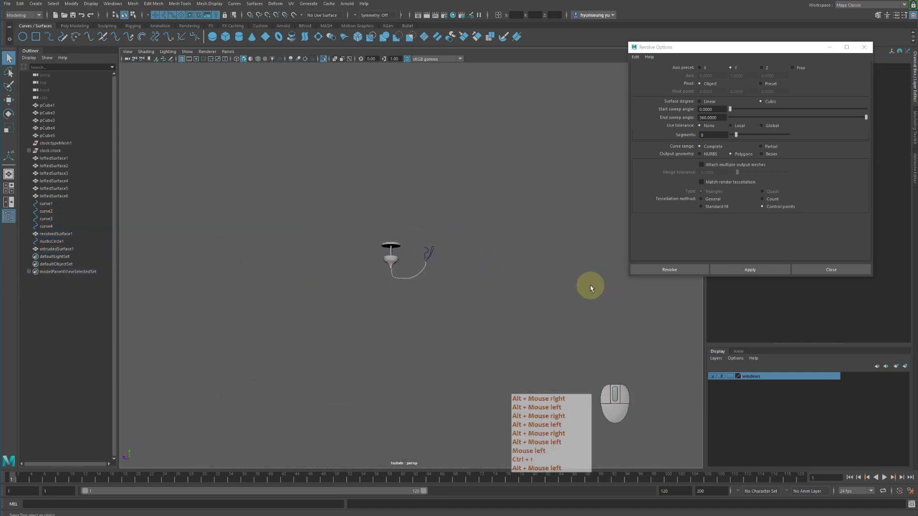
pyautogui.keyDown('alt'); pyautogui.moveTo(578, 281); pyautogui.dragTo(477, 280); pyautogui.keyUp('alt')
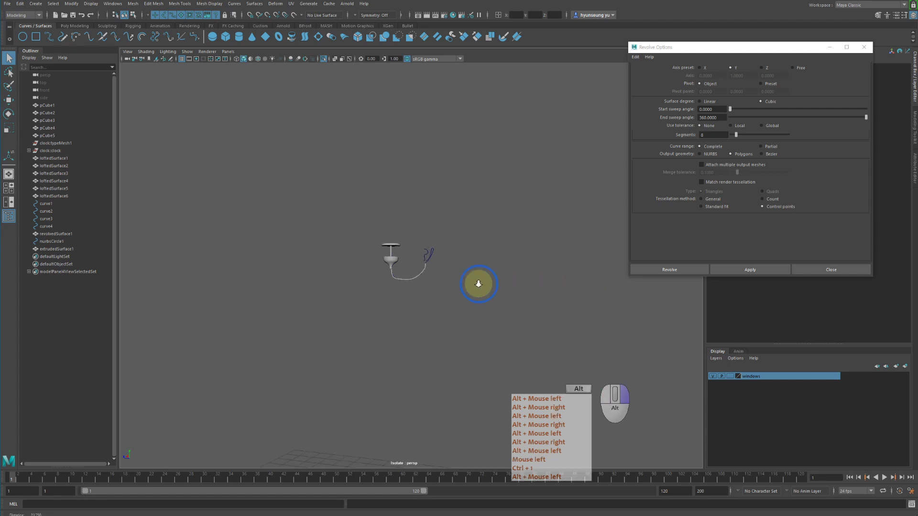
pyautogui.keyDown('alt'); pyautogui.moveTo(477, 281); pyautogui.dragTo(488, 277, button='right'); pyautogui.keyUp('alt')
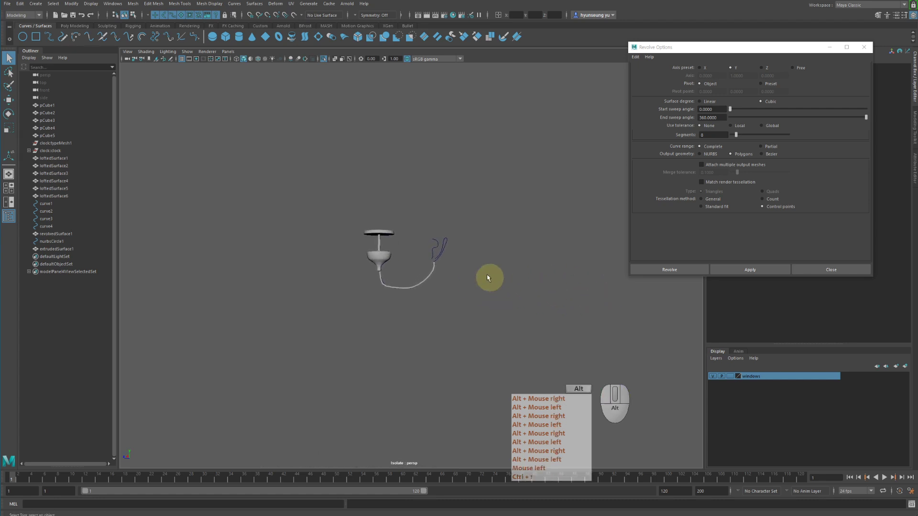
# Select all the isolated fixture parts and curves together and frame them for a closer look.
pyautogui.click(323, 61)
pyautogui.keyDown('alt'); pyautogui.moveTo(440, 256); pyautogui.dragTo(455, 265); pyautogui.keyUp('alt')
pyautogui.press('z')
pyautogui.keyDown('alt'); pyautogui.moveTo(455, 266); pyautogui.dragTo(512, 272, button='right'); pyautogui.keyUp('alt')
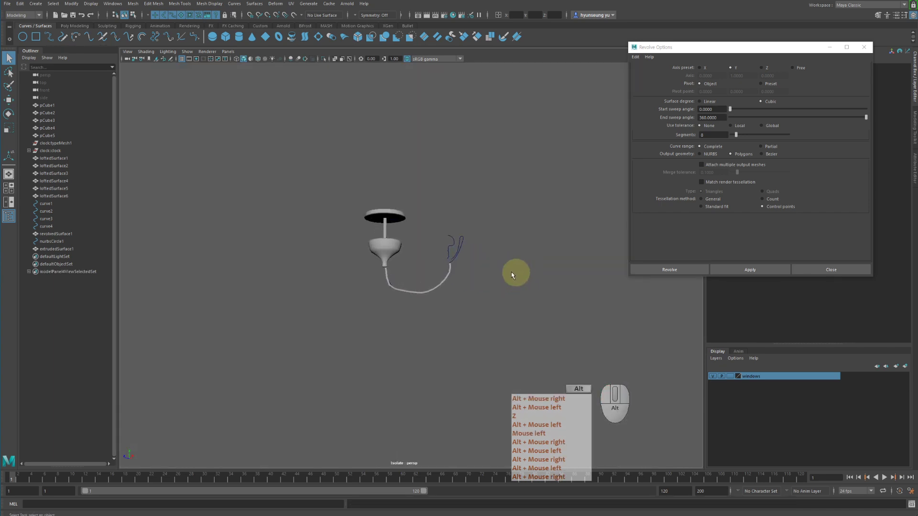
pyautogui.keyDown('alt'); pyautogui.moveTo(512, 272); pyautogui.dragTo(395, 242); pyautogui.keyUp('alt')
pyautogui.moveTo(331, 183); pyautogui.dragTo(524, 322)
pyautogui.click(524, 295)
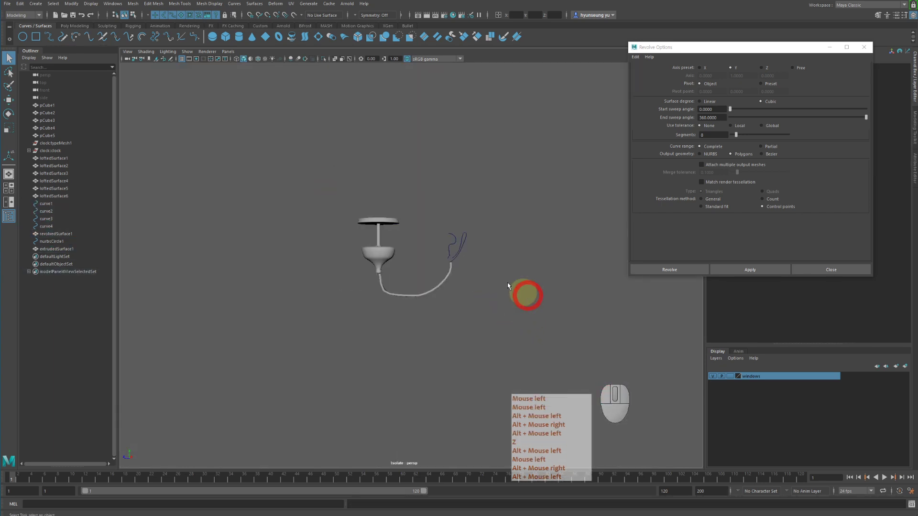
pyautogui.moveTo(336, 200); pyautogui.dragTo(560, 325)
pyautogui.press('f')
pyautogui.moveTo(473, 292)
pyautogui.keyDown('alt'); pyautogui.mouseDown()
pyautogui.moveTo(529, 303)
pyautogui.moveTo(512, 317)
pyautogui.moveTo(487, 301)
pyautogui.mouseUp(); pyautogui.keyUp('alt')
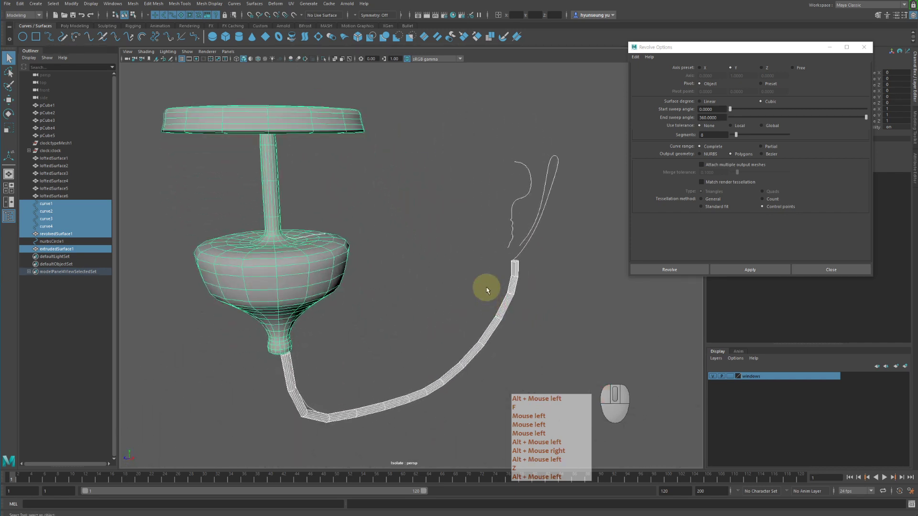
# Clear the selection and select the outer shade profile curve at the arm's tip with the Move tool active.
pyautogui.click(557, 284)
pyautogui.keyDown('alt'); pyautogui.moveTo(557, 284); pyautogui.dragTo(539, 289); pyautogui.keyUp('alt')
pyautogui.keyDown('alt'); pyautogui.moveTo(539, 289); pyautogui.dragTo(502, 271, button='right'); pyautogui.keyUp('alt')
pyautogui.moveTo(540, 236); pyautogui.dragTo(554, 276)
pyautogui.keyDown('alt'); pyautogui.moveTo(579, 296); pyautogui.dragTo(511, 268, button='middle'); pyautogui.keyUp('alt')
pyautogui.press('w')
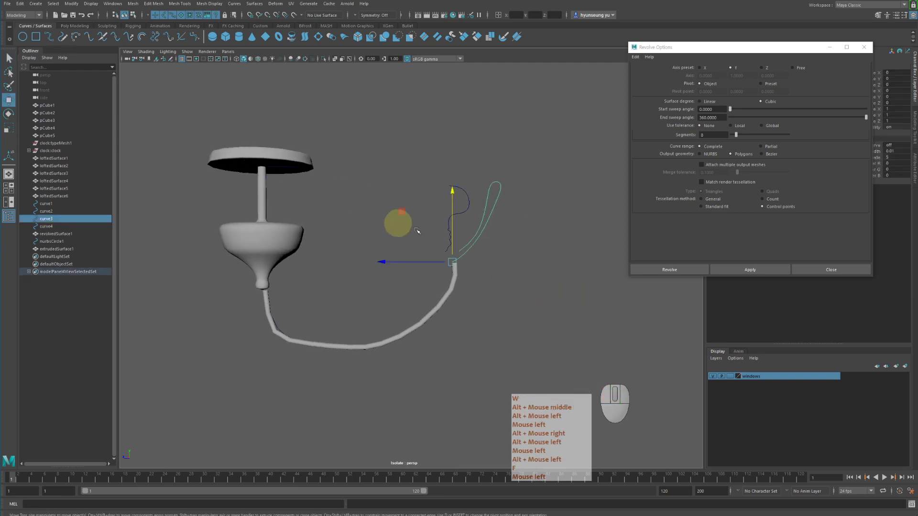
# Create a polygon sphere at the origin while the fixture is isolated, and ready it for moving.
pyautogui.keyDown('alt'); pyautogui.moveTo(421, 233); pyautogui.dragTo(407, 266); pyautogui.keyUp('alt')
pyautogui.keyDown('alt'); pyautogui.moveTo(406, 265); pyautogui.dragTo(129, 139, button='right'); pyautogui.keyUp('alt')
pyautogui.click(75, 26)
pyautogui.click(22, 36)
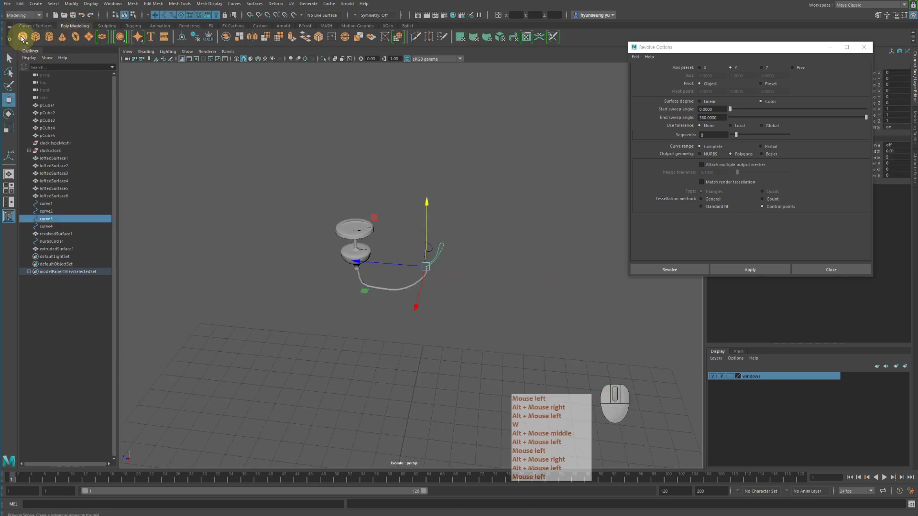
pyautogui.keyDown('alt'); pyautogui.moveTo(375, 242); pyautogui.dragTo(337, 176, button='middle'); pyautogui.keyUp('alt')
pyautogui.keyDown('alt'); pyautogui.moveTo(337, 175); pyautogui.dragTo(242, 177, button='right'); pyautogui.keyUp('alt')
pyautogui.press('w')
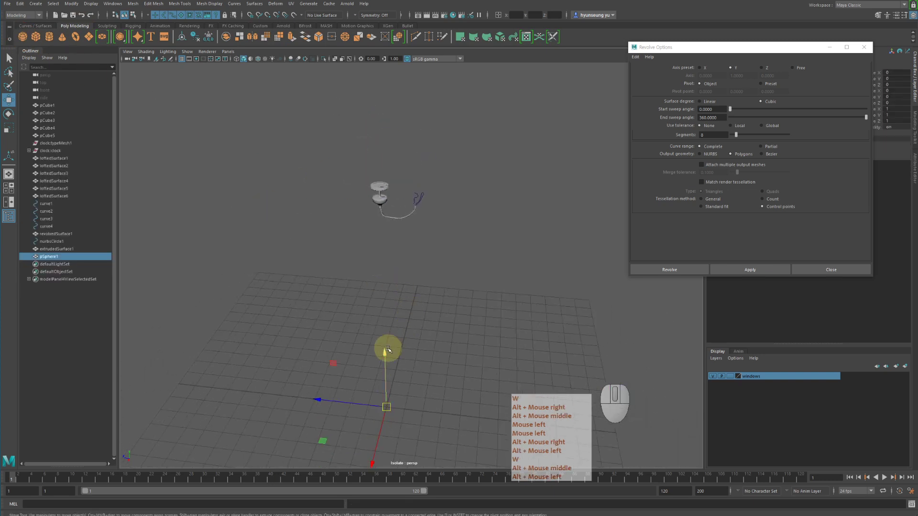
# Raise the new sphere to about 10.97 on the Y axis beneath the fixture, undoing the extra trial moves.
pyautogui.moveTo(386, 352); pyautogui.dragTo(371, 145)
pyautogui.keyDown('alt'); pyautogui.moveTo(355, 165); pyautogui.dragTo(506, 188, button='right'); pyautogui.keyUp('alt')
pyautogui.keyDown('alt'); pyautogui.moveTo(428, 208); pyautogui.dragTo(452, 172); pyautogui.keyUp('alt')
pyautogui.moveTo(447, 234); pyautogui.dragTo(442, 212, button='middle')
pyautogui.moveTo(277, 196); pyautogui.dragTo(342, 203)
pyautogui.press('z')
pyautogui.press('z')
pyautogui.press('z')
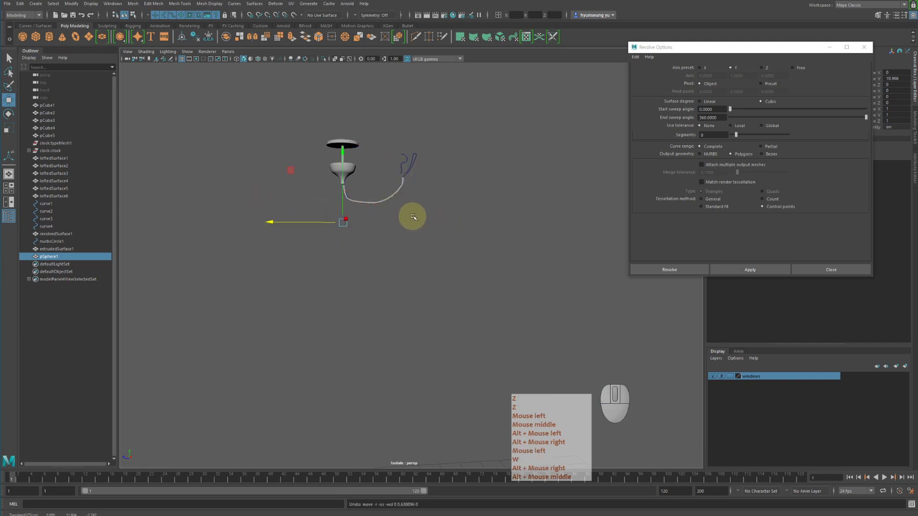
# Try to revolve the outer shade profile curve 360 degrees about Y as polygons while isolation is active.
pyautogui.keyDown('alt'); pyautogui.moveTo(418, 209); pyautogui.dragTo(440, 264); pyautogui.keyUp('alt')
pyautogui.keyDown('alt'); pyautogui.moveTo(440, 264); pyautogui.dragTo(377, 216, button='right'); pyautogui.keyUp('alt')
pyautogui.keyDown('alt'); pyautogui.moveTo(377, 216); pyautogui.dragTo(386, 240, button='middle'); pyautogui.keyUp('alt')
pyautogui.keyDown('alt'); pyautogui.moveTo(386, 239); pyautogui.dragTo(602, 235, button='right'); pyautogui.keyUp('alt')
pyautogui.moveTo(437, 171); pyautogui.dragTo(453, 187)
pyautogui.press('f')
pyautogui.keyDown('alt'); pyautogui.moveTo(458, 191); pyautogui.dragTo(332, 230, button='right'); pyautogui.keyUp('alt')
pyautogui.click(736, 269)
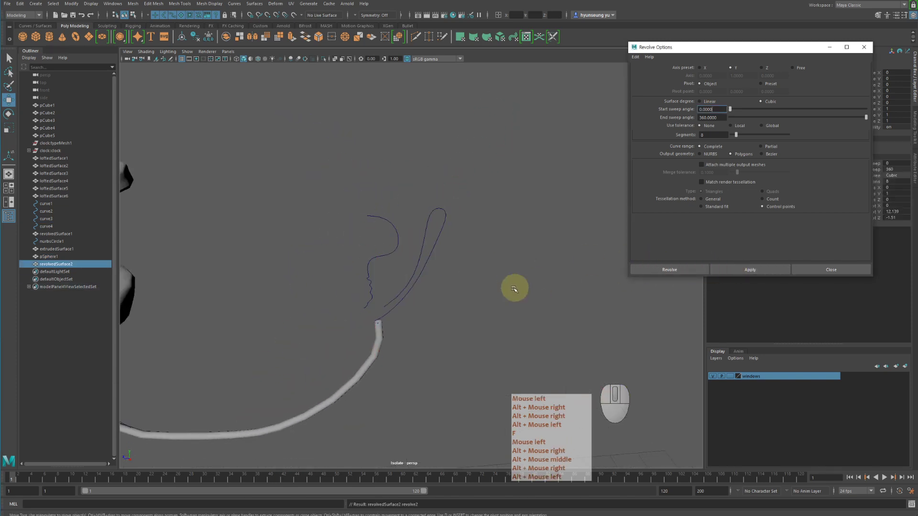
# Check around the arm's tip for the revolved shade, and undo the revolve.
pyautogui.keyDown('alt'); pyautogui.moveTo(511, 287); pyautogui.dragTo(374, 256, button='right'); pyautogui.keyUp('alt')
pyautogui.keyDown('alt'); pyautogui.moveTo(375, 256); pyautogui.dragTo(404, 246); pyautogui.keyUp('alt')
pyautogui.keyDown('alt'); pyautogui.moveTo(404, 246); pyautogui.dragTo(471, 246, button='right'); pyautogui.keyUp('alt')
pyautogui.moveTo(472, 246)
pyautogui.keyDown('alt'); pyautogui.mouseDown()
pyautogui.moveTo(424, 233)
pyautogui.moveTo(499, 243)
pyautogui.moveTo(411, 236)
pyautogui.moveTo(471, 240)
pyautogui.mouseUp(); pyautogui.keyUp('alt')
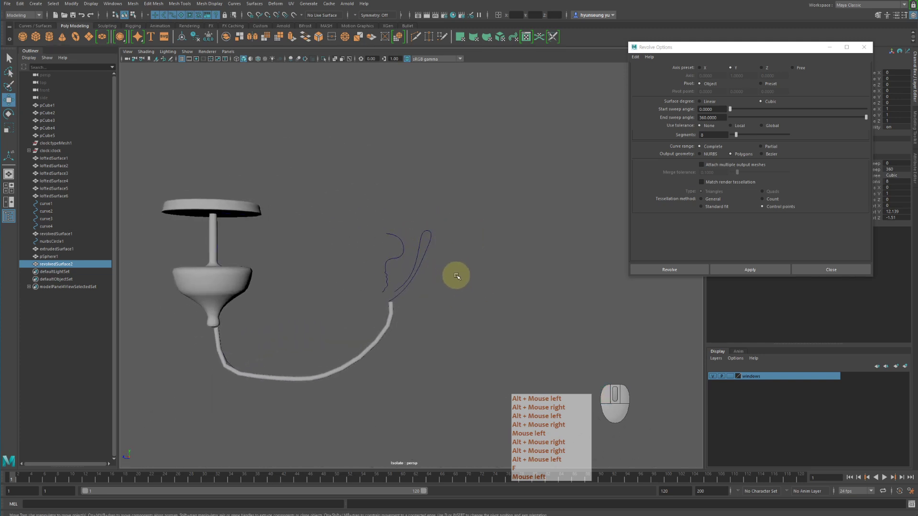
pyautogui.press('z')
pyautogui.keyDown('alt'); pyautogui.moveTo(477, 290); pyautogui.dragTo(470, 284); pyautogui.keyUp('alt')
pyautogui.press('q')
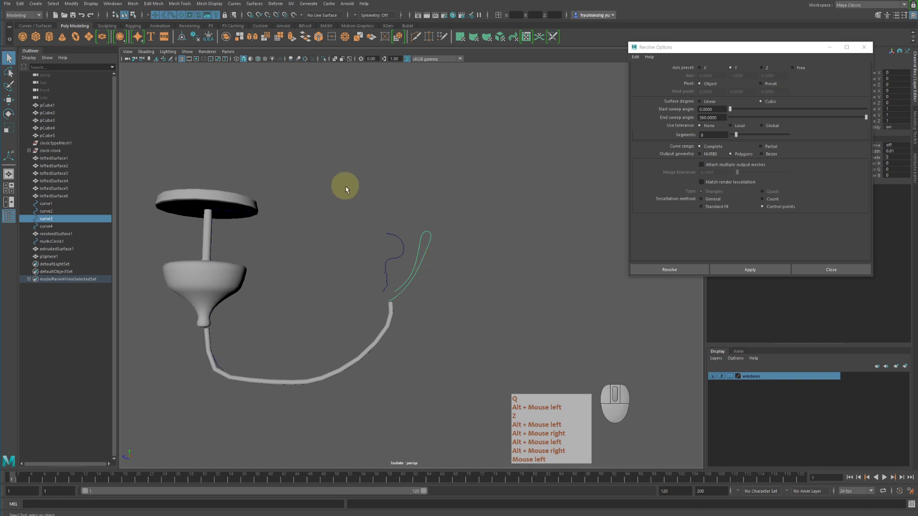
# Turn off isolation to bring back the room, and activate the Move tool on the shade profile curve.
pyautogui.click(324, 58)
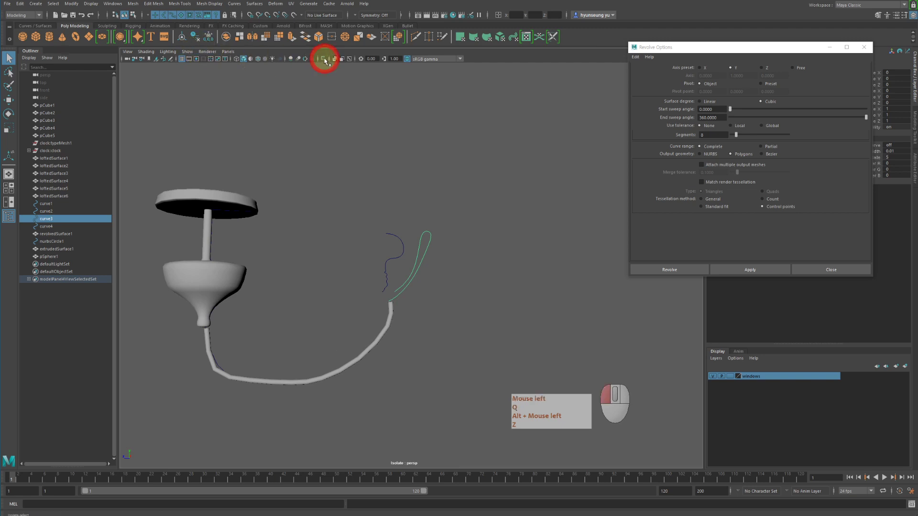
pyautogui.click(324, 59)
pyautogui.keyDown('alt'); pyautogui.moveTo(393, 235); pyautogui.dragTo(408, 226); pyautogui.keyUp('alt')
pyautogui.keyDown('alt'); pyautogui.moveTo(408, 226); pyautogui.dragTo(447, 231, button='right'); pyautogui.keyUp('alt')
pyautogui.keyDown('alt'); pyautogui.moveTo(447, 231); pyautogui.dragTo(455, 191, button='middle'); pyautogui.keyUp('alt')
pyautogui.keyDown('alt'); pyautogui.moveTo(456, 191); pyautogui.dragTo(439, 211); pyautogui.keyUp('alt')
pyautogui.keyDown('alt'); pyautogui.moveTo(440, 212); pyautogui.dragTo(493, 220, button='right'); pyautogui.keyUp('alt')
pyautogui.press('w')
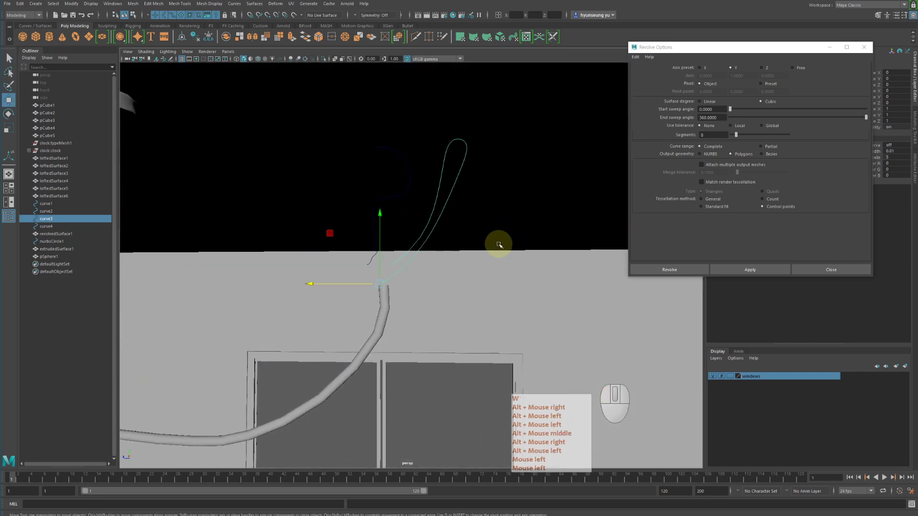
# Revolve the outer shade profile curve 360 degrees about the Y axis into an 8-segment polygon surface.
pyautogui.keyDown('alt'); pyautogui.moveTo(489, 236); pyautogui.dragTo(492, 247); pyautogui.keyUp('alt')
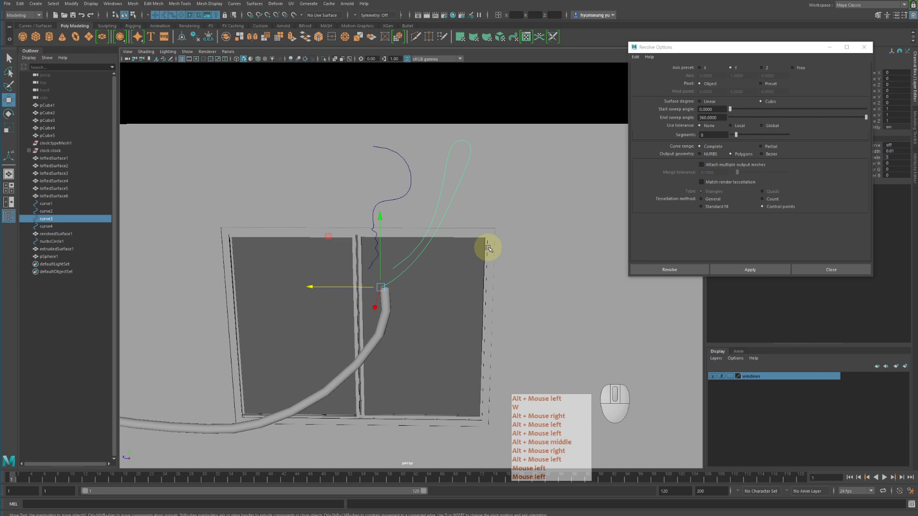
pyautogui.keyDown('alt'); pyautogui.moveTo(484, 266); pyautogui.dragTo(477, 258); pyautogui.keyUp('alt')
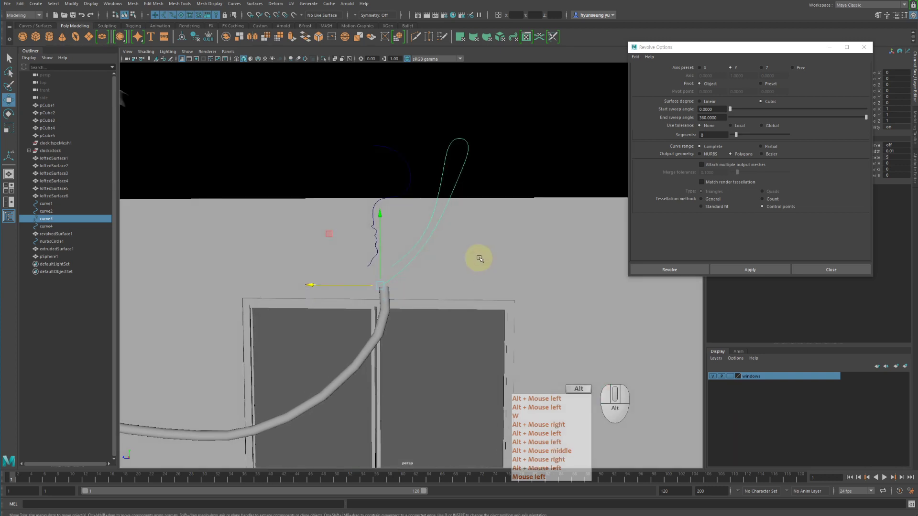
pyautogui.keyDown('alt'); pyautogui.moveTo(477, 258); pyautogui.dragTo(501, 260, button='middle'); pyautogui.keyUp('alt')
pyautogui.keyDown('alt'); pyautogui.moveTo(502, 259); pyautogui.dragTo(514, 256); pyautogui.keyUp('alt')
pyautogui.press('q')
pyautogui.press('w')
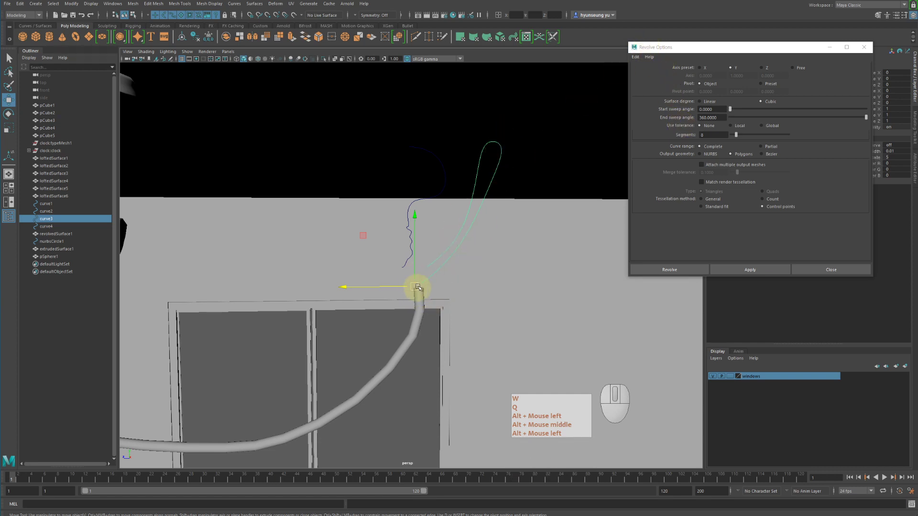
pyautogui.keyDown('alt'); pyautogui.moveTo(411, 287); pyautogui.dragTo(414, 297); pyautogui.keyUp('alt')
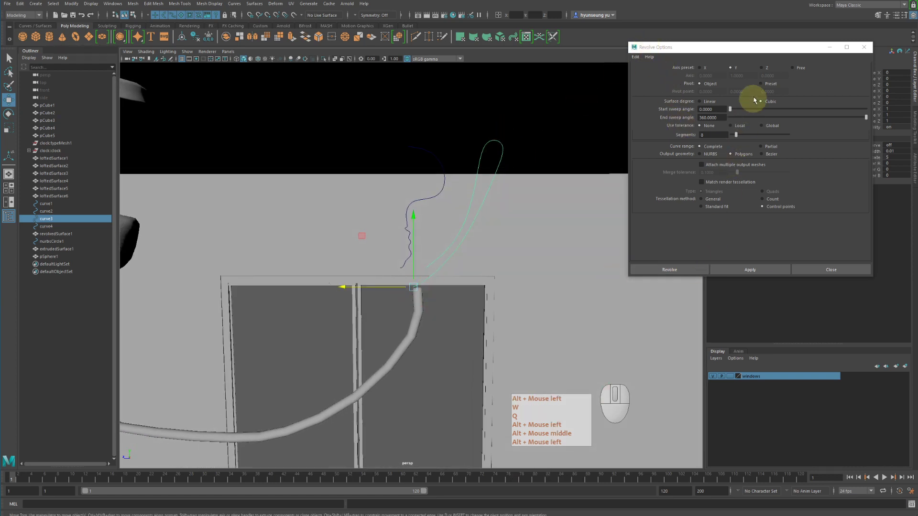
pyautogui.click(749, 269)
pyautogui.moveTo(525, 283)
pyautogui.keyDown('alt'); pyautogui.mouseDown()
pyautogui.moveTo(518, 266)
pyautogui.moveTo(487, 260)
pyautogui.moveTo(525, 273)
pyautogui.mouseUp(); pyautogui.keyUp('alt')
pyautogui.keyDown('alt'); pyautogui.moveTo(524, 273); pyautogui.dragTo(544, 252, button='right'); pyautogui.keyUp('alt')
pyautogui.keyDown('alt'); pyautogui.moveTo(544, 252); pyautogui.dragTo(560, 283, button='middle'); pyautogui.keyUp('alt')
pyautogui.moveTo(560, 283)
pyautogui.keyDown('alt'); pyautogui.mouseDown()
pyautogui.moveTo(553, 301)
pyautogui.moveTo(542, 268)
pyautogui.moveTo(553, 277)
pyautogui.mouseUp(); pyautogui.keyUp('alt')
# Switch to wireframe display, select the bulb profile curve inside the shade, and center its pivot.
pyautogui.press('4')
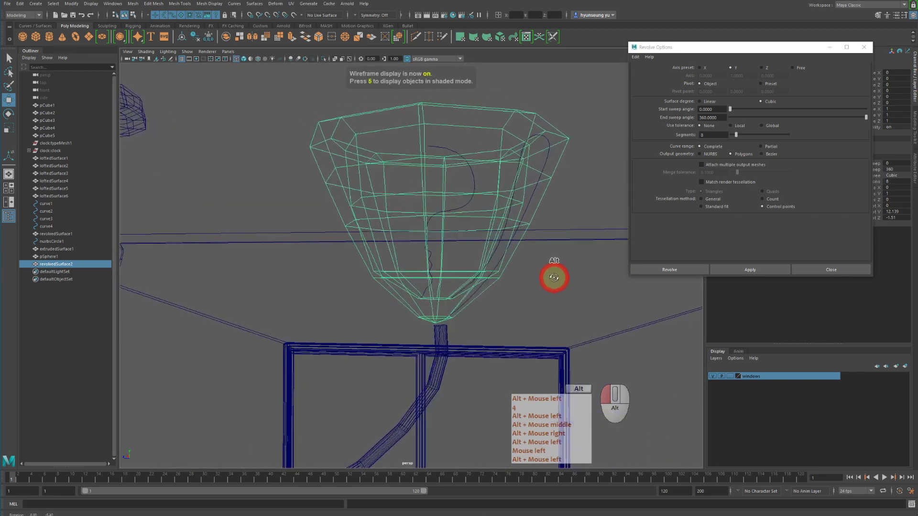
pyautogui.click(472, 175)
pyautogui.click(476, 176)
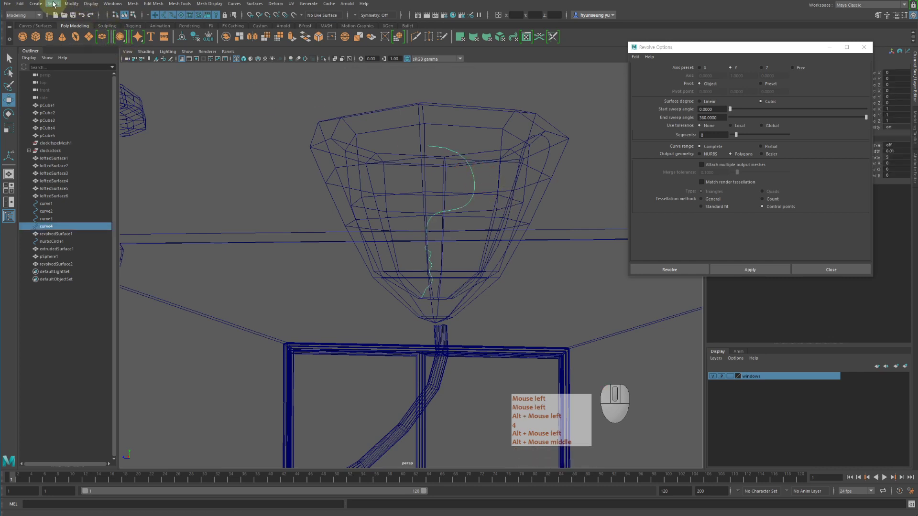
pyautogui.click(71, 3)
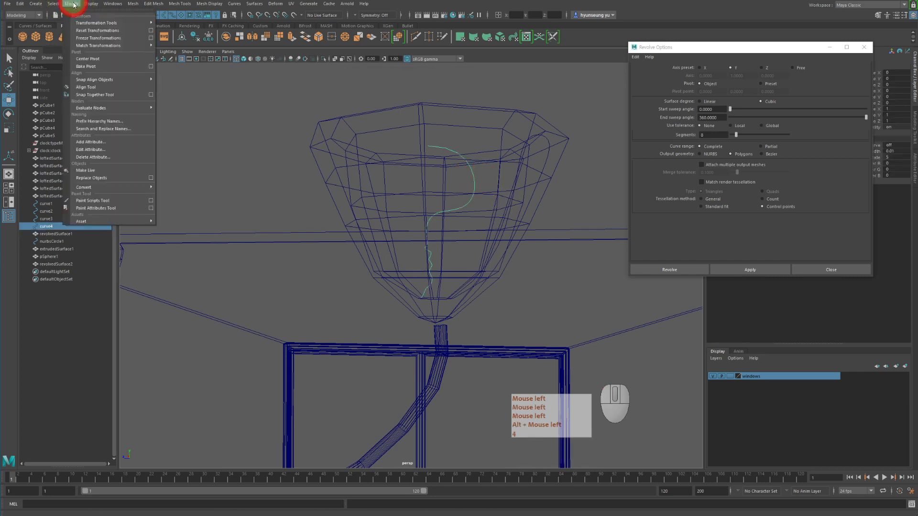
pyautogui.click(108, 58)
pyautogui.keyDown('alt'); pyautogui.moveTo(404, 207); pyautogui.dragTo(443, 270); pyautogui.keyUp('alt')
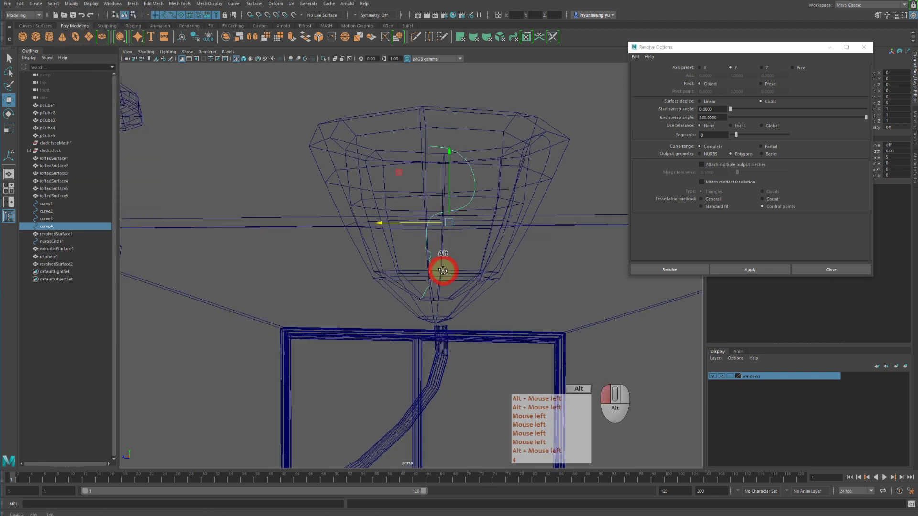
pyautogui.keyDown('alt'); pyautogui.moveTo(443, 270); pyautogui.dragTo(569, 299, button='right'); pyautogui.keyUp('alt')
# Move the bulb profile curve's pivot down and snap it to the curve's lower end point.
pyautogui.press('d')
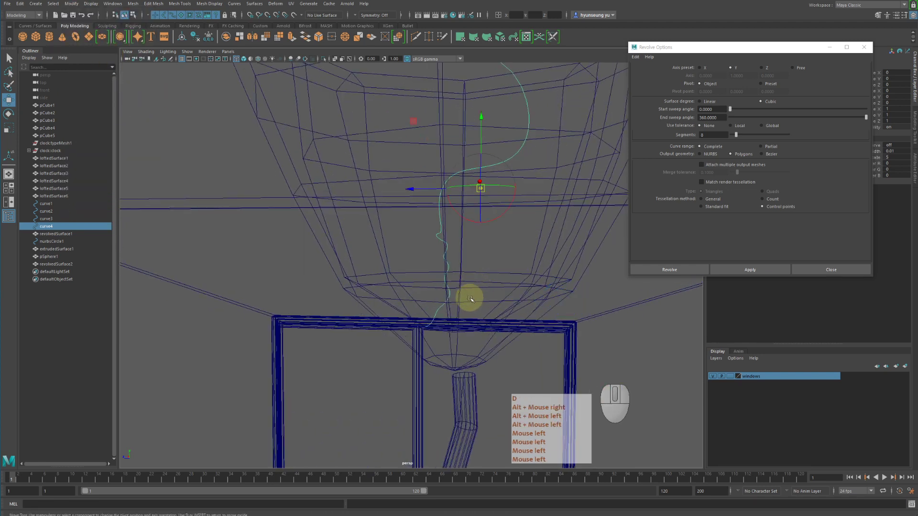
pyautogui.moveTo(493, 285); pyautogui.dragTo(489, 346, button='middle')
pyautogui.keyDown('alt'); pyautogui.moveTo(490, 345); pyautogui.dragTo(486, 334); pyautogui.keyUp('alt')
pyautogui.press('v')
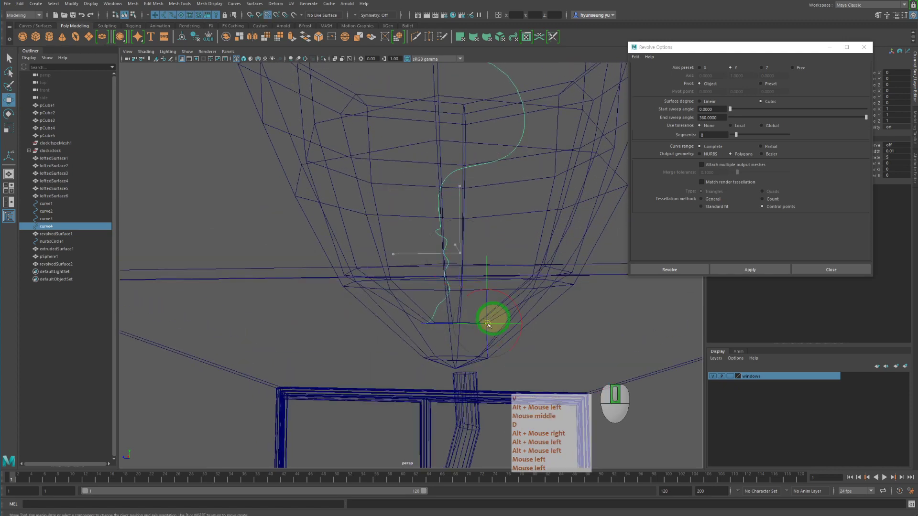
pyautogui.moveTo(491, 321); pyautogui.dragTo(415, 317, button='middle')
pyautogui.scroll(-1, 443, 277)
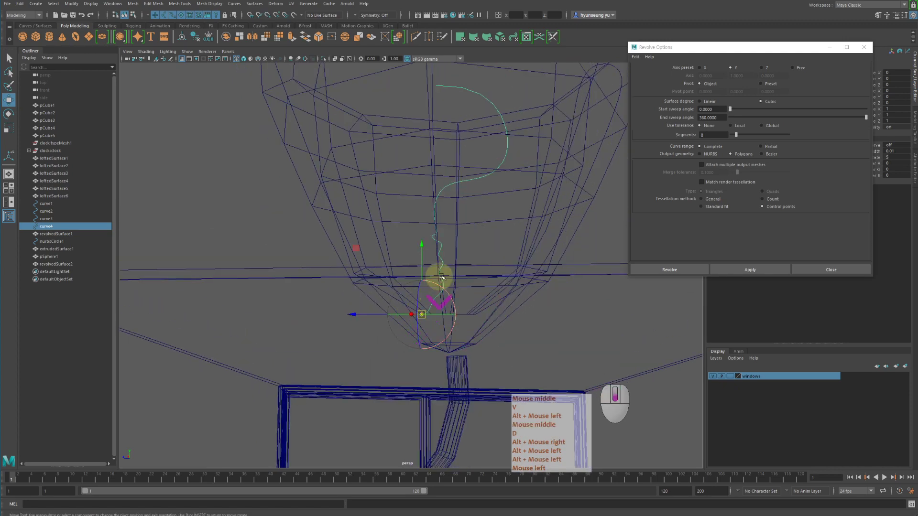
pyautogui.moveTo(466, 279)
pyautogui.keyDown('alt'); pyautogui.mouseDown()
pyautogui.moveTo(467, 287)
pyautogui.moveTo(467, 277)
pyautogui.mouseUp(); pyautogui.keyUp('alt')
pyautogui.press('w')
# Revolve the bulb profile curve 360 degrees about the Y axis into an 8-segment polygon bulb.
pyautogui.keyDown('alt'); pyautogui.moveTo(467, 277); pyautogui.dragTo(433, 244, button='right'); pyautogui.keyUp('alt')
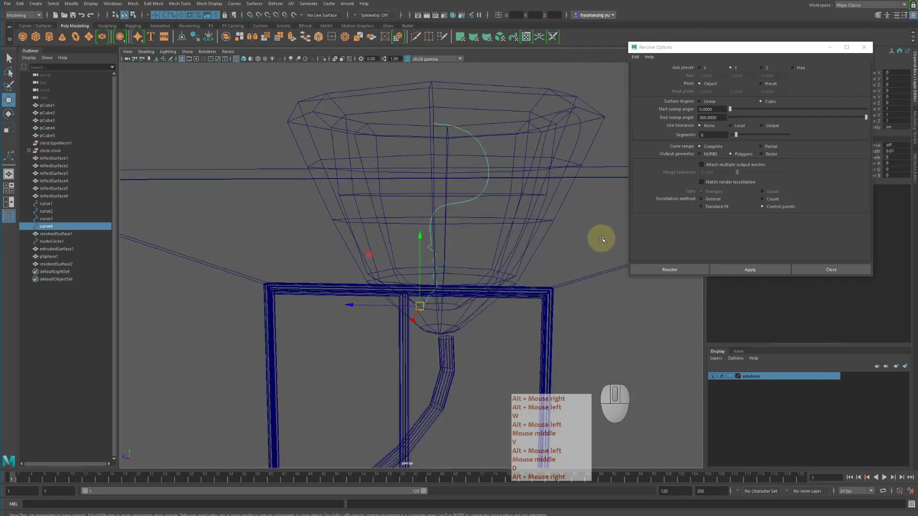
pyautogui.click(757, 261)
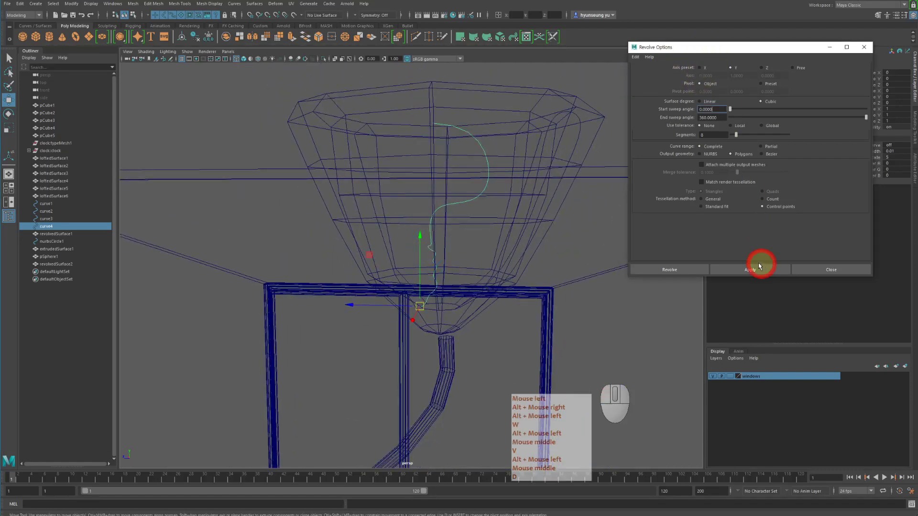
pyautogui.click(757, 269)
pyautogui.keyDown('alt'); pyautogui.moveTo(546, 260); pyautogui.dragTo(489, 227, button='right'); pyautogui.keyUp('alt')
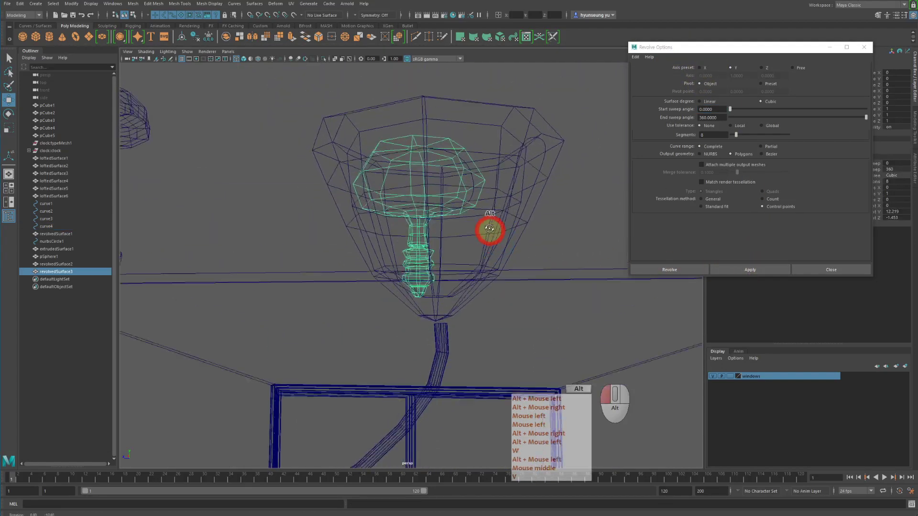
pyautogui.keyDown('alt'); pyautogui.moveTo(489, 227); pyautogui.dragTo(495, 236); pyautogui.keyUp('alt')
pyautogui.press('w')
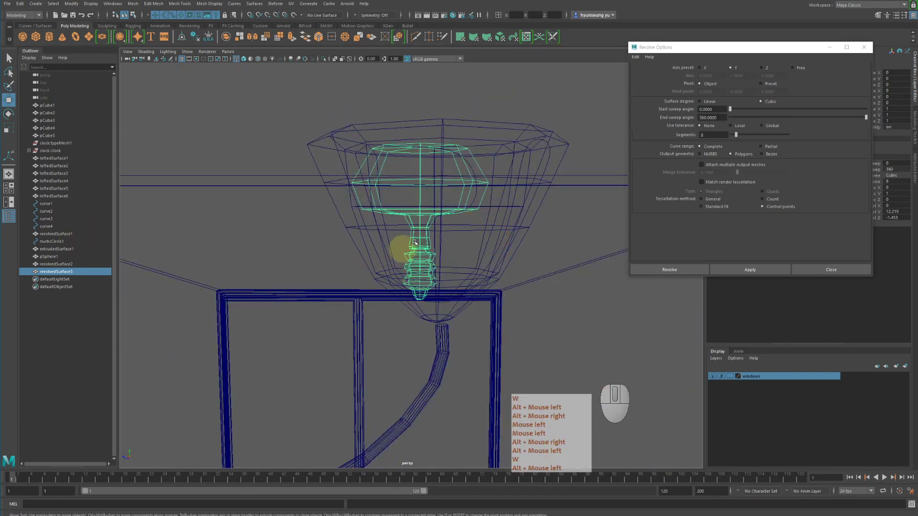
pyautogui.keyDown('alt'); pyautogui.moveTo(461, 211); pyautogui.dragTo(532, 225, button='right'); pyautogui.keyUp('alt')
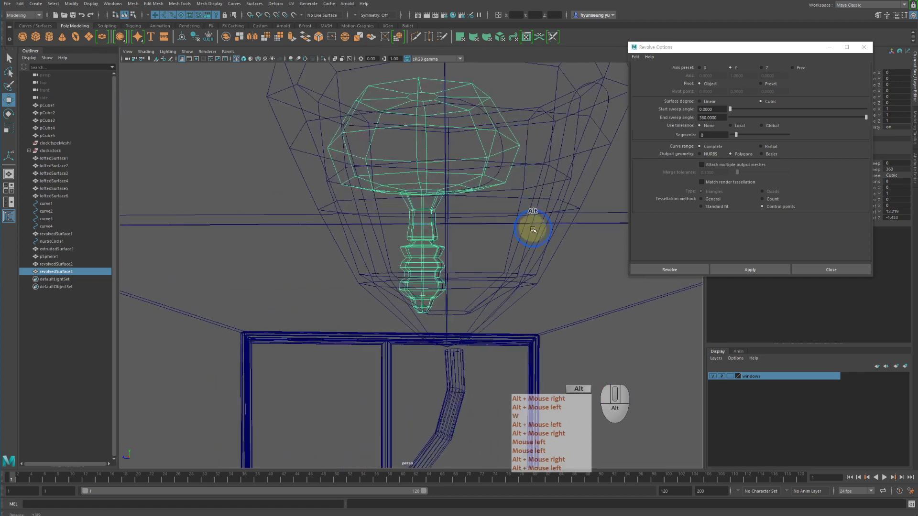
# Select the bulb profile curve without its surface, show its control vertices, and select those of the upper bulge.
pyautogui.click(438, 232)
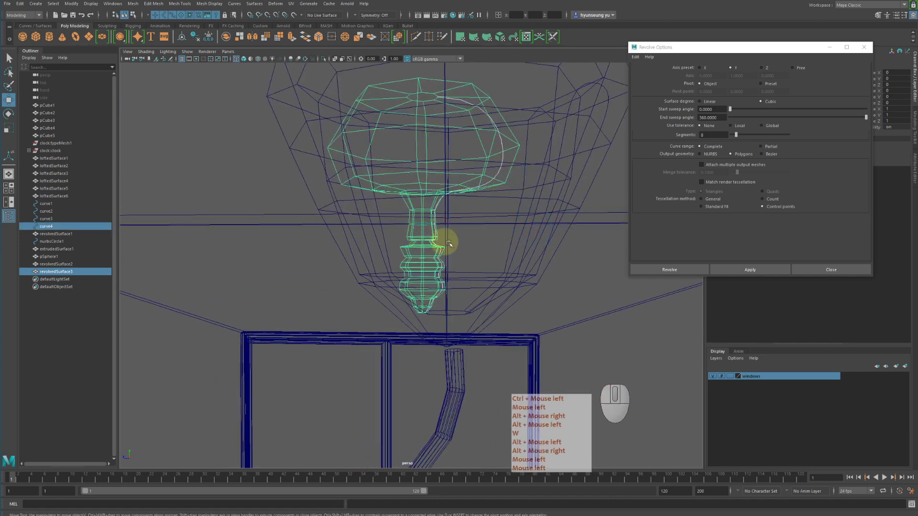
pyautogui.keyDown('alt'); pyautogui.moveTo(442, 239); pyautogui.dragTo(401, 229, button='right'); pyautogui.keyUp('alt')
pyautogui.keyDown('ctrl'); pyautogui.moveTo(364, 181); pyautogui.dragTo(378, 247); pyautogui.keyUp('ctrl')
pyautogui.keyDown('alt'); pyautogui.moveTo(477, 260); pyautogui.dragTo(469, 266); pyautogui.keyUp('alt')
pyautogui.moveTo(535, 267); pyautogui.dragTo(503, 259, button='right')
pyautogui.moveTo(383, 96); pyautogui.dragTo(505, 227)
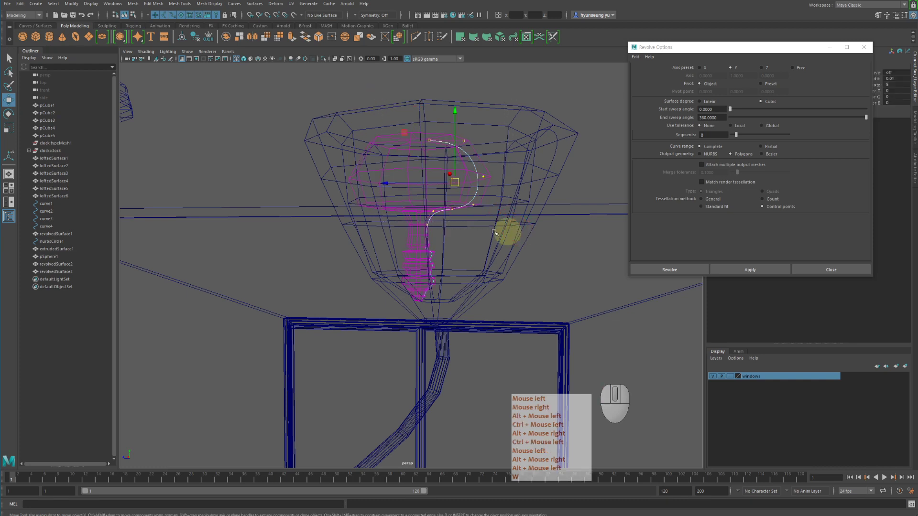
# Move the bulge's outer control vertices slightly inward toward the axis to narrow the bulb.
pyautogui.keyDown('alt'); pyautogui.moveTo(473, 229); pyautogui.dragTo(492, 228, button='right'); pyautogui.keyUp('alt')
pyautogui.keyDown('alt'); pyautogui.moveTo(492, 229); pyautogui.dragTo(499, 234, button='middle'); pyautogui.keyUp('alt')
pyautogui.moveTo(472, 232); pyautogui.dragTo(391, 214)
pyautogui.press('w')
pyautogui.keyDown('alt'); pyautogui.moveTo(477, 211); pyautogui.dragTo(479, 221, button='middle'); pyautogui.keyUp('alt')
pyautogui.keyDown('alt'); pyautogui.click(498, 229); pyautogui.keyUp('alt')
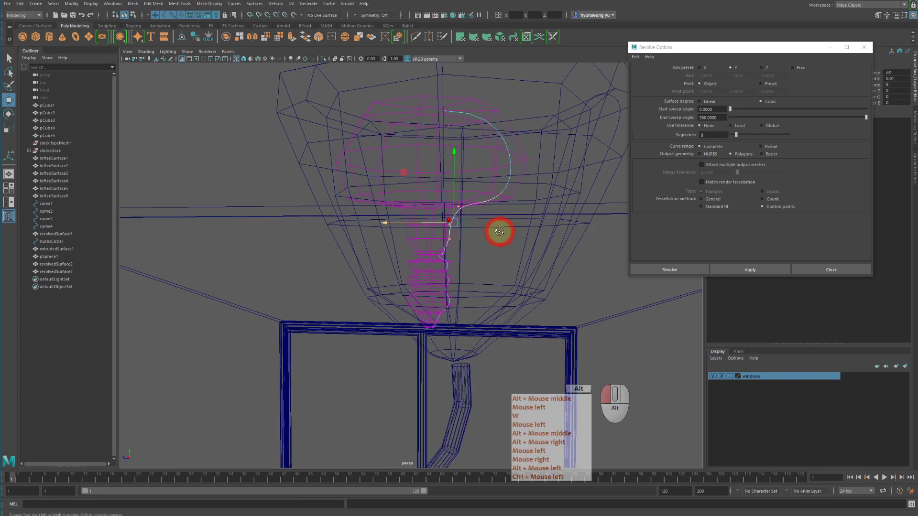
pyautogui.moveTo(563, 211); pyautogui.dragTo(488, 102)
pyautogui.press('w')
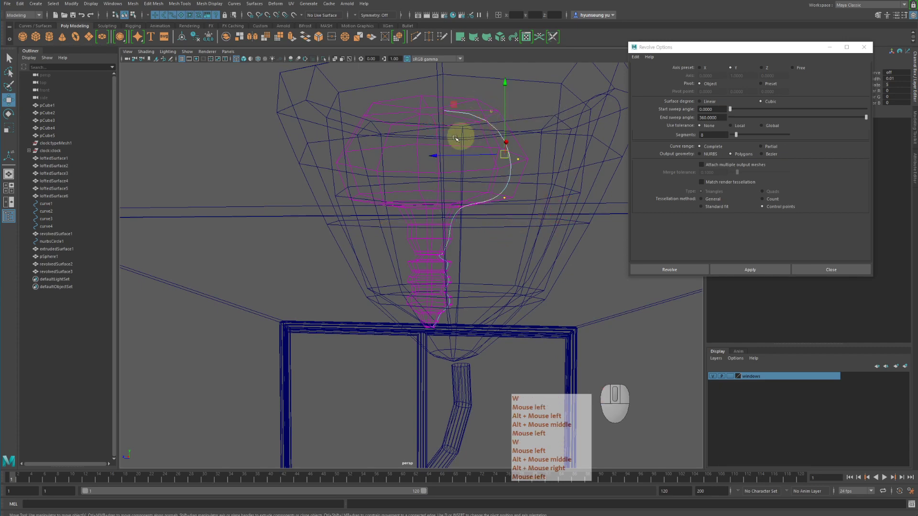
pyautogui.moveTo(439, 152); pyautogui.dragTo(426, 153)
# Select the control vertex where the bulb's neck meets the threaded base and nudge it sideways and slightly upward.
pyautogui.keyDown('alt'); pyautogui.moveTo(451, 167); pyautogui.dragTo(460, 146, button='middle'); pyautogui.keyUp('alt')
pyautogui.keyDown('alt'); pyautogui.moveTo(460, 146); pyautogui.dragTo(485, 178); pyautogui.keyUp('alt')
pyautogui.keyDown('alt'); pyautogui.moveTo(485, 178); pyautogui.dragTo(511, 207, button='middle'); pyautogui.keyUp('alt')
pyautogui.keyDown('alt'); pyautogui.moveTo(511, 206); pyautogui.dragTo(525, 213); pyautogui.keyUp('alt')
pyautogui.keyDown('alt'); pyautogui.moveTo(525, 212); pyautogui.dragTo(565, 225, button='right'); pyautogui.keyUp('alt')
pyautogui.keyDown('alt'); pyautogui.moveTo(583, 232); pyautogui.dragTo(465, 240, button='middle'); pyautogui.keyUp('alt')
pyautogui.click(420, 231)
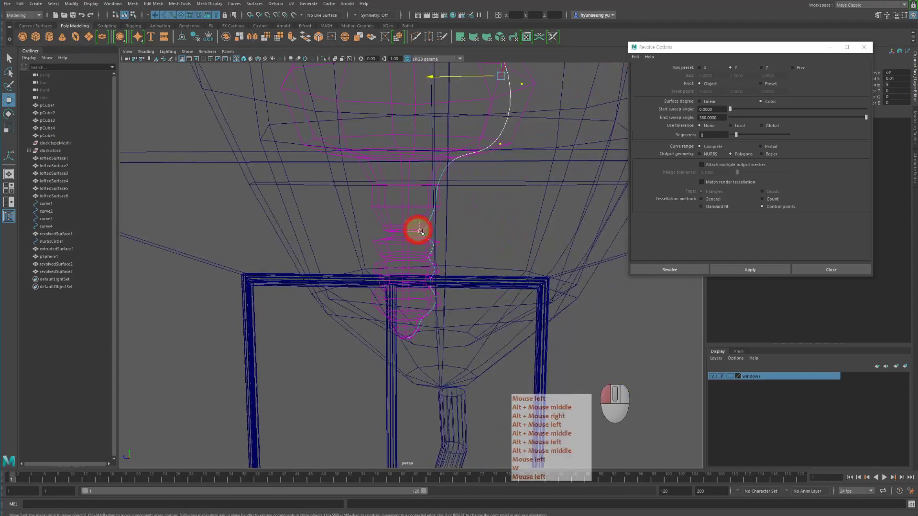
pyautogui.moveTo(370, 228); pyautogui.dragTo(371, 229)
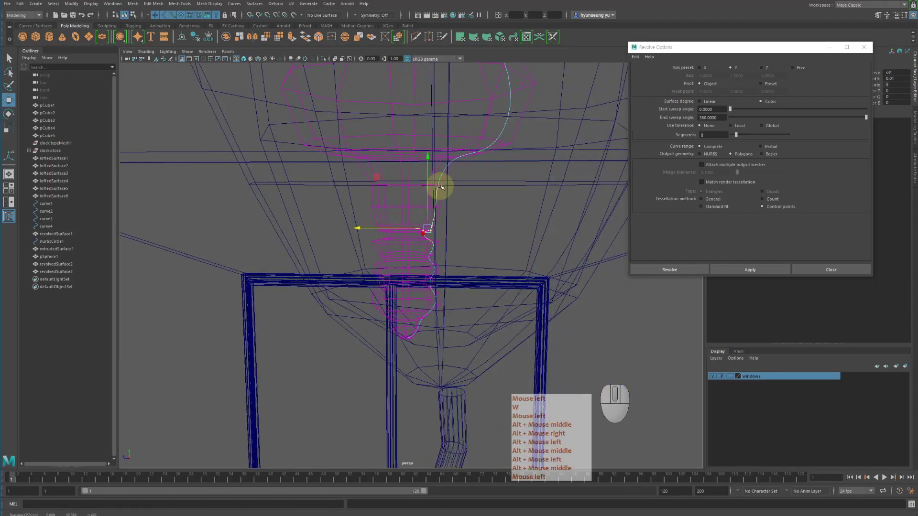
pyautogui.moveTo(428, 172); pyautogui.dragTo(428, 170)
pyautogui.keyDown('alt'); pyautogui.moveTo(466, 188); pyautogui.dragTo(437, 197, button='right'); pyautogui.keyUp('alt')
pyautogui.keyDown('alt'); pyautogui.moveTo(438, 198); pyautogui.dragTo(434, 175); pyautogui.keyUp('alt')
pyautogui.keyDown('alt'); pyautogui.moveTo(416, 186); pyautogui.dragTo(372, 194, button='right'); pyautogui.keyUp('alt')
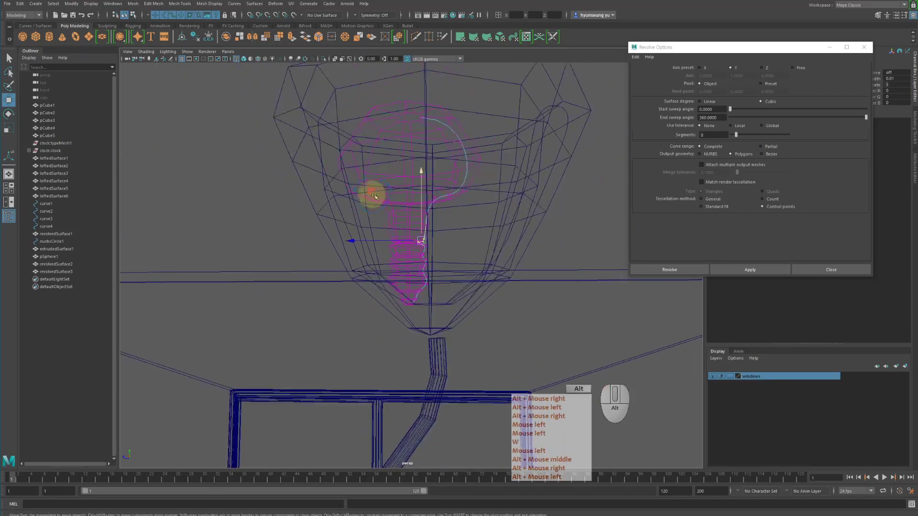
# Select the revolved bulb surface and center its pivot.
pyautogui.keyDown('alt'); pyautogui.moveTo(428, 180); pyautogui.dragTo(432, 205); pyautogui.keyUp('alt')
pyautogui.press('q')
pyautogui.click(383, 163)
pyautogui.click(392, 152)
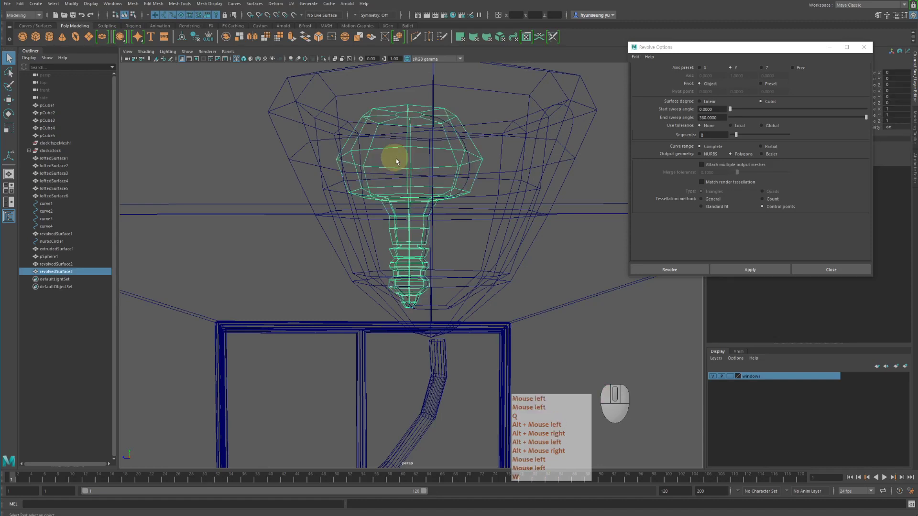
pyautogui.press('w')
pyautogui.keyDown('alt'); pyautogui.moveTo(391, 214); pyautogui.dragTo(372, 199, button='right'); pyautogui.keyUp('alt')
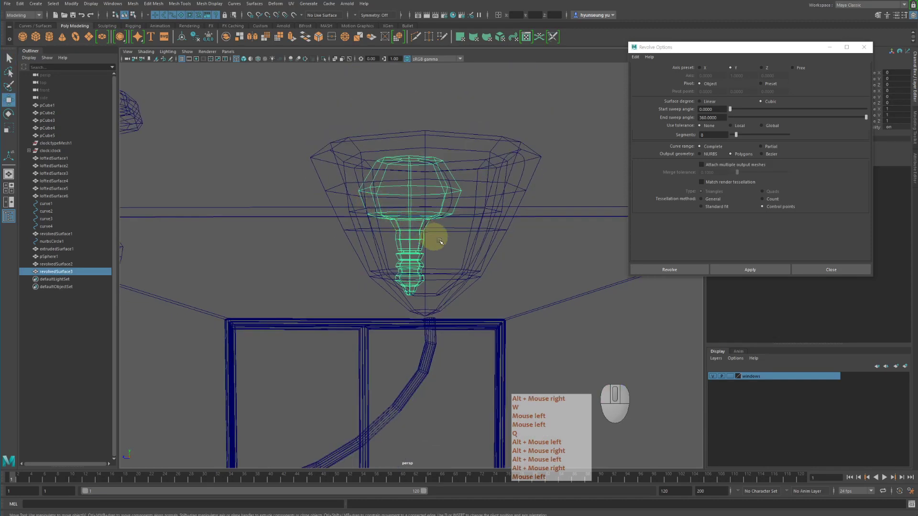
pyautogui.click(71, 4)
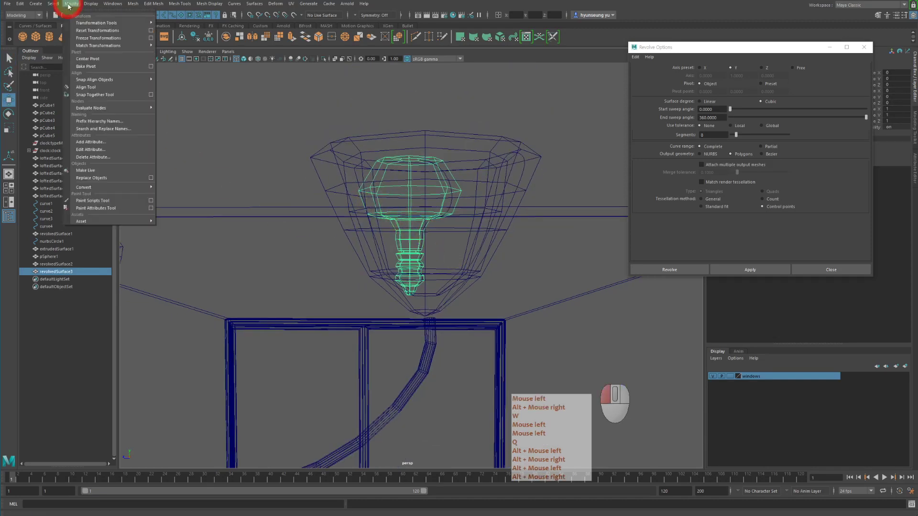
pyautogui.click(110, 61)
# Move the bulb sideways onto the shade's central axis and lower it slightly toward the base.
pyautogui.press('w')
pyautogui.moveTo(339, 225); pyautogui.dragTo(354, 228)
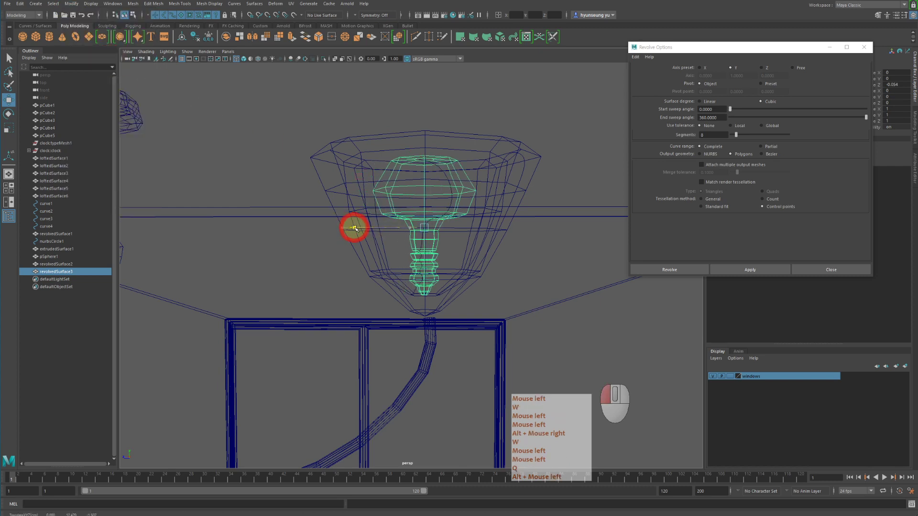
pyautogui.moveTo(424, 153); pyautogui.dragTo(424, 167)
# Add the shade to the selection, center the pivots, and shift shade and bulb together sideways and slightly down onto the arm's tip.
pyautogui.keyDown('alt'); pyautogui.moveTo(471, 185); pyautogui.dragTo(480, 224); pyautogui.keyUp('alt')
pyautogui.keyDown('shift'); pyautogui.click(440, 138); pyautogui.keyUp('shift')
pyautogui.press('w')
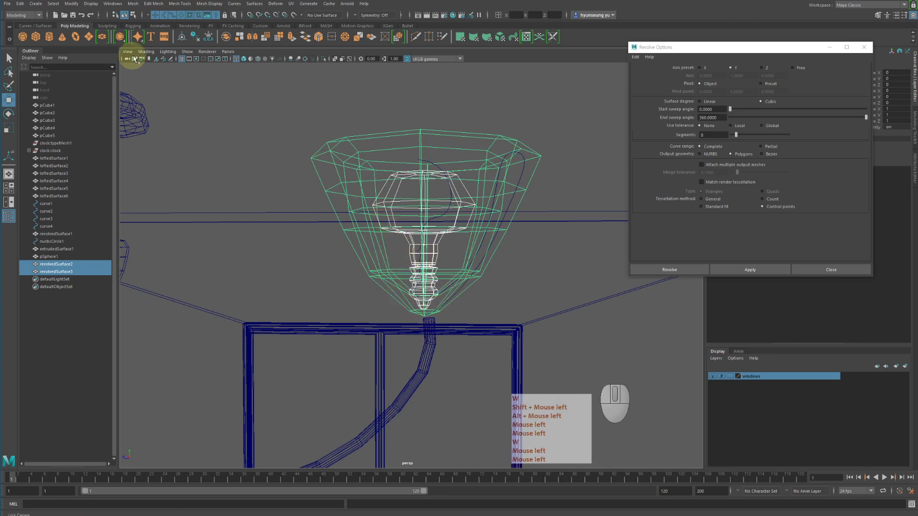
pyautogui.press('g')
pyautogui.moveTo(355, 233); pyautogui.dragTo(360, 233)
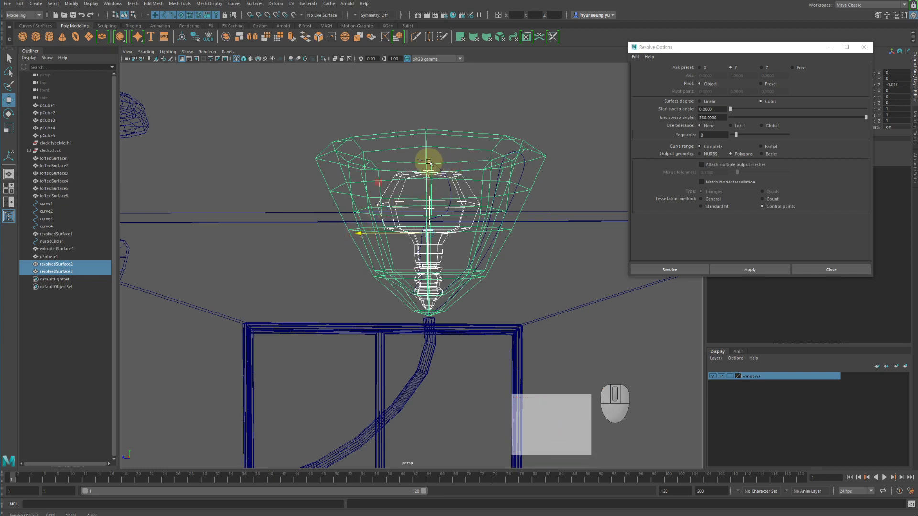
pyautogui.moveTo(426, 161); pyautogui.dragTo(465, 191)
# Examine in shaded display how the shade sits on the arm's tip from several angles.
pyautogui.press('5')
pyautogui.keyDown('alt'); pyautogui.moveTo(464, 190); pyautogui.dragTo(496, 215, button='right'); pyautogui.keyUp('alt')
pyautogui.moveTo(496, 215)
pyautogui.keyDown('alt'); pyautogui.mouseDown()
pyautogui.moveTo(497, 184)
pyautogui.moveTo(504, 206)
pyautogui.mouseUp(); pyautogui.keyUp('alt')
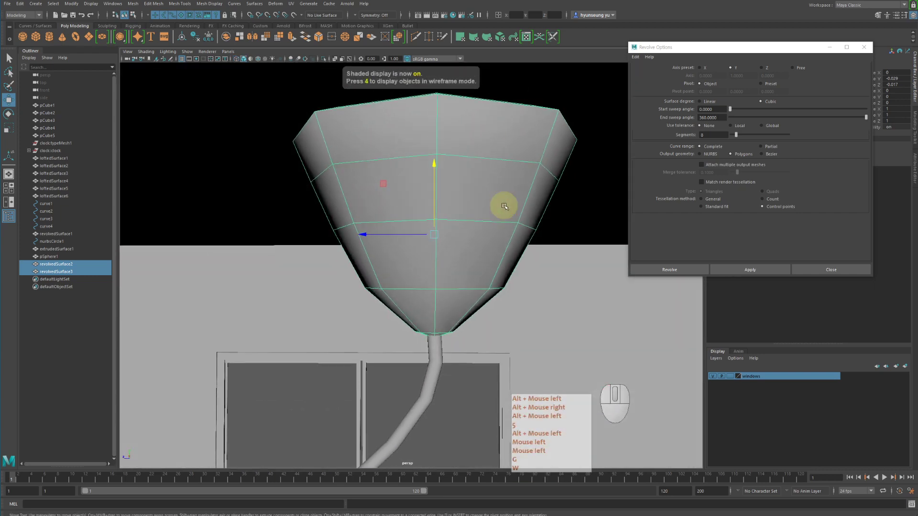
pyautogui.keyDown('alt'); pyautogui.moveTo(521, 253); pyautogui.dragTo(410, 257); pyautogui.keyUp('alt')
pyautogui.keyDown('alt'); pyautogui.moveTo(410, 257); pyautogui.dragTo(378, 249, button='right'); pyautogui.keyUp('alt')
pyautogui.keyDown('alt'); pyautogui.moveTo(377, 249); pyautogui.dragTo(452, 258); pyautogui.keyUp('alt')
pyautogui.keyDown('alt'); pyautogui.moveTo(452, 258); pyautogui.dragTo(478, 250, button='right'); pyautogui.keyUp('alt')
pyautogui.keyDown('alt'); pyautogui.moveTo(478, 250); pyautogui.dragTo(459, 260); pyautogui.keyUp('alt')
pyautogui.keyDown('alt'); pyautogui.moveTo(459, 260); pyautogui.dragTo(467, 248, button='right'); pyautogui.keyUp('alt')
pyautogui.keyDown('alt'); pyautogui.moveTo(466, 248); pyautogui.dragTo(429, 200, button='middle'); pyautogui.keyUp('alt')
# Isolate the light fixture's curves and surfaces in the view, leaving out the window's lofted surfaces.
pyautogui.moveTo(52, 275); pyautogui.dragTo(71, 163)
pyautogui.keyDown('alt'); pyautogui.moveTo(306, 190); pyautogui.dragTo(348, 203); pyautogui.keyUp('alt')
pyautogui.keyDown('ctrl'); pyautogui.click(436, 365); pyautogui.keyUp('ctrl')
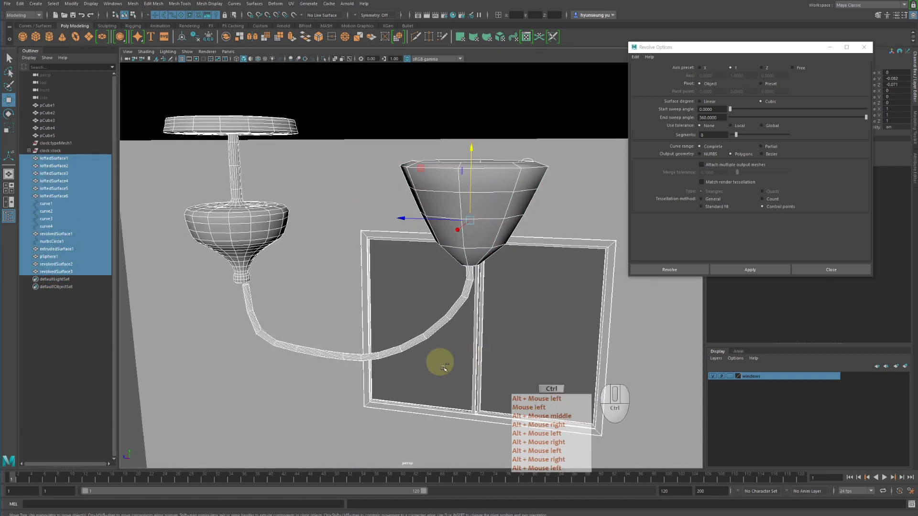
pyautogui.keyDown('ctrl'); pyautogui.click(76, 179); pyautogui.keyUp('ctrl')
pyautogui.keyDown('ctrl'); pyautogui.click(73, 186); pyautogui.keyUp('ctrl')
pyautogui.keyDown('ctrl'); pyautogui.click(72, 189); pyautogui.keyUp('ctrl')
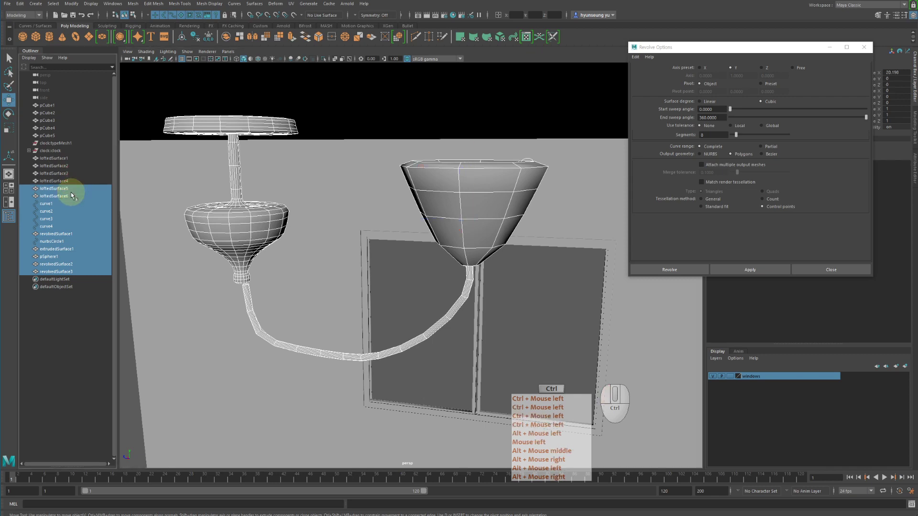
pyautogui.keyDown('ctrl'); pyautogui.click(71, 193); pyautogui.keyUp('ctrl')
pyautogui.keyDown('ctrl'); pyautogui.click(69, 188); pyautogui.keyUp('ctrl')
pyautogui.hotkey('ctrl', '1')
# Select the shade's profile curve, show its control vertices, and pick those around the rim in wireframe display.
pyautogui.keyDown('alt'); pyautogui.moveTo(478, 254); pyautogui.dragTo(545, 290); pyautogui.keyUp('alt')
pyautogui.click(557, 298)
pyautogui.keyDown('alt'); pyautogui.moveTo(545, 289); pyautogui.dragTo(584, 289, button='right'); pyautogui.keyUp('alt')
pyautogui.keyDown('alt'); pyautogui.moveTo(583, 290); pyautogui.dragTo(432, 283, button='middle'); pyautogui.keyUp('alt')
pyautogui.moveTo(432, 282)
pyautogui.keyDown('alt'); pyautogui.mouseDown()
pyautogui.moveTo(447, 303)
pyautogui.moveTo(460, 291)
pyautogui.moveTo(443, 228)
pyautogui.moveTo(432, 248)
pyautogui.moveTo(438, 293)
pyautogui.moveTo(420, 277)
pyautogui.mouseUp(); pyautogui.keyUp('alt')
pyautogui.click(442, 247)
pyautogui.keyDown('alt'); pyautogui.moveTo(442, 247); pyautogui.dragTo(500, 246); pyautogui.keyUp('alt')
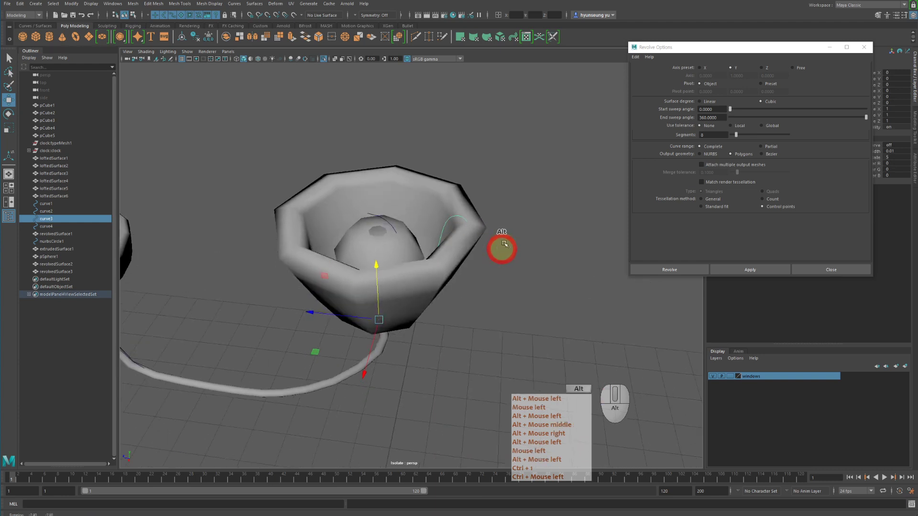
pyautogui.rightClick(492, 211)
pyautogui.keyDown('alt'); pyautogui.moveTo(492, 211); pyautogui.dragTo(489, 210); pyautogui.keyUp('alt')
pyautogui.press('4')
pyautogui.click(458, 205)
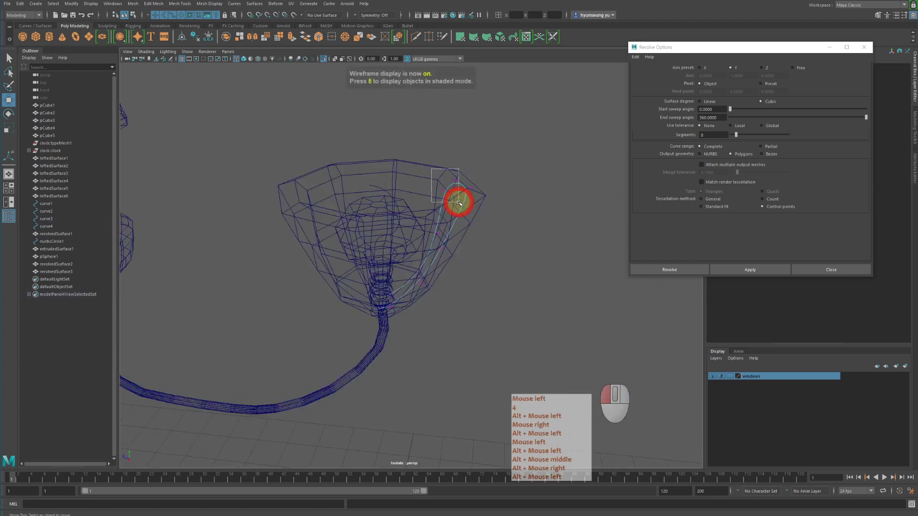
# Move the control vertices at the outer rim of the shade outward and slightly down to flare the rim.
pyautogui.press('w')
pyautogui.press('5')
pyautogui.moveTo(396, 184); pyautogui.dragTo(434, 186)
pyautogui.moveTo(516, 206); pyautogui.dragTo(461, 163)
pyautogui.press('w')
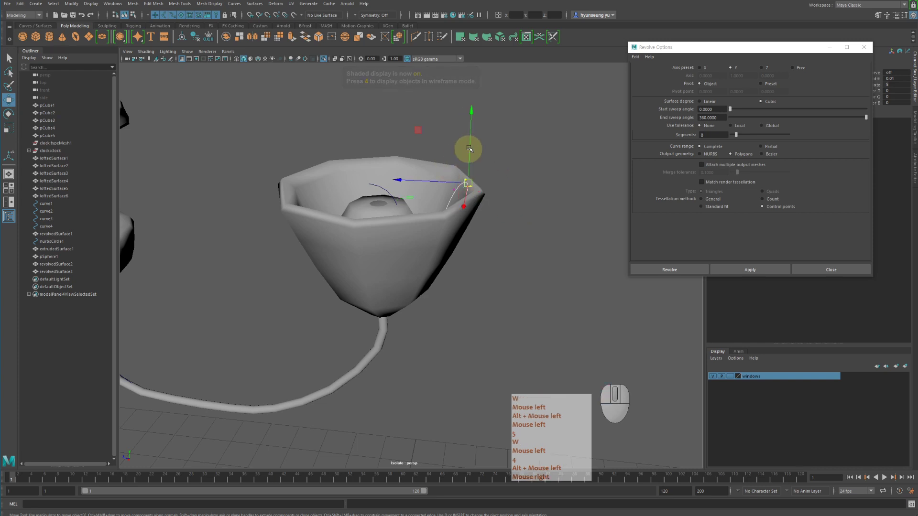
pyautogui.click(416, 176)
pyautogui.press('z')
pyautogui.moveTo(415, 180); pyautogui.dragTo(419, 180)
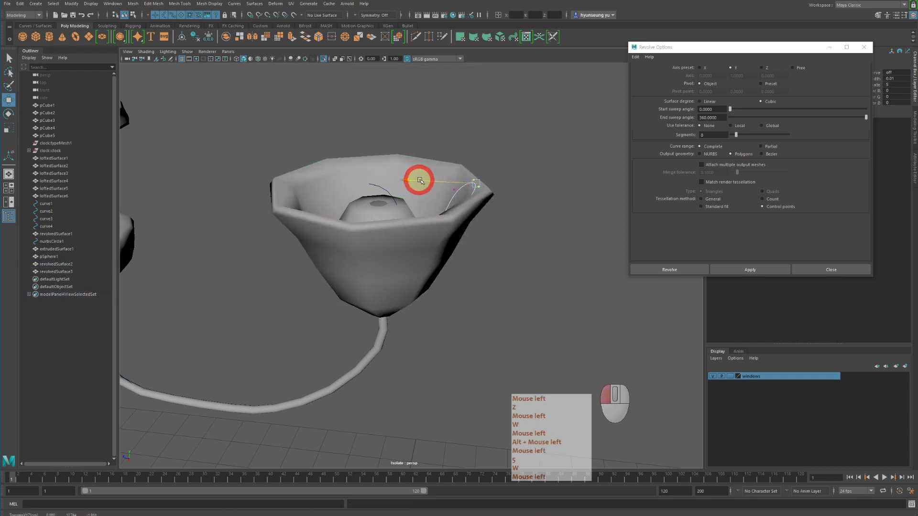
pyautogui.moveTo(481, 120); pyautogui.dragTo(482, 133)
# Select the profile curve's control vertex just below the shade's rim and adjust its height.
pyautogui.keyDown('alt'); pyautogui.moveTo(500, 173); pyautogui.dragTo(497, 145); pyautogui.keyUp('alt')
pyautogui.keyDown('alt'); pyautogui.moveTo(497, 145); pyautogui.dragTo(503, 153, button='right'); pyautogui.keyUp('alt')
pyautogui.press('4')
pyautogui.keyDown('alt'); pyautogui.moveTo(498, 193); pyautogui.dragTo(496, 196); pyautogui.keyUp('alt')
pyautogui.click(455, 165)
pyautogui.press('w')
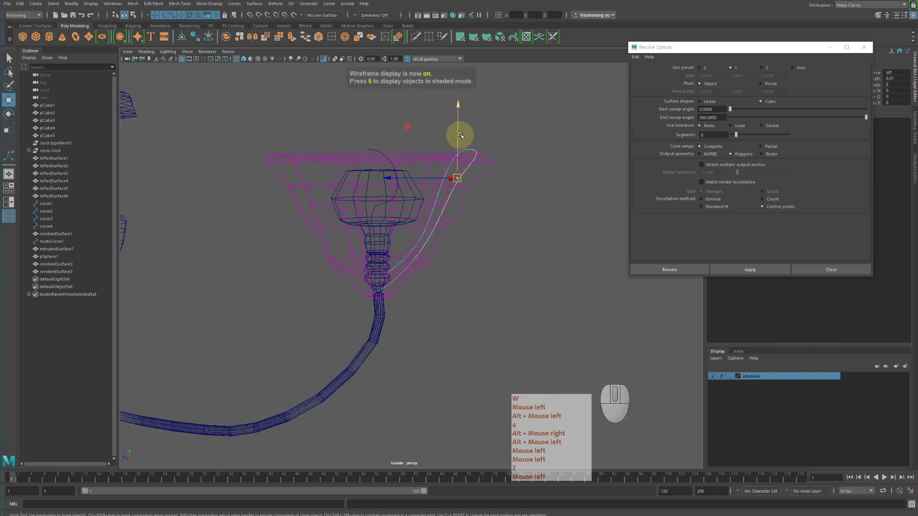
pyautogui.click(457, 121)
# Move the outer control vertex near the shade's base away from the axis to widen the bottom.
pyautogui.keyDown('alt'); pyautogui.moveTo(475, 153); pyautogui.dragTo(448, 178); pyautogui.keyUp('alt')
pyautogui.keyDown('alt'); pyautogui.moveTo(448, 177); pyautogui.dragTo(442, 199, button='right'); pyautogui.keyUp('alt')
pyautogui.keyDown('alt'); pyautogui.moveTo(442, 199); pyautogui.dragTo(444, 177, button='middle'); pyautogui.keyUp('alt')
pyautogui.keyDown('alt'); pyautogui.moveTo(445, 177); pyautogui.dragTo(451, 223, button='right'); pyautogui.keyUp('alt')
pyautogui.press('q')
pyautogui.click(391, 258)
pyautogui.press('w')
pyautogui.moveTo(336, 258); pyautogui.dragTo(351, 258)
# Reposition the control vertex at the lower end of the shade's inner wall close to the axis and slightly lower.
pyautogui.moveTo(381, 228); pyautogui.dragTo(344, 238)
pyautogui.press('w')
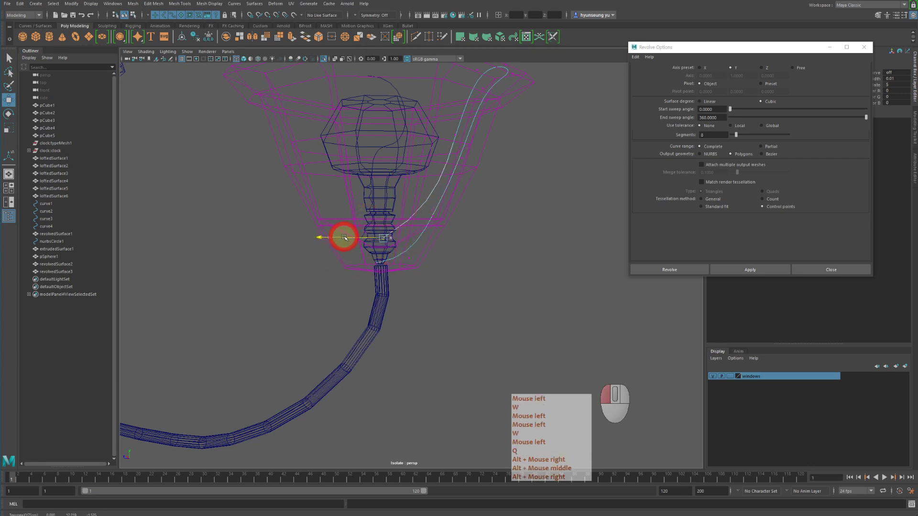
pyautogui.click(383, 188)
pyautogui.press('z')
pyautogui.click(386, 182)
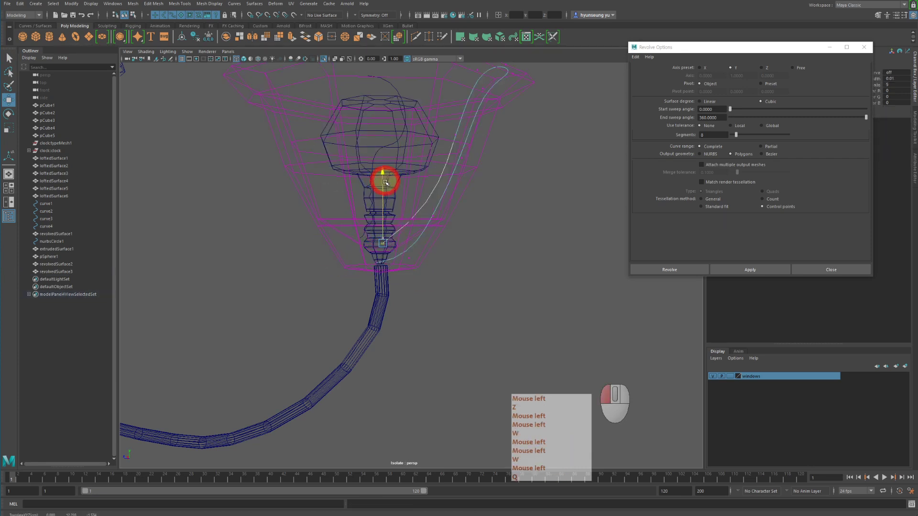
# Examine the shade's lower profile and its joint with the arm and bulb base from several angles and distances.
pyautogui.keyDown('alt'); pyautogui.moveTo(387, 188); pyautogui.dragTo(389, 184); pyautogui.keyUp('alt')
pyautogui.keyDown('alt'); pyautogui.moveTo(389, 185); pyautogui.dragTo(453, 197, button='right'); pyautogui.keyUp('alt')
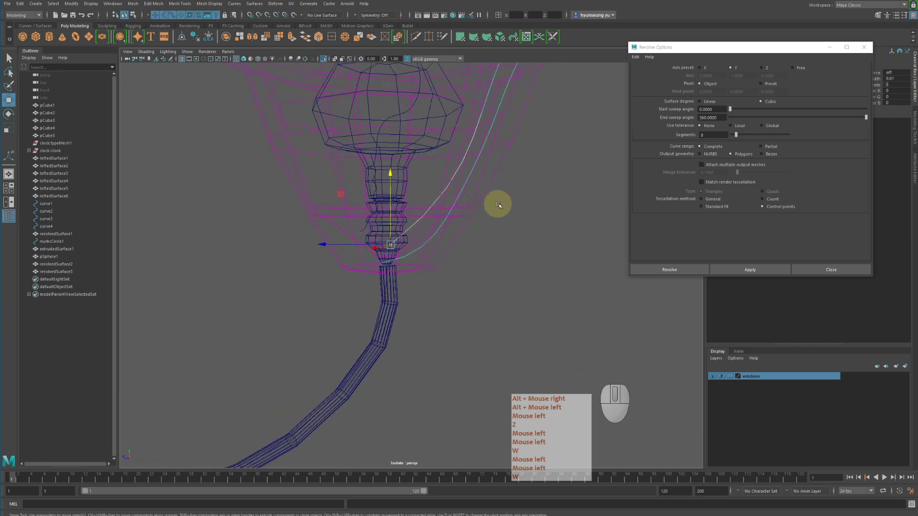
pyautogui.keyDown('alt'); pyautogui.moveTo(467, 251); pyautogui.dragTo(462, 242); pyautogui.keyUp('alt')
pyautogui.keyDown('alt'); pyautogui.moveTo(463, 241); pyautogui.dragTo(469, 263, button='middle'); pyautogui.keyUp('alt')
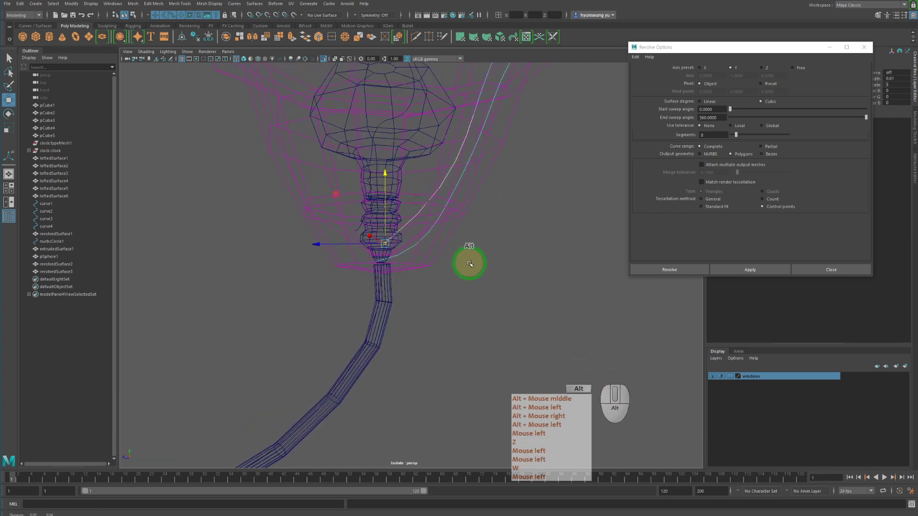
pyautogui.press('5')
pyautogui.press('4')
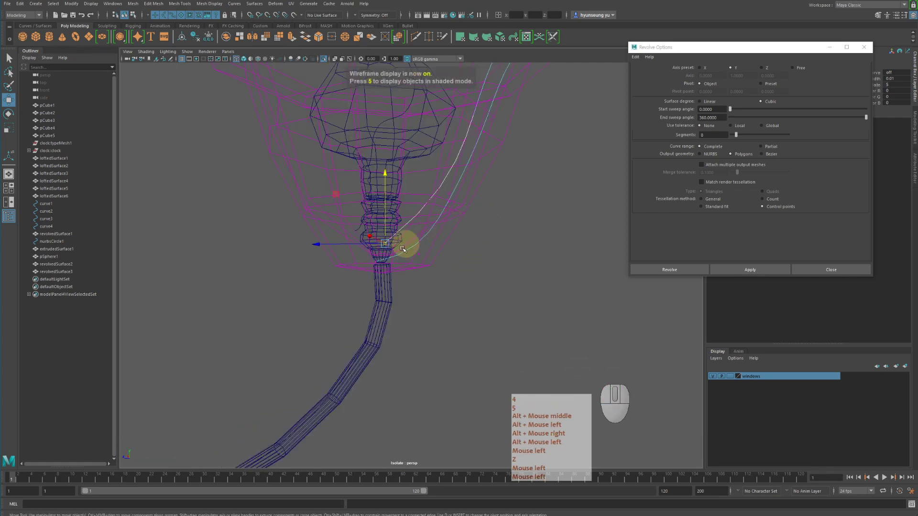
pyautogui.press('q')
pyautogui.keyDown('alt'); pyautogui.moveTo(442, 257); pyautogui.dragTo(443, 266); pyautogui.keyUp('alt')
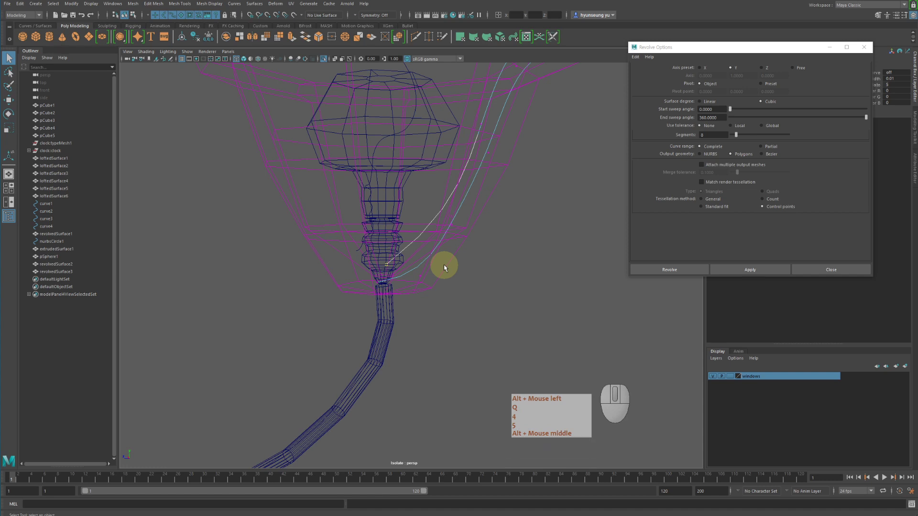
pyautogui.keyDown('alt'); pyautogui.moveTo(467, 225); pyautogui.dragTo(471, 225, button='middle'); pyautogui.keyUp('alt')
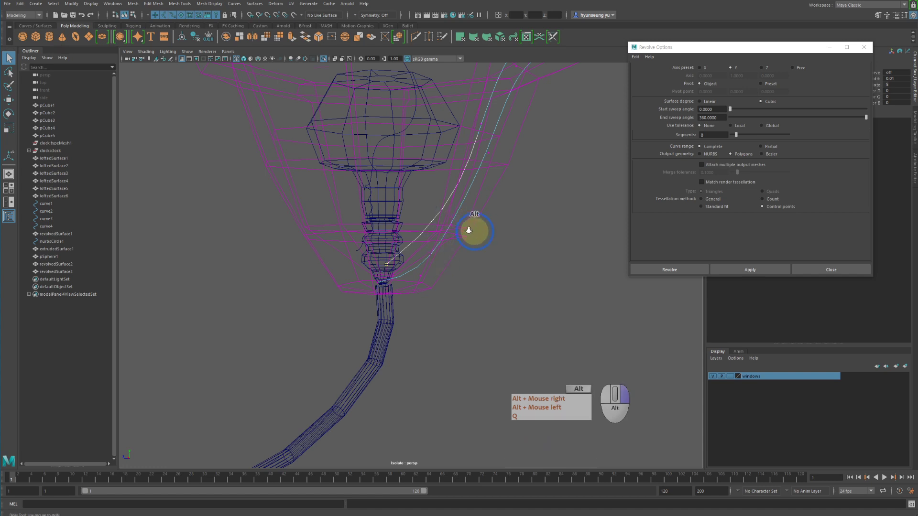
pyautogui.keyDown('alt'); pyautogui.moveTo(470, 225); pyautogui.dragTo(437, 221, button='right'); pyautogui.keyUp('alt')
pyautogui.keyDown('alt'); pyautogui.moveTo(437, 222); pyautogui.dragTo(442, 235); pyautogui.keyUp('alt')
pyautogui.press('q')
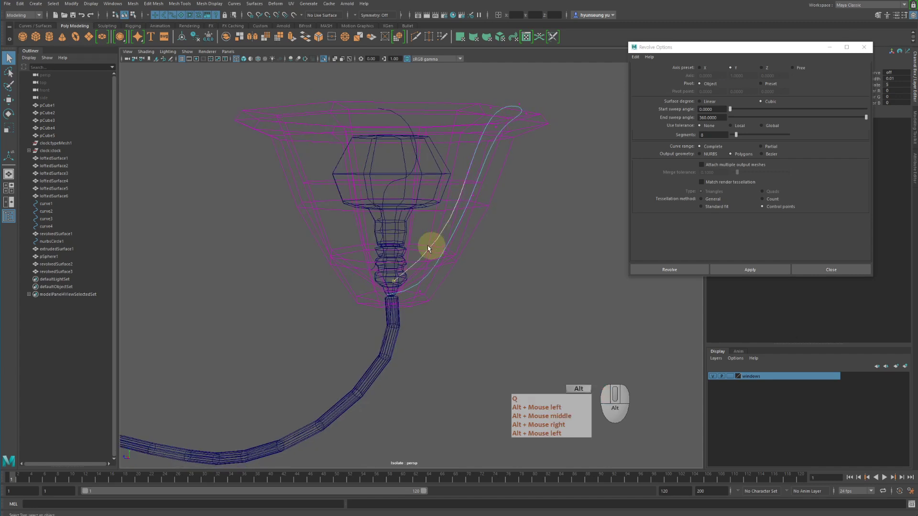
pyautogui.keyDown('alt'); pyautogui.moveTo(428, 246); pyautogui.dragTo(473, 245, button='right'); pyautogui.keyUp('alt')
pyautogui.keyDown('alt'); pyautogui.moveTo(474, 246); pyautogui.dragTo(486, 243); pyautogui.keyUp('alt')
pyautogui.keyDown('alt'); pyautogui.moveTo(486, 242); pyautogui.dragTo(508, 242, button='right'); pyautogui.keyUp('alt')
pyautogui.keyDown('alt'); pyautogui.moveTo(508, 241); pyautogui.dragTo(478, 241, button='middle'); pyautogui.keyUp('alt')
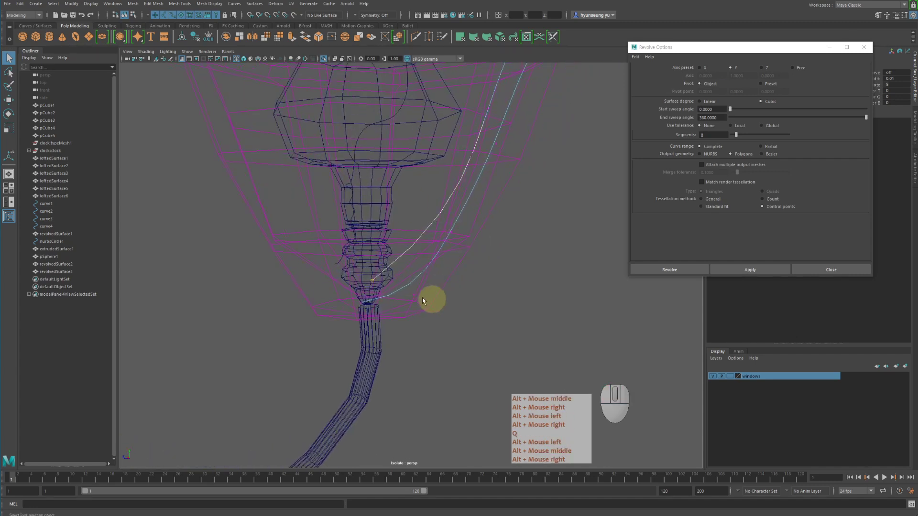
pyautogui.keyDown('alt'); pyautogui.moveTo(501, 169); pyautogui.dragTo(498, 152, button='middle'); pyautogui.keyUp('alt')
pyautogui.keyDown('alt'); pyautogui.moveTo(499, 152); pyautogui.dragTo(477, 150, button='right'); pyautogui.keyUp('alt')
pyautogui.keyDown('alt'); pyautogui.moveTo(477, 150); pyautogui.dragTo(475, 151, button='middle'); pyautogui.keyUp('alt')
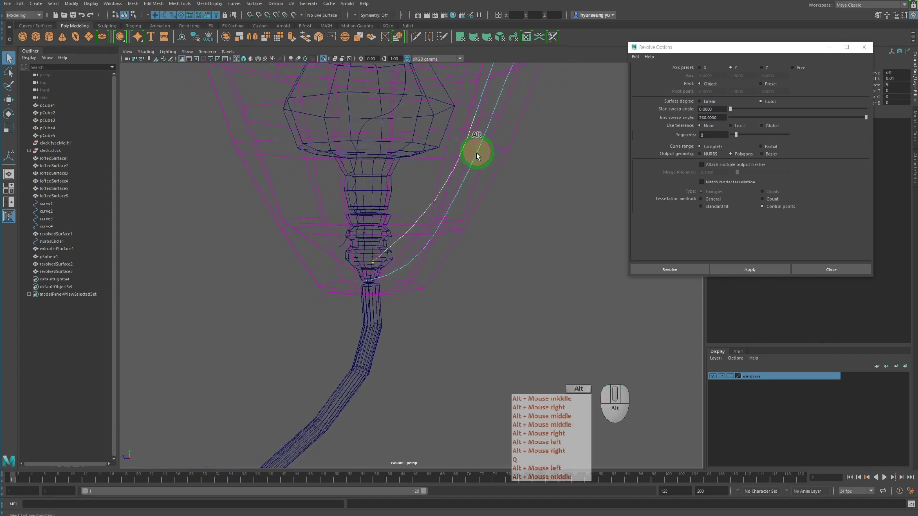
pyautogui.click(234, 4)
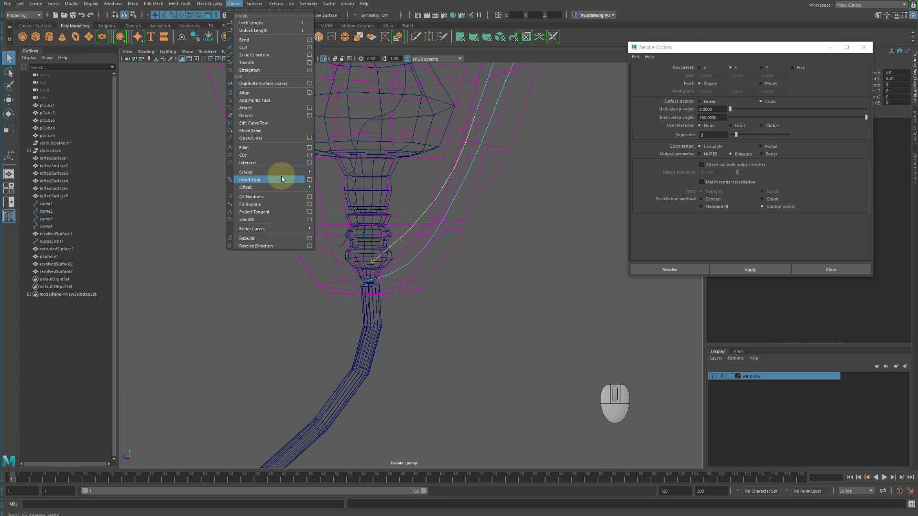
pyautogui.moveTo(283, 172)
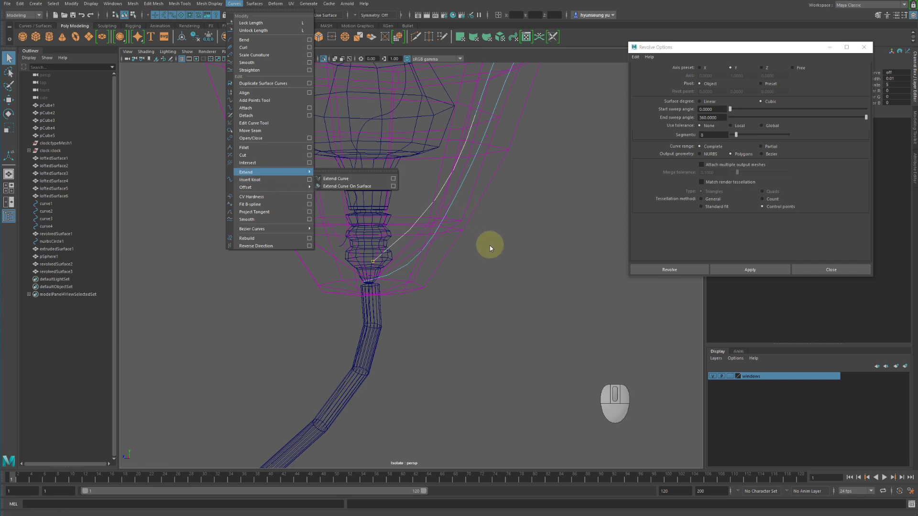
pyautogui.click(475, 243)
pyautogui.keyDown('alt'); pyautogui.moveTo(475, 244); pyautogui.dragTo(467, 250, button='right'); pyautogui.keyUp('alt')
pyautogui.keyDown('alt'); pyautogui.moveTo(395, 262); pyautogui.dragTo(395, 267); pyautogui.keyUp('alt')
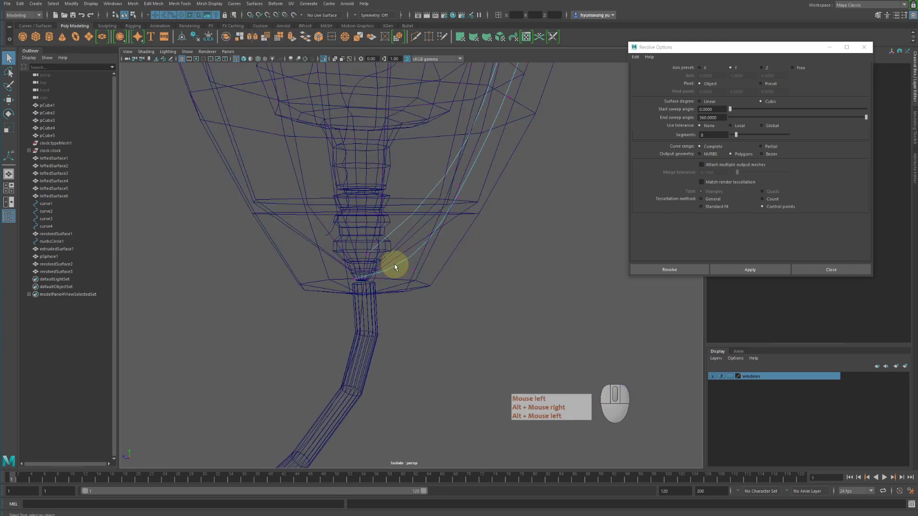
# Insert knots at three curve points marked on the outer wall of the shade's profile curve near the base.
pyautogui.rightClick(514, 245)
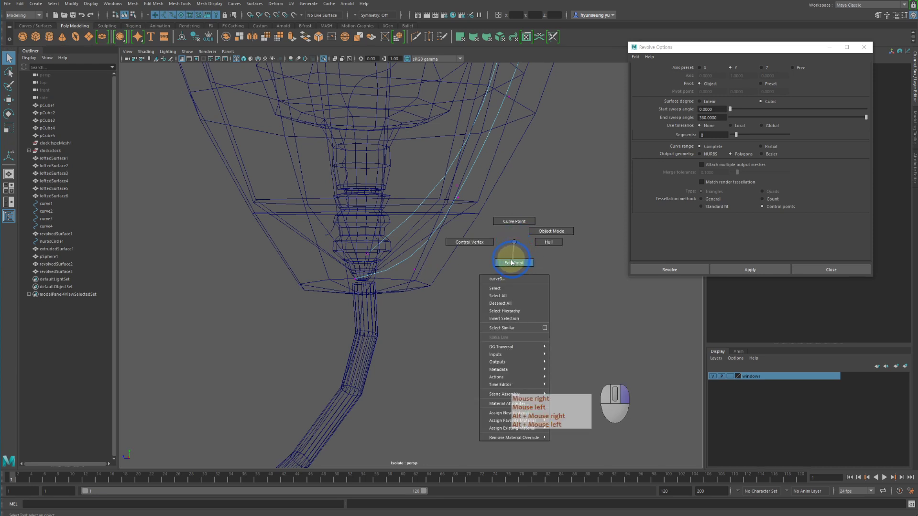
pyautogui.rightClick(513, 263)
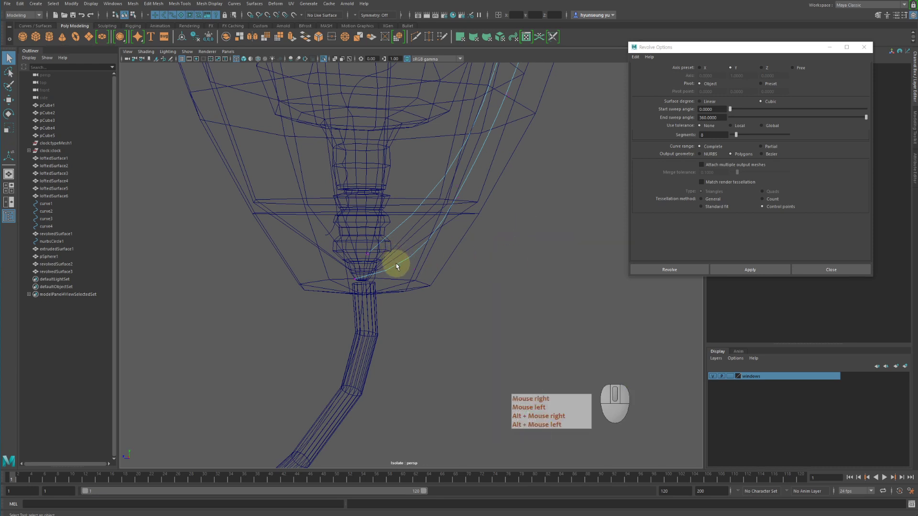
pyautogui.click(376, 273)
pyautogui.click(398, 264)
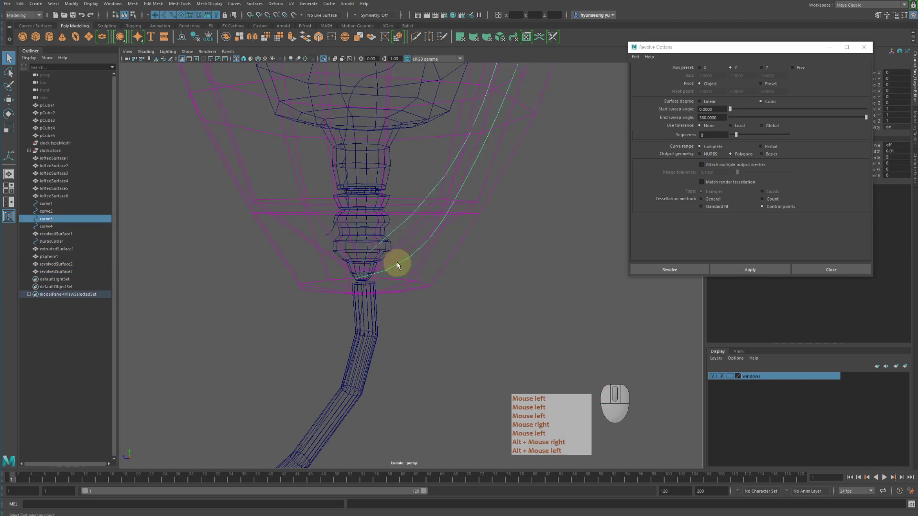
pyautogui.rightClick(512, 266)
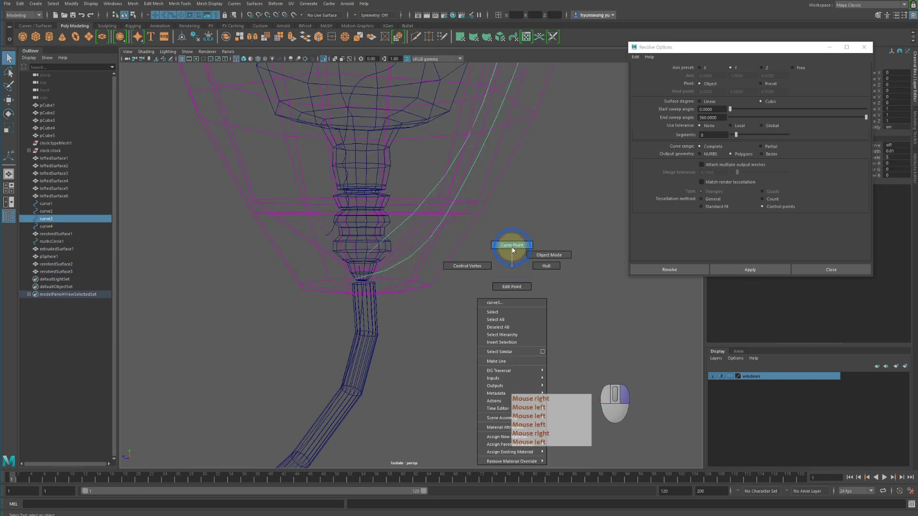
pyautogui.moveTo(513, 250); pyautogui.dragTo(512, 246, button='right')
pyautogui.moveTo(403, 264); pyautogui.dragTo(395, 269)
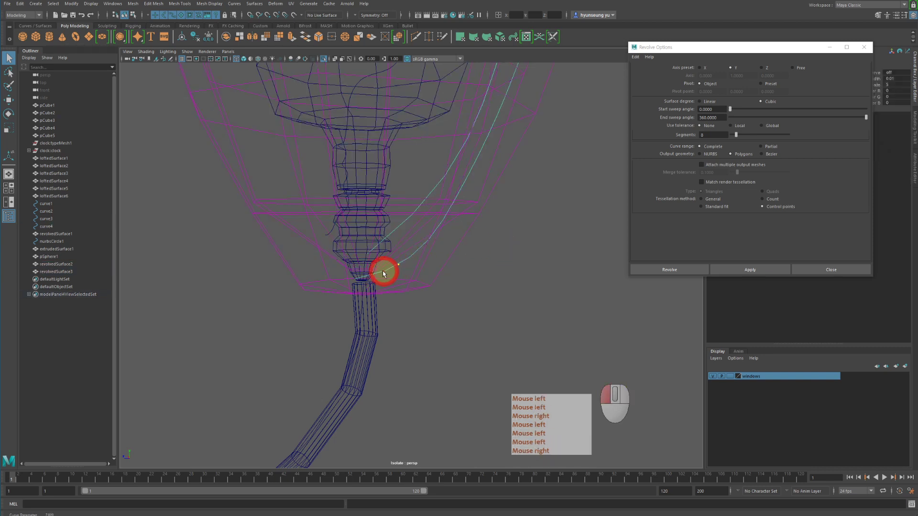
pyautogui.keyDown('shift'); pyautogui.click(398, 263); pyautogui.keyUp('shift')
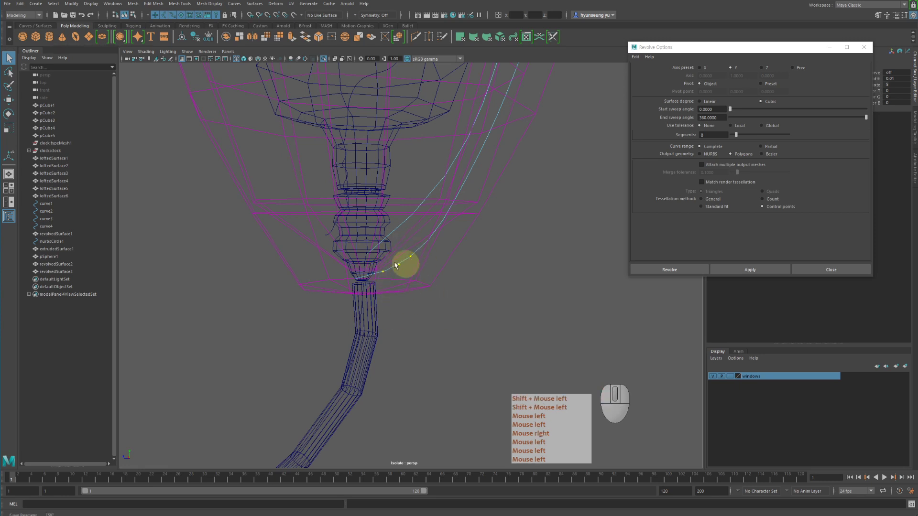
pyautogui.click(235, 4)
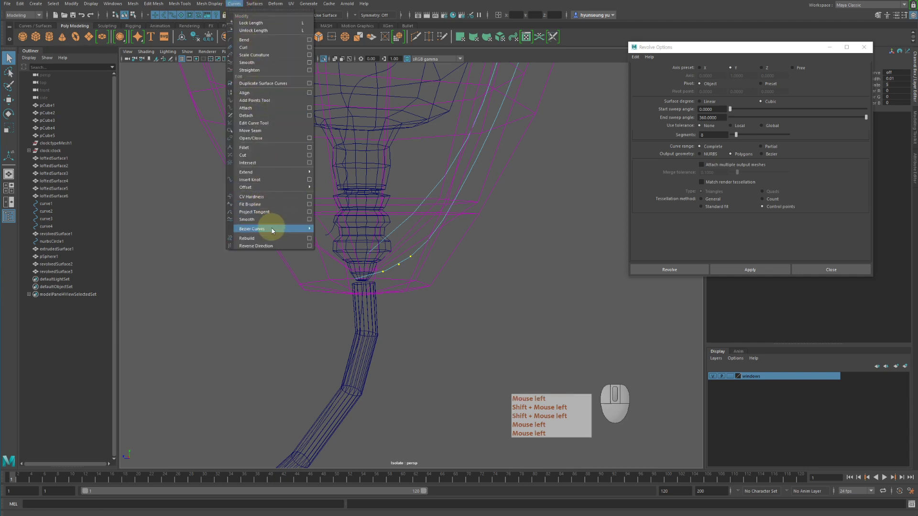
pyautogui.click(257, 183)
pyautogui.click(488, 268)
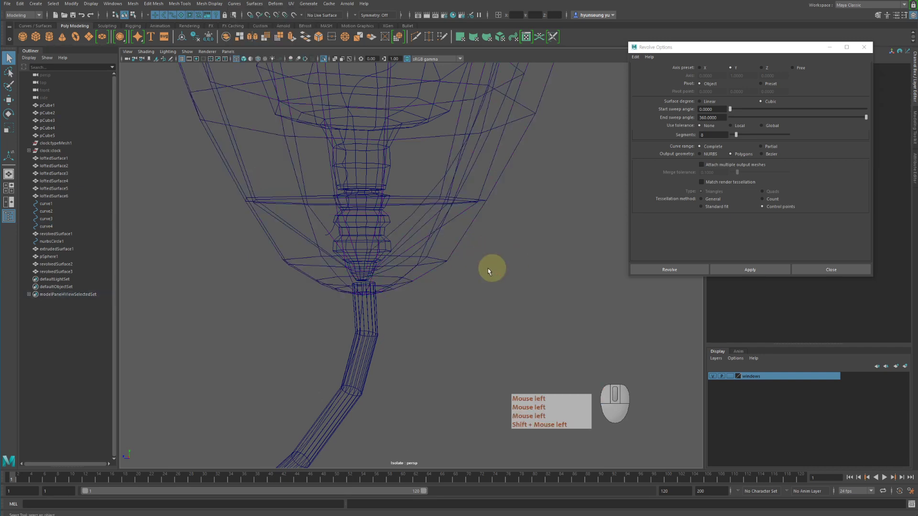
# Move the control vertex at the lower corner of the shade's outer wall away from the axis and slightly upward.
pyautogui.click(405, 259)
pyautogui.moveTo(546, 262); pyautogui.dragTo(498, 263, button='right')
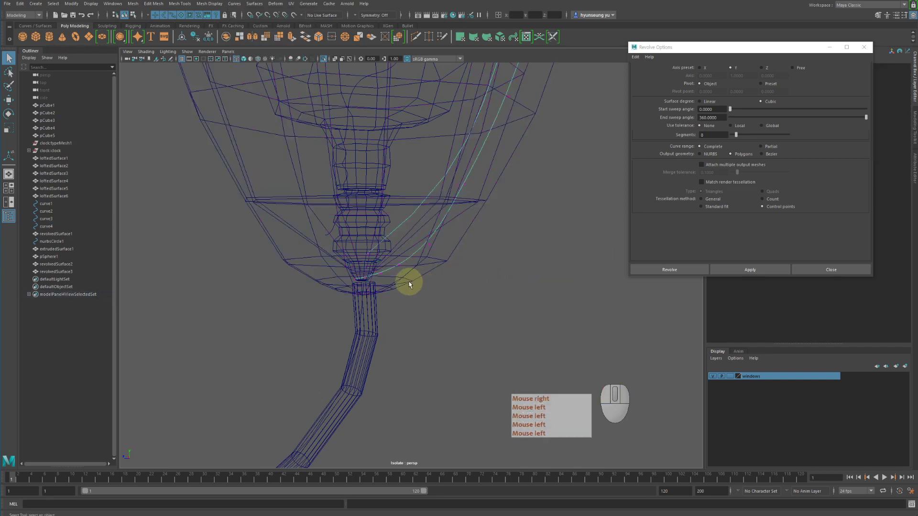
pyautogui.moveTo(381, 261); pyautogui.dragTo(460, 277)
pyautogui.press('w')
pyautogui.click(402, 261)
pyautogui.press('w')
pyautogui.moveTo(355, 267); pyautogui.dragTo(378, 275)
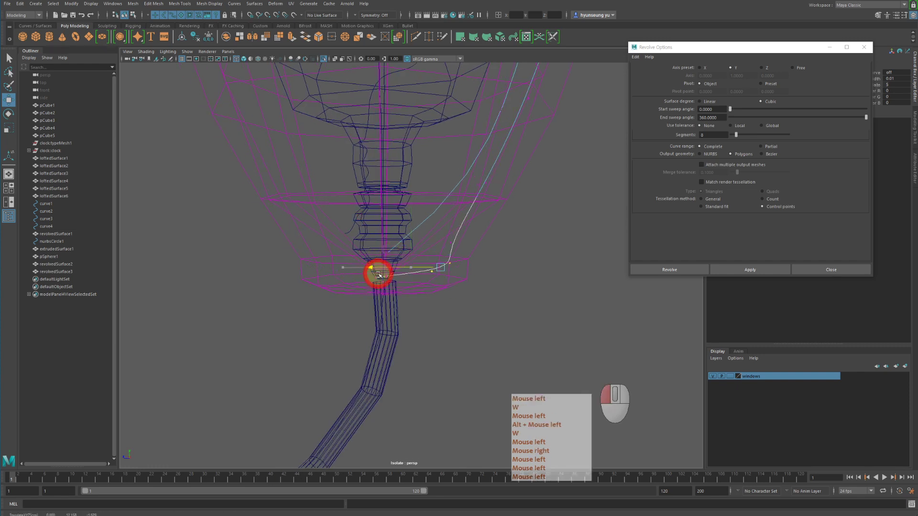
pyautogui.moveTo(453, 200); pyautogui.dragTo(453, 196)
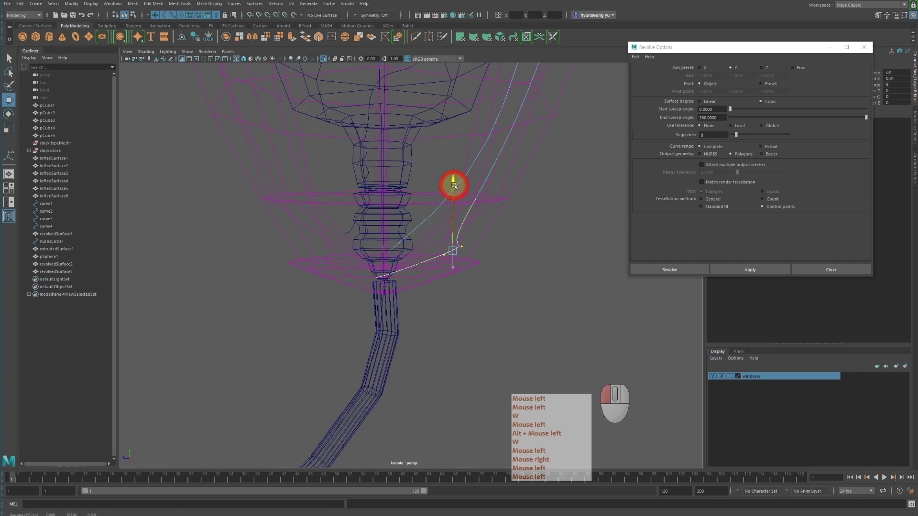
# Try to reposition the next control vertex up the shade's outer wall, and undo the changes.
pyautogui.moveTo(529, 239); pyautogui.dragTo(457, 204)
pyautogui.click(510, 193)
pyautogui.click(474, 161)
pyautogui.press('z')
pyautogui.press('z')
# Select only the outer-wall control vertex just above the base corner and move it slightly down.
pyautogui.moveTo(517, 185); pyautogui.dragTo(515, 153)
pyautogui.press('w')
pyautogui.moveTo(556, 191); pyautogui.dragTo(498, 175)
pyautogui.keyDown('alt'); pyautogui.moveTo(498, 175); pyautogui.dragTo(522, 188); pyautogui.keyUp('alt')
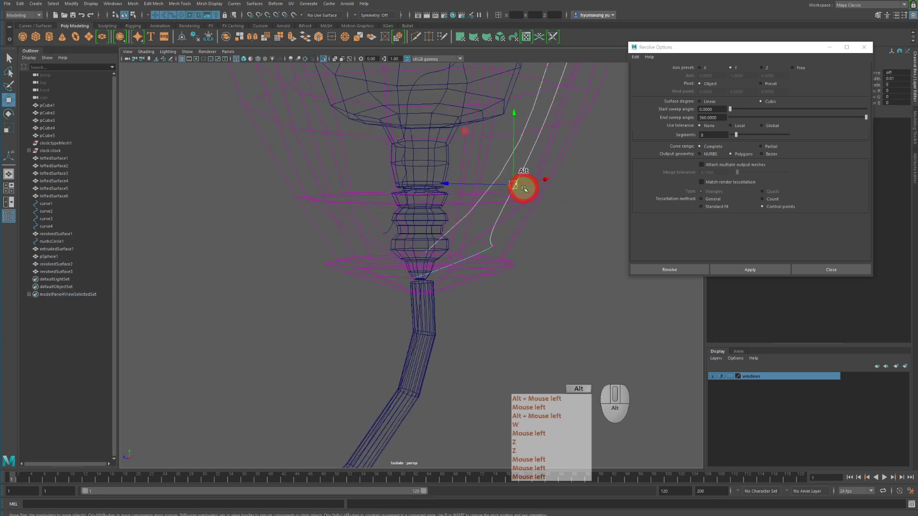
pyautogui.click(552, 209)
pyautogui.moveTo(570, 214); pyautogui.dragTo(505, 171)
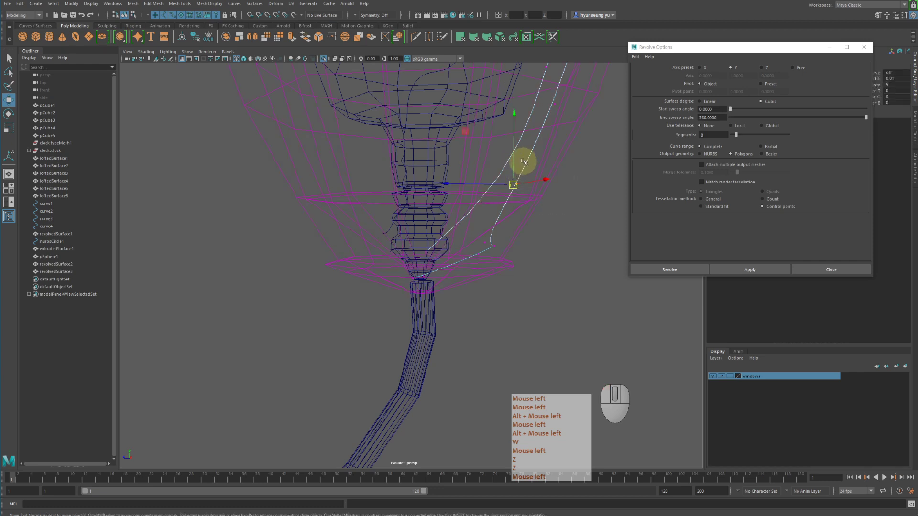
pyautogui.press('q')
pyautogui.click(537, 190)
pyautogui.click(516, 183)
pyautogui.press('w')
pyautogui.click(517, 143)
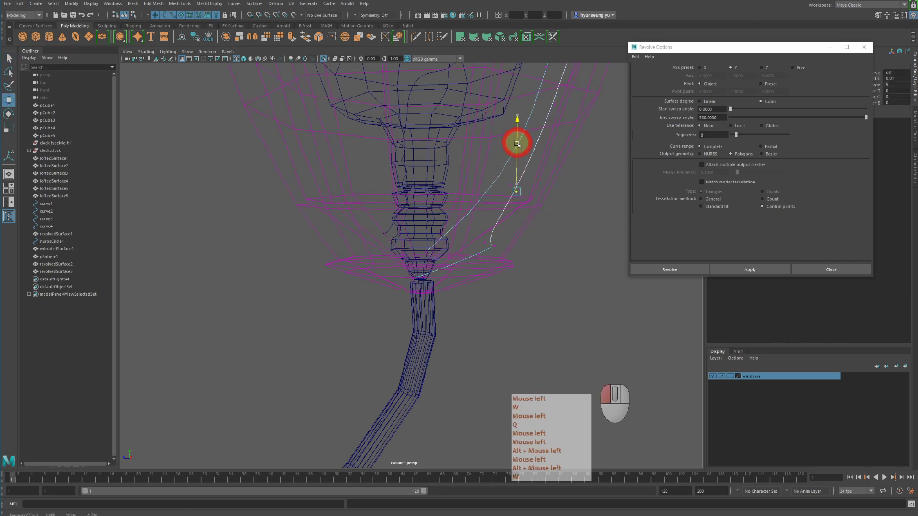
# Try to shift the same outer-wall control vertex sideways relative to the axis, and undo the move.
pyautogui.keyDown('alt'); pyautogui.moveTo(537, 207); pyautogui.dragTo(391, 302); pyautogui.keyUp('alt')
pyautogui.click(476, 225)
pyautogui.press('z')
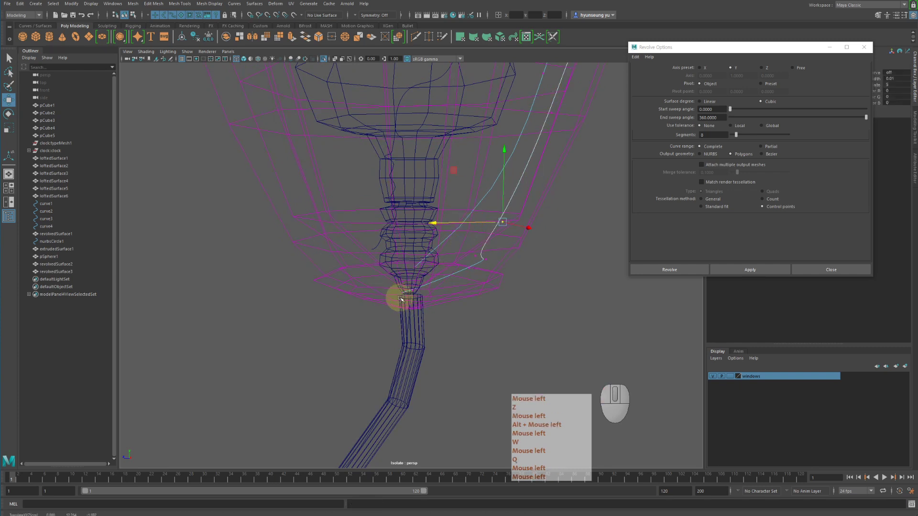
pyautogui.press('q')
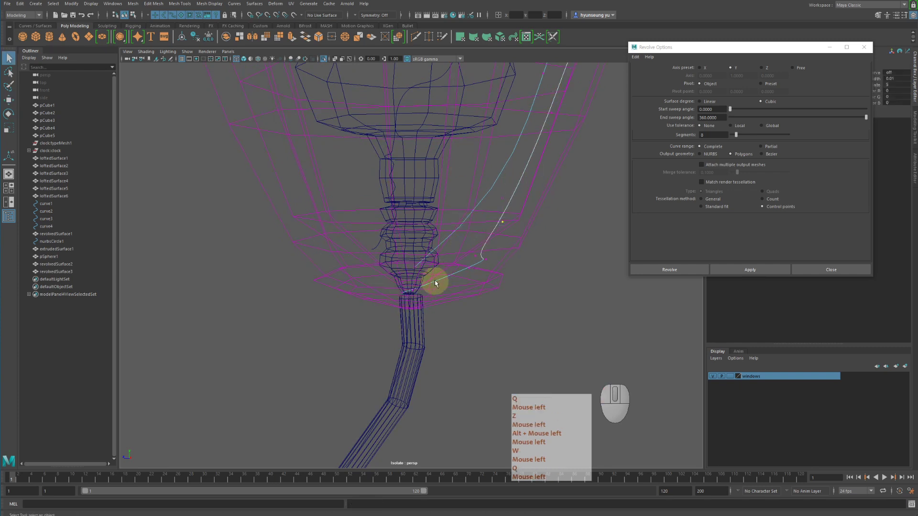
# Return to object selection and select the shade's whole profile curve for a curve-editing command.
pyautogui.moveTo(569, 254); pyautogui.dragTo(570, 260, button='right')
pyautogui.click(569, 260)
pyautogui.click(511, 211)
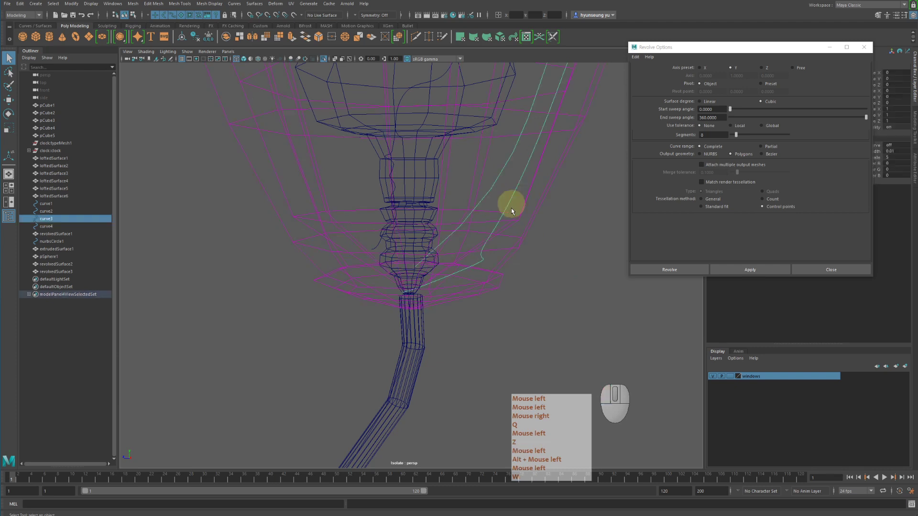
pyautogui.click(234, 4)
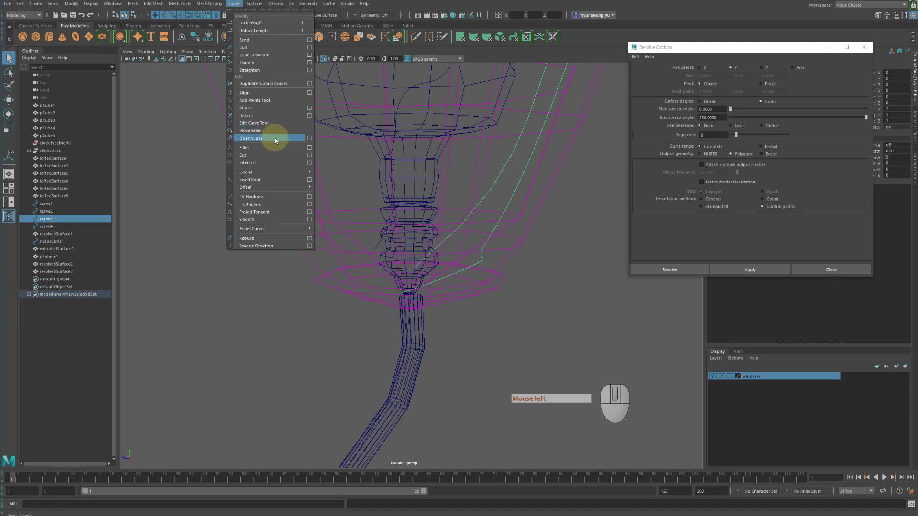
# Use the Add Points Tool on the lampshade's profile curve (curve3) to place a point at its lower end near the arm's tip.
pyautogui.click(260, 100)
pyautogui.click(400, 282)
pyautogui.keyDown('alt'); pyautogui.moveTo(401, 282); pyautogui.dragTo(406, 241, button='middle'); pyautogui.keyUp('alt')
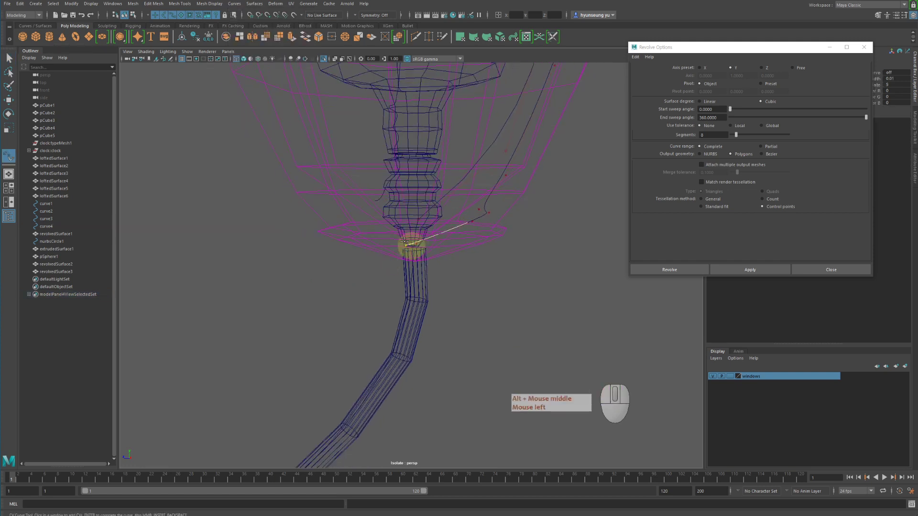
pyautogui.keyDown('alt'); pyautogui.moveTo(399, 243); pyautogui.dragTo(426, 234); pyautogui.keyUp('alt')
pyautogui.press('space')
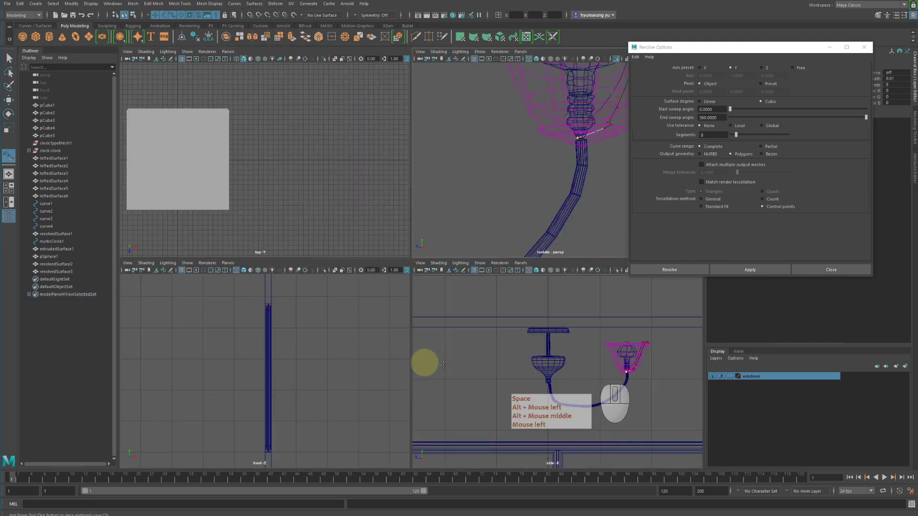
pyautogui.press('space')
pyautogui.scroll(5, 488, 322)
pyautogui.keyDown('alt'); pyautogui.moveTo(634, 309); pyautogui.dragTo(389, 303, button='middle'); pyautogui.keyUp('alt')
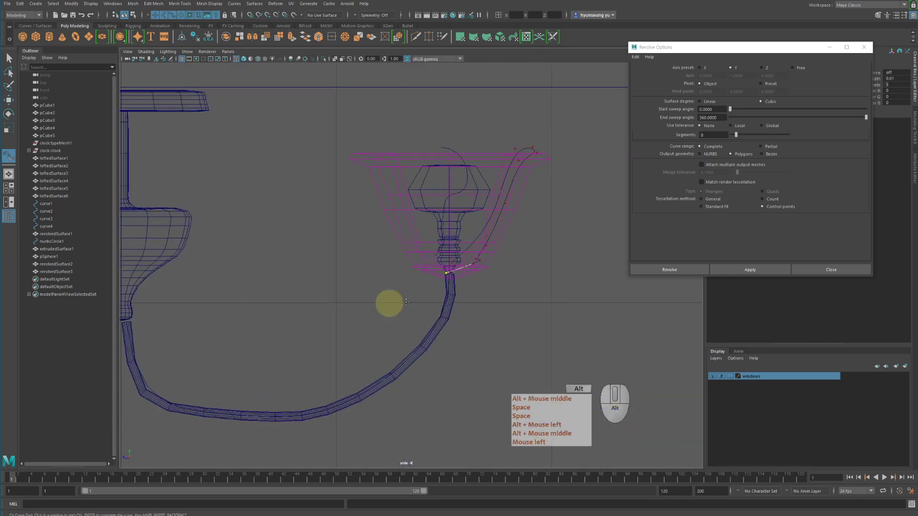
pyautogui.scroll(2, 430, 297)
pyautogui.keyDown('alt'); pyautogui.moveTo(445, 296); pyautogui.dragTo(328, 322, button='middle'); pyautogui.keyUp('alt')
# Try extending the shade's profile curve with further points below and beside the shade, and remove these extra points.
pyautogui.click(305, 321)
pyautogui.click(272, 312)
pyautogui.click(254, 287)
pyautogui.click(230, 262)
pyautogui.click(200, 264)
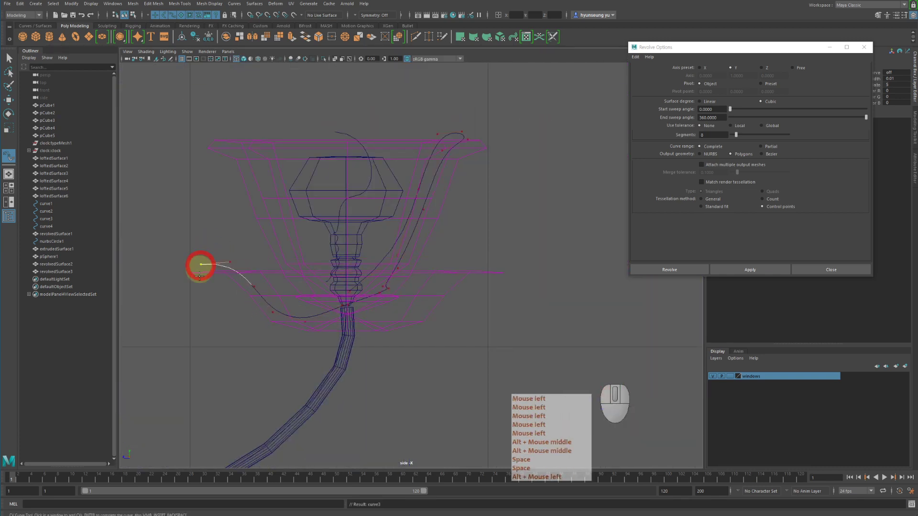
pyautogui.click(219, 323)
pyautogui.click(297, 363)
pyautogui.press('BackSpace')
pyautogui.press('BackSpace')
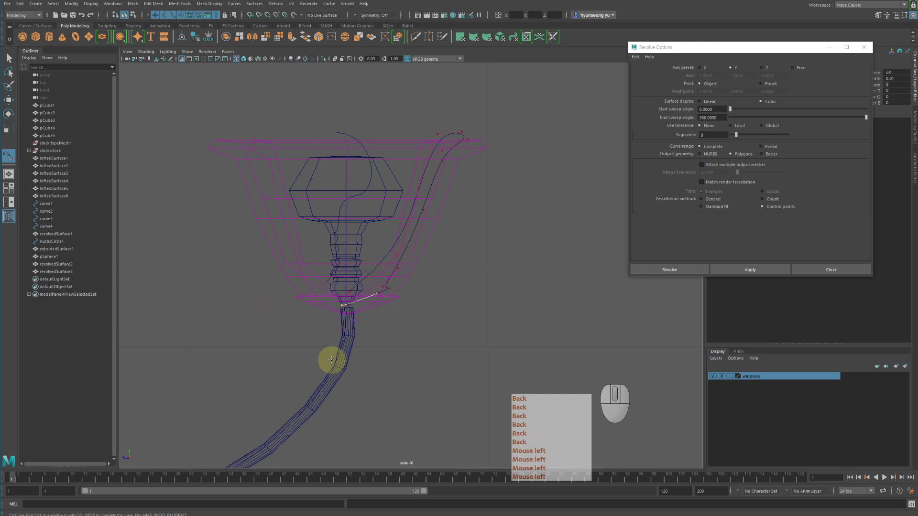
pyautogui.press('w')
pyautogui.click(448, 307)
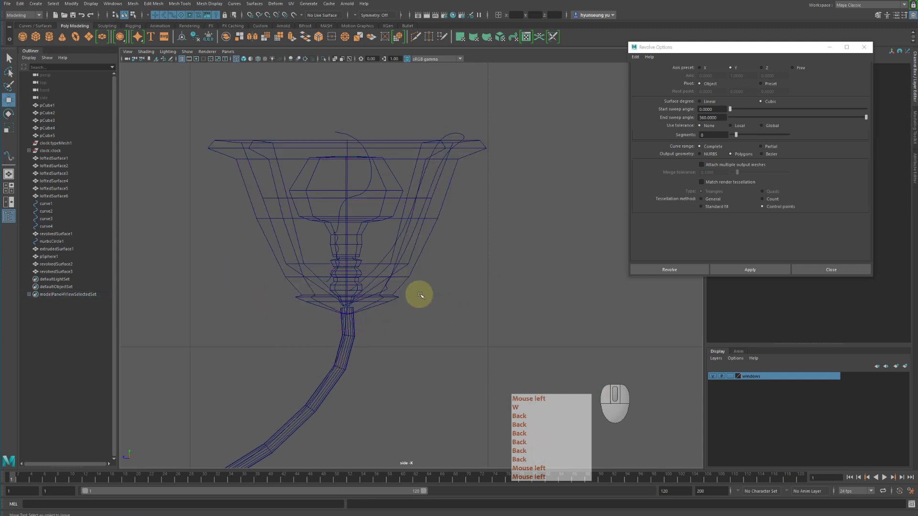
# Examine the shade, bulb and arm in perspective with shaded display.
pyautogui.press('space')
pyautogui.press('space')
pyautogui.keyDown('alt'); pyautogui.moveTo(496, 196); pyautogui.dragTo(500, 205); pyautogui.keyUp('alt')
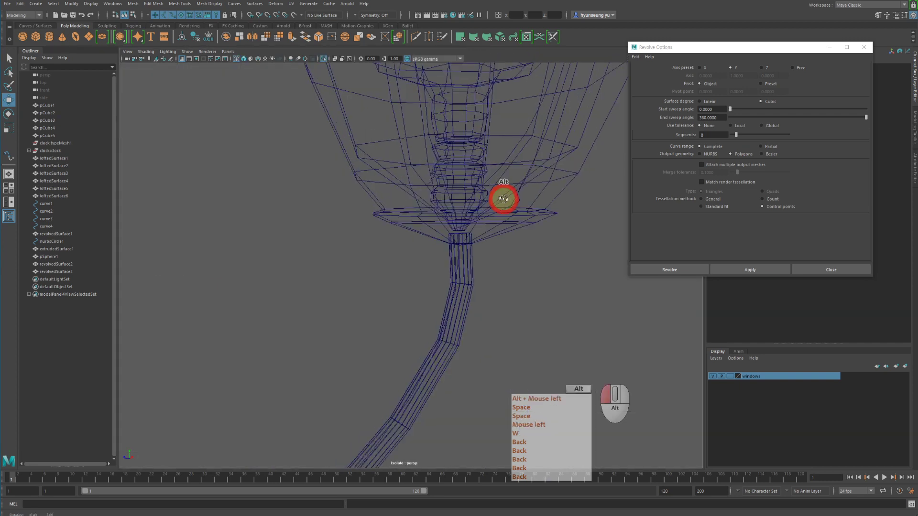
pyautogui.keyDown('alt'); pyautogui.moveTo(500, 205); pyautogui.dragTo(475, 209, button='right'); pyautogui.keyUp('alt')
pyautogui.press('5')
pyautogui.keyDown('alt'); pyautogui.moveTo(522, 248); pyautogui.dragTo(483, 242); pyautogui.keyUp('alt')
pyautogui.keyDown('alt'); pyautogui.moveTo(483, 242); pyautogui.dragTo(438, 239, button='right'); pyautogui.keyUp('alt')
pyautogui.keyDown('alt'); pyautogui.moveTo(438, 240); pyautogui.dragTo(441, 270); pyautogui.keyUp('alt')
# Move the top end control vertex of the bulb's profile curve (curve4) slightly sideways along Z in the side view.
pyautogui.click(436, 266)
pyautogui.press('space')
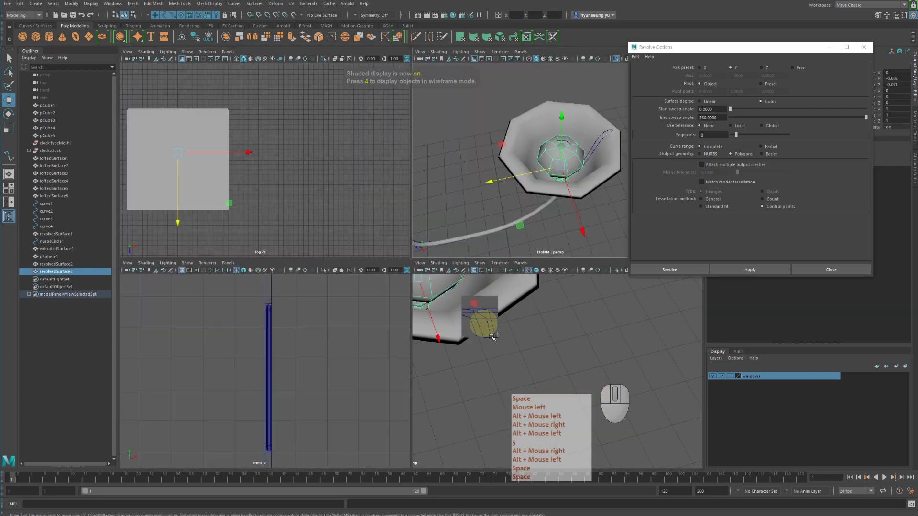
pyautogui.press('space')
pyautogui.keyDown('alt'); pyautogui.moveTo(475, 291); pyautogui.dragTo(440, 220, button='middle'); pyautogui.keyUp('alt')
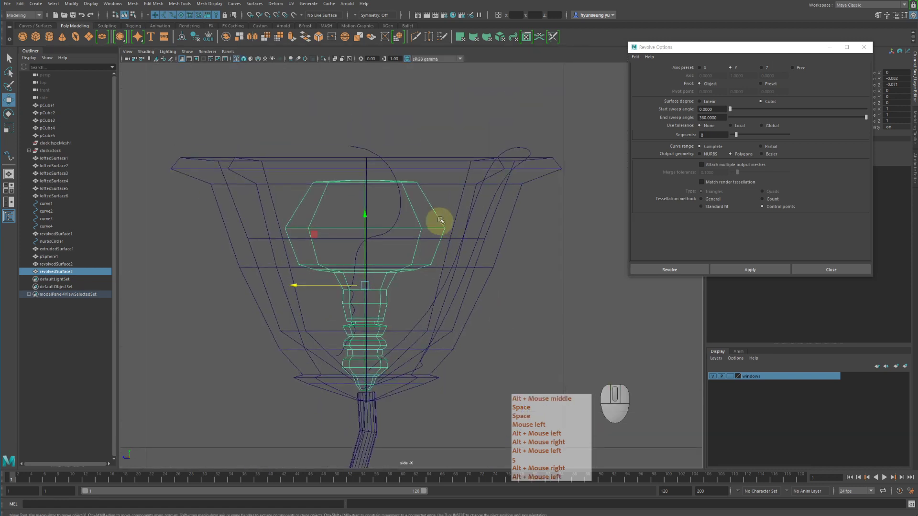
pyautogui.moveTo(442, 128); pyautogui.dragTo(407, 127, button='right')
pyautogui.moveTo(340, 124); pyautogui.dragTo(364, 157)
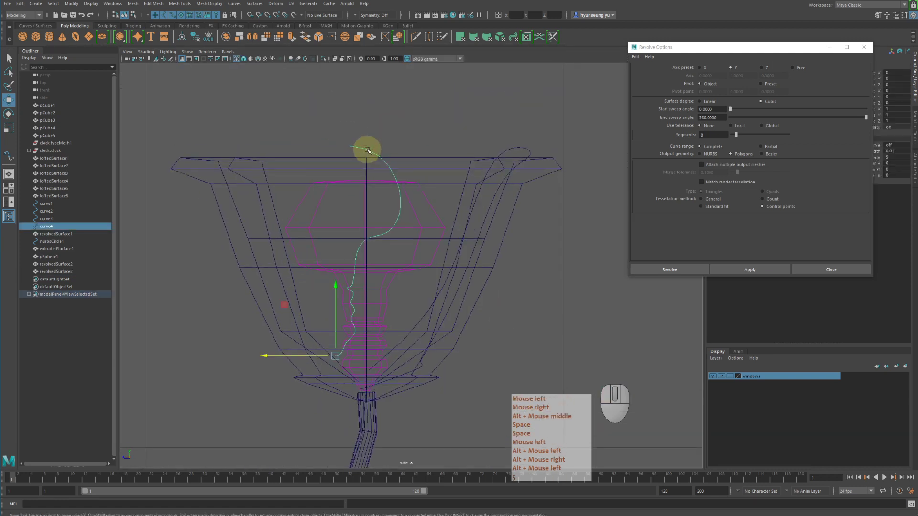
pyautogui.click(371, 151)
pyautogui.moveTo(421, 129); pyautogui.dragTo(383, 128, button='right')
pyautogui.press('w')
pyautogui.moveTo(336, 122); pyautogui.dragTo(304, 147)
pyautogui.press('z')
pyautogui.press('space')
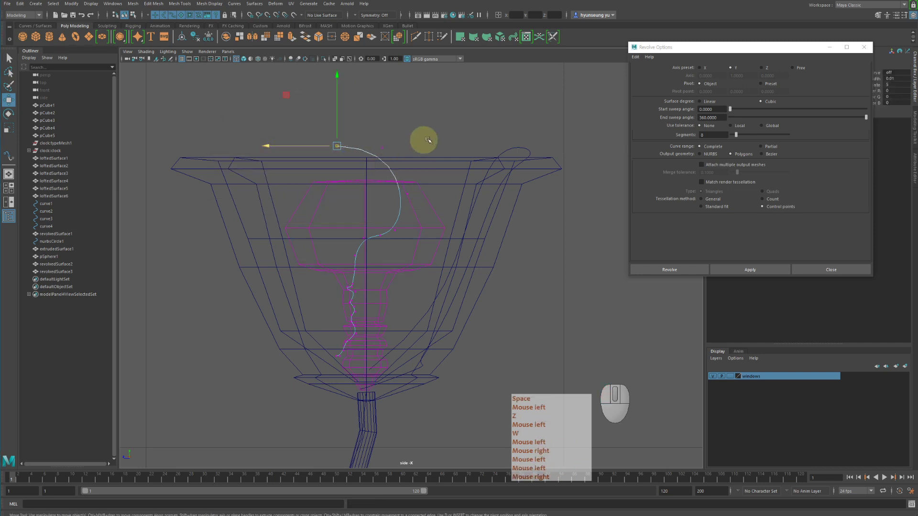
pyautogui.press('space')
# Fine-tune the end vertex of the bulb's curve along Z in perspective while checking the top of the bulb.
pyautogui.keyDown('alt'); pyautogui.moveTo(487, 137); pyautogui.dragTo(490, 156); pyautogui.keyUp('alt')
pyautogui.keyDown('alt'); pyautogui.moveTo(491, 157); pyautogui.dragTo(533, 187, button='right'); pyautogui.keyUp('alt')
pyautogui.keyDown('alt'); pyautogui.moveTo(533, 188); pyautogui.dragTo(538, 191, button='middle'); pyautogui.keyUp('alt')
pyautogui.moveTo(538, 191); pyautogui.dragTo(535, 190, button='middle')
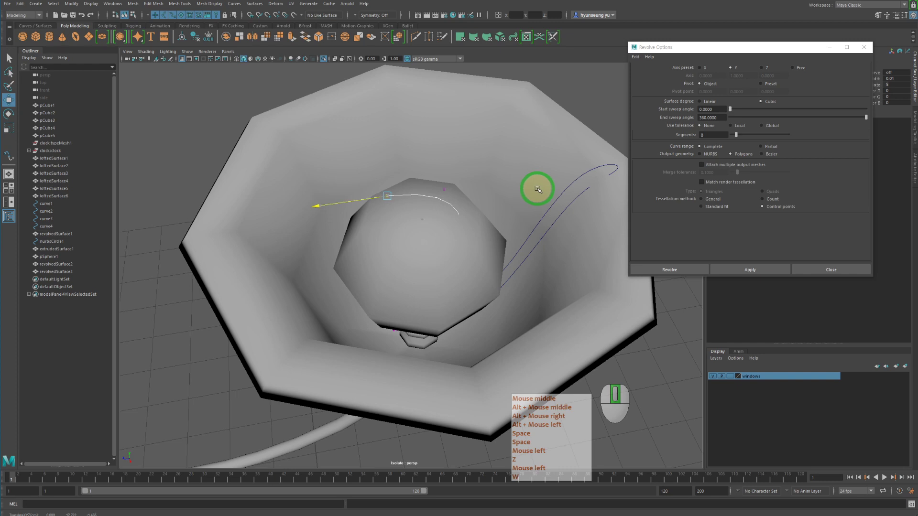
pyautogui.moveTo(539, 189); pyautogui.dragTo(532, 189, button='middle')
# Examine the whole lamp from several angles in both wireframe and shaded display.
pyautogui.keyDown('alt'); pyautogui.moveTo(532, 188); pyautogui.dragTo(452, 206, button='right'); pyautogui.keyUp('alt')
pyautogui.keyDown('alt'); pyautogui.moveTo(452, 206); pyautogui.dragTo(495, 224); pyautogui.keyUp('alt')
pyautogui.click(495, 225)
pyautogui.keyDown('alt'); pyautogui.moveTo(495, 225); pyautogui.dragTo(389, 230, button='right'); pyautogui.keyUp('alt')
pyautogui.keyDown('alt'); pyautogui.moveTo(389, 231); pyautogui.dragTo(501, 212); pyautogui.keyUp('alt')
pyautogui.click(501, 213)
pyautogui.keyDown('alt'); pyautogui.moveTo(437, 261); pyautogui.dragTo(485, 248, button='middle'); pyautogui.keyUp('alt')
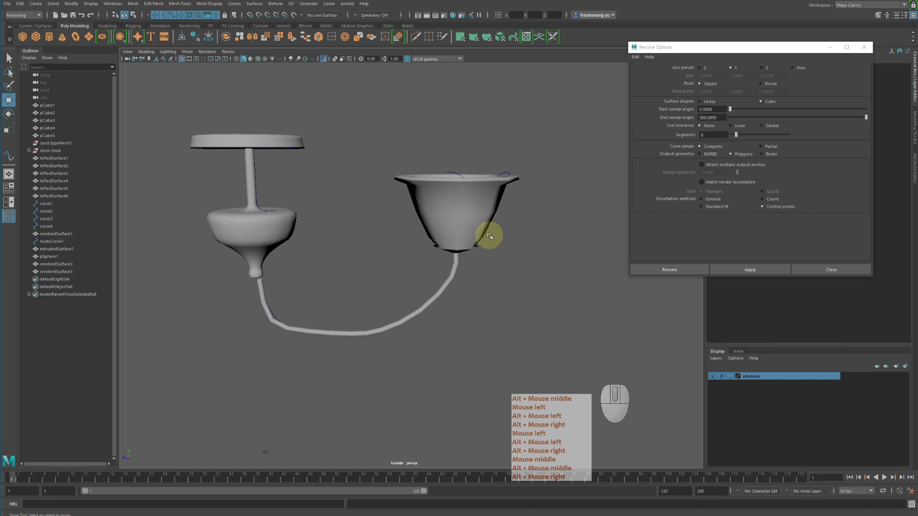
pyautogui.click(476, 227)
pyautogui.keyDown('alt'); pyautogui.moveTo(476, 227); pyautogui.dragTo(491, 236); pyautogui.keyUp('alt')
pyautogui.press('4')
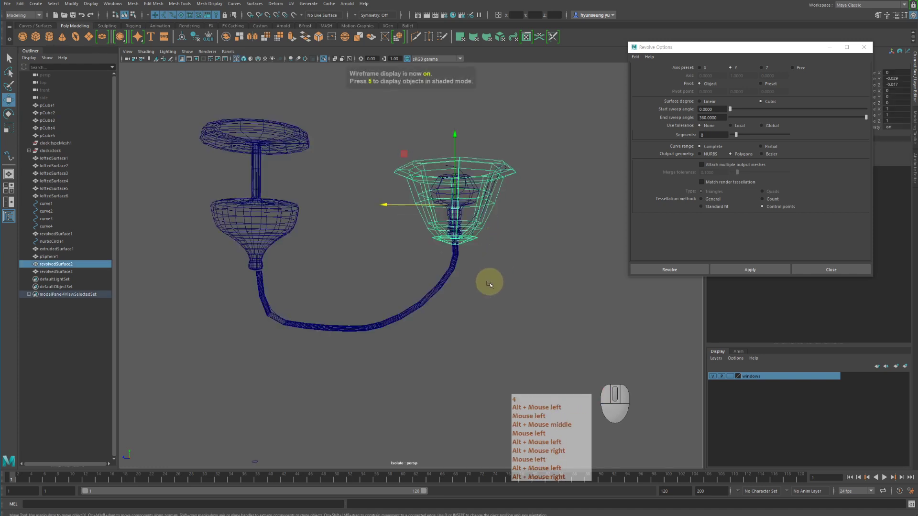
pyautogui.press('5')
pyautogui.moveTo(407, 285)
pyautogui.keyDown('alt'); pyautogui.mouseDown()
pyautogui.moveTo(424, 288)
pyautogui.moveTo(420, 306)
pyautogui.moveTo(414, 301)
pyautogui.mouseUp(); pyautogui.keyUp('alt')
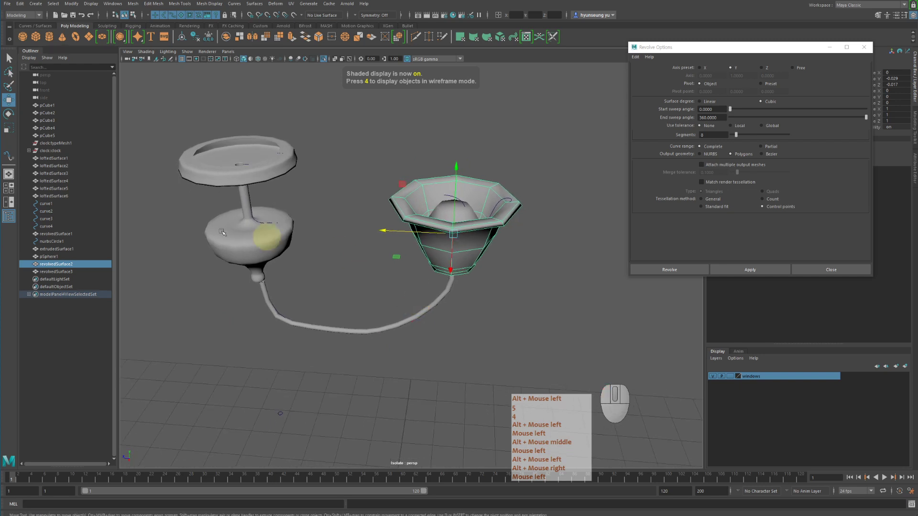
# Try moving the bulb and shade profile curves (curve4 and curve3) to test their link to the meshes, and undo the moves.
pyautogui.click(565, 249)
pyautogui.click(508, 206)
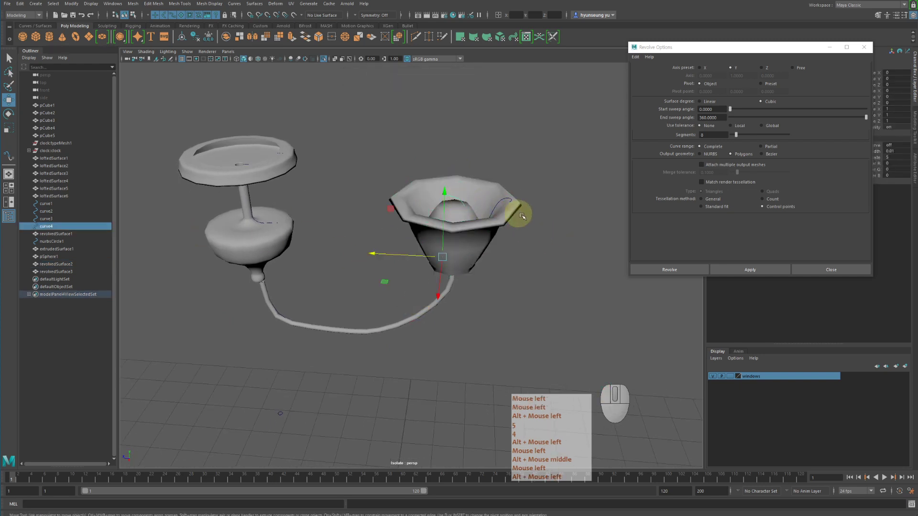
pyautogui.keyDown('shift'); pyautogui.click(494, 199); pyautogui.keyUp('shift')
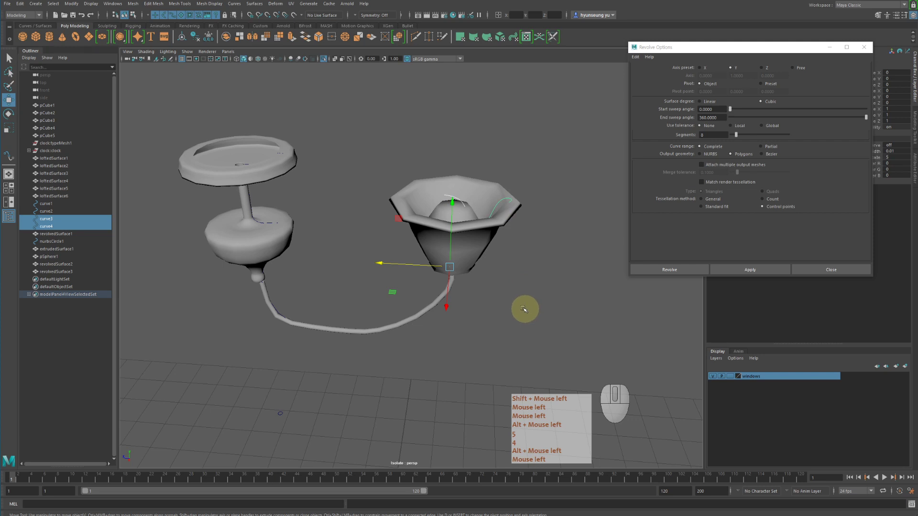
pyautogui.moveTo(510, 298); pyautogui.dragTo(543, 225, button='middle')
pyautogui.press('z')
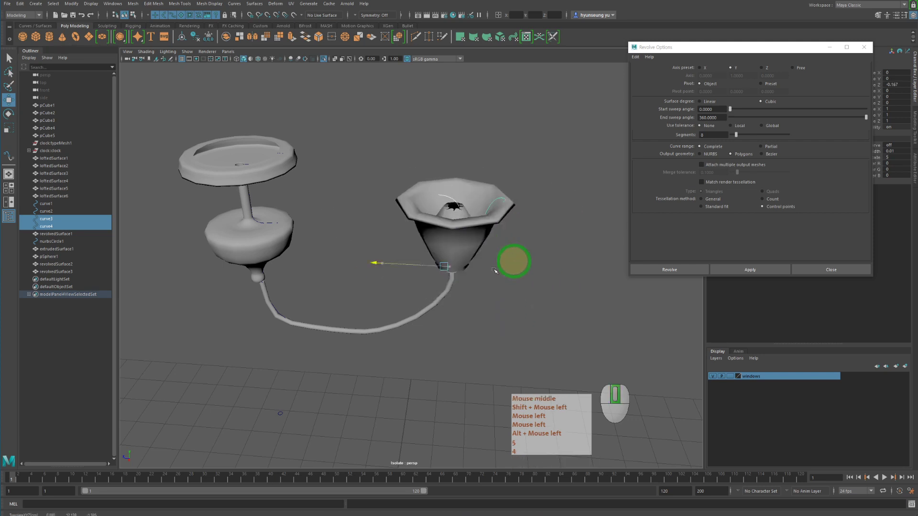
pyautogui.moveTo(475, 266); pyautogui.dragTo(436, 229)
pyautogui.press('z')
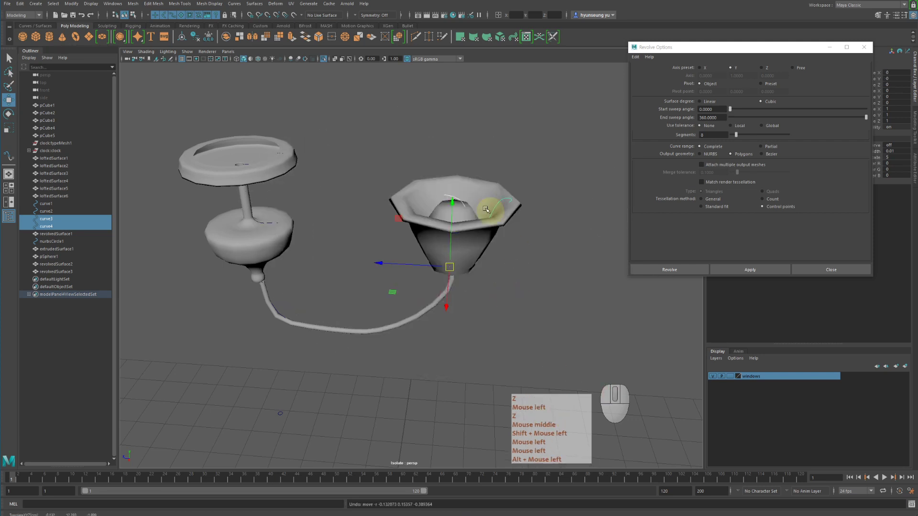
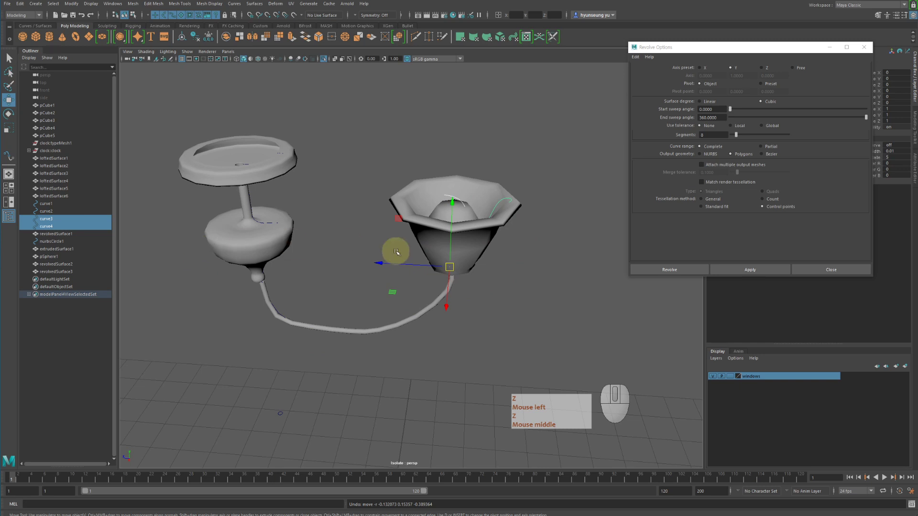
# Try deleting curve1 to curve4 together with nurbsCircle1, and undo the deletion.
pyautogui.moveTo(61, 202); pyautogui.dragTo(60, 224)
pyautogui.keyDown('ctrl'); pyautogui.click(55, 241); pyautogui.keyUp('ctrl')
pyautogui.keyDown('alt'); pyautogui.moveTo(267, 273); pyautogui.dragTo(289, 253); pyautogui.keyUp('alt')
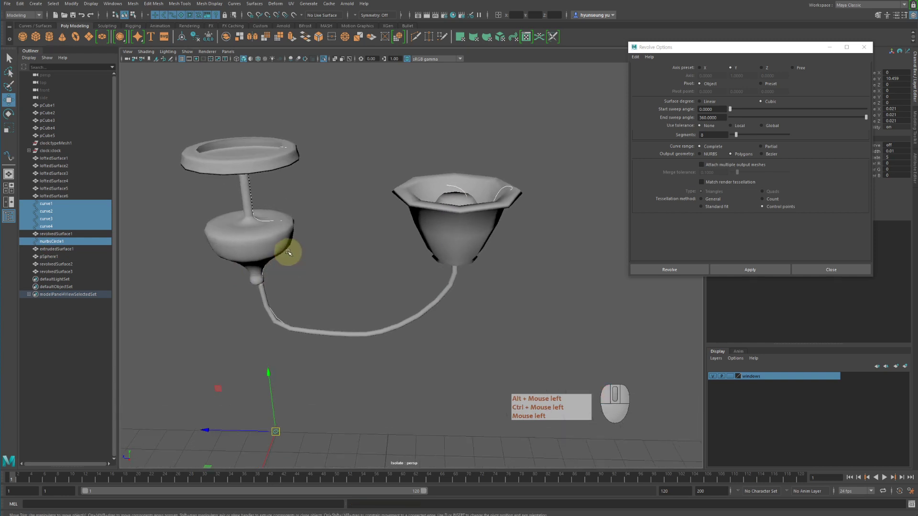
pyautogui.press('Delete')
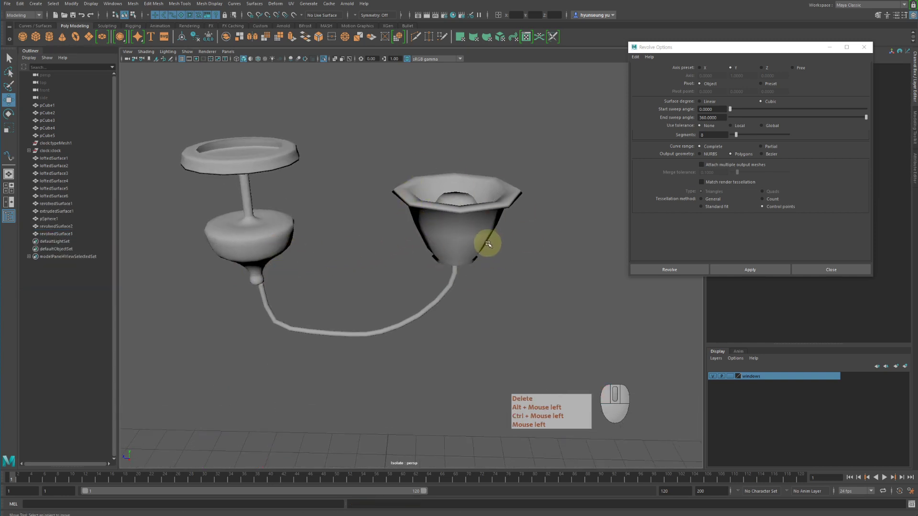
pyautogui.press('z')
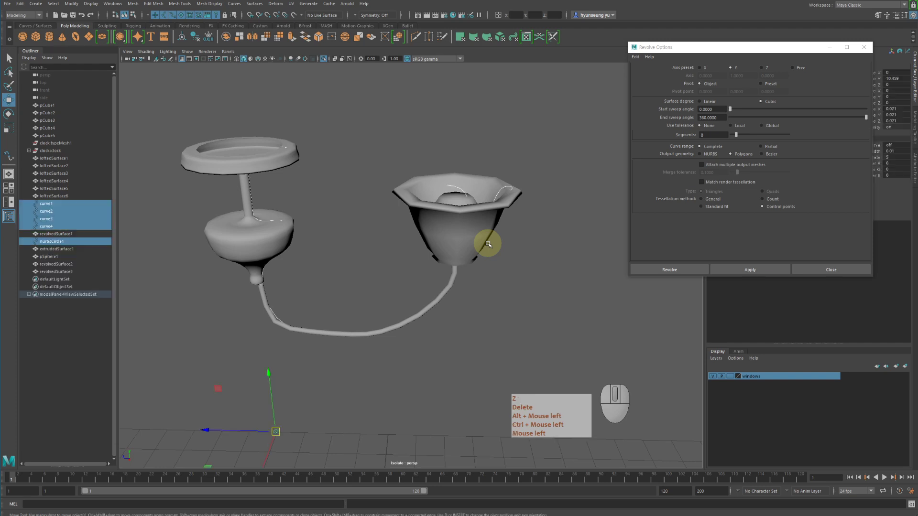
# Delete the construction history of the lamp's revolved and extruded surfaces together with their profile curves.
pyautogui.keyDown('alt'); pyautogui.moveTo(278, 266); pyautogui.dragTo(265, 243); pyautogui.keyUp('alt')
pyautogui.keyDown('alt'); pyautogui.moveTo(265, 243); pyautogui.dragTo(254, 239, button='right'); pyautogui.keyUp('alt')
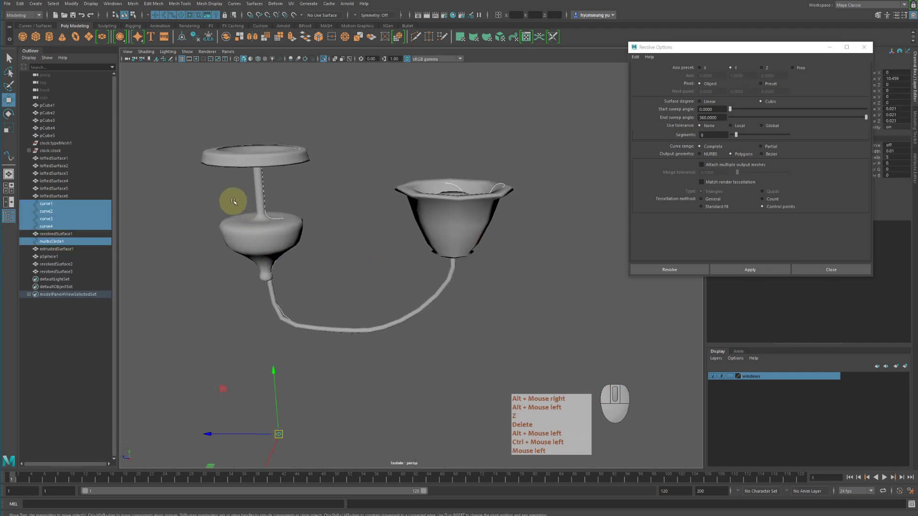
pyautogui.moveTo(194, 136); pyautogui.dragTo(417, 310)
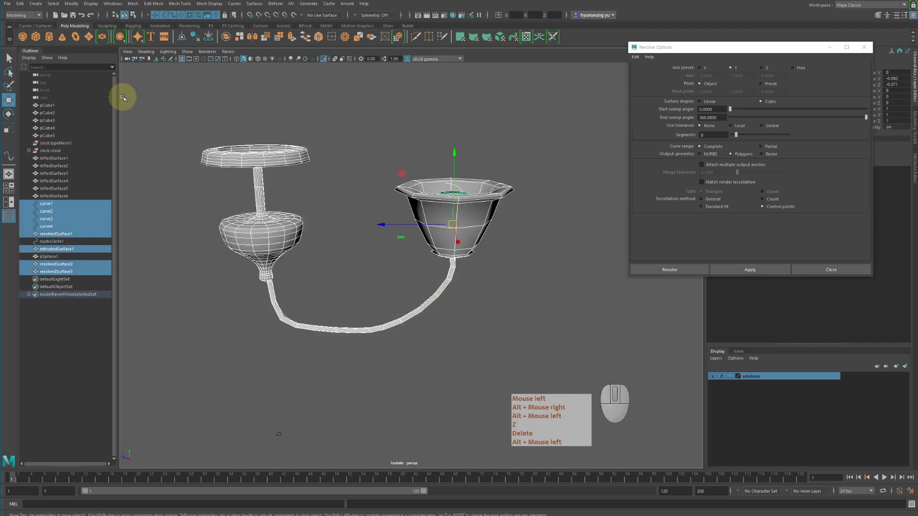
pyautogui.click(20, 4)
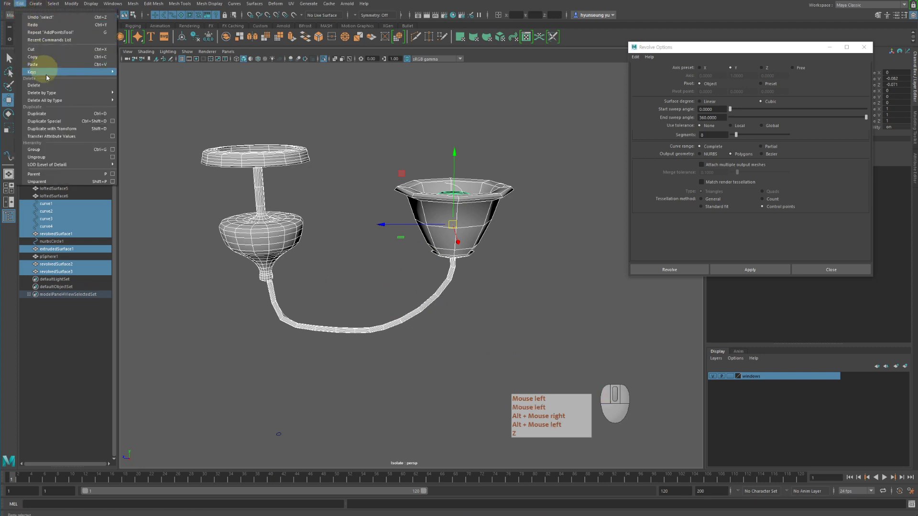
pyautogui.moveTo(56, 99)
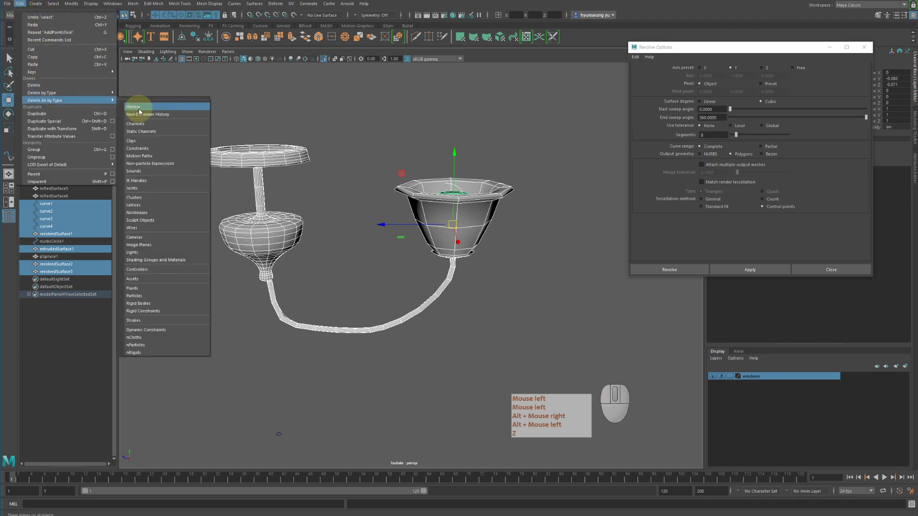
pyautogui.moveTo(90, 92)
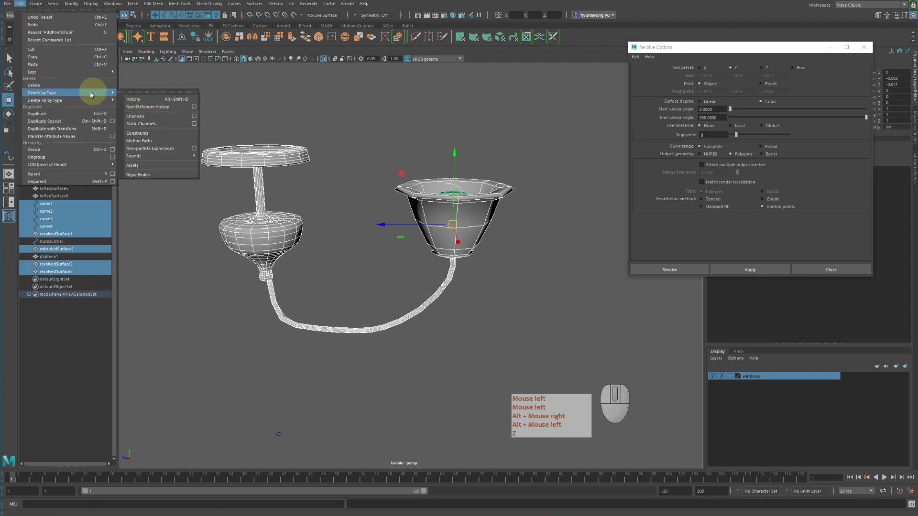
pyautogui.click(136, 100)
pyautogui.click(548, 303)
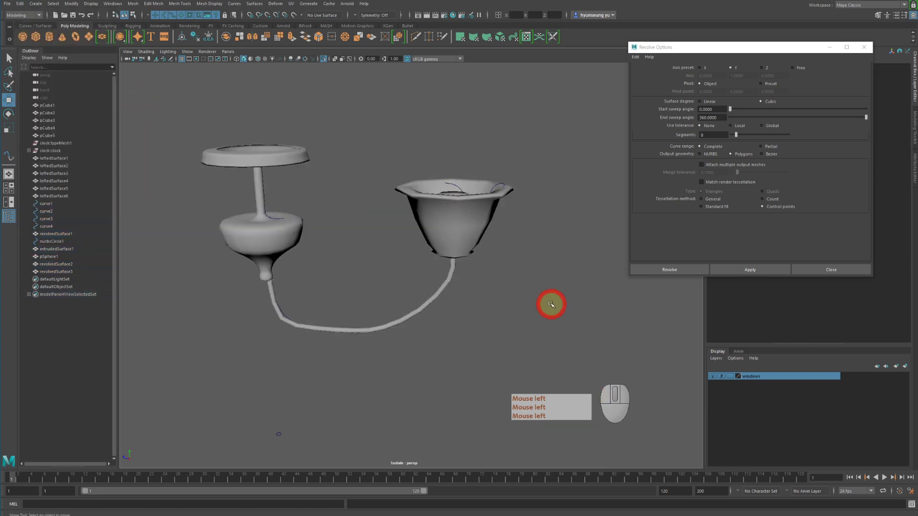
# Delete curve1 to curve4 and nurbsCircle1 after test-moving the four curves and undoing those moves.
pyautogui.moveTo(48, 204); pyautogui.dragTo(47, 226)
pyautogui.press('w')
pyautogui.moveTo(349, 234); pyautogui.dragTo(375, 291, button='middle')
pyautogui.press('z')
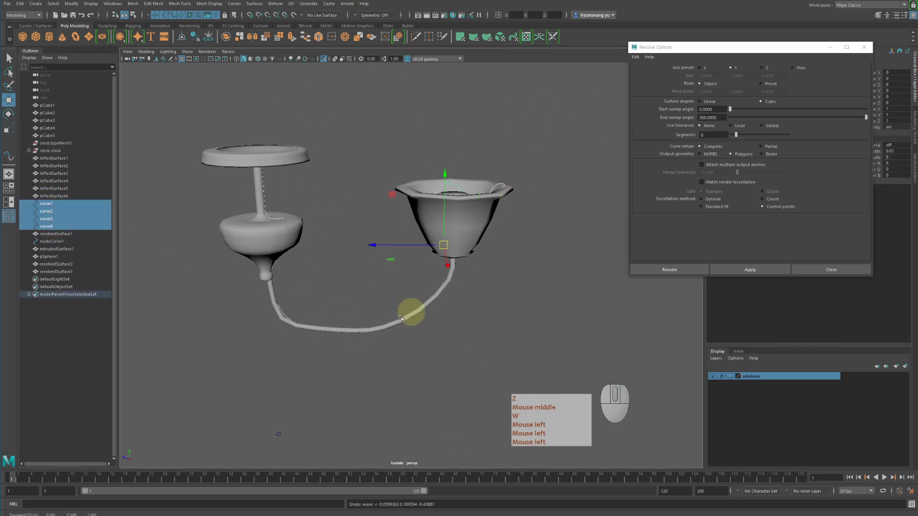
pyautogui.moveTo(471, 350); pyautogui.dragTo(502, 292, button='middle')
pyautogui.press('z')
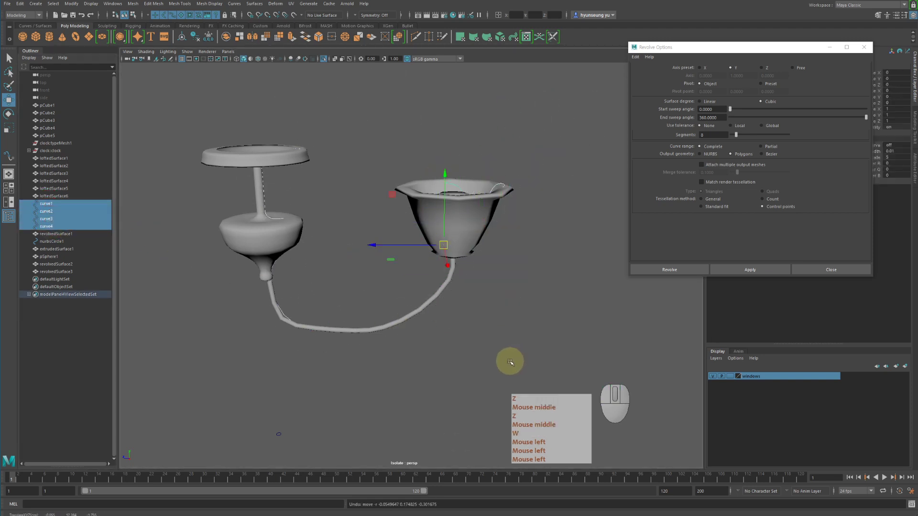
pyautogui.keyDown('ctrl'); pyautogui.click(60, 241); pyautogui.keyUp('ctrl')
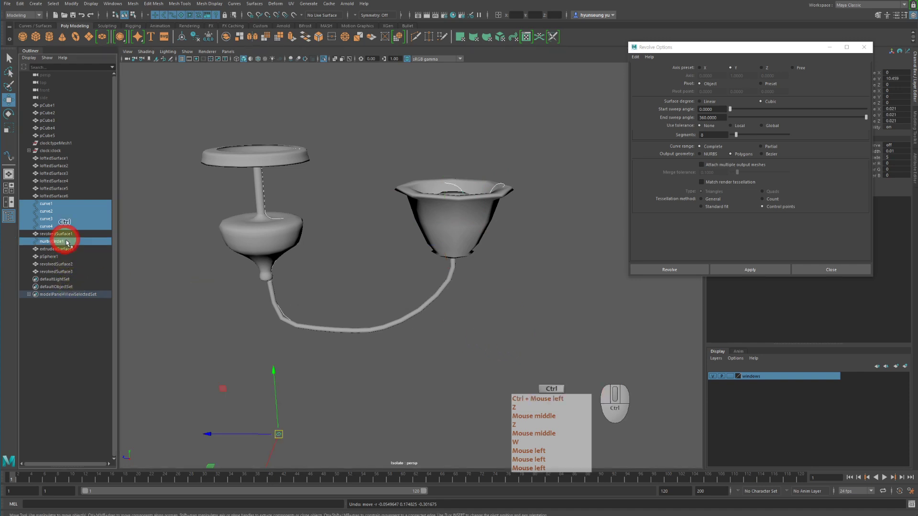
pyautogui.press('Delete')
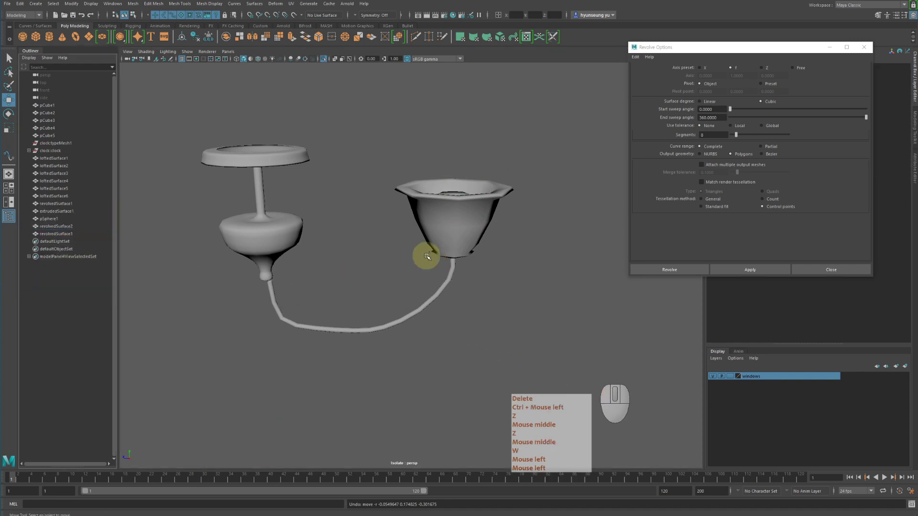
# Select the curved arm, shade and bulb surfaces together (extrudedSurface1, revolvedSurface2 and revolvedSurface3).
pyautogui.keyDown('alt'); pyautogui.moveTo(423, 253); pyautogui.dragTo(402, 243); pyautogui.keyUp('alt')
pyautogui.moveTo(388, 171); pyautogui.dragTo(541, 306)
pyautogui.keyDown('alt'); pyautogui.moveTo(492, 285); pyautogui.dragTo(477, 242); pyautogui.keyUp('alt')
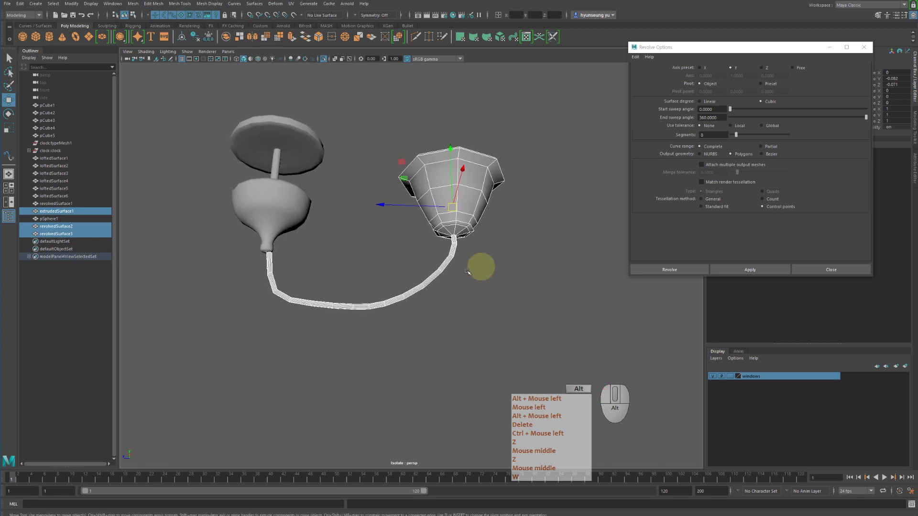
pyautogui.keyDown('alt'); pyautogui.moveTo(411, 293); pyautogui.dragTo(449, 270, button='middle'); pyautogui.keyUp('alt')
pyautogui.keyDown('alt'); pyautogui.moveTo(449, 270); pyautogui.dragTo(411, 293); pyautogui.keyUp('alt')
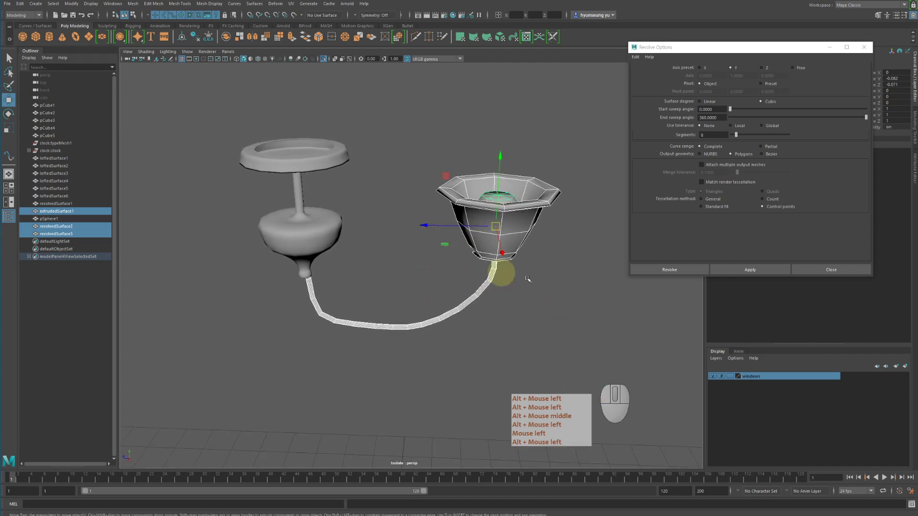
pyautogui.moveTo(497, 292)
pyautogui.keyDown('alt'); pyautogui.mouseDown()
pyautogui.moveTo(488, 294)
pyautogui.moveTo(494, 289)
pyautogui.mouseUp(); pyautogui.keyUp('alt')
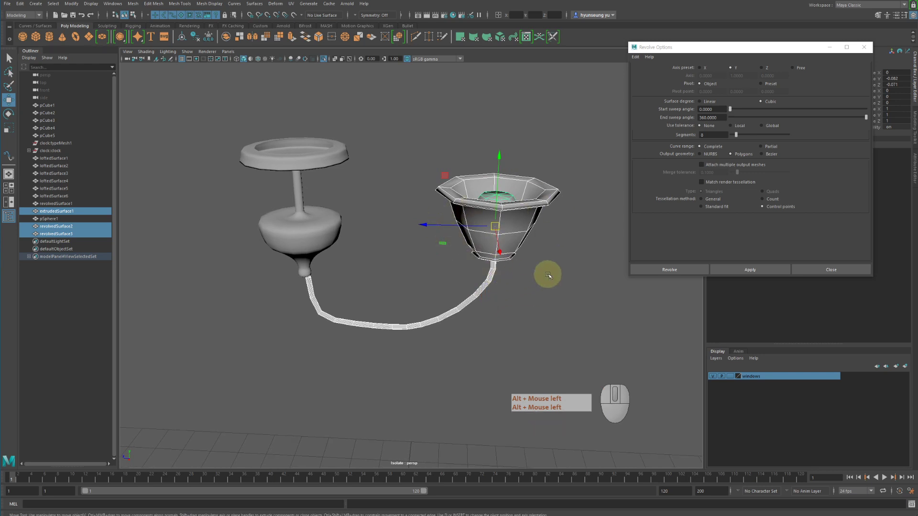
pyautogui.keyDown('alt'); pyautogui.moveTo(547, 274); pyautogui.dragTo(538, 296); pyautogui.keyUp('alt')
pyautogui.keyDown('alt'); pyautogui.moveTo(539, 297); pyautogui.dragTo(547, 250, button='middle'); pyautogui.keyUp('alt')
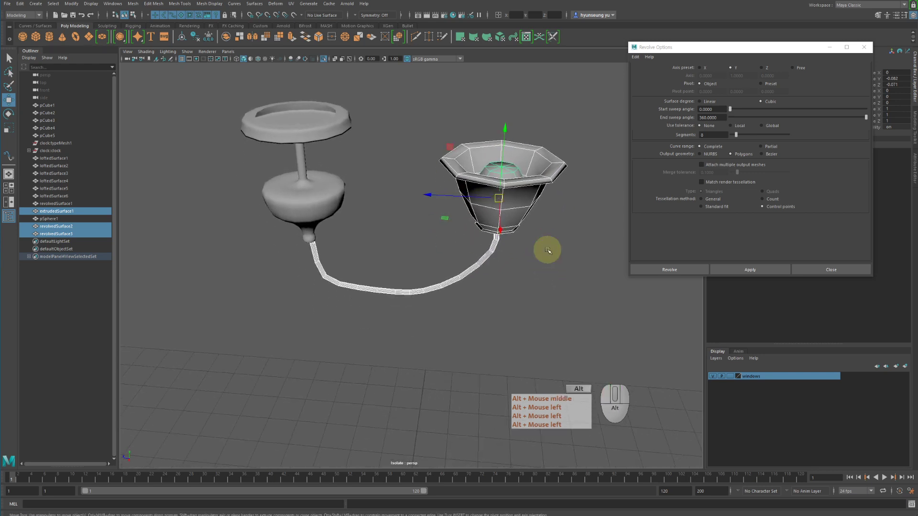
# Try rotating the selected arm, shade and bulb about the vertical axis, and undo the rotation.
pyautogui.press('e')
pyautogui.moveTo(518, 230)
pyautogui.mouseDown()
pyautogui.moveTo(490, 225)
pyautogui.moveTo(514, 232)
pyautogui.mouseUp()
pyautogui.hotkey('ctrl', 'z')
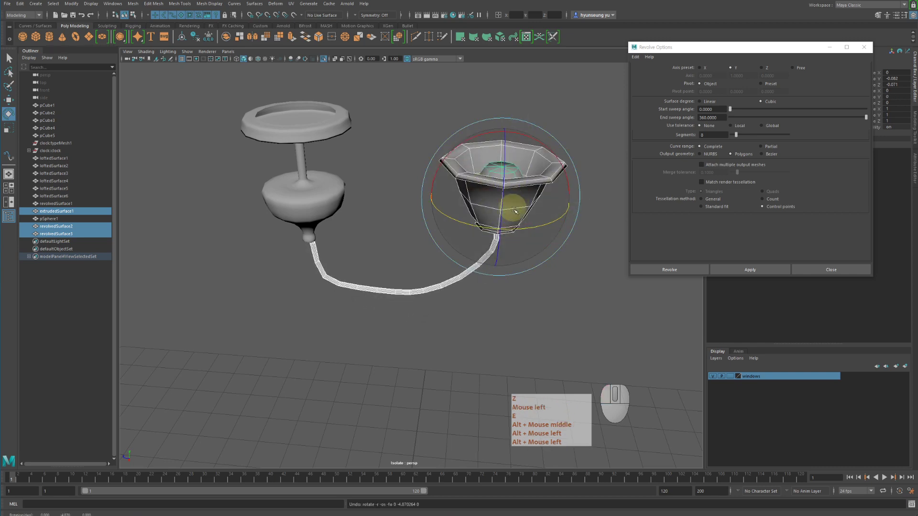
# Group the selected arm, shade and bulb surfaces into one group.
pyautogui.keyDown('alt'); pyautogui.moveTo(531, 278); pyautogui.dragTo(523, 266); pyautogui.keyUp('alt')
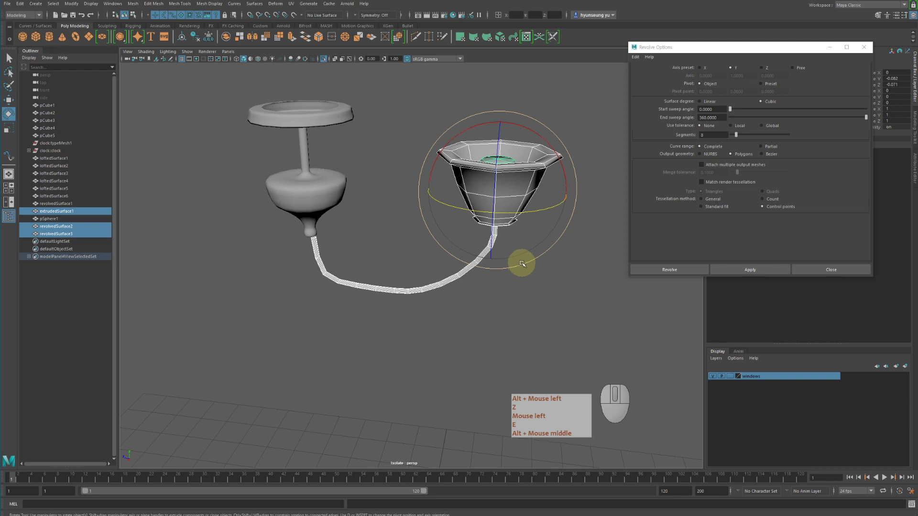
pyautogui.hotkey('ctrl', 'g')
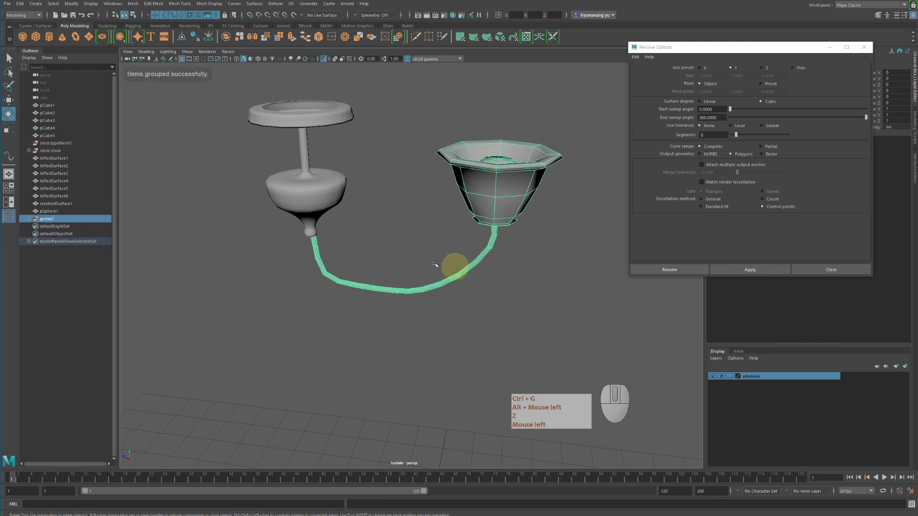
pyautogui.keyDown('alt'); pyautogui.moveTo(444, 264); pyautogui.dragTo(398, 238); pyautogui.keyUp('alt')
pyautogui.press('w')
pyautogui.keyDown('alt'); pyautogui.moveTo(475, 260); pyautogui.dragTo(459, 267); pyautogui.keyUp('alt')
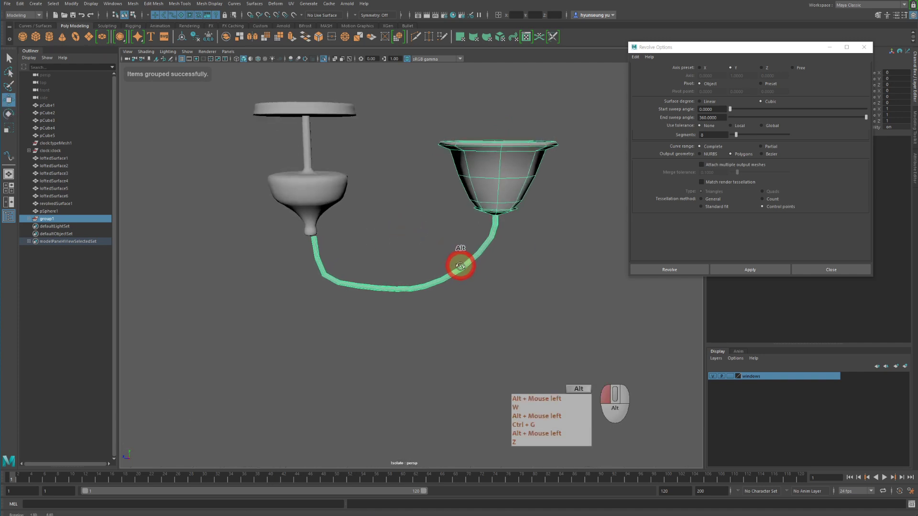
# Try moving the new arm group along Z from its pivot at the origin, and undo the move.
pyautogui.keyDown('alt'); pyautogui.moveTo(459, 266); pyautogui.dragTo(252, 236, button='right'); pyautogui.keyUp('alt')
pyautogui.keyDown('alt'); pyautogui.moveTo(252, 236); pyautogui.dragTo(469, 171, button='middle'); pyautogui.keyUp('alt')
pyautogui.keyDown('alt'); pyautogui.moveTo(470, 170); pyautogui.dragTo(351, 339, button='right'); pyautogui.keyUp('alt')
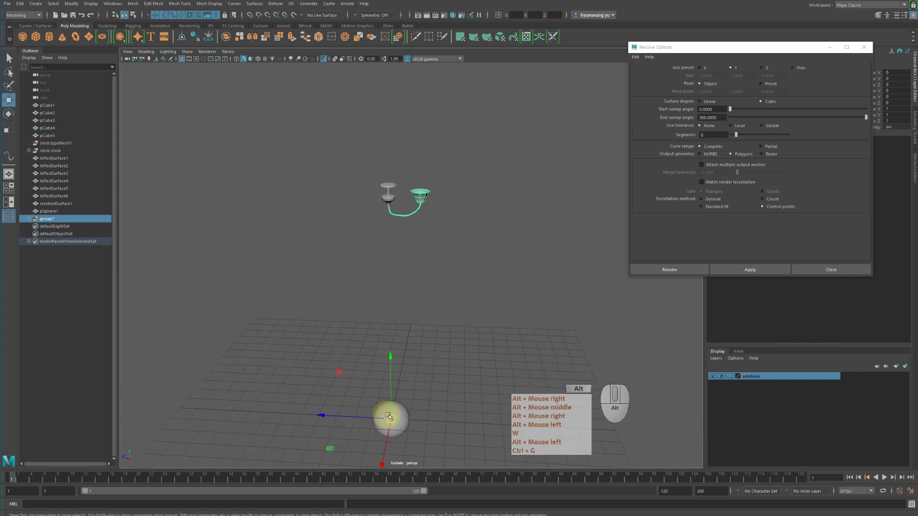
pyautogui.moveTo(331, 415); pyautogui.dragTo(364, 404)
pyautogui.press('z')
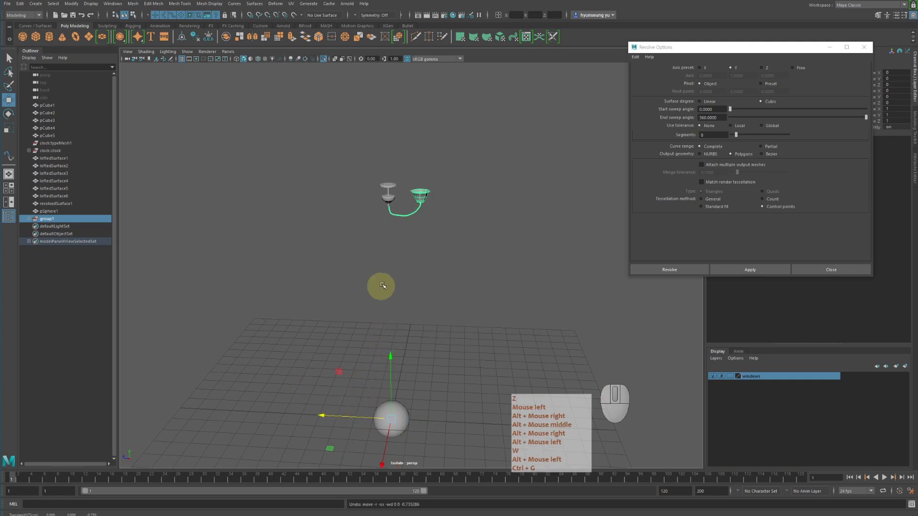
# Duplicate the group that holds the arm, shade and bulb.
pyautogui.keyDown('alt'); pyautogui.scroll(4, 420, 261); pyautogui.keyUp('alt')
pyautogui.keyDown('alt'); pyautogui.moveTo(433, 217); pyautogui.dragTo(460, 300, button='middle'); pyautogui.keyUp('alt')
pyautogui.keyDown('alt'); pyautogui.moveTo(460, 299); pyautogui.dragTo(356, 234, button='right'); pyautogui.keyUp('alt')
pyautogui.keyDown('alt'); pyautogui.moveTo(356, 234); pyautogui.dragTo(384, 278, button='middle'); pyautogui.keyUp('alt')
pyautogui.keyDown('alt'); pyautogui.moveTo(385, 278); pyautogui.dragTo(415, 279); pyautogui.keyUp('alt')
pyautogui.keyDown('alt'); pyautogui.moveTo(415, 279); pyautogui.dragTo(448, 278, button='right'); pyautogui.keyUp('alt')
pyautogui.keyDown('alt'); pyautogui.moveTo(448, 278); pyautogui.dragTo(518, 272, button='middle'); pyautogui.keyUp('alt')
pyautogui.hotkey('ctrl', 'd')
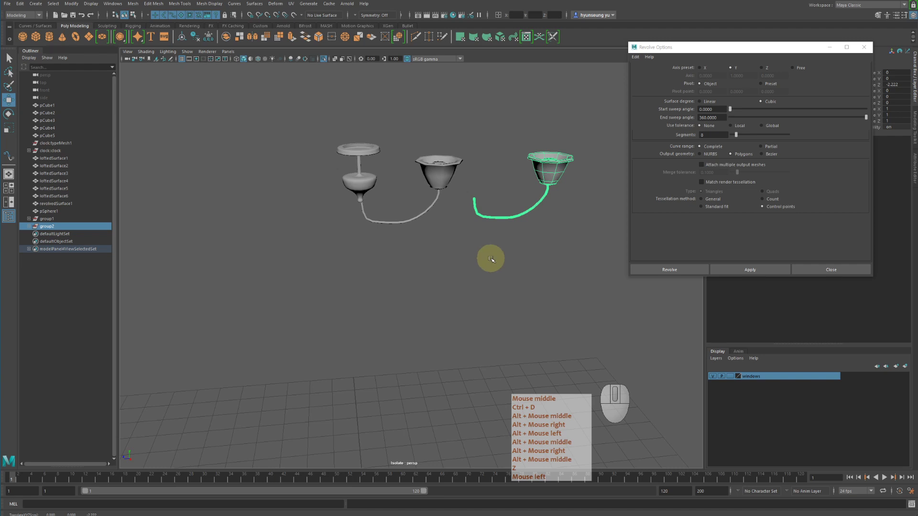
# Test-move the duplicated arm group along Z, undoing each move.
pyautogui.press('z')
pyautogui.keyDown('alt'); pyautogui.moveTo(443, 253); pyautogui.dragTo(430, 251); pyautogui.keyUp('alt')
pyautogui.moveTo(427, 259); pyautogui.dragTo(461, 280, button='middle')
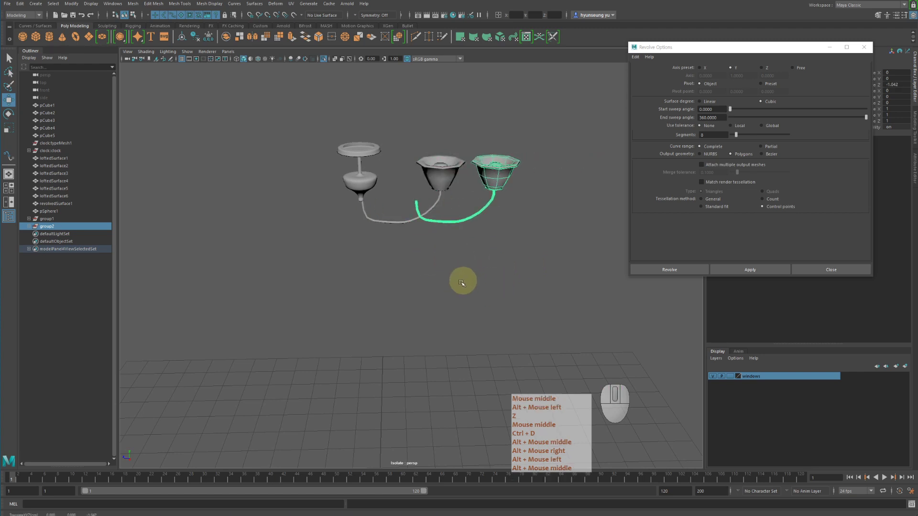
pyautogui.press('z')
# Raise the duplicated group's pivot from the ground up to the height of the lamp's arm.
pyautogui.press('e')
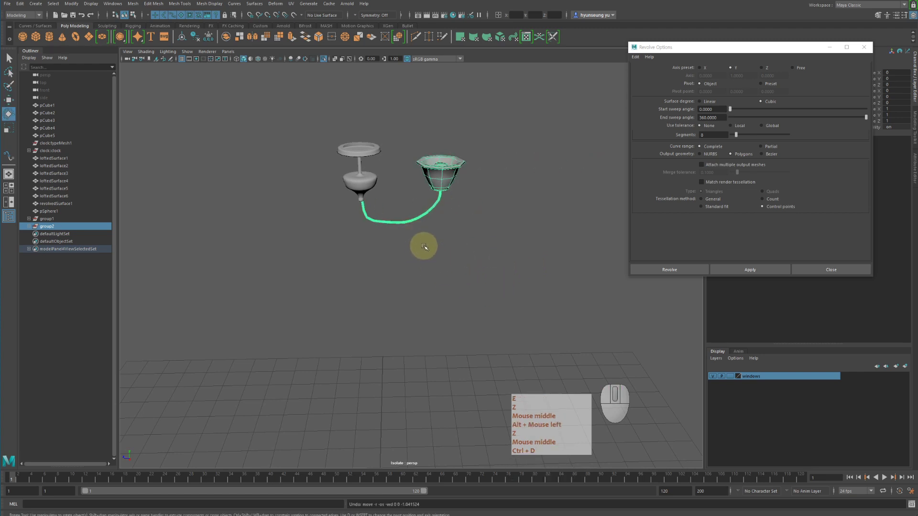
pyautogui.keyDown('alt'); pyautogui.moveTo(429, 249); pyautogui.dragTo(322, 246, button='right'); pyautogui.keyUp('alt')
pyautogui.keyDown('alt'); pyautogui.moveTo(408, 297); pyautogui.dragTo(413, 235, button='middle'); pyautogui.keyUp('alt')
pyautogui.keyDown('alt'); pyautogui.moveTo(449, 392); pyautogui.dragTo(450, 352); pyautogui.keyUp('alt')
pyautogui.keyDown('alt'); pyautogui.moveTo(449, 361); pyautogui.dragTo(450, 295, button='middle'); pyautogui.keyUp('alt')
pyautogui.press('w')
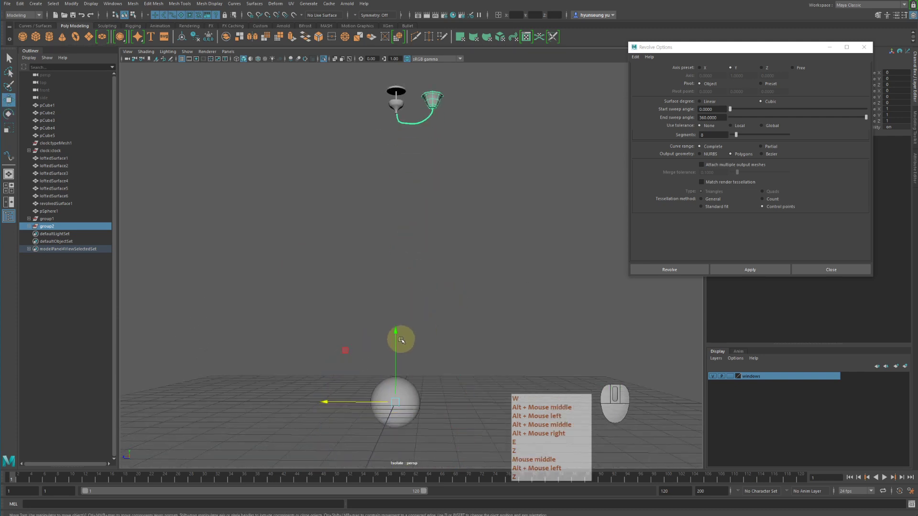
pyautogui.press('d')
pyautogui.moveTo(396, 331); pyautogui.dragTo(411, 119)
pyautogui.scroll(1, 433, 225)
pyautogui.moveTo(433, 226); pyautogui.dragTo(458, 144, button='middle')
pyautogui.keyDown('alt'); pyautogui.moveTo(456, 154); pyautogui.dragTo(500, 173, button='right'); pyautogui.keyUp('alt')
pyautogui.keyDown('alt'); pyautogui.moveTo(500, 173); pyautogui.dragTo(494, 269, button='middle'); pyautogui.keyUp('alt')
# Rotate the duplicated arm group around the lamp's central axis and set its Rotate Y to 75.
pyautogui.press('f')
pyautogui.keyDown('alt'); pyautogui.moveTo(490, 255); pyautogui.dragTo(375, 237, button='right'); pyautogui.keyUp('alt')
pyautogui.keyDown('alt'); pyautogui.moveTo(376, 238); pyautogui.dragTo(383, 253); pyautogui.keyUp('alt')
pyautogui.press('e')
pyautogui.moveTo(313, 317); pyautogui.dragTo(350, 314)
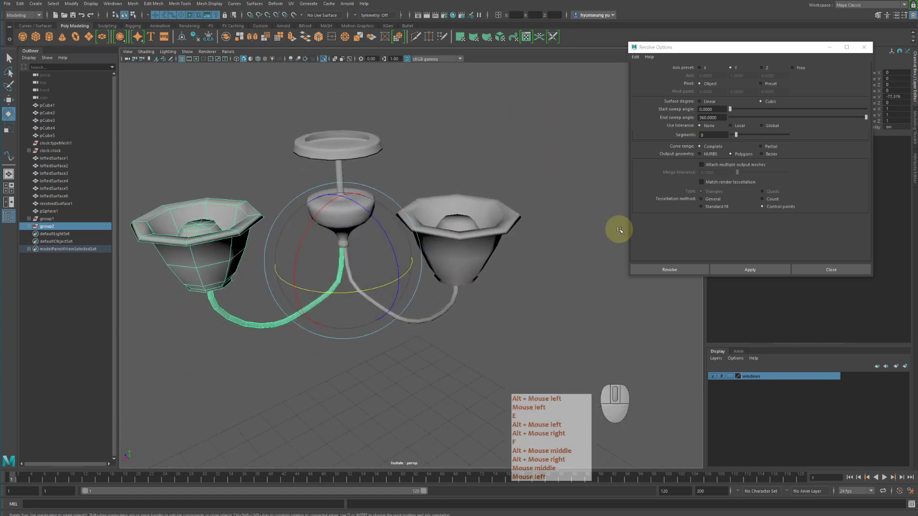
pyautogui.click(896, 97)
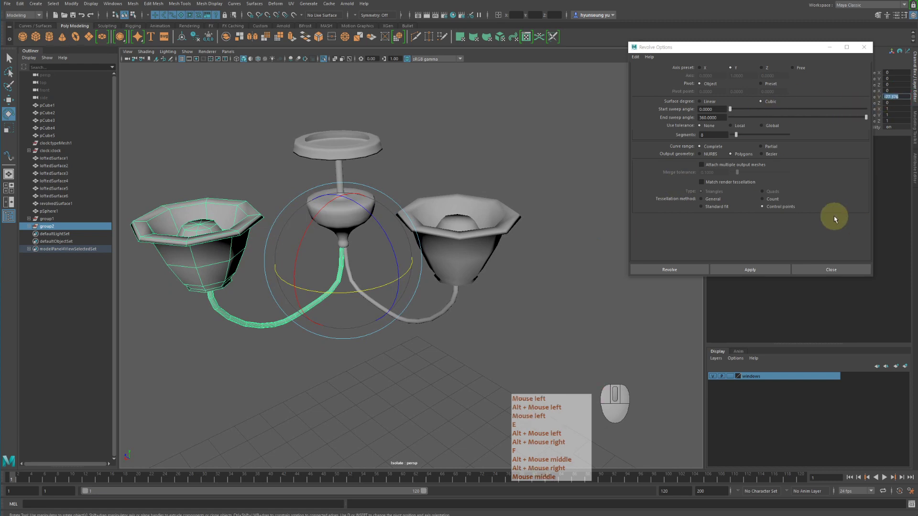
pyautogui.write('75')
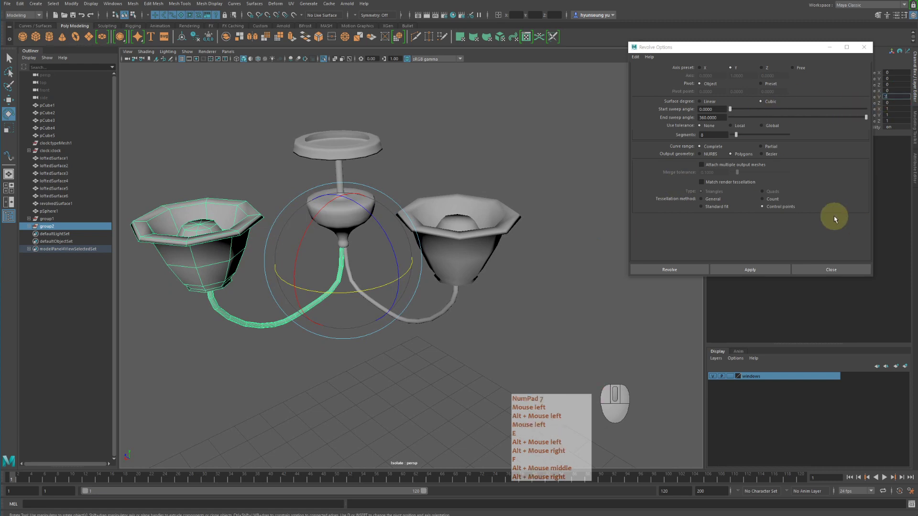
pyautogui.press('Return')
pyautogui.keyDown('alt'); pyautogui.moveTo(537, 318); pyautogui.dragTo(518, 314); pyautogui.keyUp('alt')
pyautogui.keyDown('alt'); pyautogui.moveTo(517, 314); pyautogui.dragTo(447, 310, button='right'); pyautogui.keyUp('alt')
pyautogui.keyDown('alt'); pyautogui.moveTo(448, 310); pyautogui.dragTo(474, 315); pyautogui.keyUp('alt')
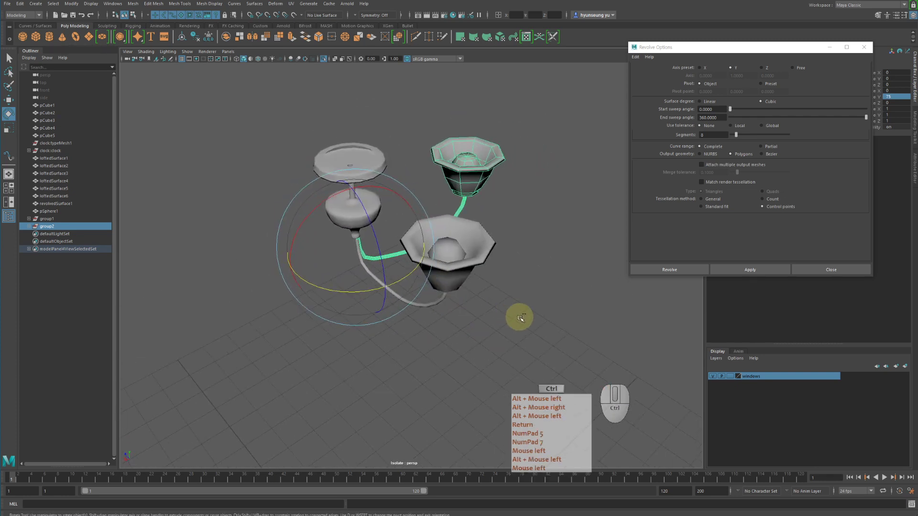
# Try duplicating the rotated arm group again, undo that duplicate, and delete group2.
pyautogui.hotkey('ctrl', 'd')
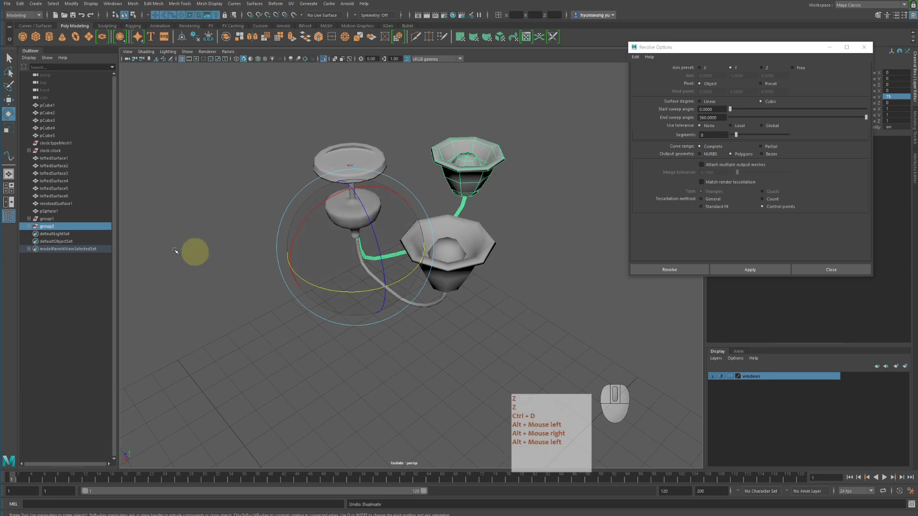
pyautogui.click(81, 227)
pyautogui.press('Delete')
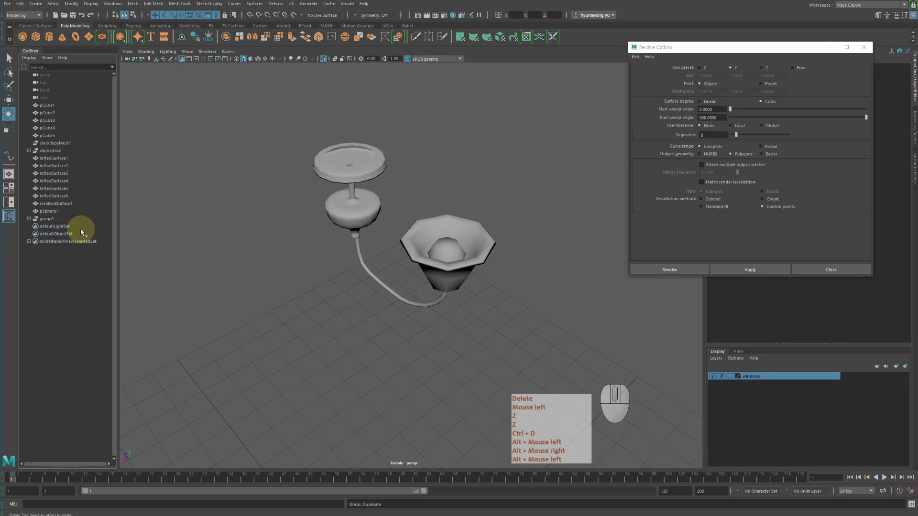
# Select the original arm group, group1, and open the Duplicate Special options.
pyautogui.click(61, 226)
pyautogui.click(62, 219)
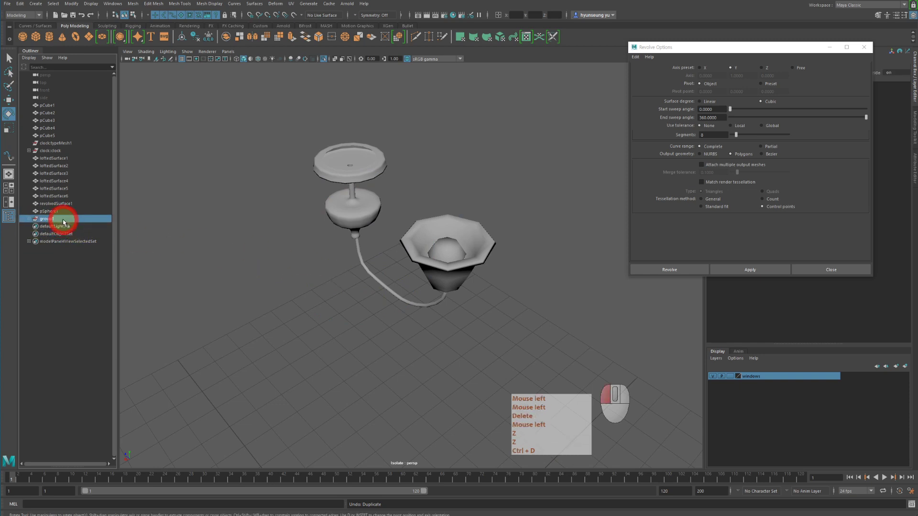
pyautogui.keyDown('alt'); pyautogui.moveTo(232, 258); pyautogui.dragTo(358, 257); pyautogui.keyUp('alt')
pyautogui.press('q')
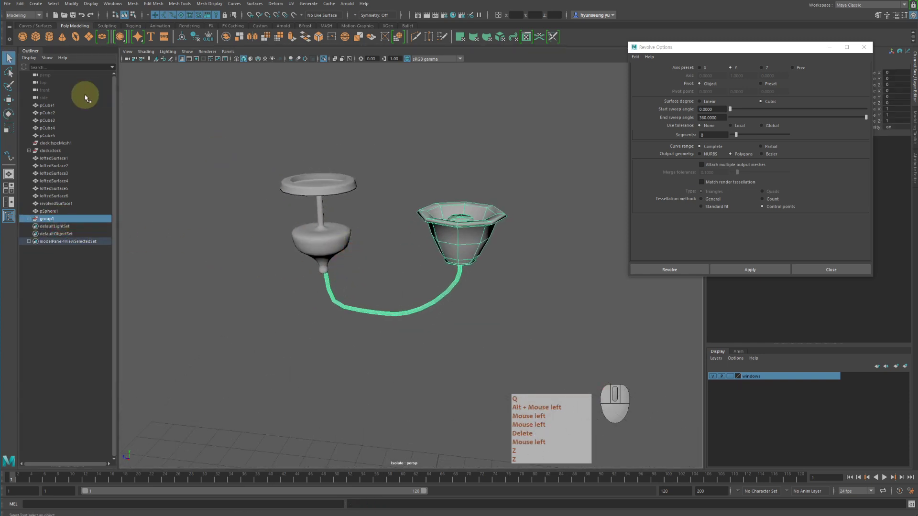
pyautogui.click(21, 4)
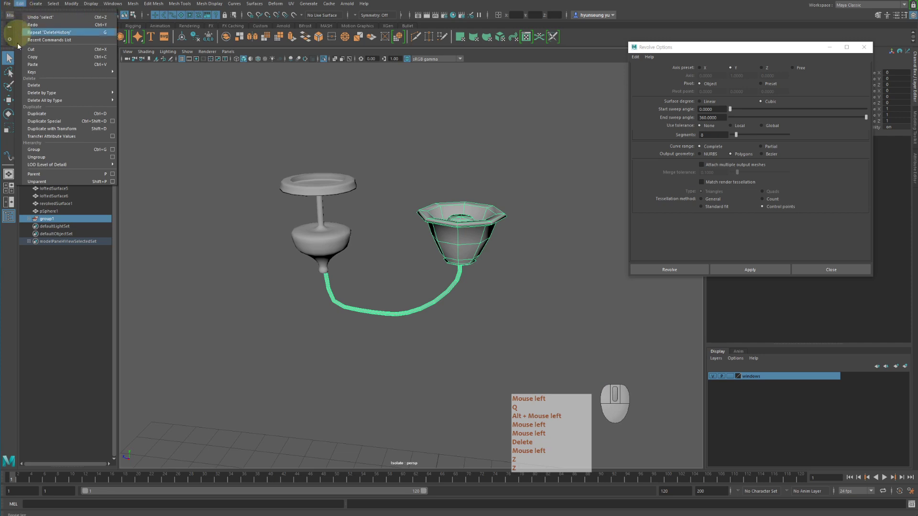
pyautogui.click(114, 121)
pyautogui.moveTo(688, 47); pyautogui.dragTo(605, 39)
pyautogui.click(624, 61)
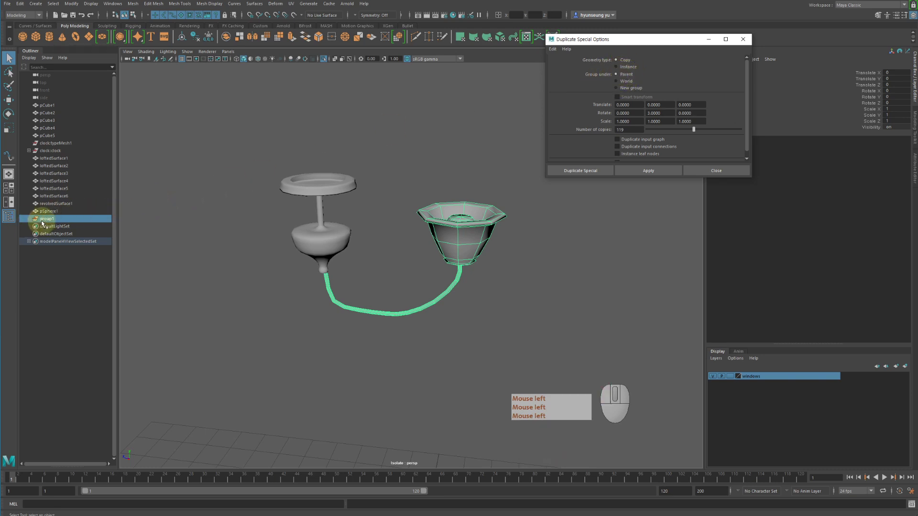
# Reset the Duplicate Special settings to their defaults and set the copies to be grouped under World.
pyautogui.click(629, 82)
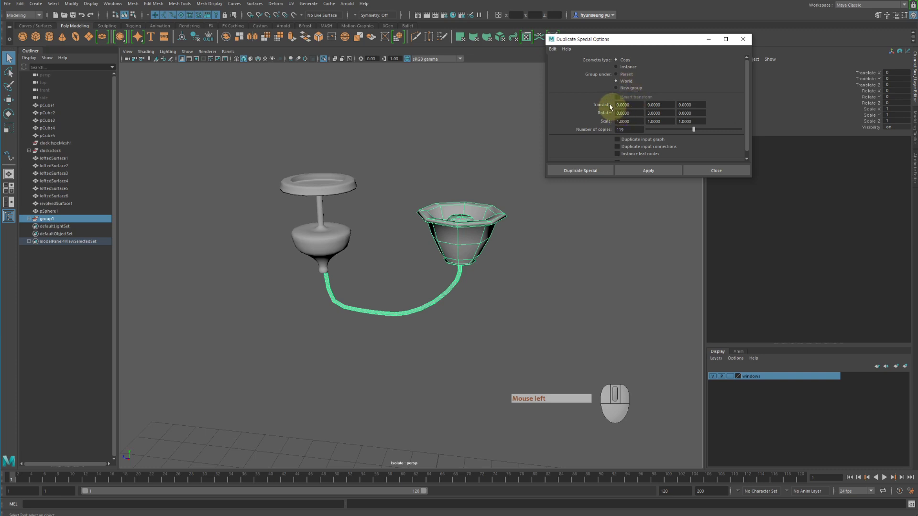
pyautogui.click(553, 49)
pyautogui.click(574, 67)
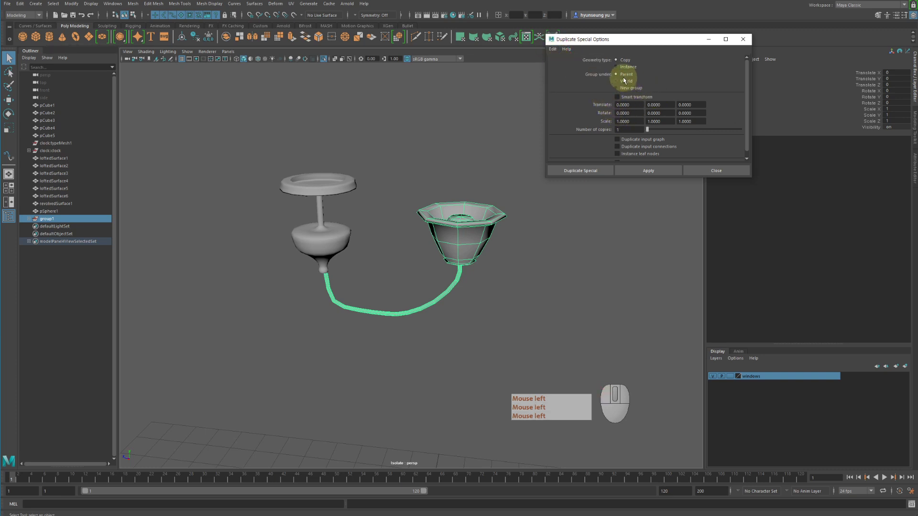
pyautogui.click(624, 81)
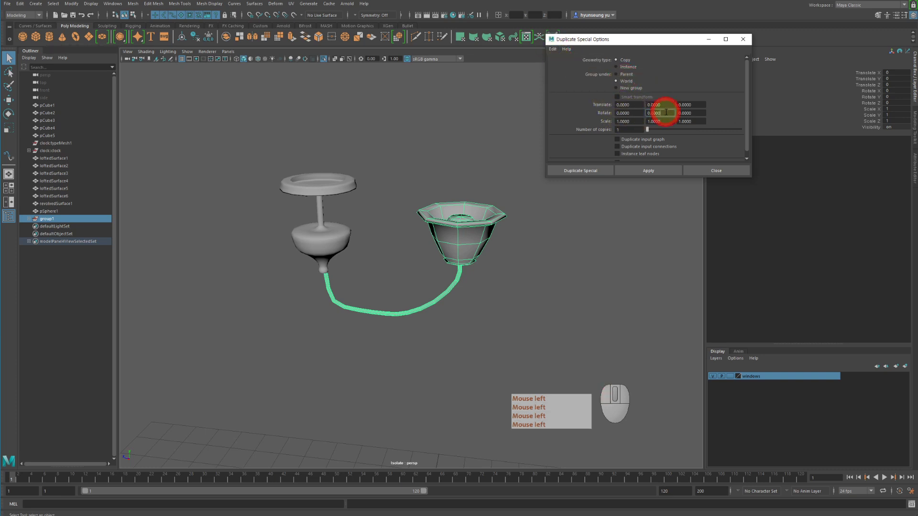
# Create 4 copies of the arm group with Duplicate Special, using a Rotate Y of 75 per copy.
pyautogui.click(671, 113)
pyautogui.write('75')
pyautogui.press('Return')
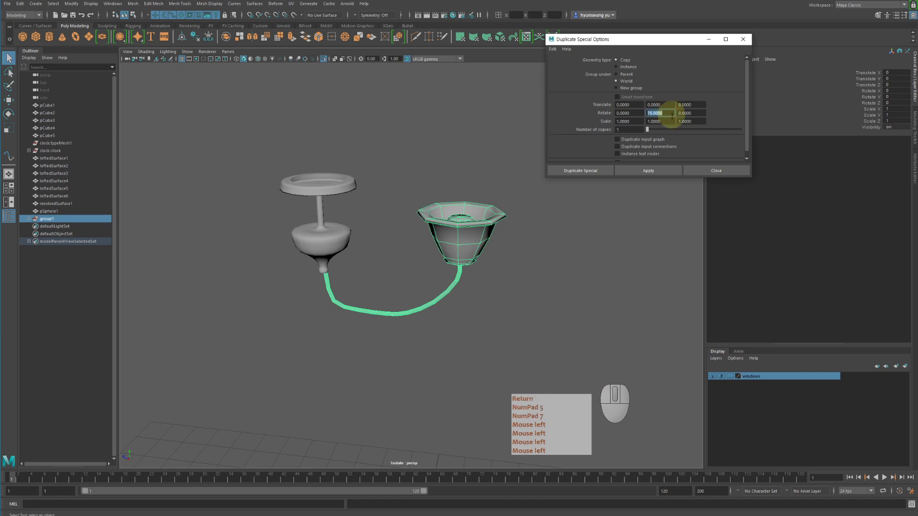
pyautogui.doubleClick(633, 126)
pyautogui.click(633, 130)
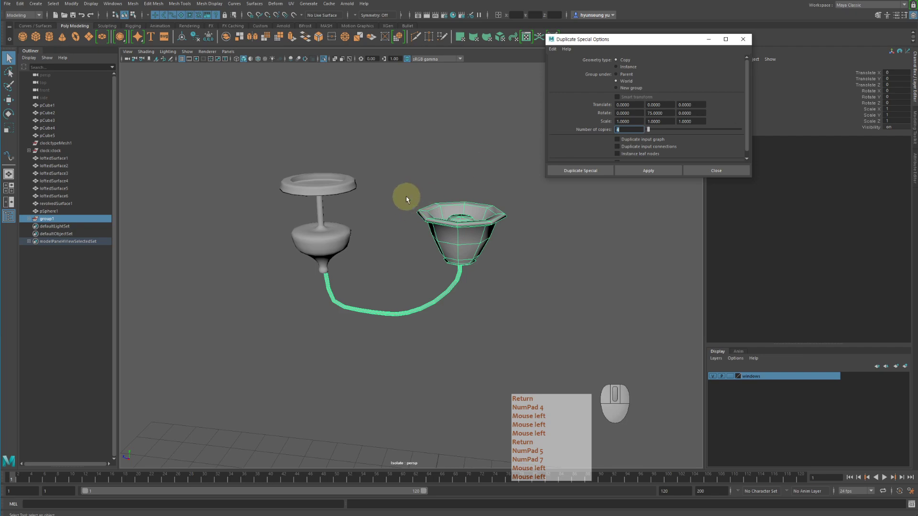
pyautogui.click(649, 170)
# Examine the spacing of the arms around the lamp from above and the side, selecting group1 to group5 one by one.
pyautogui.keyDown('alt'); pyautogui.moveTo(490, 224); pyautogui.dragTo(492, 222); pyautogui.keyUp('alt')
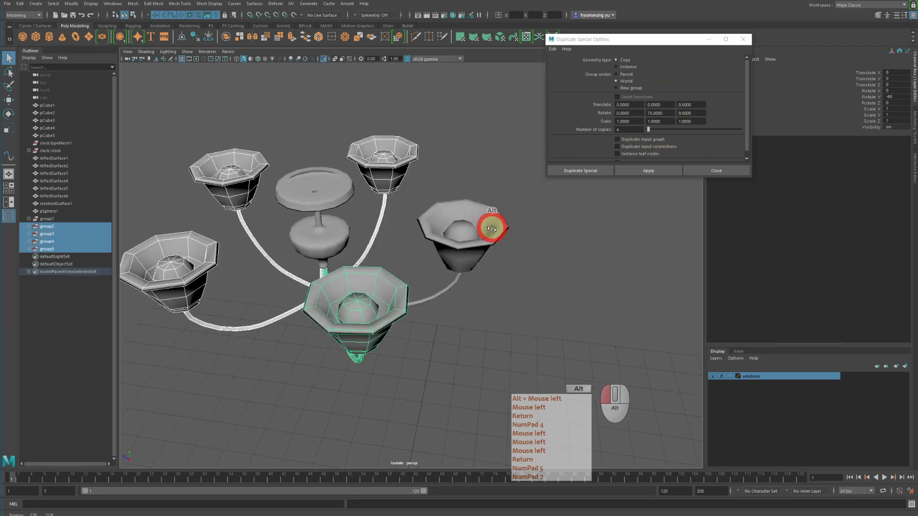
pyautogui.keyDown('alt'); pyautogui.moveTo(492, 222); pyautogui.dragTo(432, 237, button='right'); pyautogui.keyUp('alt')
pyautogui.moveTo(432, 236)
pyautogui.keyDown('alt'); pyautogui.mouseDown()
pyautogui.moveTo(446, 226)
pyautogui.moveTo(486, 236)
pyautogui.moveTo(444, 240)
pyautogui.mouseUp(); pyautogui.keyUp('alt')
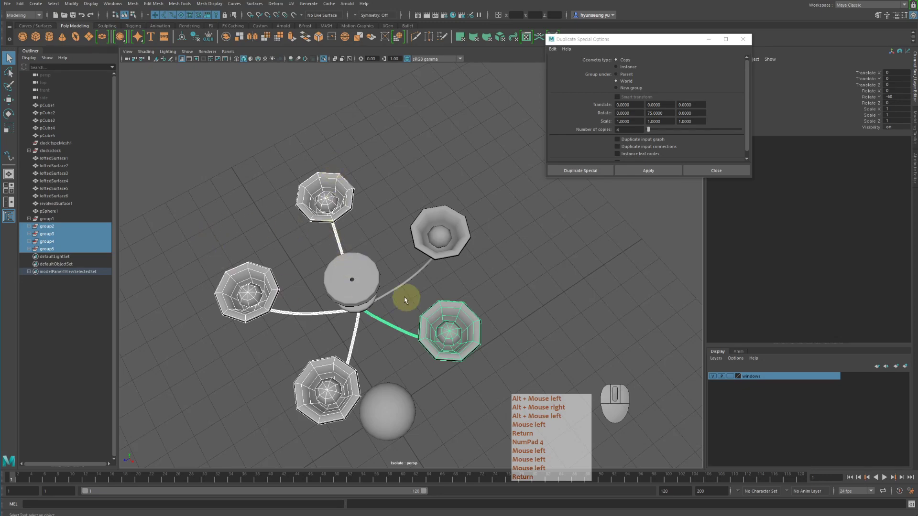
pyautogui.keyDown('alt'); pyautogui.moveTo(536, 360); pyautogui.dragTo(503, 296); pyautogui.keyUp('alt')
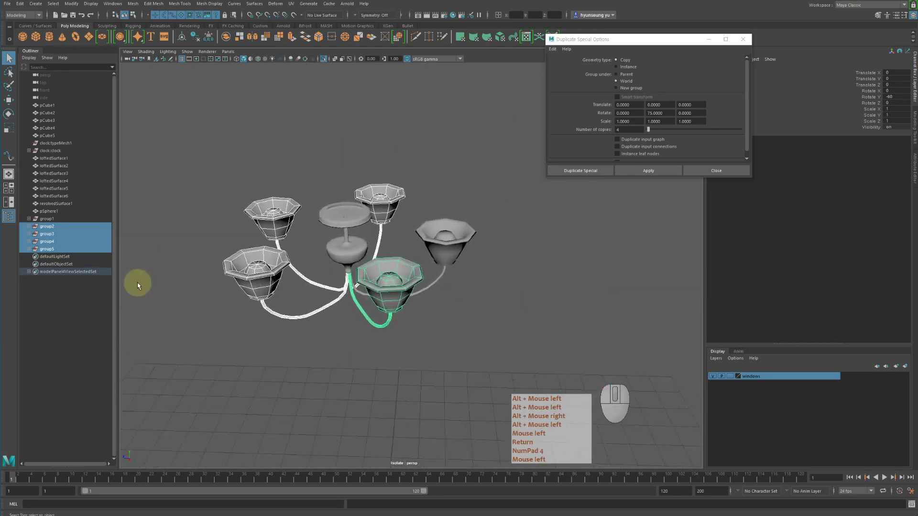
pyautogui.click(59, 219)
pyautogui.click(59, 226)
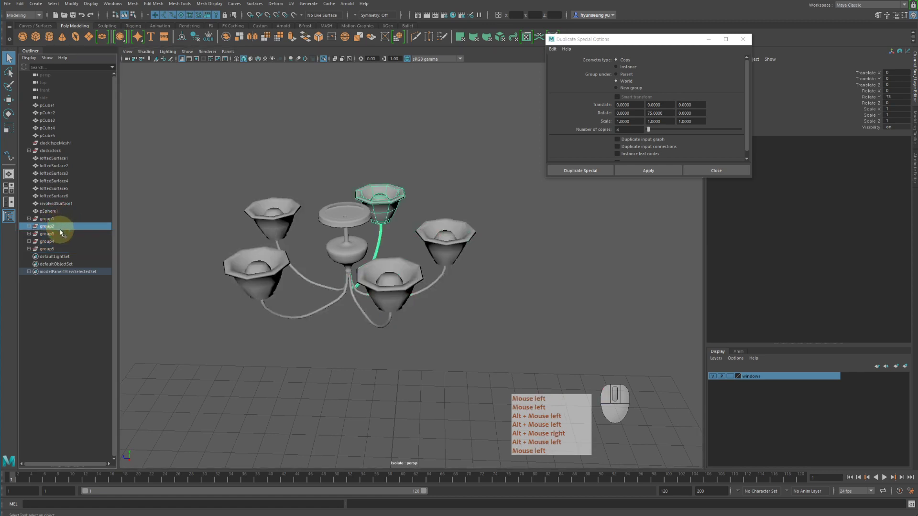
pyautogui.click(60, 234)
pyautogui.click(60, 242)
pyautogui.click(60, 248)
pyautogui.keyDown('alt'); pyautogui.moveTo(356, 318); pyautogui.dragTo(406, 273); pyautogui.keyUp('alt')
# Examine the five shades and bulbs from several angles, selecting the original arm's shade and its bulb.
pyautogui.click(501, 304)
pyautogui.keyDown('alt'); pyautogui.moveTo(482, 304); pyautogui.dragTo(487, 331); pyautogui.keyUp('alt')
pyautogui.keyDown('alt'); pyautogui.moveTo(486, 331); pyautogui.dragTo(500, 306, button='right'); pyautogui.keyUp('alt')
pyautogui.keyDown('alt'); pyautogui.moveTo(500, 305); pyautogui.dragTo(542, 309, button='middle'); pyautogui.keyUp('alt')
pyautogui.keyDown('alt'); pyautogui.moveTo(542, 309); pyautogui.dragTo(510, 329); pyautogui.keyUp('alt')
pyautogui.click(530, 233)
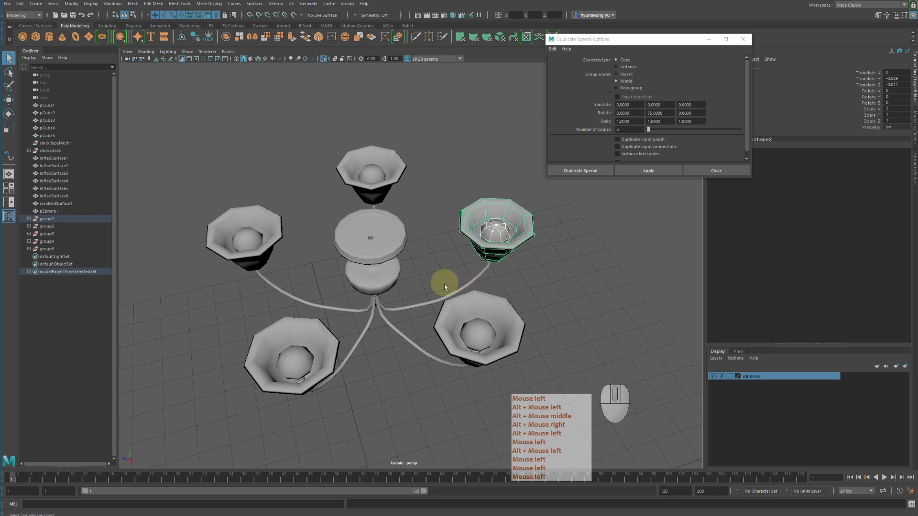
pyautogui.keyDown('alt'); pyautogui.moveTo(443, 284); pyautogui.dragTo(424, 270); pyautogui.keyUp('alt')
pyautogui.keyDown('alt'); pyautogui.moveTo(423, 271); pyautogui.dragTo(446, 272, button='right'); pyautogui.keyUp('alt')
pyautogui.keyDown('alt'); pyautogui.moveTo(446, 272); pyautogui.dragTo(499, 242); pyautogui.keyUp('alt')
pyautogui.click(502, 240)
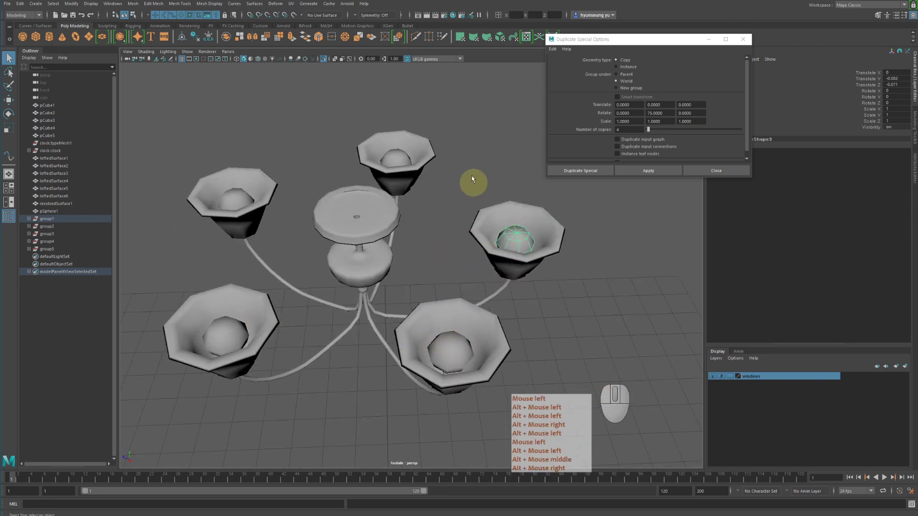
# Close the Duplicate Special options and turn off viewport isolation to show the whole room around the lamp.
pyautogui.keyDown('alt'); pyautogui.moveTo(463, 287); pyautogui.dragTo(471, 252); pyautogui.keyUp('alt')
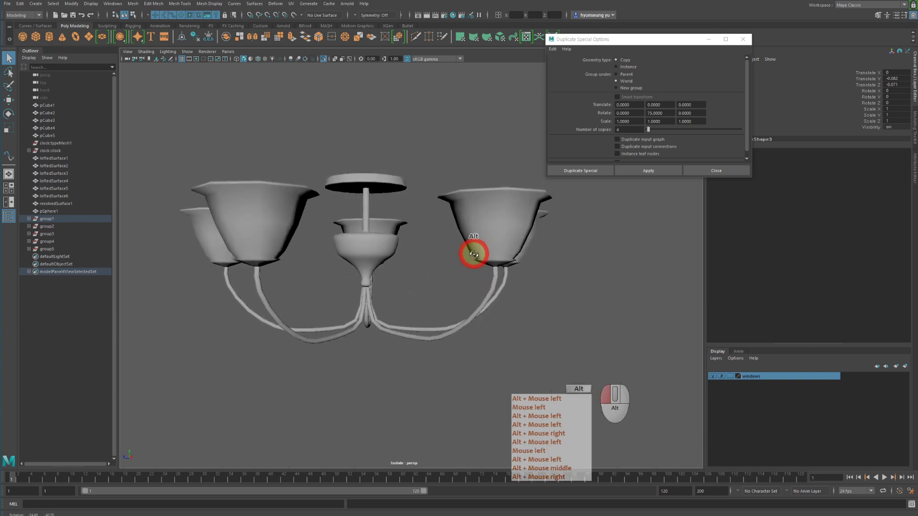
pyautogui.keyDown('alt'); pyautogui.moveTo(471, 252); pyautogui.dragTo(424, 236, button='middle'); pyautogui.keyUp('alt')
pyautogui.keyDown('alt'); pyautogui.moveTo(424, 236); pyautogui.dragTo(440, 266); pyautogui.keyUp('alt')
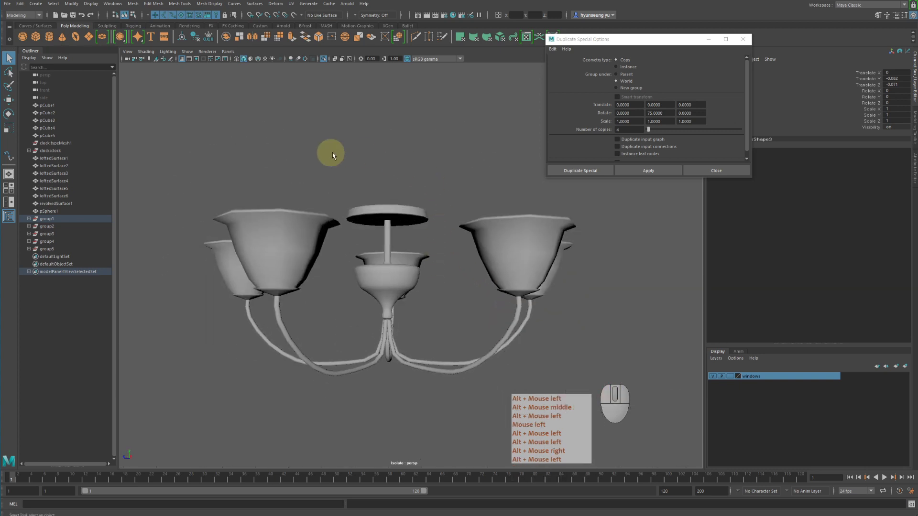
pyautogui.click(697, 168)
pyautogui.keyDown('alt'); pyautogui.moveTo(378, 112); pyautogui.dragTo(382, 142); pyautogui.keyUp('alt')
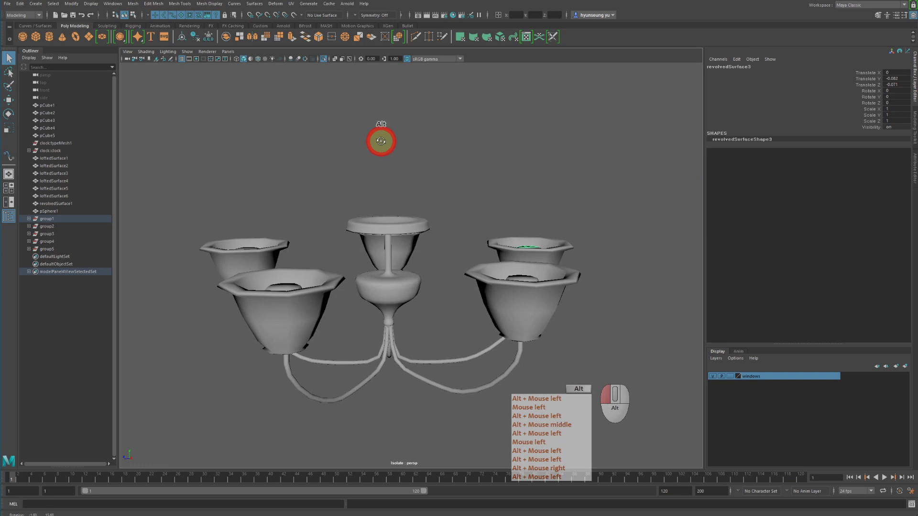
pyautogui.click(322, 58)
# Delete the leftover sphere that is half sunk into the room's floor.
pyautogui.keyDown('alt'); pyautogui.moveTo(520, 215); pyautogui.dragTo(539, 199); pyautogui.keyUp('alt')
pyautogui.keyDown('alt'); pyautogui.moveTo(538, 199); pyautogui.dragTo(385, 205, button='right'); pyautogui.keyUp('alt')
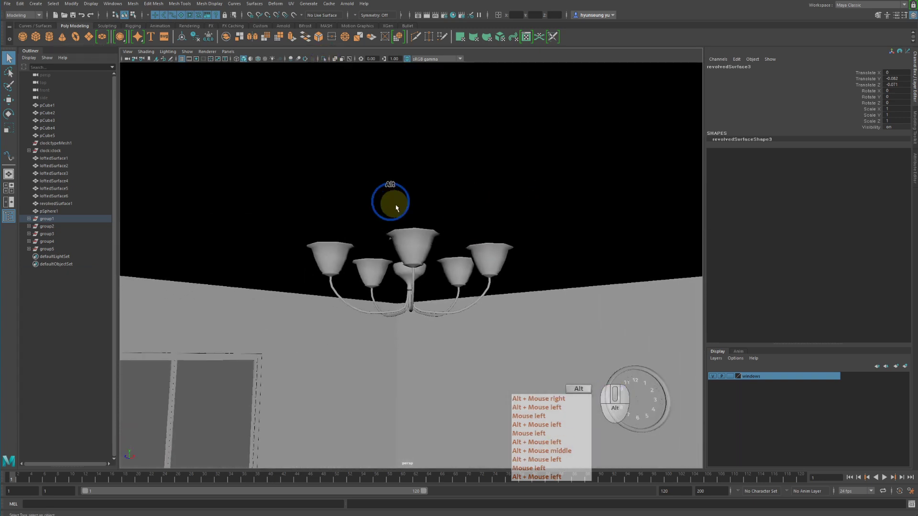
pyautogui.keyDown('alt'); pyautogui.moveTo(385, 205); pyautogui.dragTo(507, 233); pyautogui.keyUp('alt')
pyautogui.keyDown('alt'); pyautogui.moveTo(507, 234); pyautogui.dragTo(425, 232, button='right'); pyautogui.keyUp('alt')
pyautogui.keyDown('alt'); pyautogui.moveTo(425, 232); pyautogui.dragTo(482, 241); pyautogui.keyUp('alt')
pyautogui.keyDown('alt'); pyautogui.moveTo(482, 242); pyautogui.dragTo(484, 199, button='middle'); pyautogui.keyUp('alt')
pyautogui.keyDown('alt'); pyautogui.moveTo(484, 199); pyautogui.dragTo(388, 242, button='right'); pyautogui.keyUp('alt')
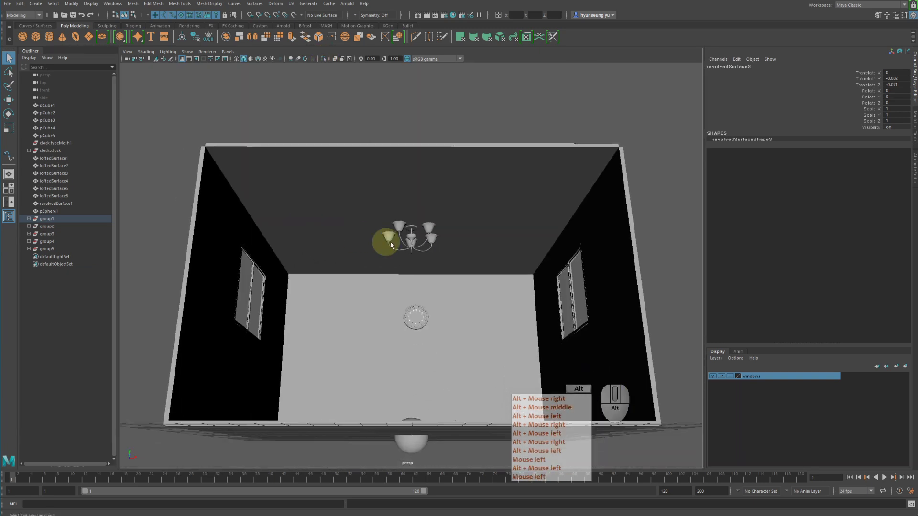
pyautogui.keyDown('alt'); pyautogui.moveTo(388, 242); pyautogui.dragTo(396, 262); pyautogui.keyUp('alt')
pyautogui.keyDown('alt'); pyautogui.moveTo(397, 262); pyautogui.dragTo(487, 258, button='right'); pyautogui.keyUp('alt')
pyautogui.keyDown('alt'); pyautogui.moveTo(487, 258); pyautogui.dragTo(495, 268); pyautogui.keyUp('alt')
pyautogui.keyDown('alt'); pyautogui.moveTo(495, 267); pyautogui.dragTo(433, 259, button='right'); pyautogui.keyUp('alt')
pyautogui.keyDown('alt'); pyautogui.moveTo(433, 260); pyautogui.dragTo(438, 238, button='middle'); pyautogui.keyUp('alt')
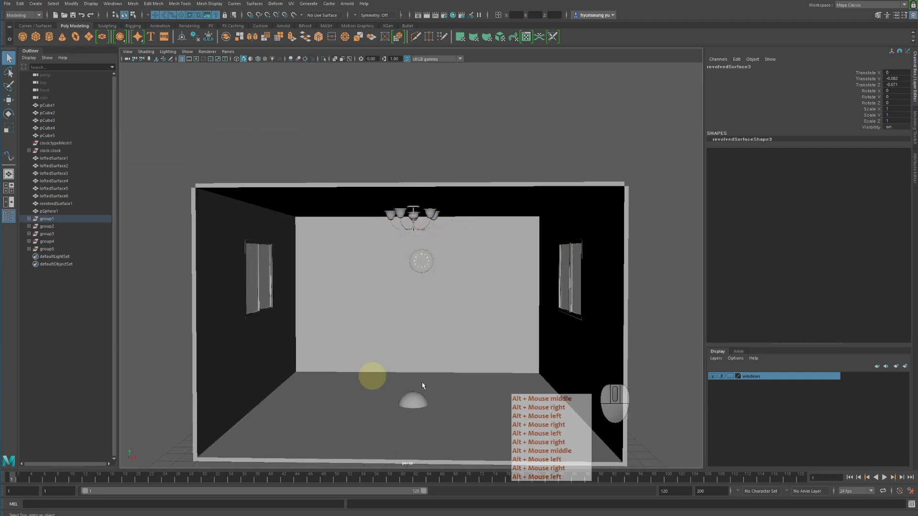
pyautogui.click(413, 400)
pyautogui.press('Delete')
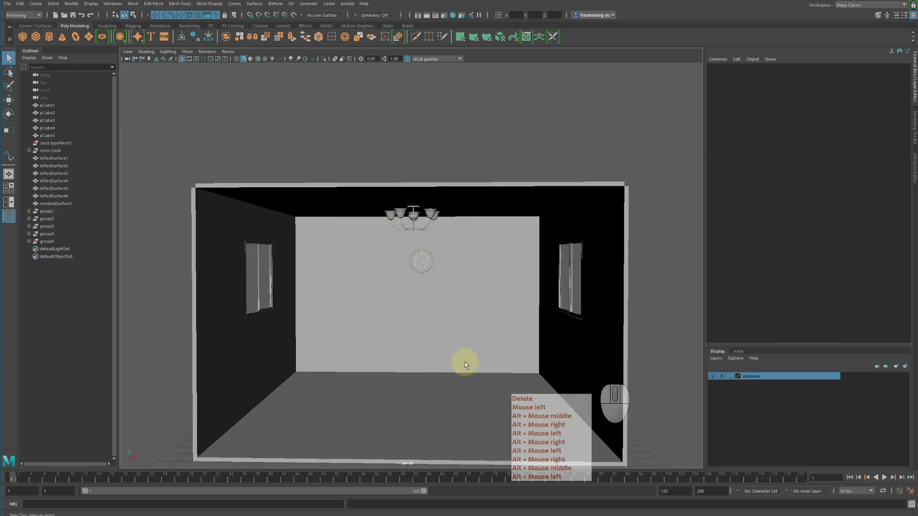
# Try to group all the lamp parts after selecting them in the perspective view, and undo the grouping.
pyautogui.keyDown('alt'); pyautogui.moveTo(411, 216); pyautogui.dragTo(411, 209); pyautogui.keyUp('alt')
pyautogui.keyDown('alt'); pyautogui.moveTo(411, 208); pyautogui.dragTo(491, 217, button='right'); pyautogui.keyUp('alt')
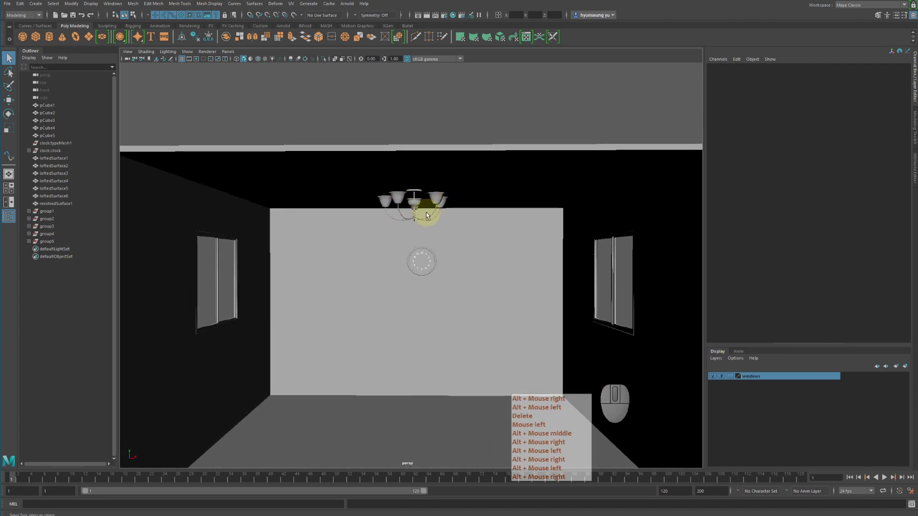
pyautogui.keyDown('alt'); pyautogui.moveTo(491, 254); pyautogui.dragTo(346, 257, button='right'); pyautogui.keyUp('alt')
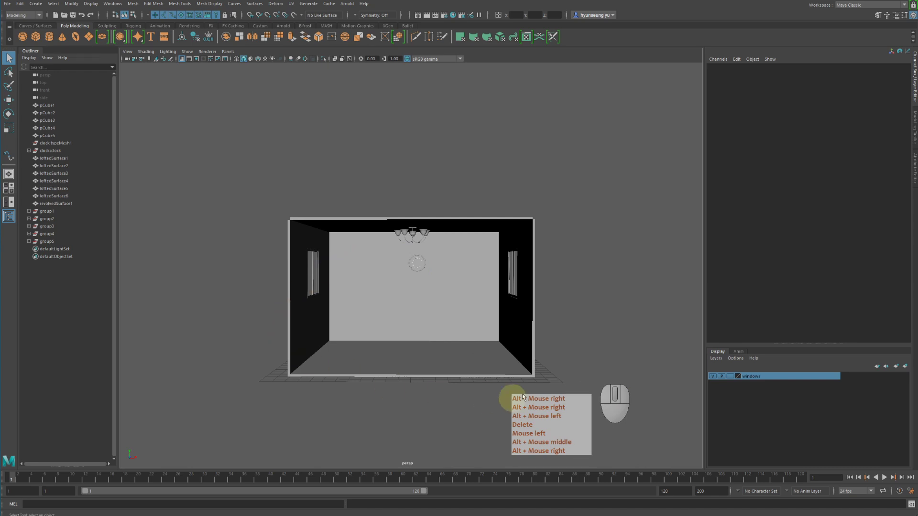
pyautogui.keyDown('alt'); pyautogui.click(348, 313); pyautogui.keyUp('alt')
pyautogui.keyDown('alt'); pyautogui.moveTo(348, 313); pyautogui.dragTo(423, 216, button='right'); pyautogui.keyUp('alt')
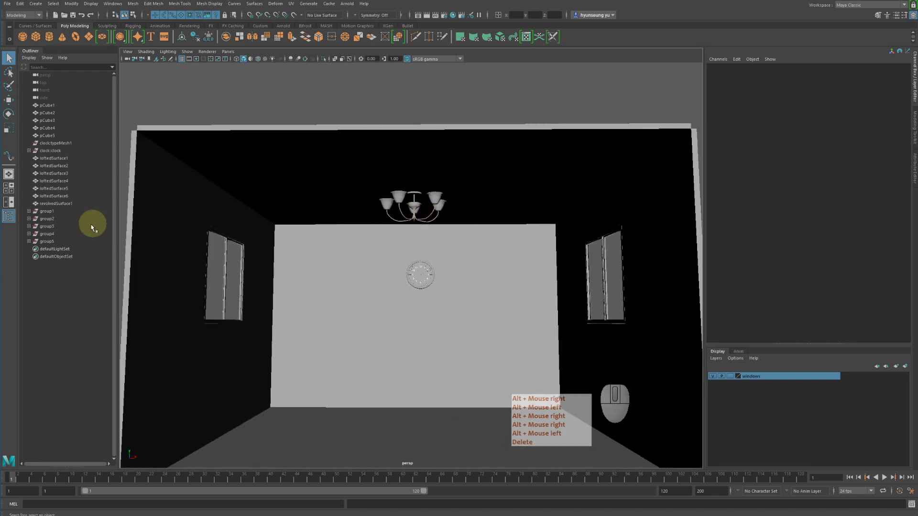
pyautogui.moveTo(60, 243); pyautogui.dragTo(68, 158)
pyautogui.moveTo(345, 180); pyautogui.dragTo(487, 229)
pyautogui.keyDown('ctrl'); pyautogui.moveTo(500, 157); pyautogui.dragTo(575, 233); pyautogui.keyUp('ctrl')
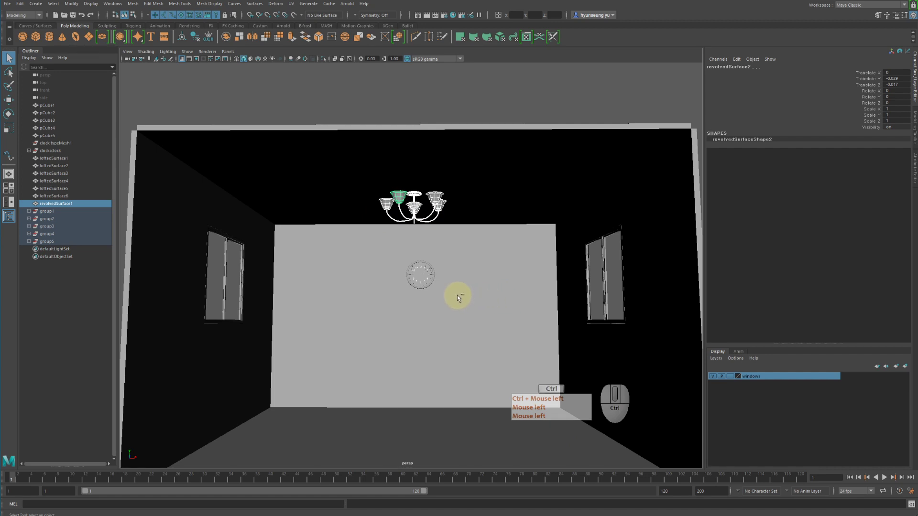
pyautogui.hotkey('ctrl', 'g')
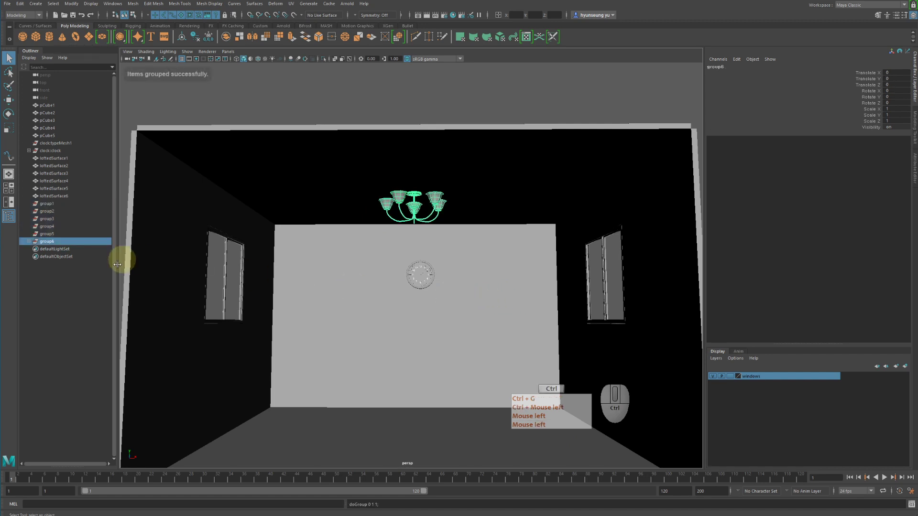
pyautogui.hotkey('ctrl', 'x')
pyautogui.hotkey('ctrl', 'z')
pyautogui.hotkey('ctrl', 'z')
# Group revolvedSurface1 together with group1 to group5 so the whole lamp becomes one group.
pyautogui.click(69, 204)
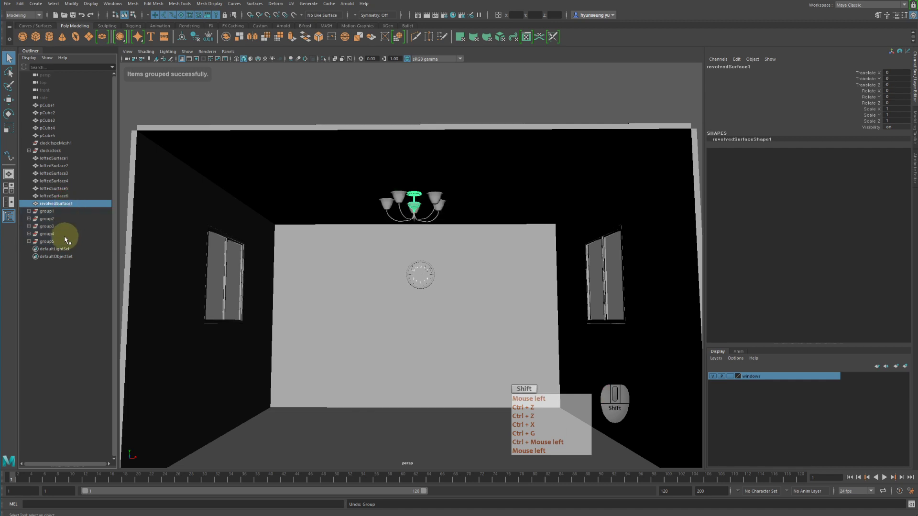
pyautogui.keyDown('shift'); pyautogui.click(66, 241); pyautogui.keyUp('shift')
pyautogui.hotkey('ctrl', 'g')
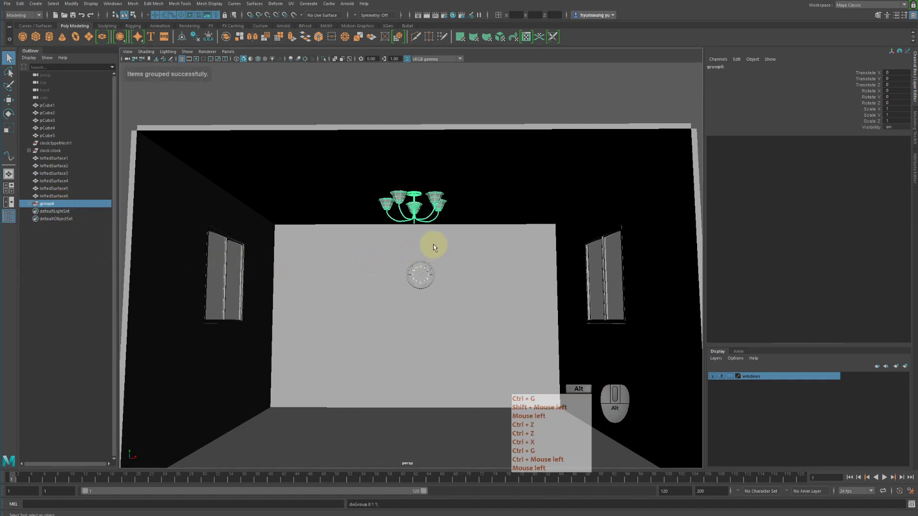
# Center the pivot of the new lamp group on its geometry.
pyautogui.keyDown('alt'); pyautogui.moveTo(433, 245); pyautogui.dragTo(406, 222); pyautogui.keyUp('alt')
pyautogui.press('w')
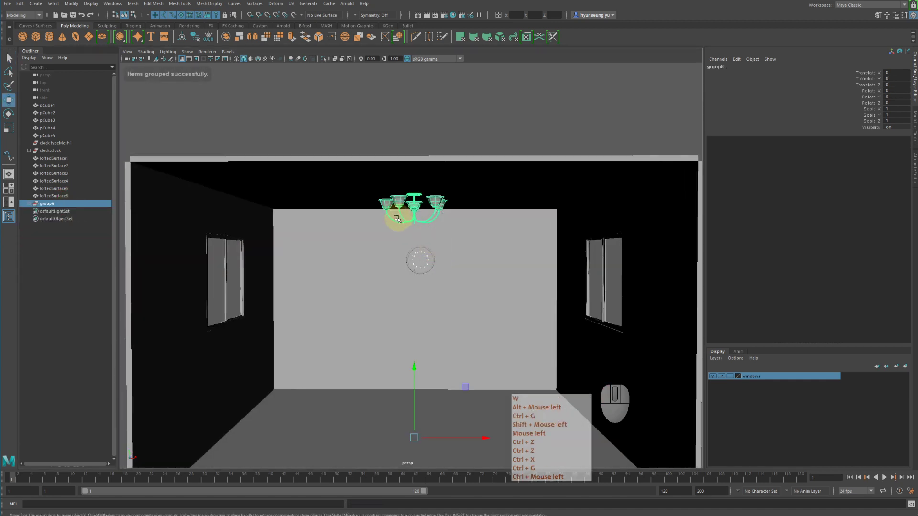
pyautogui.click(71, 4)
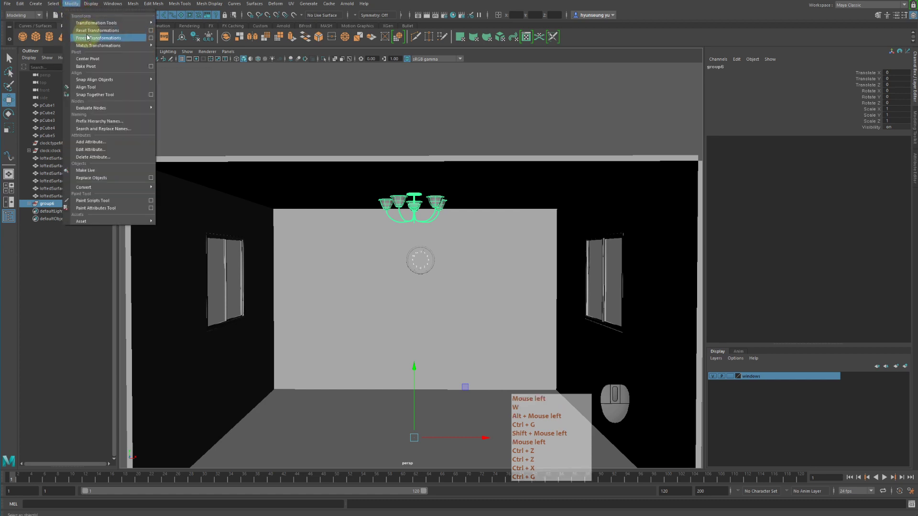
pyautogui.click(88, 58)
# Move the lamp group's pivot straight up in the side view to the ceiling line at the mounting plate.
pyautogui.keyDown('alt'); pyautogui.moveTo(412, 213); pyautogui.dragTo(416, 209); pyautogui.keyUp('alt')
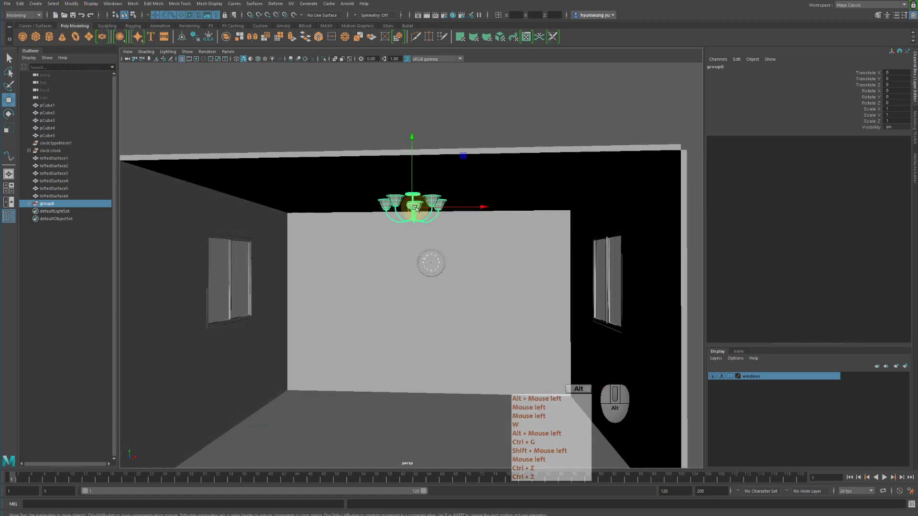
pyautogui.keyDown('alt'); pyautogui.moveTo(416, 208); pyautogui.dragTo(421, 172, button='right'); pyautogui.keyUp('alt')
pyautogui.press('space')
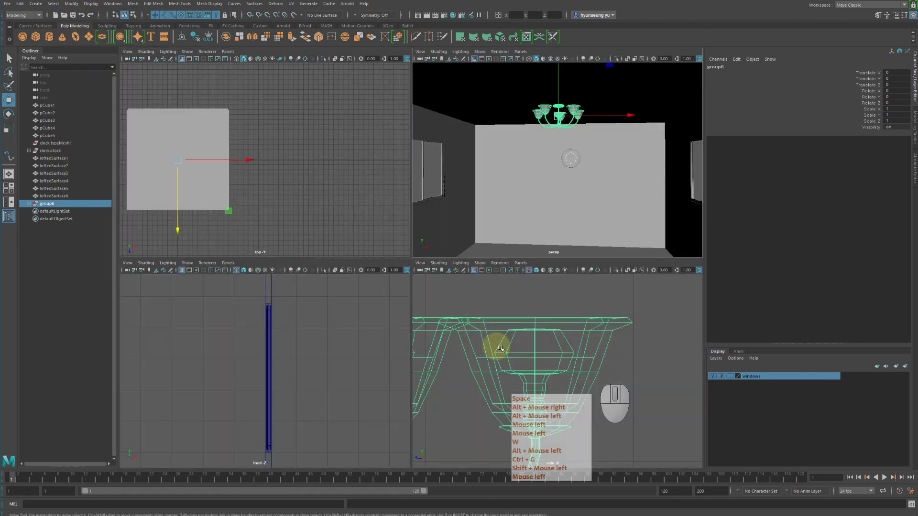
pyautogui.press('space')
pyautogui.keyDown('alt'); pyautogui.moveTo(503, 323); pyautogui.dragTo(268, 260, button='right'); pyautogui.keyUp('alt')
pyautogui.keyDown('alt'); pyautogui.moveTo(268, 260); pyautogui.dragTo(461, 293, button='middle'); pyautogui.keyUp('alt')
pyautogui.keyDown('alt'); pyautogui.moveTo(461, 292); pyautogui.dragTo(539, 317, button='right'); pyautogui.keyUp('alt')
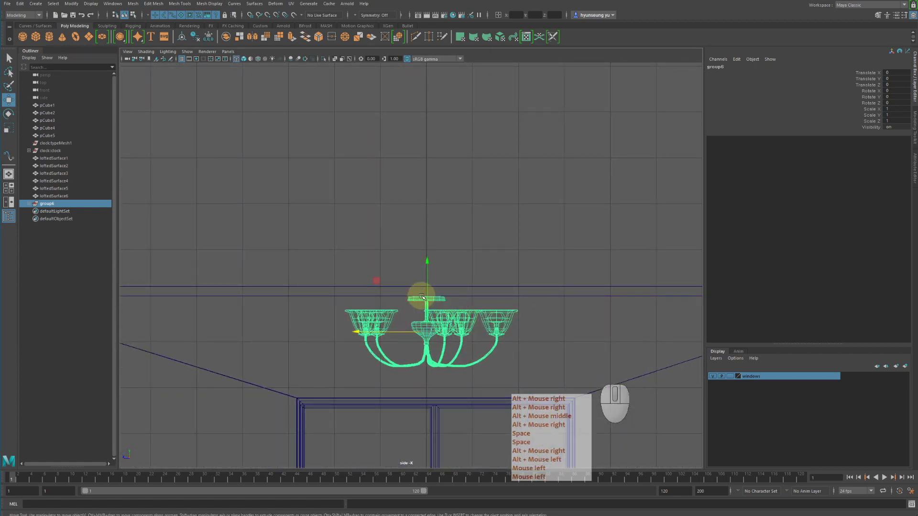
pyautogui.press('d')
pyautogui.moveTo(426, 260); pyautogui.dragTo(426, 258)
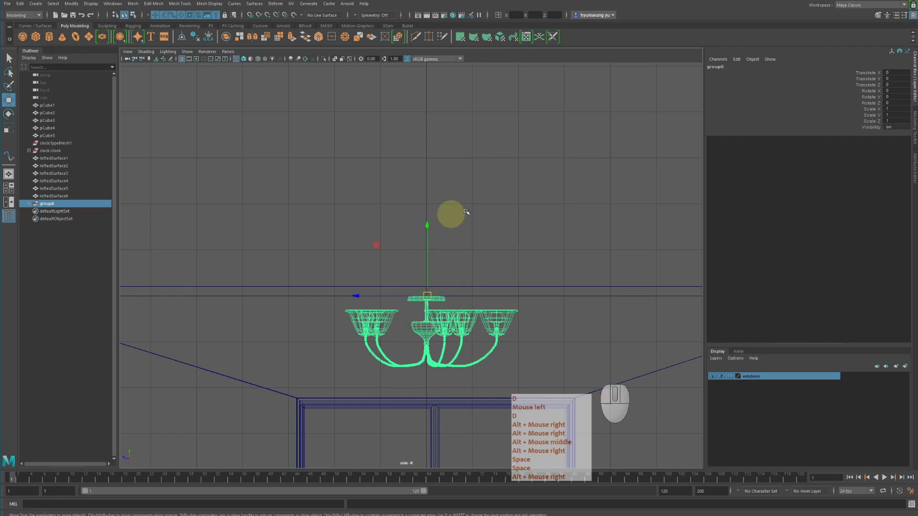
pyautogui.press('d')
# Scale the lamp group up uniformly from its ceiling pivot to suit the room, and deselect it.
pyautogui.press('space')
pyautogui.press('space')
pyautogui.keyDown('alt'); pyautogui.moveTo(531, 183); pyautogui.dragTo(531, 199); pyautogui.keyUp('alt')
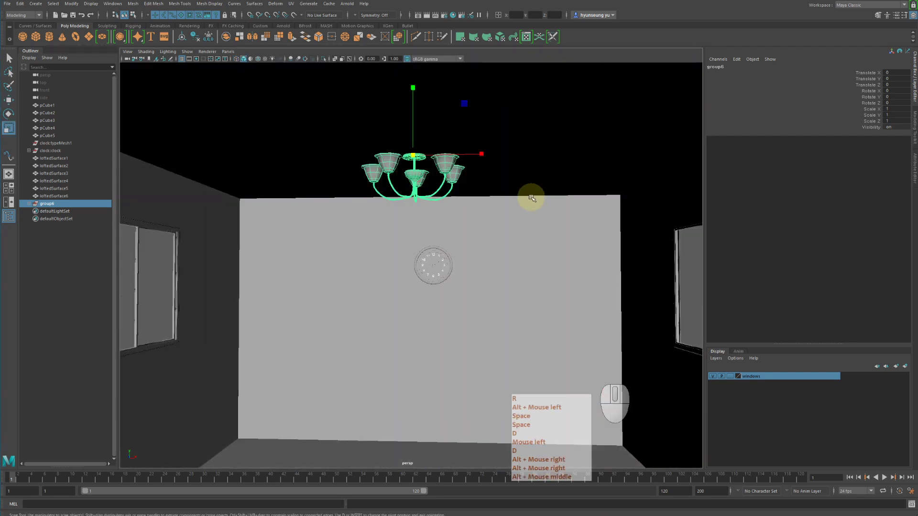
pyautogui.press('r')
pyautogui.moveTo(530, 198); pyautogui.dragTo(557, 198, button='middle')
pyautogui.keyDown('alt'); pyautogui.moveTo(557, 199); pyautogui.dragTo(443, 193, button='right'); pyautogui.keyUp('alt')
pyautogui.keyDown('alt'); pyautogui.moveTo(443, 192); pyautogui.dragTo(467, 199); pyautogui.keyUp('alt')
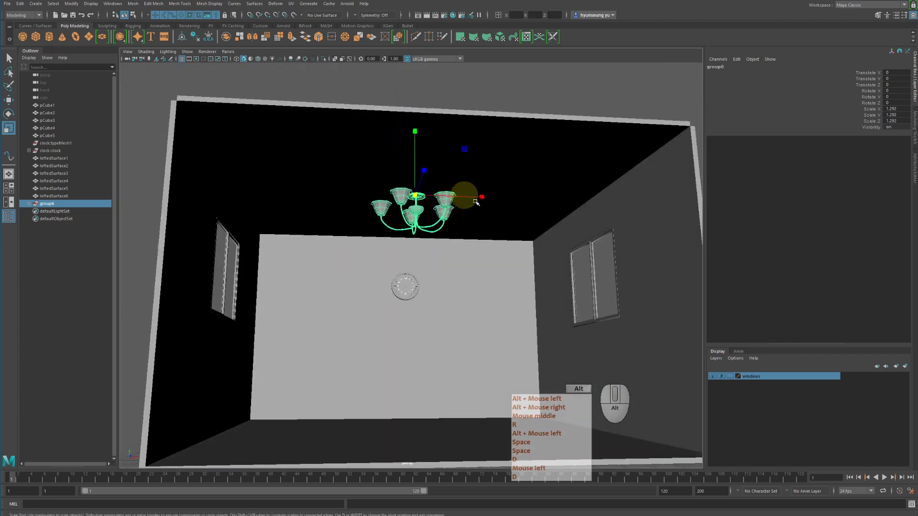
pyautogui.moveTo(467, 199); pyautogui.dragTo(514, 211, button='middle')
pyautogui.keyDown('alt'); pyautogui.moveTo(514, 211); pyautogui.dragTo(510, 211); pyautogui.keyUp('alt')
pyautogui.keyDown('alt'); pyautogui.moveTo(510, 211); pyautogui.dragTo(466, 216, button='right'); pyautogui.keyUp('alt')
pyautogui.keyDown('alt'); pyautogui.moveTo(467, 216); pyautogui.dragTo(488, 234); pyautogui.keyUp('alt')
pyautogui.moveTo(501, 239); pyautogui.dragTo(516, 240, button='middle')
pyautogui.press('q')
pyautogui.click(673, 225)
# Examine the enlarged lamp in the room from a distance, from below and close up.
pyautogui.keyDown('alt'); pyautogui.moveTo(569, 243); pyautogui.dragTo(536, 246); pyautogui.keyUp('alt')
pyautogui.keyDown('alt'); pyautogui.moveTo(536, 245); pyautogui.dragTo(526, 239, button='right'); pyautogui.keyUp('alt')
pyautogui.keyDown('alt'); pyautogui.moveTo(526, 239); pyautogui.dragTo(506, 240); pyautogui.keyUp('alt')
pyautogui.keyDown('alt'); pyautogui.moveTo(506, 239); pyautogui.dragTo(497, 259, button='right'); pyautogui.keyUp('alt')
pyautogui.keyDown('alt'); pyautogui.moveTo(497, 255); pyautogui.dragTo(459, 239, button='middle'); pyautogui.keyUp('alt')
pyautogui.keyDown('alt'); pyautogui.moveTo(459, 239); pyautogui.dragTo(402, 214, button='right'); pyautogui.keyUp('alt')
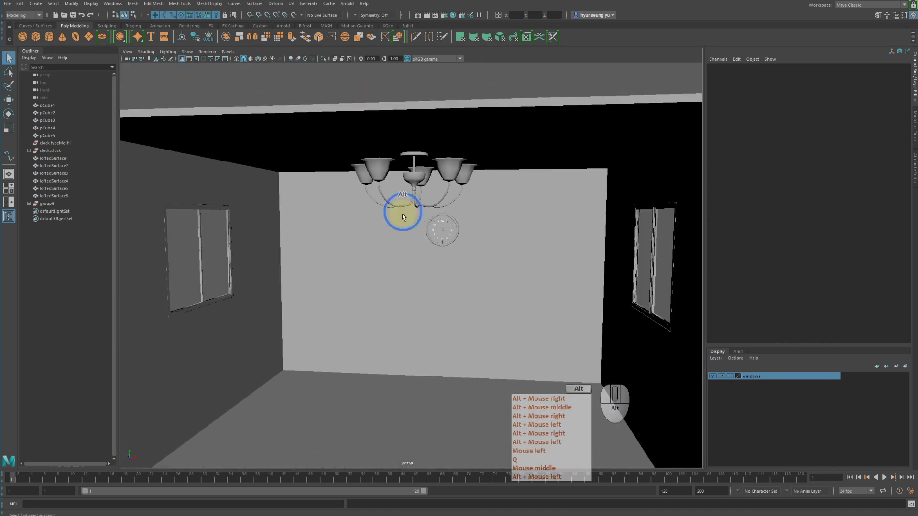
pyautogui.keyDown('alt'); pyautogui.moveTo(402, 213); pyautogui.dragTo(406, 214); pyautogui.keyUp('alt')
pyautogui.keyDown('alt'); pyautogui.moveTo(417, 204); pyautogui.dragTo(494, 202, button='right'); pyautogui.keyUp('alt')
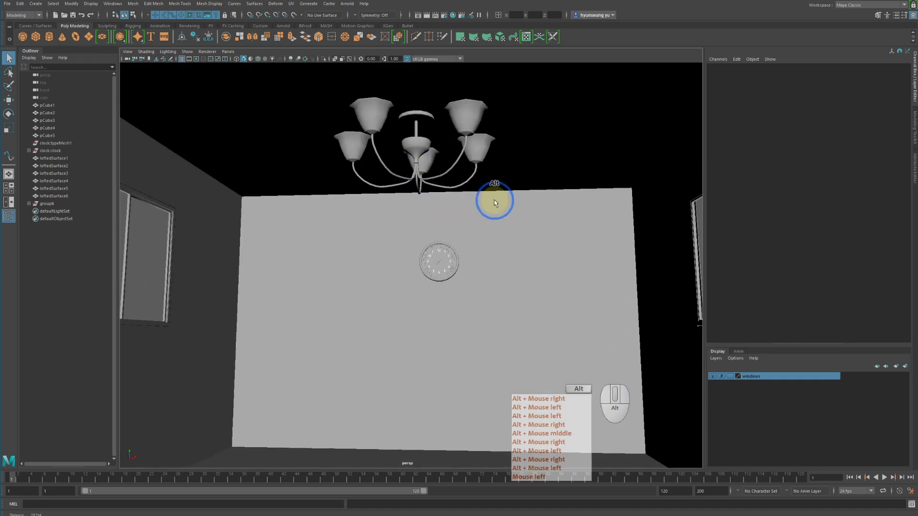
pyautogui.keyDown('alt'); pyautogui.moveTo(466, 205); pyautogui.dragTo(456, 239, button='middle'); pyautogui.keyUp('alt')
pyautogui.keyDown('alt'); pyautogui.moveTo(456, 239); pyautogui.dragTo(524, 231, button='right'); pyautogui.keyUp('alt')
pyautogui.keyDown('alt'); pyautogui.moveTo(525, 231); pyautogui.dragTo(471, 291, button='middle'); pyautogui.keyUp('alt')
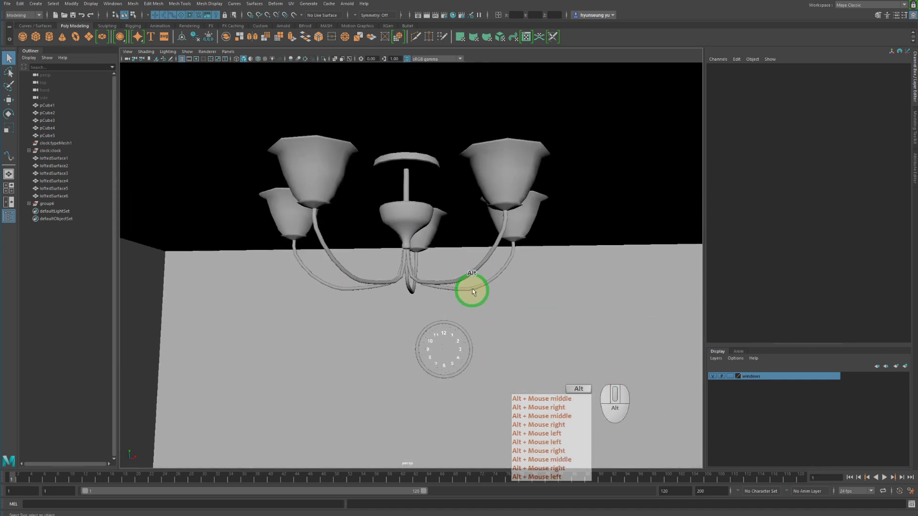
pyautogui.keyDown('alt'); pyautogui.moveTo(471, 291); pyautogui.dragTo(472, 246); pyautogui.keyUp('alt')
pyautogui.keyDown('alt'); pyautogui.moveTo(472, 246); pyautogui.dragTo(507, 216, button='right'); pyautogui.keyUp('alt')
pyautogui.keyDown('alt'); pyautogui.moveTo(508, 215); pyautogui.dragTo(501, 265, button='middle'); pyautogui.keyUp('alt')
pyautogui.keyDown('alt'); pyautogui.moveTo(501, 265); pyautogui.dragTo(489, 258); pyautogui.keyUp('alt')
pyautogui.keyDown('alt'); pyautogui.moveTo(489, 258); pyautogui.dragTo(505, 248, button='right'); pyautogui.keyUp('alt')
pyautogui.keyDown('alt'); pyautogui.moveTo(505, 247); pyautogui.dragTo(499, 281, button='middle'); pyautogui.keyUp('alt')
pyautogui.keyDown('alt'); pyautogui.moveTo(499, 281); pyautogui.dragTo(466, 253); pyautogui.keyUp('alt')
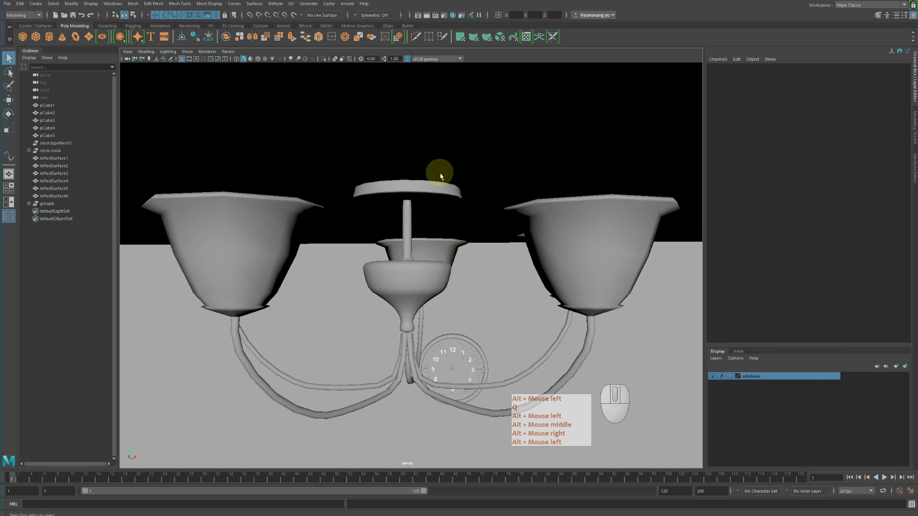
# Select one of the lamp's front arms and examine its curved shape.
pyautogui.click(32, 27)
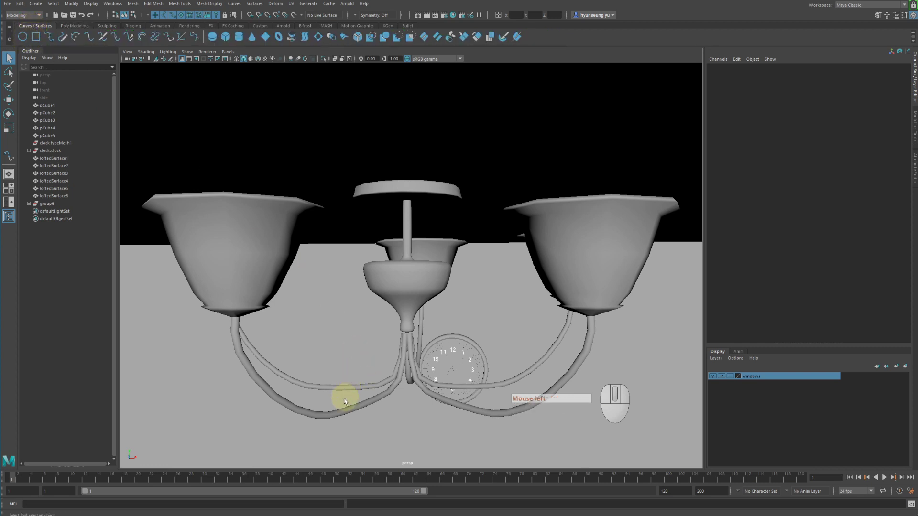
pyautogui.click(342, 413)
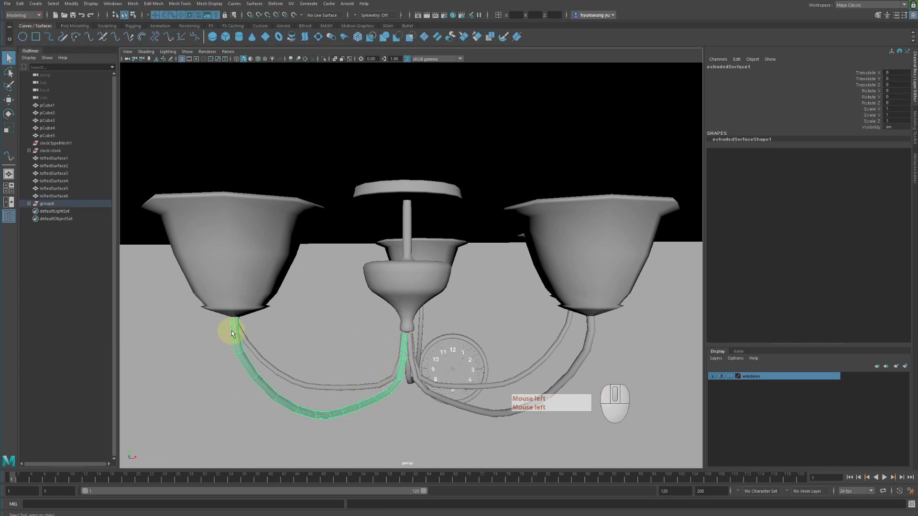
pyautogui.moveTo(366, 384)
pyautogui.keyDown('alt'); pyautogui.mouseDown()
pyautogui.moveTo(369, 370)
pyautogui.moveTo(378, 377)
pyautogui.mouseUp(); pyautogui.keyUp('alt')
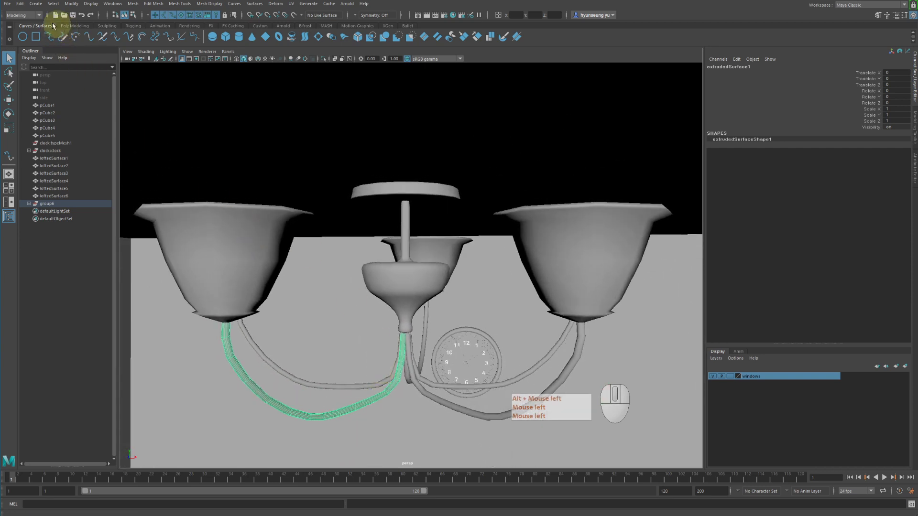
# Draw a CV curve in the side view from just above the lamp's bowl, bulging outward and back to the ceiling plate.
pyautogui.click(31, 3)
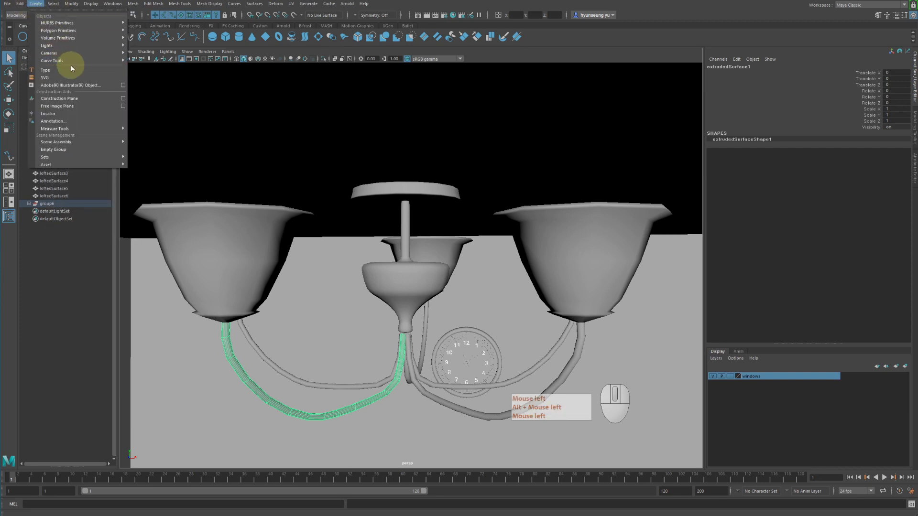
pyautogui.moveTo(74, 61)
pyautogui.click(166, 68)
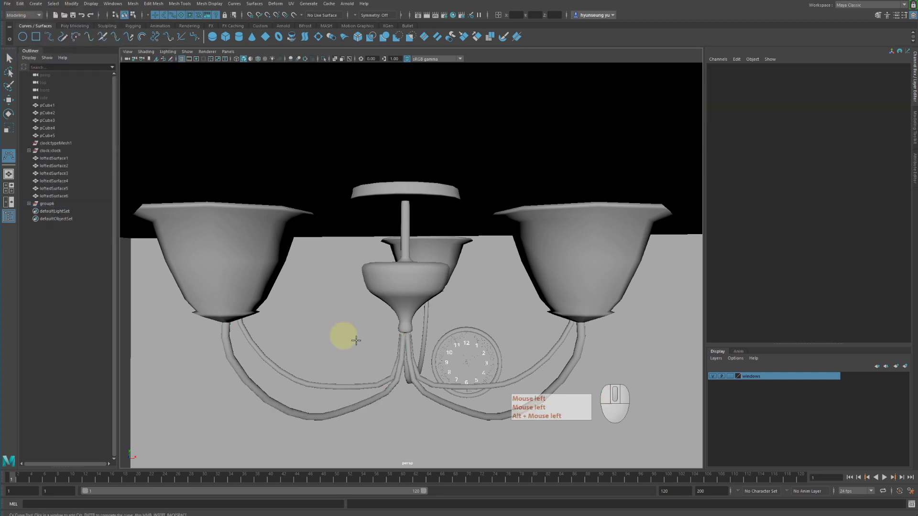
pyautogui.press('space')
pyautogui.press('space')
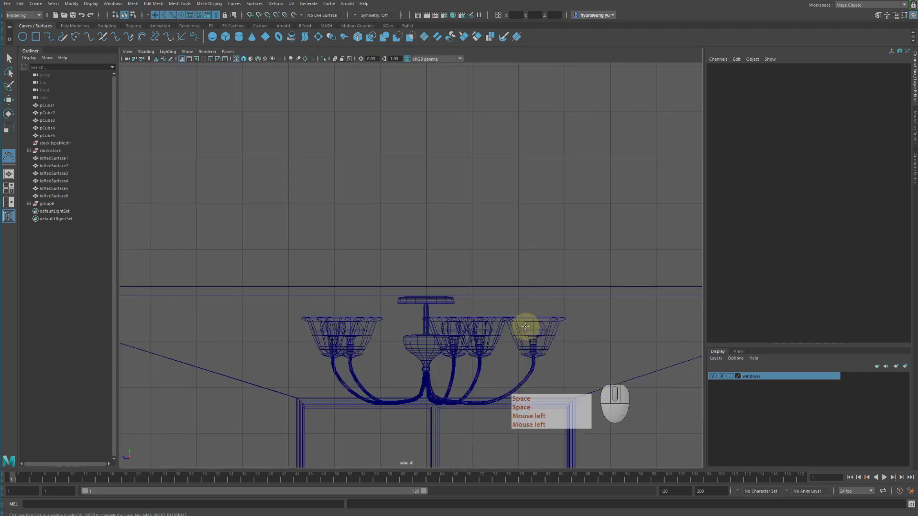
pyautogui.keyDown('alt'); pyautogui.moveTo(528, 323); pyautogui.dragTo(454, 274, button='middle'); pyautogui.keyUp('alt')
pyautogui.keyDown('alt'); pyautogui.moveTo(454, 274); pyautogui.dragTo(610, 303, button='right'); pyautogui.keyUp('alt')
pyautogui.click(431, 300)
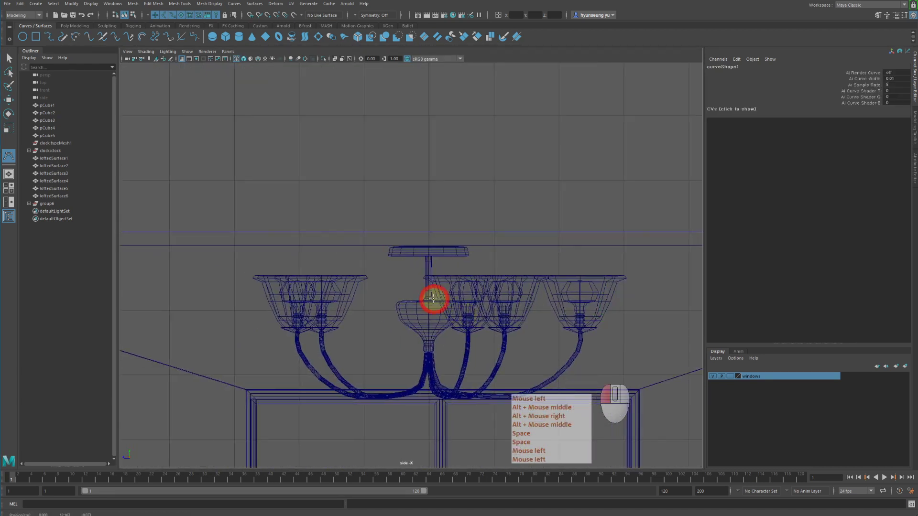
pyautogui.click(445, 271)
pyautogui.click(458, 271)
pyautogui.click(475, 269)
pyautogui.click(494, 264)
pyautogui.click(468, 245)
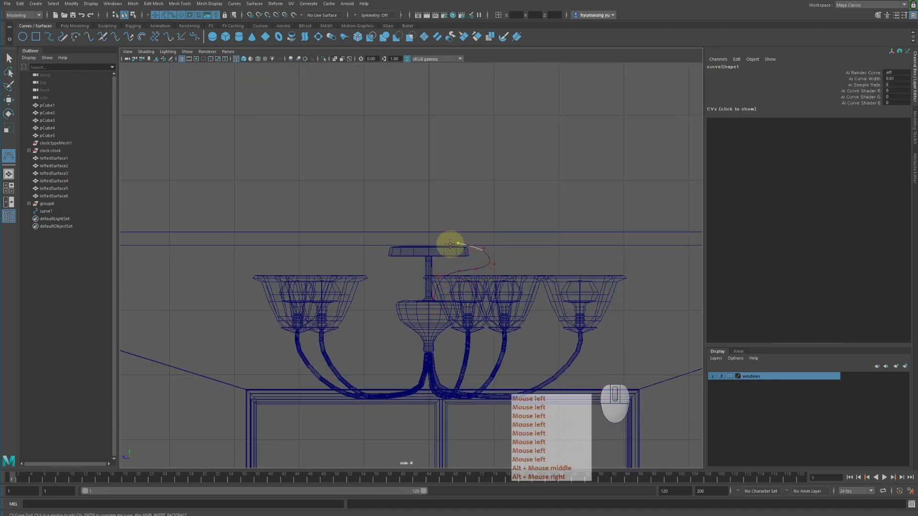
pyautogui.click(425, 245)
pyautogui.press('space')
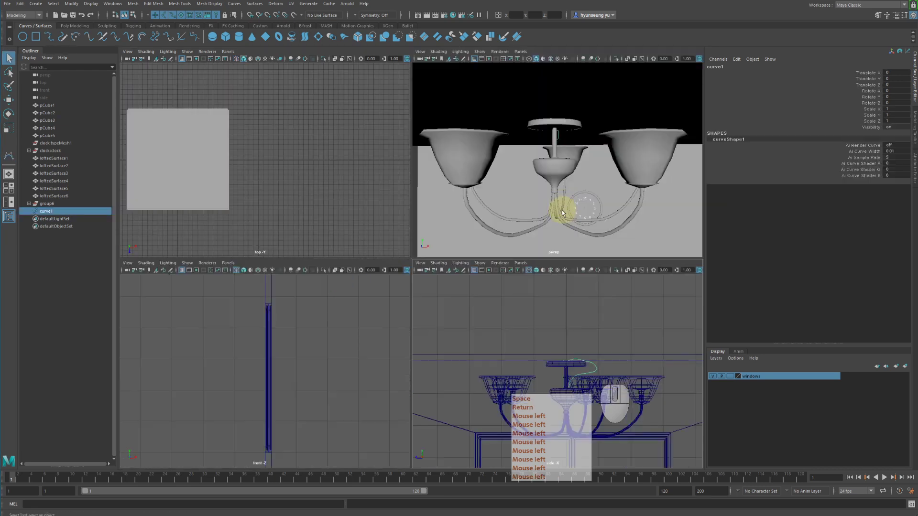
# Reshape the middle of the curve between the lamp's bowl and ceiling plate by moving its control vertices in the enlarged perspective view.
pyautogui.press('space')
pyautogui.keyDown('alt'); pyautogui.moveTo(559, 177); pyautogui.dragTo(493, 173); pyautogui.keyUp('alt')
pyautogui.keyDown('alt'); pyautogui.moveTo(494, 173); pyautogui.dragTo(530, 203, button='right'); pyautogui.keyUp('alt')
pyautogui.keyDown('alt'); pyautogui.moveTo(497, 202); pyautogui.dragTo(452, 195); pyautogui.keyUp('alt')
pyautogui.keyDown('alt'); pyautogui.moveTo(452, 195); pyautogui.dragTo(533, 204, button='right'); pyautogui.keyUp('alt')
pyautogui.keyDown('alt'); pyautogui.moveTo(533, 204); pyautogui.dragTo(598, 242, button='middle'); pyautogui.keyUp('alt')
pyautogui.keyDown('alt'); pyautogui.moveTo(597, 242); pyautogui.dragTo(549, 232); pyautogui.keyUp('alt')
pyautogui.keyDown('alt'); pyautogui.moveTo(549, 233); pyautogui.dragTo(513, 229, button='right'); pyautogui.keyUp('alt')
pyautogui.keyDown('alt'); pyautogui.moveTo(514, 228); pyautogui.dragTo(499, 198); pyautogui.keyUp('alt')
pyautogui.keyDown('alt'); pyautogui.moveTo(499, 198); pyautogui.dragTo(502, 210); pyautogui.keyUp('alt')
pyautogui.moveTo(502, 204); pyautogui.dragTo(447, 201, button='right')
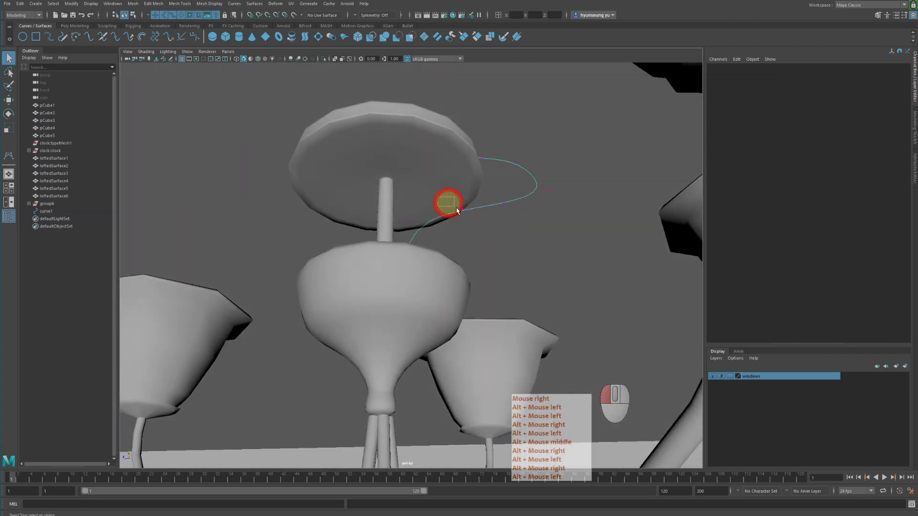
pyautogui.moveTo(446, 200); pyautogui.dragTo(478, 226)
pyautogui.press('w')
pyautogui.moveTo(460, 184); pyautogui.dragTo(454, 148)
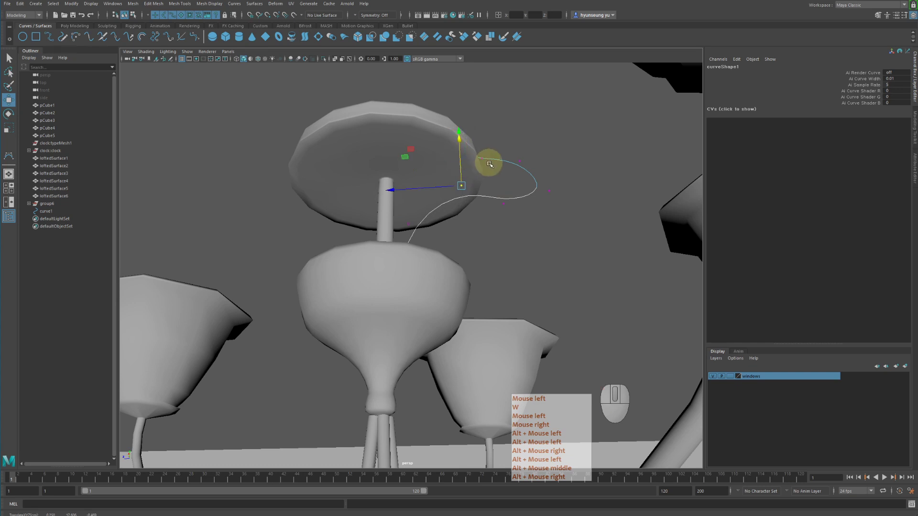
pyautogui.moveTo(495, 195); pyautogui.dragTo(508, 210)
pyautogui.moveTo(504, 161); pyautogui.dragTo(467, 159)
# Move the curve's lowest control vertex down into the top of the lamp's bowl.
pyautogui.press('w')
pyautogui.moveTo(368, 214); pyautogui.dragTo(432, 244)
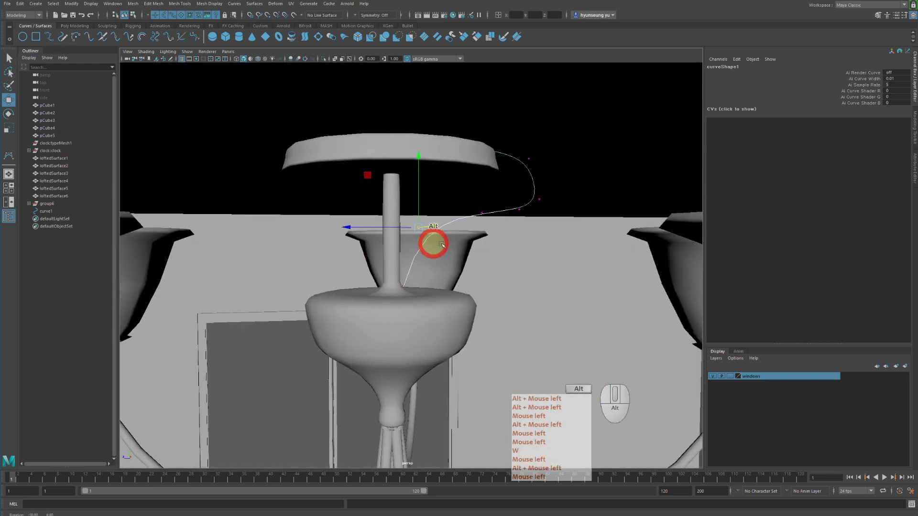
pyautogui.keyDown('alt'); pyautogui.moveTo(432, 244); pyautogui.dragTo(428, 258, button='right'); pyautogui.keyUp('alt')
pyautogui.keyDown('alt'); pyautogui.moveTo(427, 258); pyautogui.dragTo(417, 247); pyautogui.keyUp('alt')
pyautogui.moveTo(386, 263); pyautogui.dragTo(425, 294)
pyautogui.press('w')
pyautogui.moveTo(405, 210); pyautogui.dragTo(403, 226)
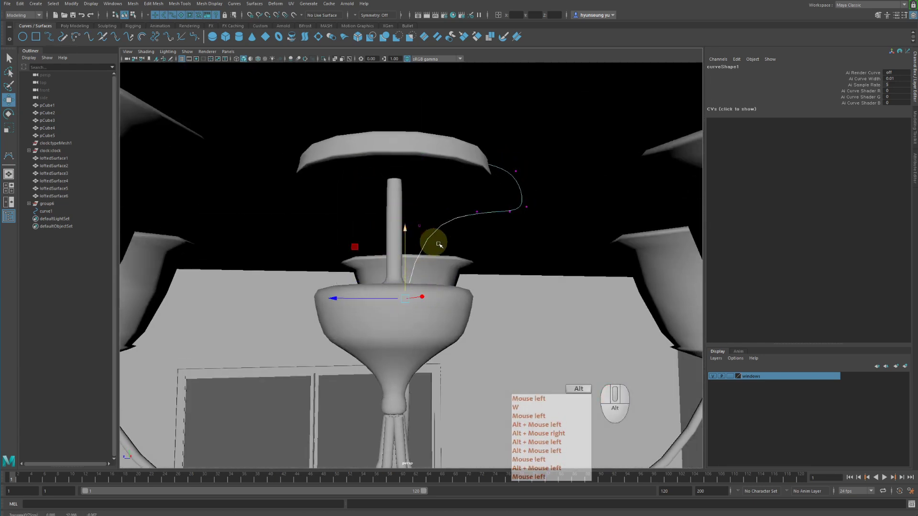
# Leave control-vertex editing and select the reshaped curve as a whole object.
pyautogui.keyDown('alt'); pyautogui.moveTo(434, 243); pyautogui.dragTo(404, 252, button='right'); pyautogui.keyUp('alt')
pyautogui.moveTo(403, 252)
pyautogui.keyDown('alt'); pyautogui.mouseDown()
pyautogui.moveTo(388, 256)
pyautogui.moveTo(396, 258)
pyautogui.mouseUp(); pyautogui.keyUp('alt')
pyautogui.keyDown('alt'); pyautogui.moveTo(396, 259); pyautogui.dragTo(383, 261, button='right'); pyautogui.keyUp('alt')
pyautogui.keyDown('alt'); pyautogui.moveTo(383, 261); pyautogui.dragTo(428, 279); pyautogui.keyUp('alt')
pyautogui.press('q')
pyautogui.keyDown('alt'); pyautogui.moveTo(429, 279); pyautogui.dragTo(403, 315, button='right'); pyautogui.keyUp('alt')
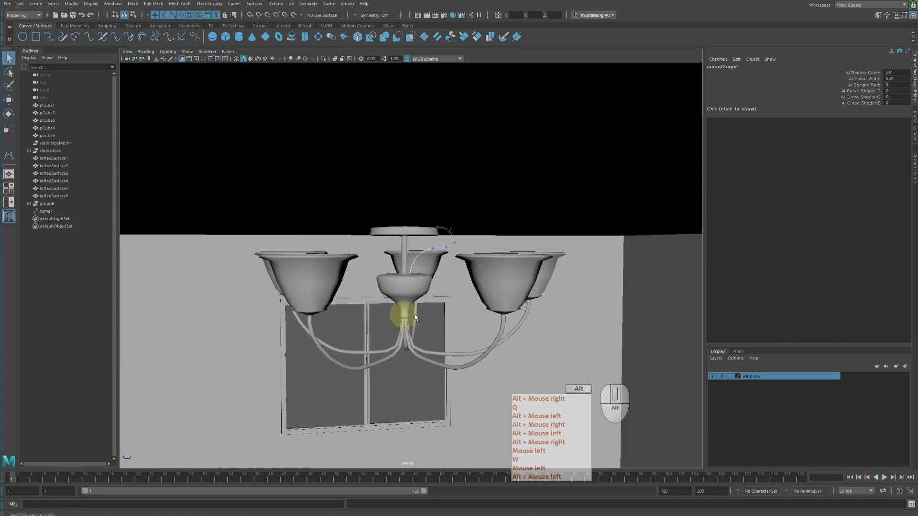
pyautogui.keyDown('alt'); pyautogui.moveTo(405, 313); pyautogui.dragTo(421, 232, button='middle'); pyautogui.keyUp('alt')
pyautogui.keyDown('alt'); pyautogui.moveTo(450, 246); pyautogui.dragTo(448, 239); pyautogui.keyUp('alt')
pyautogui.press('F8')
pyautogui.press('F8')
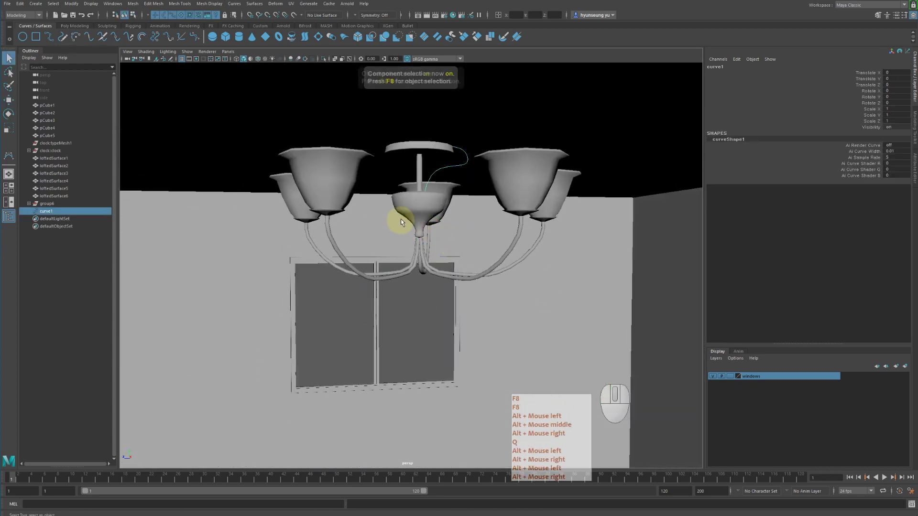
# Create a NURBS circle and raise it vertically from the origin to below the lamp.
pyautogui.click(24, 39)
pyautogui.keyDown('alt'); pyautogui.moveTo(402, 236); pyautogui.dragTo(321, 210, button='right'); pyautogui.keyUp('alt')
pyautogui.keyDown('alt'); pyautogui.moveTo(330, 205); pyautogui.dragTo(373, 180, button='middle'); pyautogui.keyUp('alt')
pyautogui.keyDown('alt'); pyautogui.moveTo(373, 180); pyautogui.dragTo(393, 217); pyautogui.keyUp('alt')
pyautogui.press('w')
pyautogui.keyDown('alt'); pyautogui.moveTo(500, 303); pyautogui.dragTo(440, 363, button='right'); pyautogui.keyUp('alt')
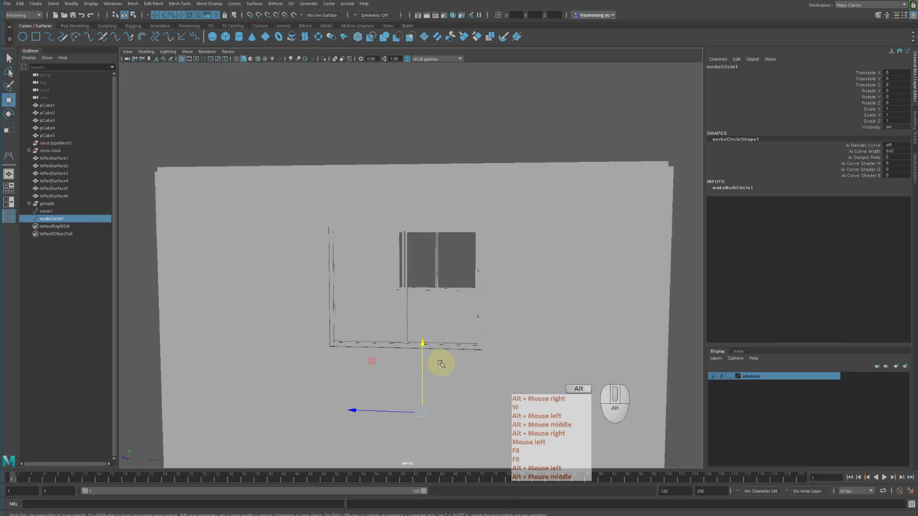
pyautogui.moveTo(425, 345); pyautogui.dragTo(435, 177)
pyautogui.press('f')
pyautogui.keyDown('alt'); pyautogui.moveTo(477, 227); pyautogui.dragTo(389, 229, button='right'); pyautogui.keyUp('alt')
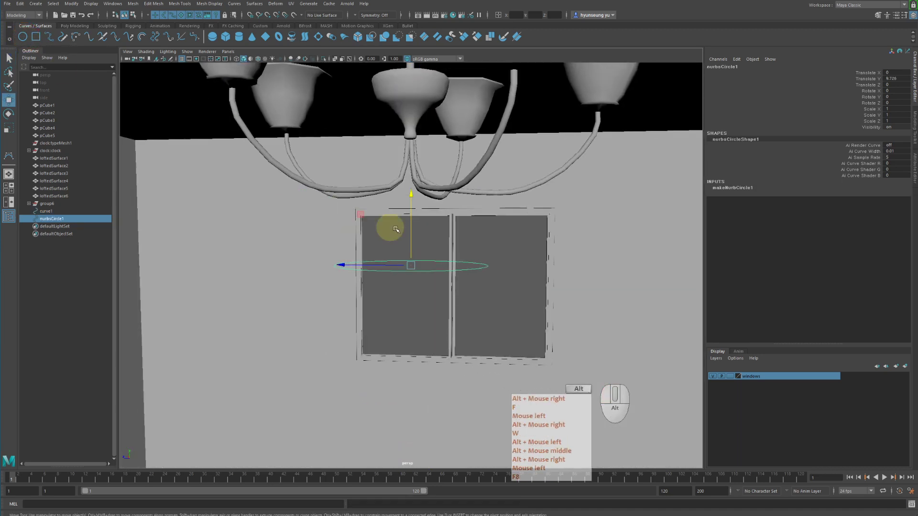
# Scale the NURBS circle down uniformly to about 0.118.
pyautogui.keyDown('alt'); pyautogui.moveTo(414, 238); pyautogui.dragTo(407, 302, button='middle'); pyautogui.keyUp('alt')
pyautogui.keyDown('alt'); pyautogui.moveTo(407, 303); pyautogui.dragTo(411, 313); pyautogui.keyUp('alt')
pyautogui.keyDown('alt'); pyautogui.moveTo(411, 313); pyautogui.dragTo(390, 302, button='right'); pyautogui.keyUp('alt')
pyautogui.keyDown('alt'); pyautogui.moveTo(390, 300); pyautogui.dragTo(395, 311, button='middle'); pyautogui.keyUp('alt')
pyautogui.press('r')
pyautogui.moveTo(498, 314); pyautogui.dragTo(408, 321, button='middle')
# Extrude the circle along the curve between the bowl and the ceiling plate.
pyautogui.keyDown('alt'); pyautogui.moveTo(390, 288); pyautogui.dragTo(468, 264, button='right'); pyautogui.keyUp('alt')
pyautogui.keyDown('alt'); pyautogui.moveTo(468, 264); pyautogui.dragTo(469, 320, button='middle'); pyautogui.keyUp('alt')
pyautogui.keyDown('alt'); pyautogui.moveTo(469, 320); pyautogui.dragTo(456, 291); pyautogui.keyUp('alt')
pyautogui.press('q')
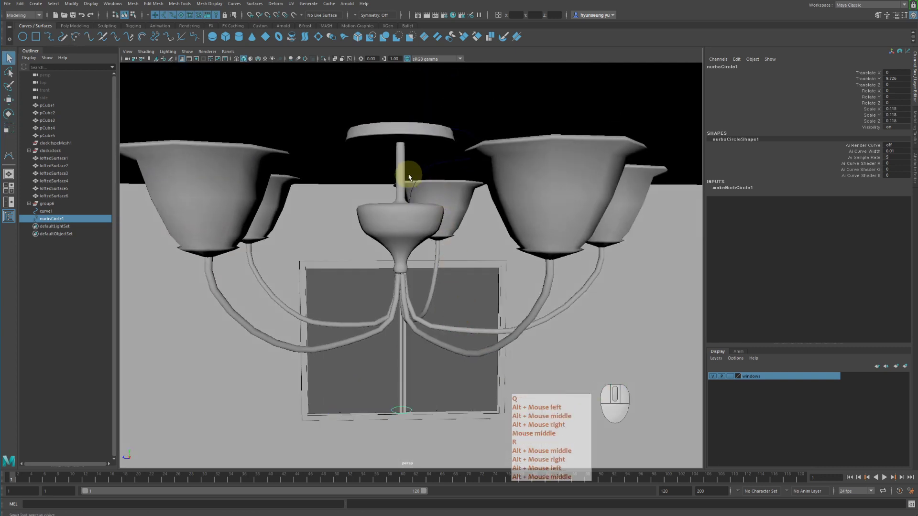
pyautogui.keyDown('shift'); pyautogui.click(420, 178); pyautogui.keyUp('shift')
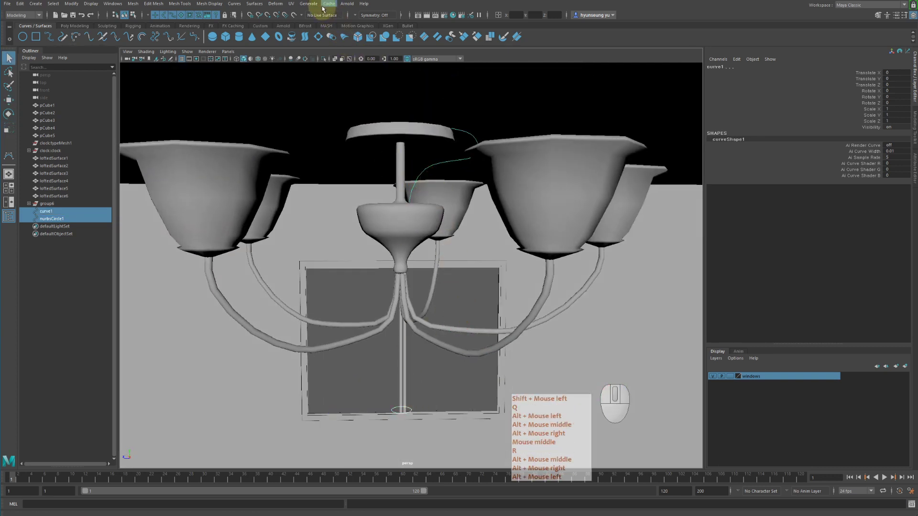
pyautogui.click(256, 4)
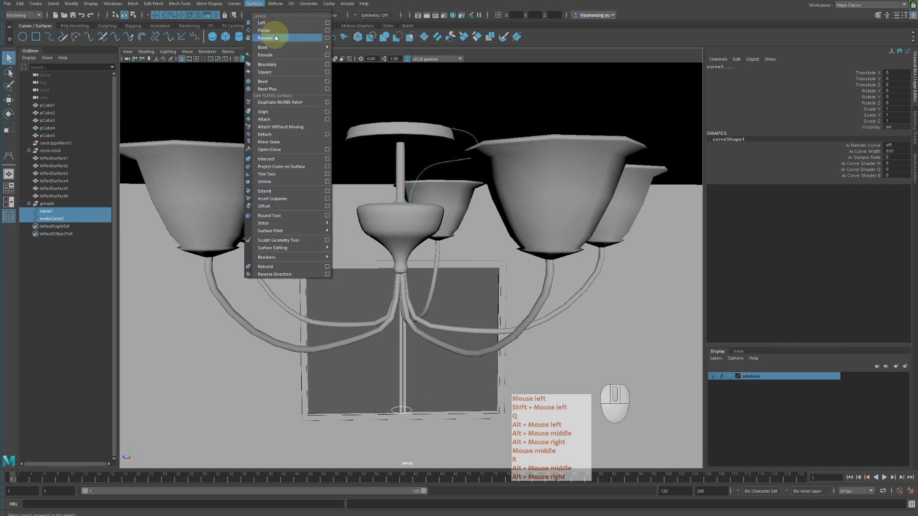
pyautogui.click(272, 55)
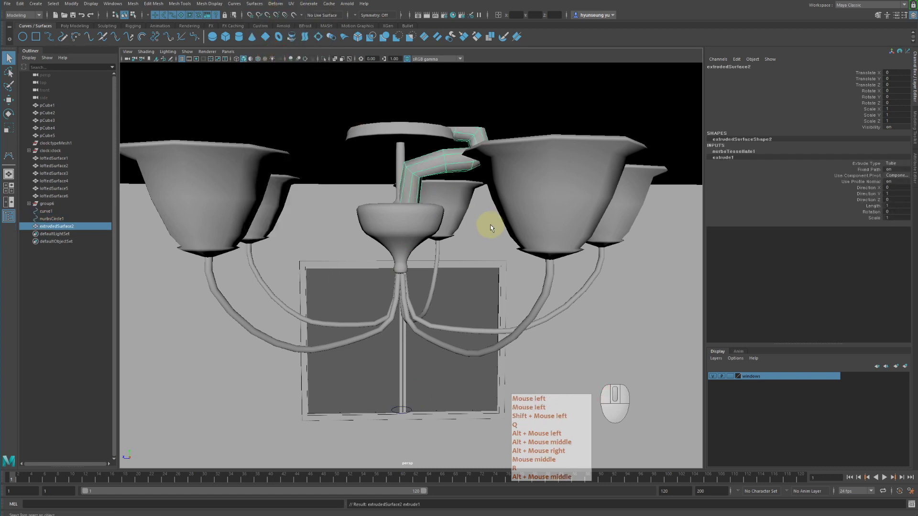
# Scale the profile circle down uniformly to about 0.008 so that the extruded tube becomes a thin cable.
pyautogui.keyDown('alt'); pyautogui.moveTo(488, 225); pyautogui.dragTo(475, 252); pyautogui.keyUp('alt')
pyautogui.keyDown('alt'); pyautogui.moveTo(475, 252); pyautogui.dragTo(418, 289, button='middle'); pyautogui.keyUp('alt')
pyautogui.click(403, 385)
pyautogui.press('r')
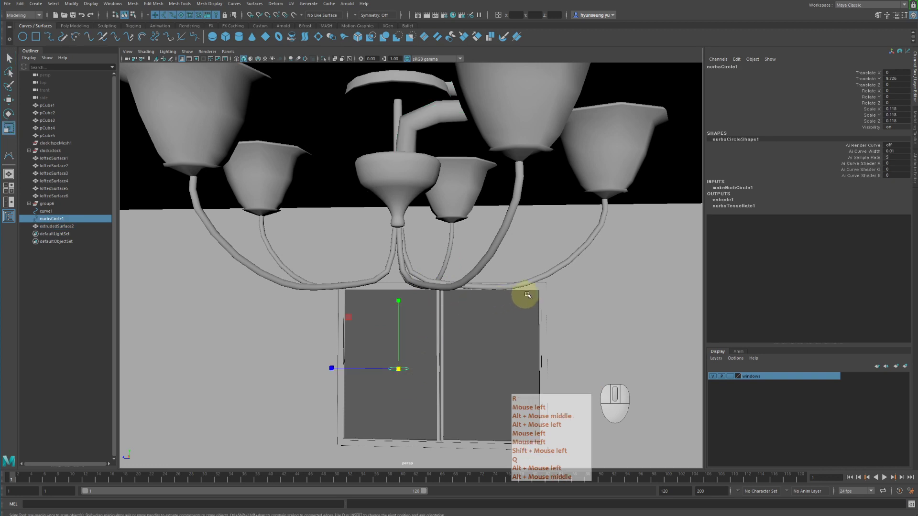
pyautogui.moveTo(525, 297); pyautogui.dragTo(513, 296, button='middle')
pyautogui.keyDown('alt'); pyautogui.moveTo(475, 237); pyautogui.dragTo(501, 212); pyautogui.keyUp('alt')
pyautogui.keyDown('alt'); pyautogui.moveTo(501, 212); pyautogui.dragTo(511, 214, button='right'); pyautogui.keyUp('alt')
pyautogui.keyDown('alt'); pyautogui.moveTo(512, 214); pyautogui.dragTo(511, 227, button='middle'); pyautogui.keyUp('alt')
pyautogui.keyDown('alt'); pyautogui.moveTo(510, 227); pyautogui.dragTo(485, 207); pyautogui.keyUp('alt')
pyautogui.moveTo(485, 207); pyautogui.dragTo(487, 210, button='middle')
pyautogui.keyDown('alt'); pyautogui.moveTo(447, 167); pyautogui.dragTo(462, 162); pyautogui.keyUp('alt')
pyautogui.keyDown('alt'); pyautogui.moveTo(461, 163); pyautogui.dragTo(475, 163, button='right'); pyautogui.keyUp('alt')
pyautogui.keyDown('alt'); pyautogui.moveTo(475, 163); pyautogui.dragTo(476, 219, button='middle'); pyautogui.keyUp('alt')
pyautogui.press('q')
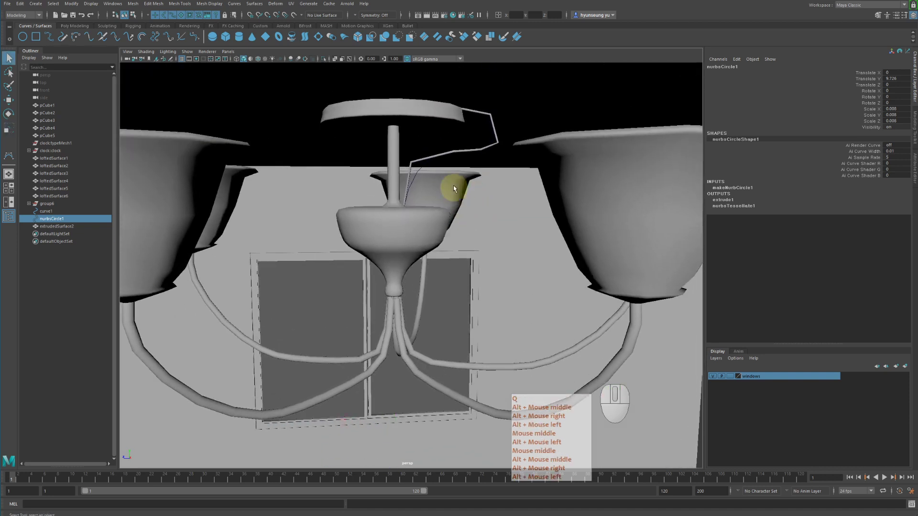
# Try a mesh Smooth on the extruded cable, and undo it.
pyautogui.keyDown('alt'); pyautogui.moveTo(460, 179); pyautogui.dragTo(479, 146); pyautogui.keyUp('alt')
pyautogui.keyDown('alt'); pyautogui.moveTo(479, 146); pyautogui.dragTo(535, 158, button='right'); pyautogui.keyUp('alt')
pyautogui.click(484, 138)
pyautogui.keyDown('alt'); pyautogui.moveTo(535, 158); pyautogui.dragTo(505, 235, button='middle'); pyautogui.keyUp('alt')
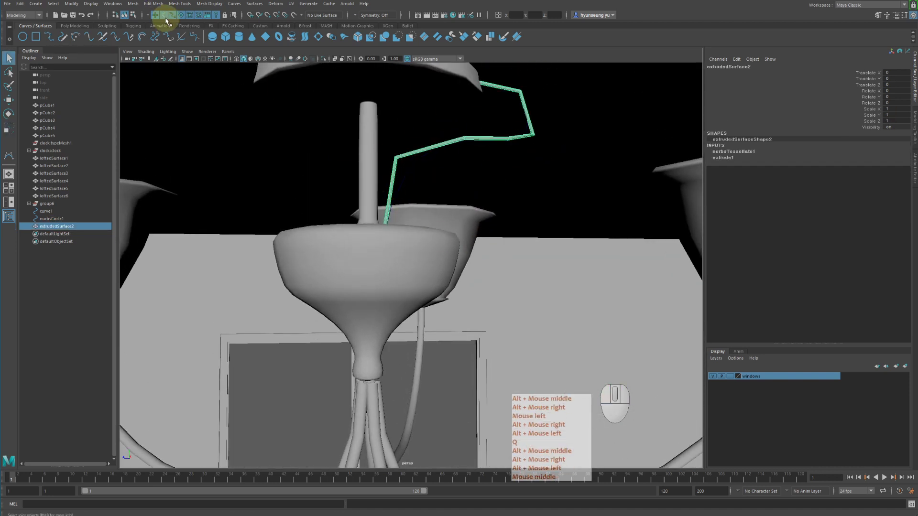
pyautogui.click(133, 4)
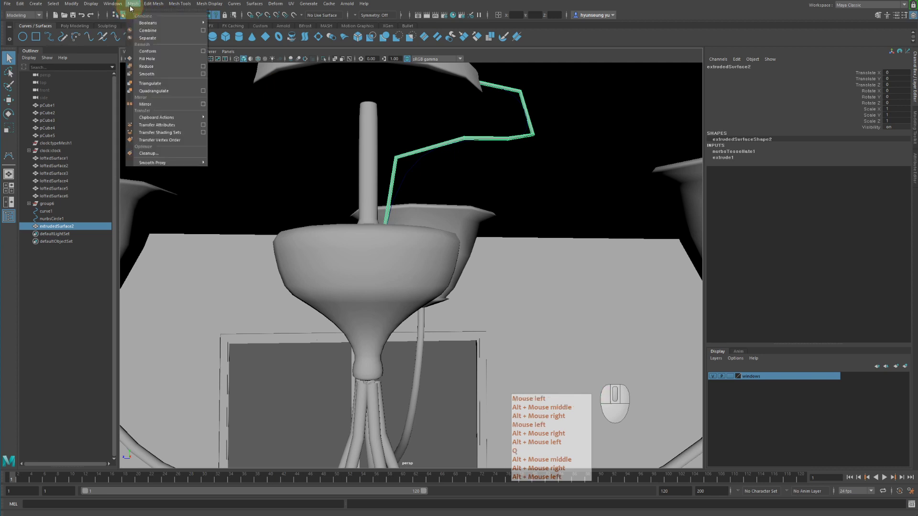
pyautogui.click(162, 73)
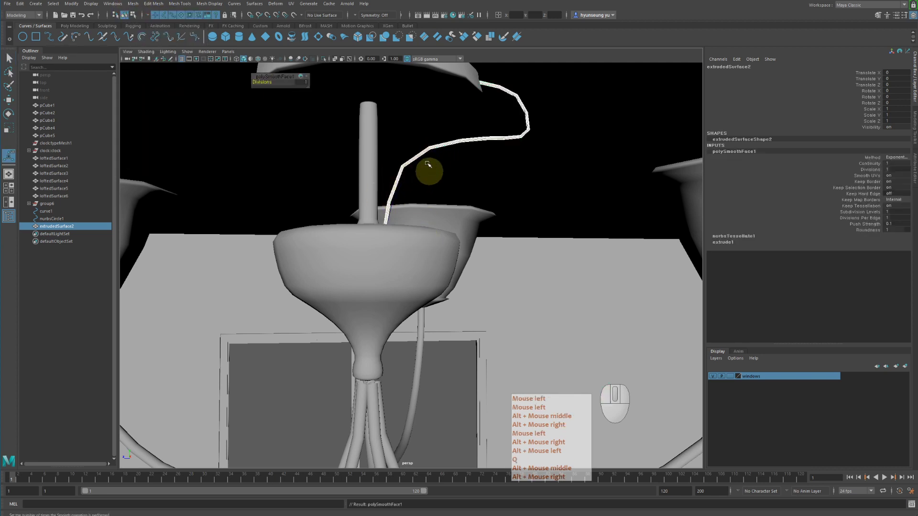
pyautogui.press('z')
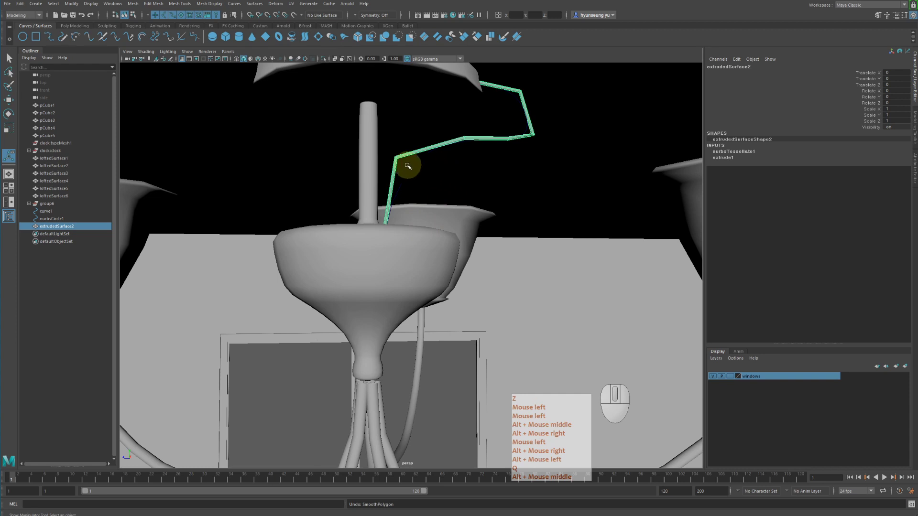
# Select the cable's path curve and reset the Rebuild Curve options to their default settings.
pyautogui.click(409, 168)
pyautogui.press('4')
pyautogui.keyDown('alt'); pyautogui.moveTo(465, 199); pyautogui.dragTo(502, 191); pyautogui.keyUp('alt')
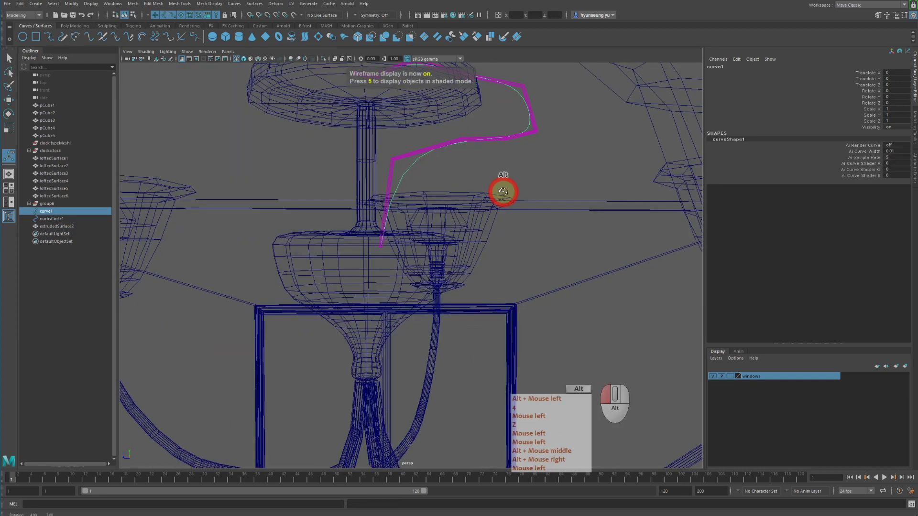
pyautogui.press('5')
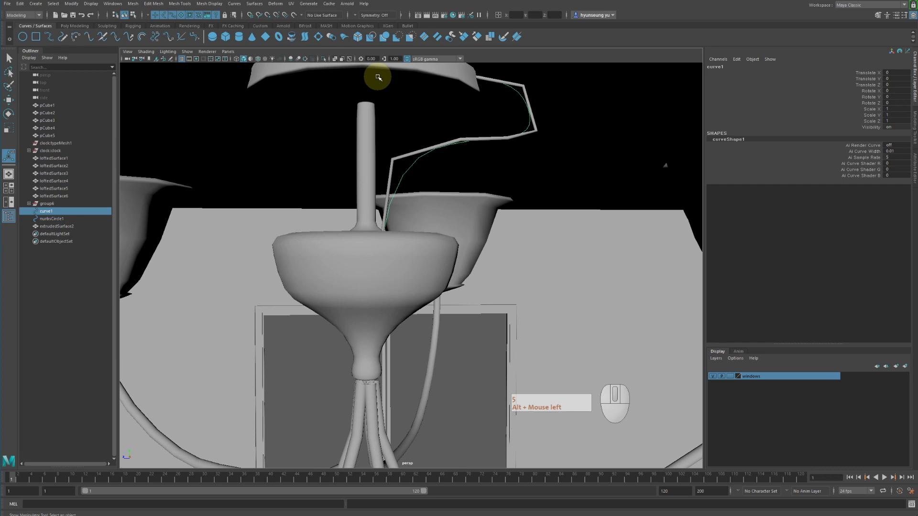
pyautogui.click(232, 3)
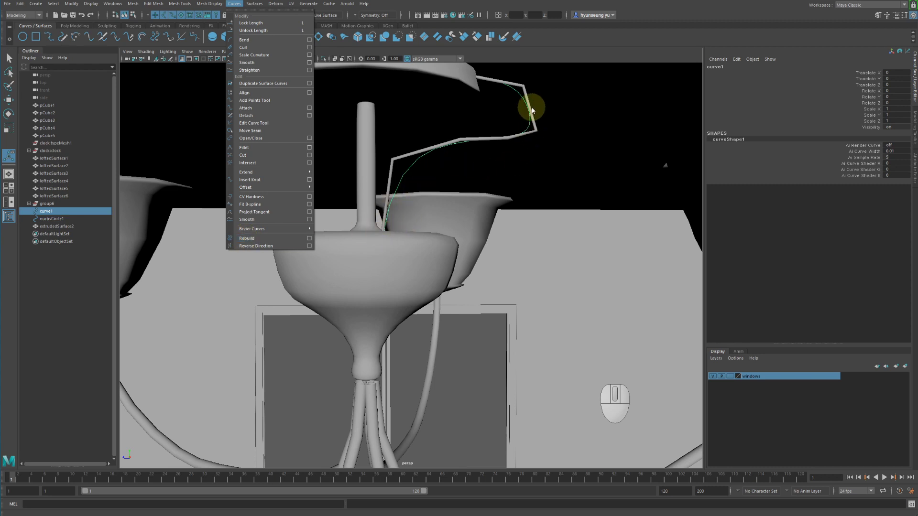
pyautogui.click(309, 238)
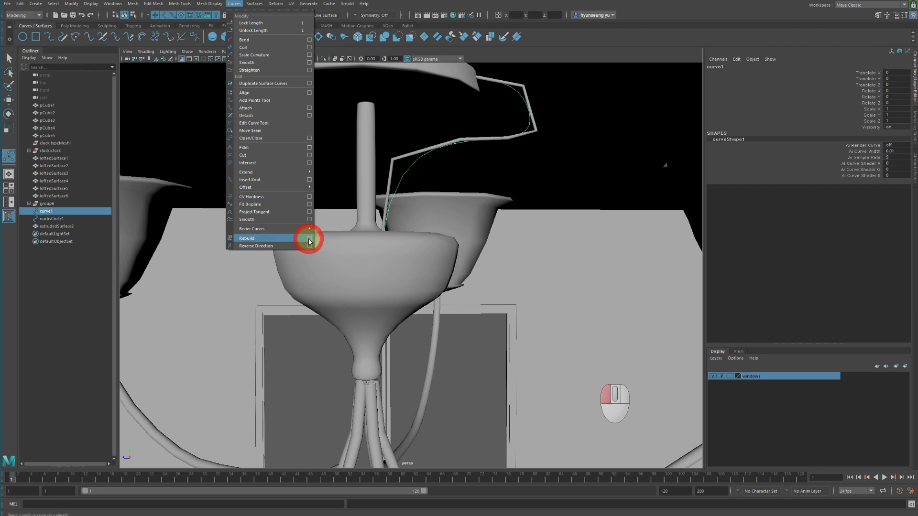
pyautogui.moveTo(595, 41); pyautogui.dragTo(646, 70)
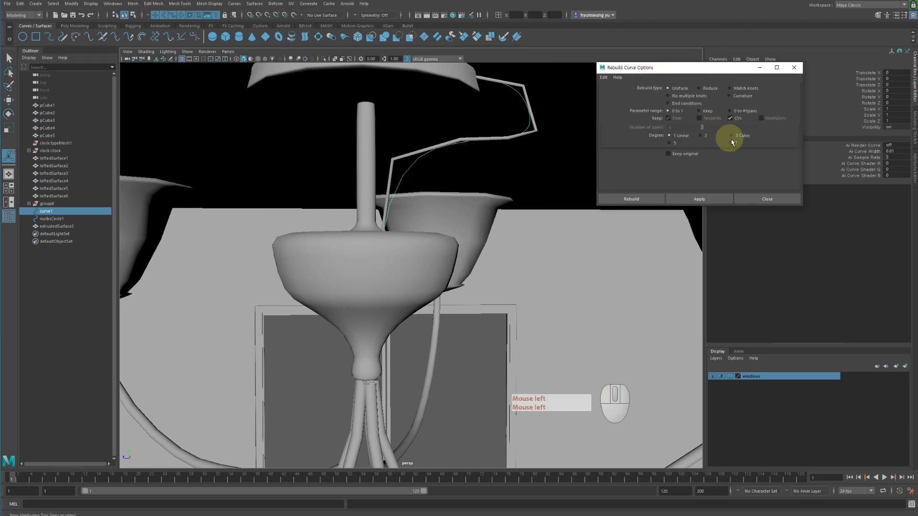
pyautogui.click(603, 77)
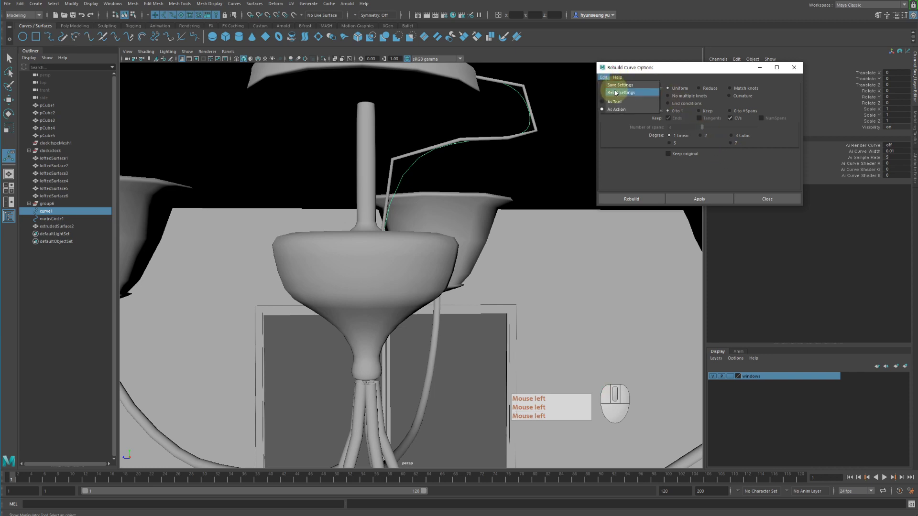
pyautogui.click(615, 92)
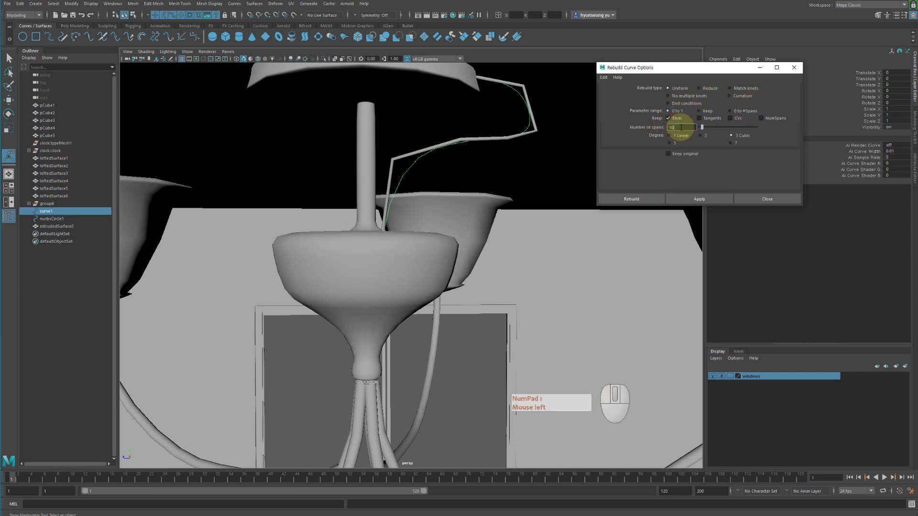
# Rebuild the path curve uniformly with 10 spans.
pyautogui.write('0')
pyautogui.press('Return')
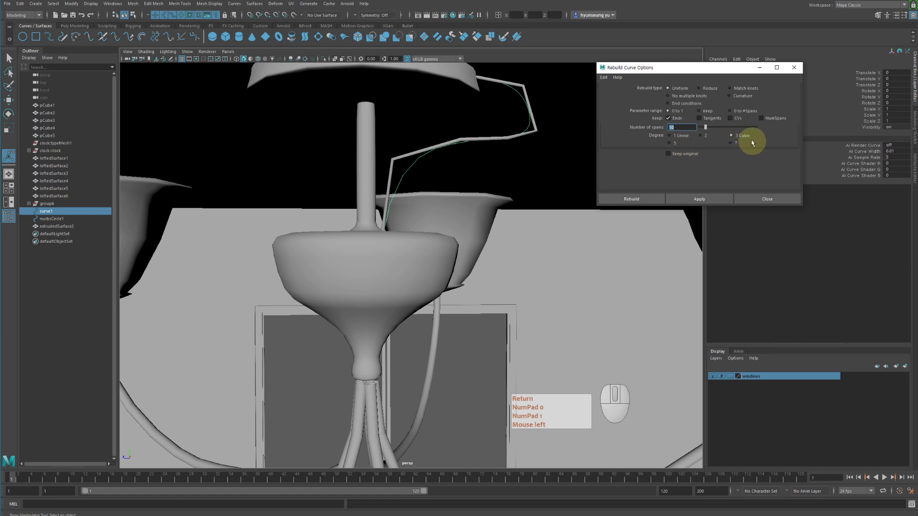
pyautogui.click(697, 199)
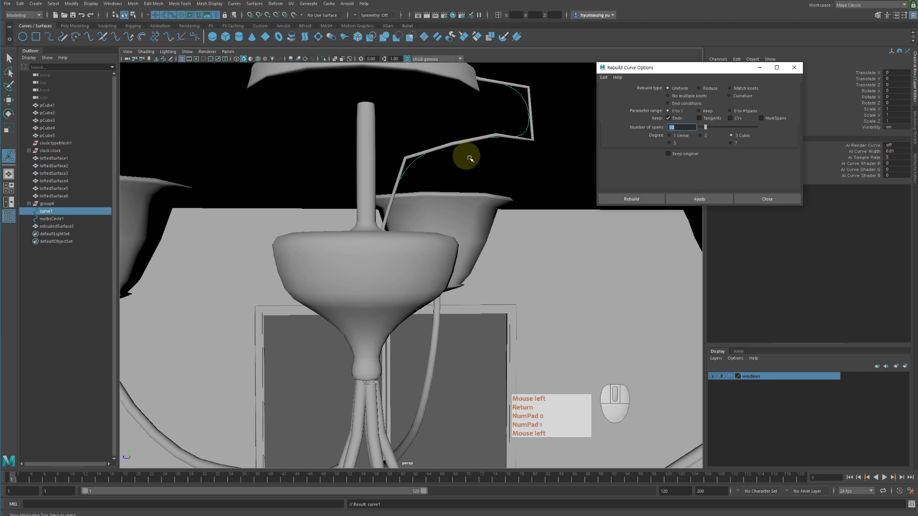
pyautogui.keyDown('alt'); pyautogui.moveTo(501, 148); pyautogui.dragTo(492, 127); pyautogui.keyUp('alt')
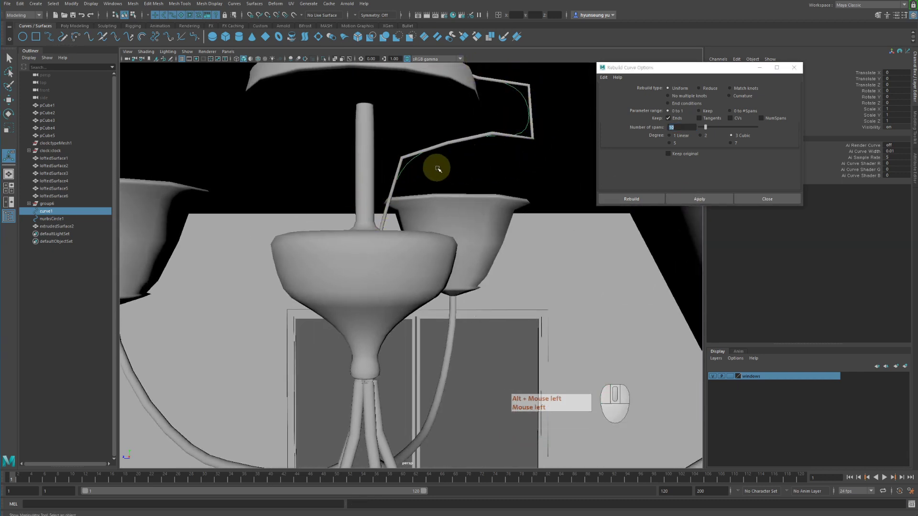
# Raise the number of spans to 35 and rebuild the path curve again.
pyautogui.moveTo(711, 129); pyautogui.dragTo(716, 128)
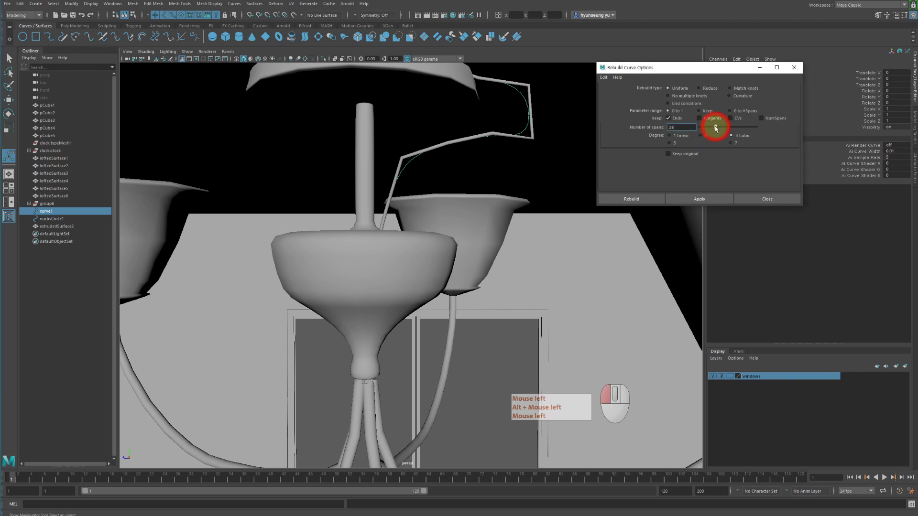
pyautogui.click(683, 201)
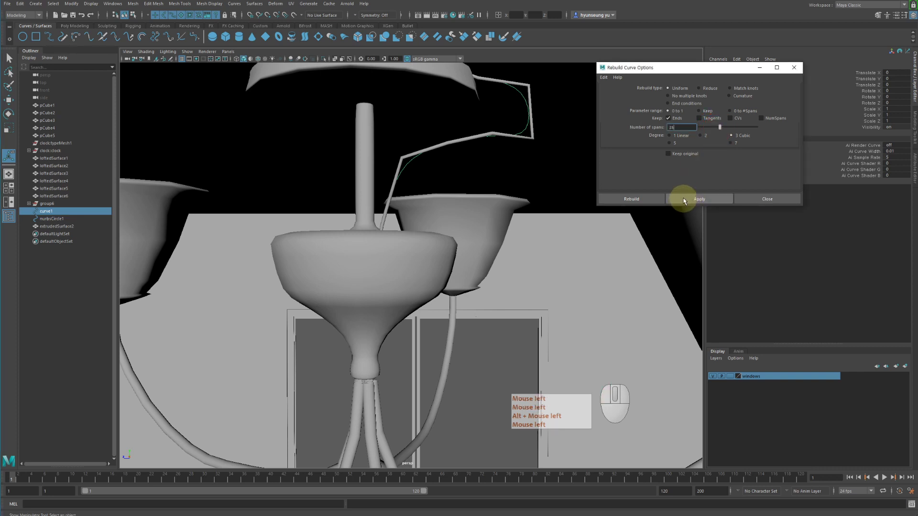
pyautogui.click(688, 199)
pyautogui.keyDown('alt'); pyautogui.moveTo(553, 180); pyautogui.dragTo(383, 215); pyautogui.keyUp('alt')
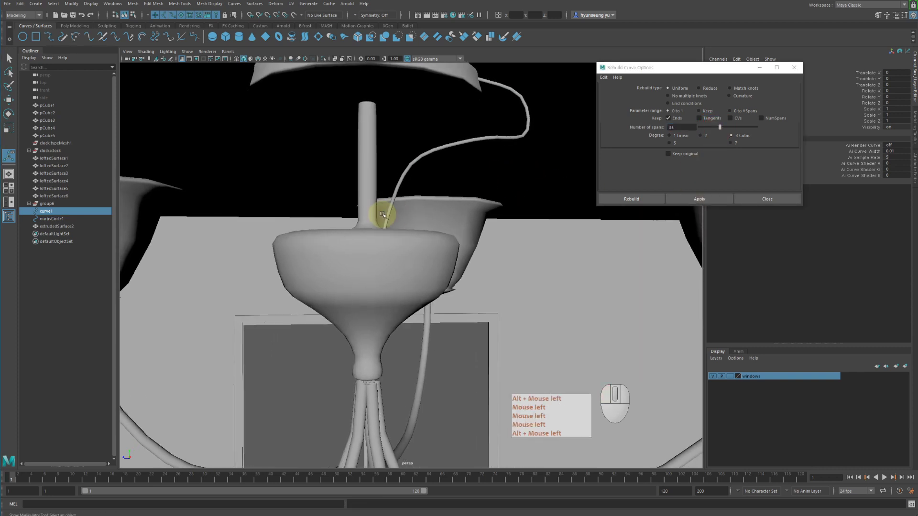
# Select the extruded cable and examine its curvature in wireframe and shaded display, including close up at the bowl.
pyautogui.click(403, 179)
pyautogui.press('4')
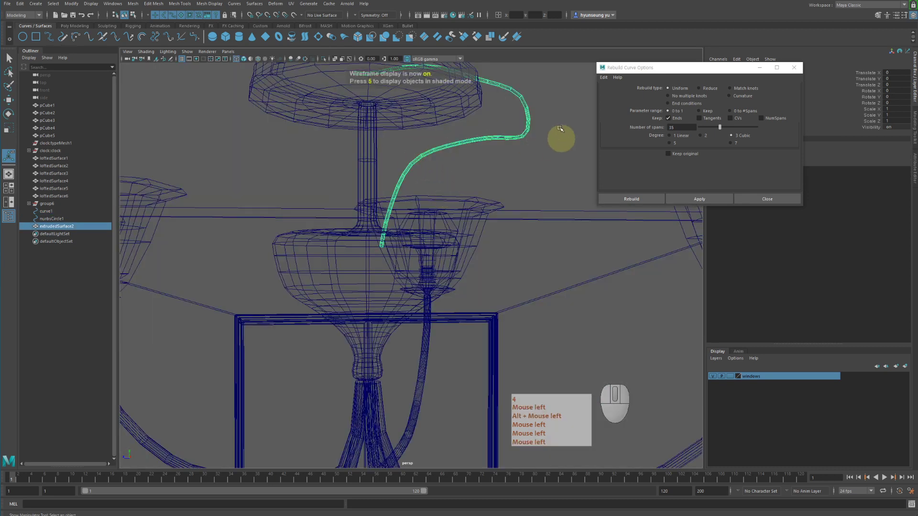
pyautogui.press('5')
pyautogui.keyDown('alt'); pyautogui.moveTo(540, 141); pyautogui.dragTo(532, 151); pyautogui.keyUp('alt')
pyautogui.keyDown('alt'); pyautogui.moveTo(533, 152); pyautogui.dragTo(567, 149, button='right'); pyautogui.keyUp('alt')
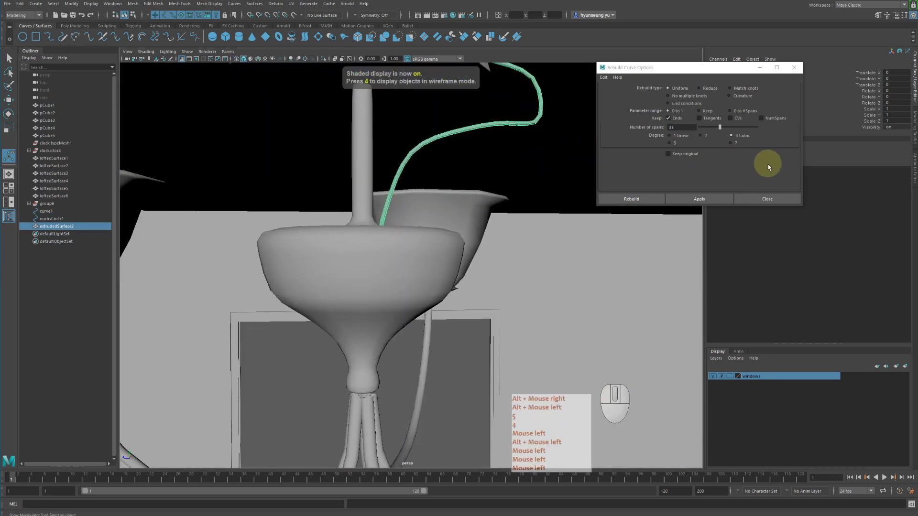
pyautogui.keyDown('alt'); pyautogui.moveTo(545, 186); pyautogui.dragTo(524, 182); pyautogui.keyUp('alt')
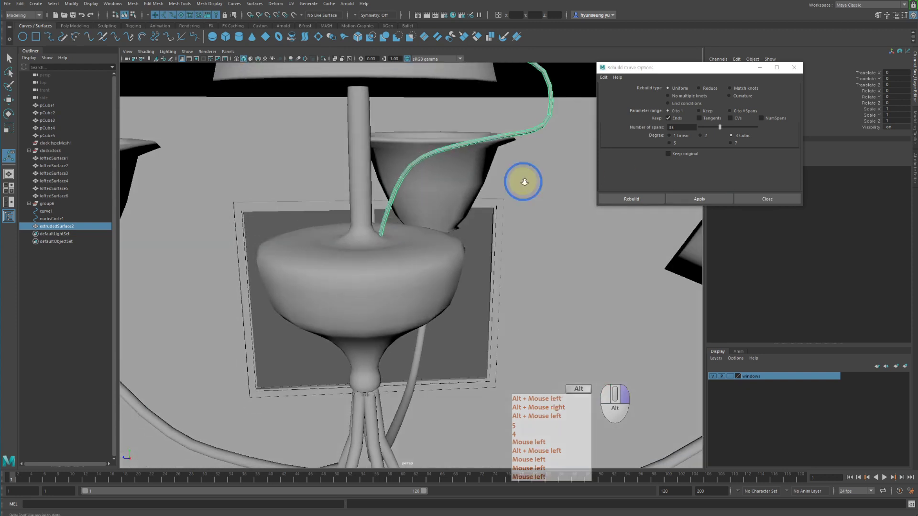
pyautogui.keyDown('alt'); pyautogui.moveTo(524, 182); pyautogui.dragTo(514, 210, button='right'); pyautogui.keyUp('alt')
pyautogui.keyDown('alt'); pyautogui.moveTo(514, 210); pyautogui.dragTo(504, 239, button='middle'); pyautogui.keyUp('alt')
pyautogui.keyDown('alt'); pyautogui.moveTo(504, 239); pyautogui.dragTo(448, 242); pyautogui.keyUp('alt')
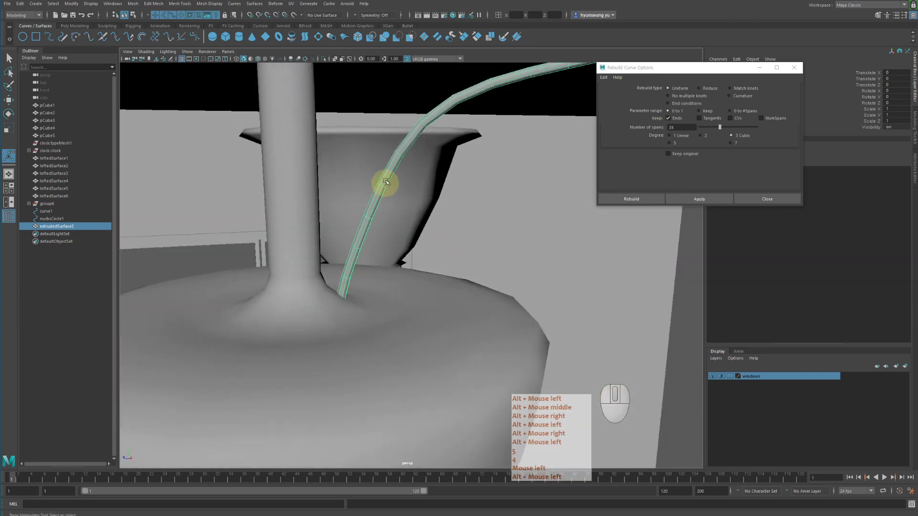
# Undo the last rebuild of the cable's path curve.
pyautogui.keyDown('alt'); pyautogui.moveTo(385, 182); pyautogui.dragTo(391, 178); pyautogui.keyUp('alt')
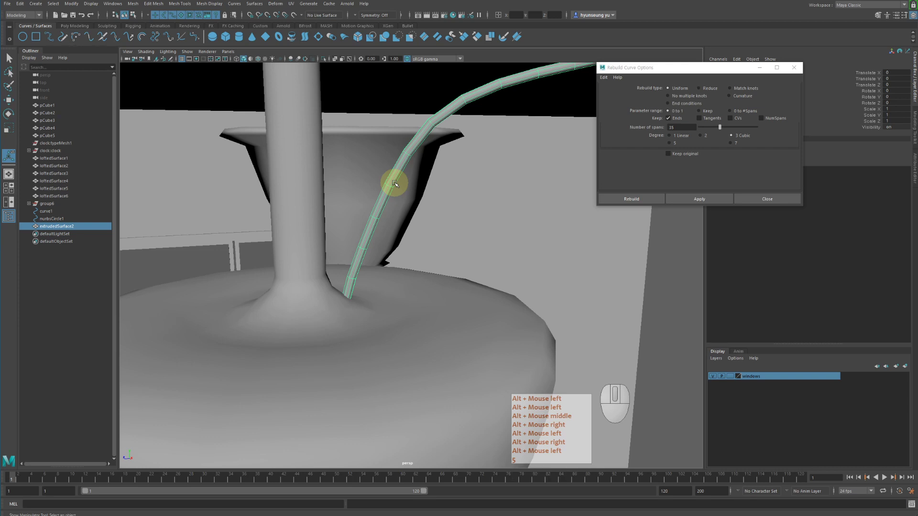
pyautogui.rightClick(375, 139)
pyautogui.press('z')
pyautogui.press('z')
pyautogui.press('z')
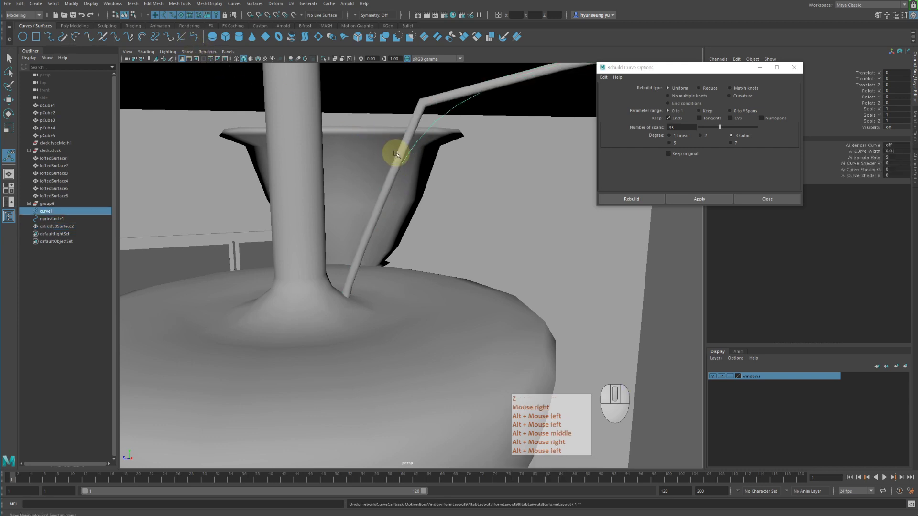
# Try smoothing the extruded cable's mesh twice, and undo both smoothing operations.
pyautogui.click(377, 121)
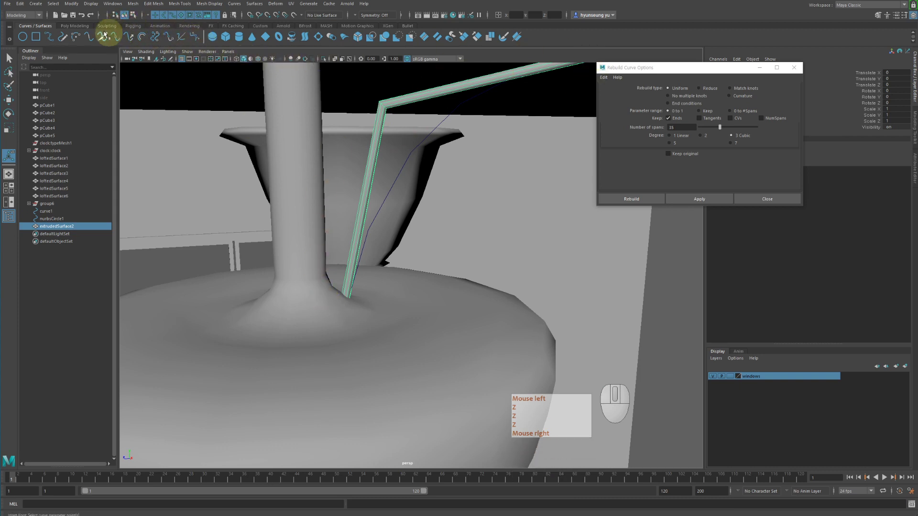
pyautogui.click(132, 26)
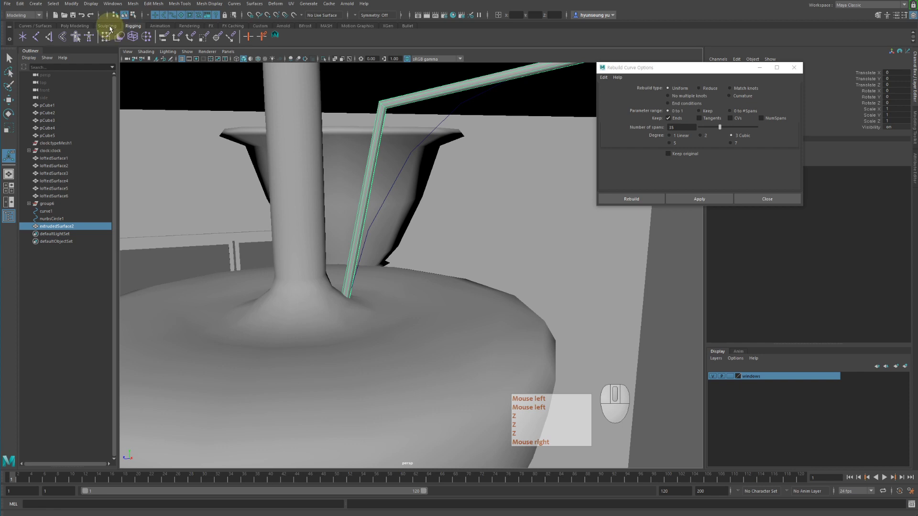
pyautogui.click(75, 27)
pyautogui.click(266, 37)
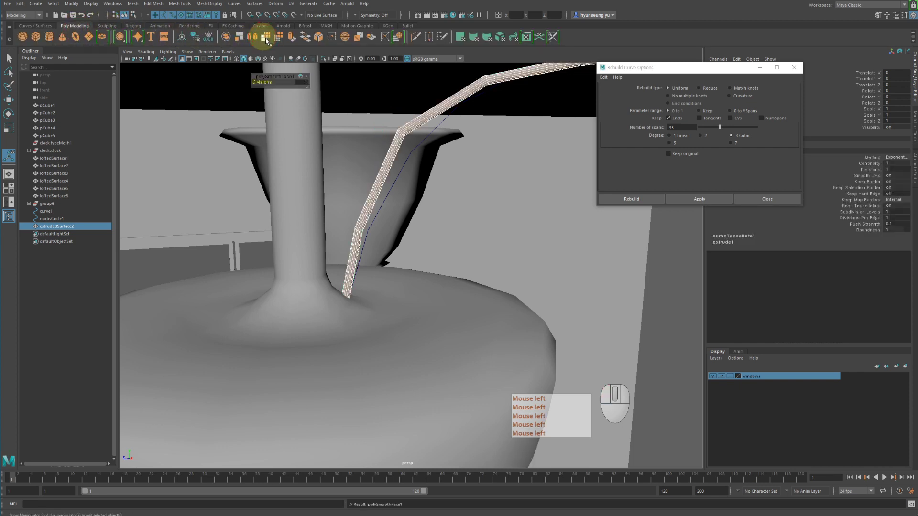
pyautogui.click(265, 38)
pyautogui.keyDown('alt'); pyautogui.moveTo(411, 150); pyautogui.dragTo(421, 153); pyautogui.keyUp('alt')
pyautogui.keyDown('alt'); pyautogui.moveTo(421, 153); pyautogui.dragTo(464, 164, button='right'); pyautogui.keyUp('alt')
pyautogui.keyDown('alt'); pyautogui.moveTo(465, 165); pyautogui.dragTo(474, 166, button='middle'); pyautogui.keyUp('alt')
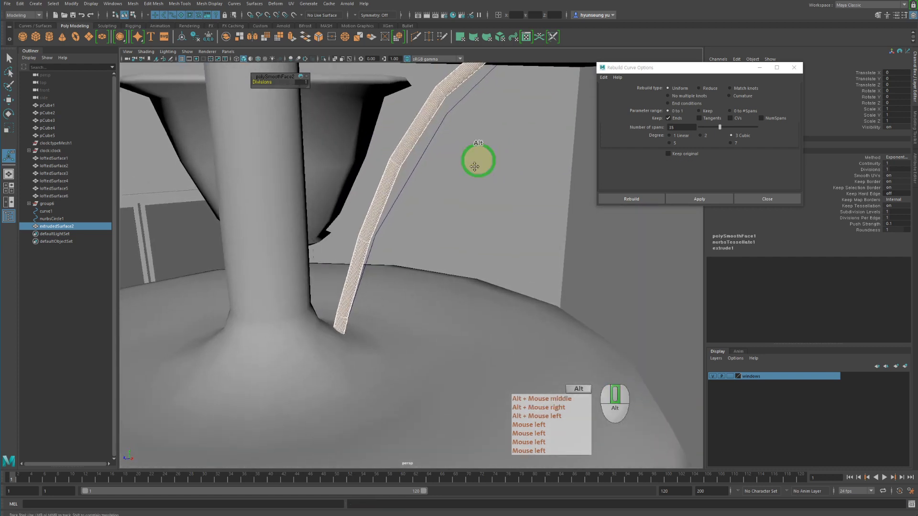
pyautogui.press('z')
pyautogui.press('z')
pyautogui.press('z')
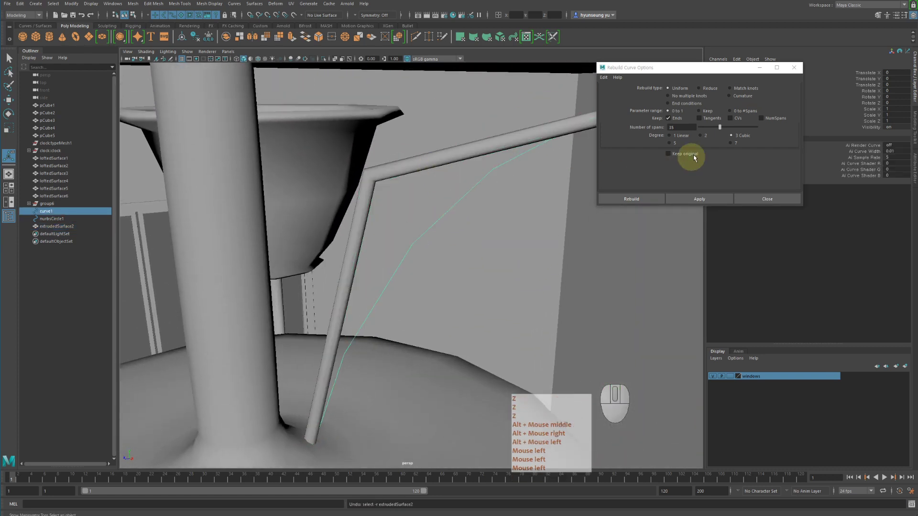
# Rebuild the path curve with 35 spans, check the cable's curvature, and close the Rebuild Curve options.
pyautogui.click(675, 199)
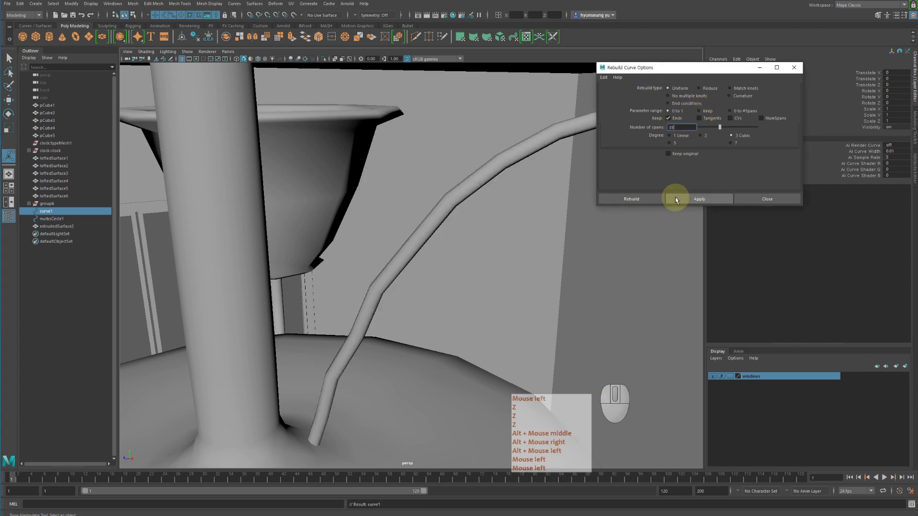
pyautogui.click(426, 243)
pyautogui.keyDown('alt'); pyautogui.moveTo(426, 242); pyautogui.dragTo(406, 231, button='right'); pyautogui.keyUp('alt')
pyautogui.keyDown('alt'); pyautogui.moveTo(406, 231); pyautogui.dragTo(459, 217); pyautogui.keyUp('alt')
pyautogui.press('4')
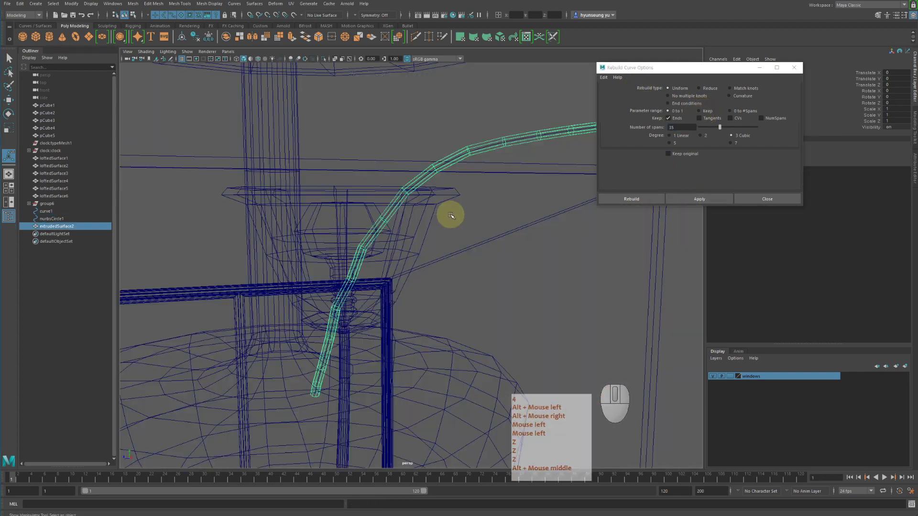
pyautogui.keyDown('alt'); pyautogui.moveTo(492, 209); pyautogui.dragTo(455, 211, button='right'); pyautogui.keyUp('alt')
pyautogui.keyDown('alt'); pyautogui.moveTo(455, 211); pyautogui.dragTo(410, 242, button='middle'); pyautogui.keyUp('alt')
pyautogui.press('5')
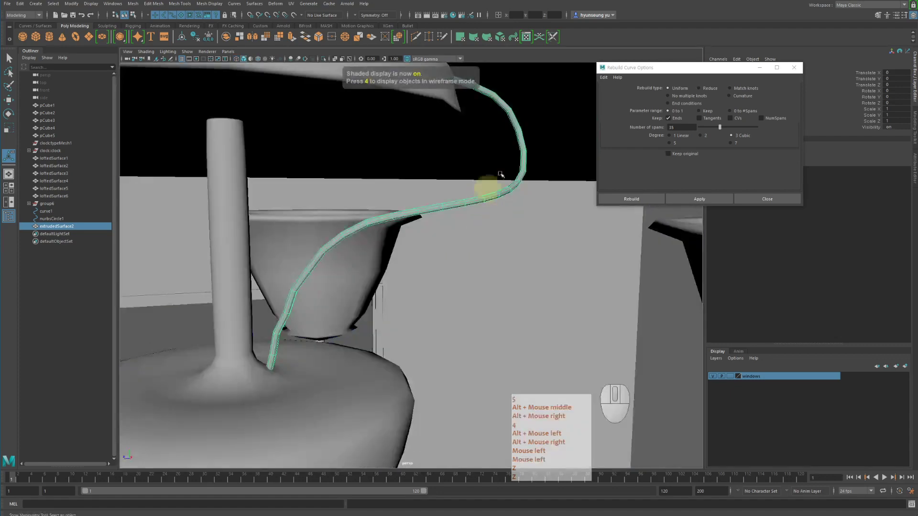
pyautogui.click(757, 201)
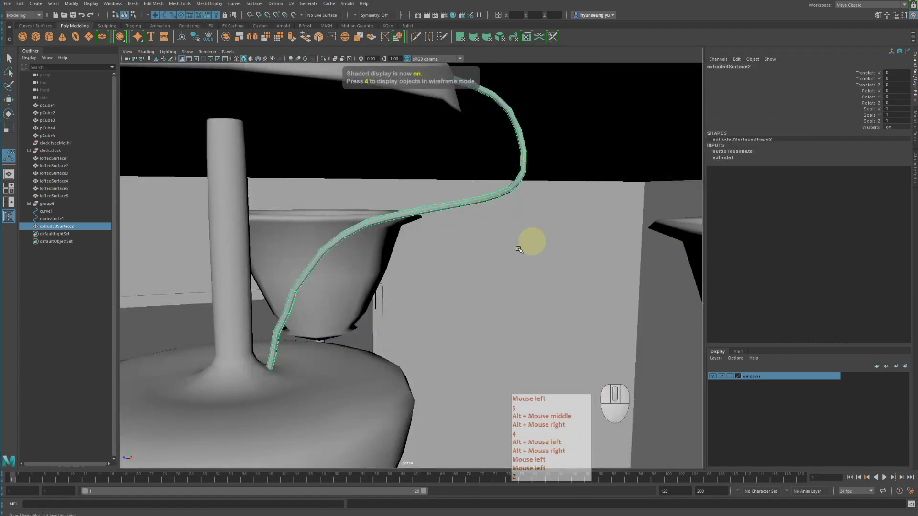
# Examine the lamp with its finished cable as a whole, and select one of its shades.
pyautogui.keyDown('alt'); pyautogui.moveTo(519, 247); pyautogui.dragTo(467, 249, button='right'); pyautogui.keyUp('alt')
pyautogui.keyDown('alt'); pyautogui.moveTo(467, 250); pyautogui.dragTo(430, 238); pyautogui.keyUp('alt')
pyautogui.keyDown('alt'); pyautogui.moveTo(430, 238); pyautogui.dragTo(386, 240, button='right'); pyautogui.keyUp('alt')
pyautogui.keyDown('alt'); pyautogui.moveTo(387, 241); pyautogui.dragTo(419, 204, button='middle'); pyautogui.keyUp('alt')
pyautogui.keyDown('alt'); pyautogui.moveTo(419, 204); pyautogui.dragTo(379, 201, button='right'); pyautogui.keyUp('alt')
pyautogui.keyDown('alt'); pyautogui.moveTo(457, 215); pyautogui.dragTo(421, 216); pyautogui.keyUp('alt')
pyautogui.keyDown('alt'); pyautogui.moveTo(420, 216); pyautogui.dragTo(386, 218, button='right'); pyautogui.keyUp('alt')
pyautogui.keyDown('alt'); pyautogui.moveTo(386, 218); pyautogui.dragTo(385, 170, button='middle'); pyautogui.keyUp('alt')
pyautogui.keyDown('alt'); pyautogui.moveTo(472, 208); pyautogui.dragTo(420, 211, button='right'); pyautogui.keyUp('alt')
pyautogui.keyDown('alt'); pyautogui.moveTo(418, 211); pyautogui.dragTo(445, 210); pyautogui.keyUp('alt')
pyautogui.keyDown('alt'); pyautogui.moveTo(444, 210); pyautogui.dragTo(507, 205, button='right'); pyautogui.keyUp('alt')
pyautogui.click(544, 202)
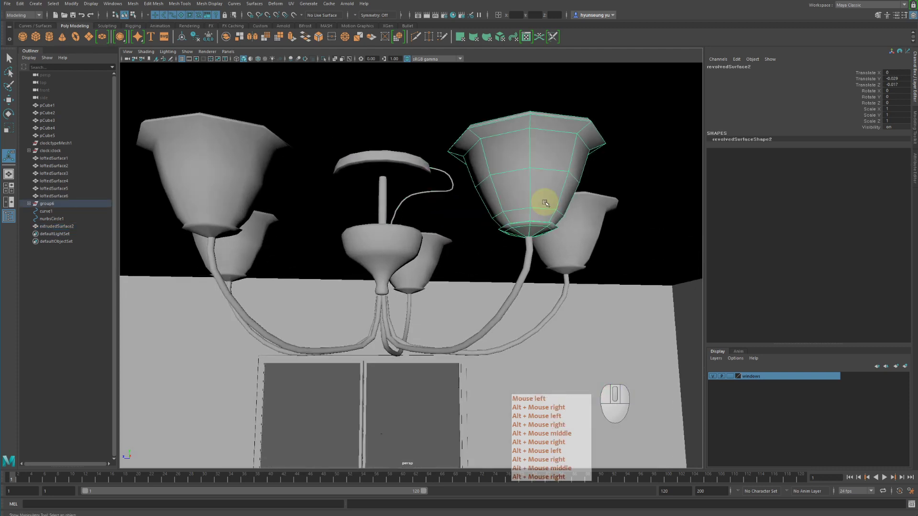
pyautogui.keyDown('alt'); pyautogui.moveTo(534, 204); pyautogui.dragTo(530, 205); pyautogui.keyUp('alt')
pyautogui.keyDown('alt'); pyautogui.moveTo(531, 205); pyautogui.dragTo(557, 208, button='right'); pyautogui.keyUp('alt')
pyautogui.keyDown('alt'); pyautogui.moveTo(557, 209); pyautogui.dragTo(549, 211); pyautogui.keyUp('alt')
pyautogui.keyDown('alt'); pyautogui.moveTo(549, 210); pyautogui.dragTo(527, 209, button='right'); pyautogui.keyUp('alt')
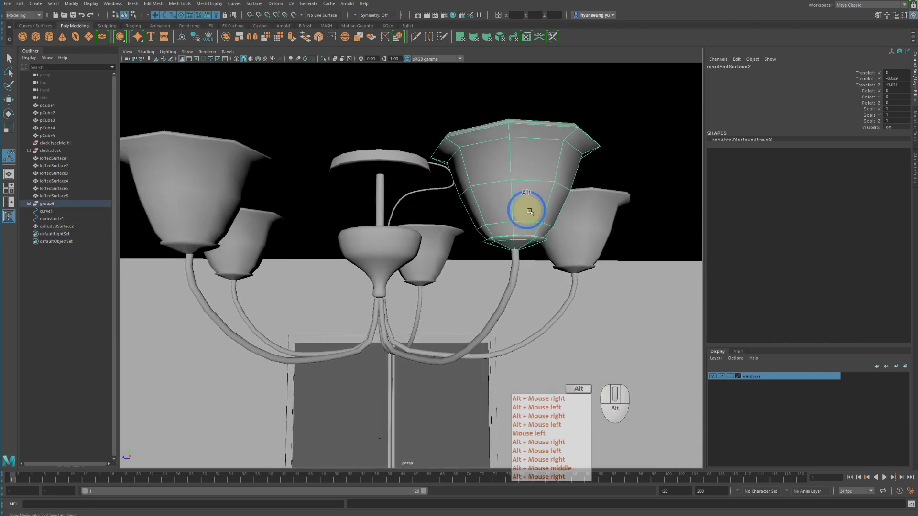
pyautogui.keyDown('alt'); pyautogui.moveTo(527, 209); pyautogui.dragTo(534, 202, button='middle'); pyautogui.keyUp('alt')
pyautogui.keyDown('alt'); pyautogui.moveTo(534, 203); pyautogui.dragTo(537, 207); pyautogui.keyUp('alt')
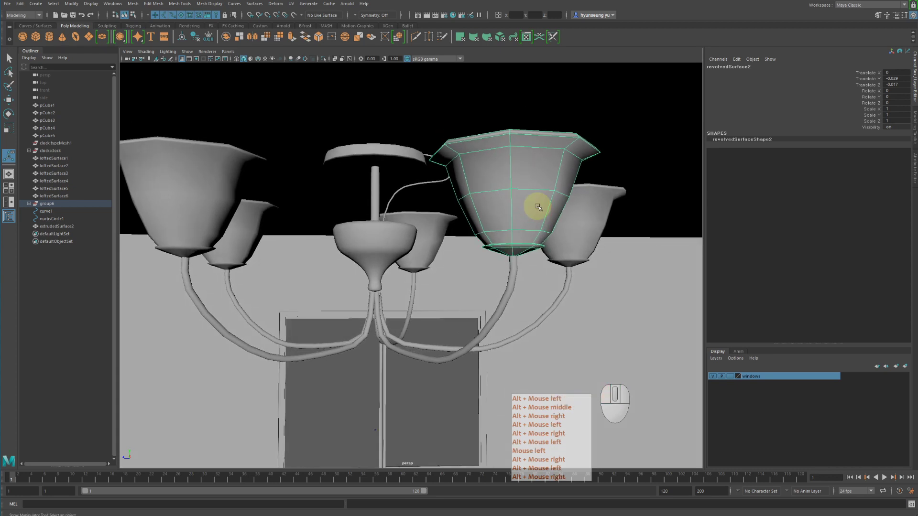
# Clear the selection and examine the lamp within the room, both from a distance and up close.
pyautogui.click(595, 241)
pyautogui.keyDown('alt'); pyautogui.moveTo(592, 246); pyautogui.dragTo(467, 267, button='right'); pyautogui.keyUp('alt')
pyautogui.keyDown('alt'); pyautogui.moveTo(467, 266); pyautogui.dragTo(581, 262); pyautogui.keyUp('alt')
pyautogui.keyDown('alt'); pyautogui.moveTo(581, 262); pyautogui.dragTo(508, 262, button='right'); pyautogui.keyUp('alt')
pyautogui.keyDown('alt'); pyautogui.moveTo(508, 263); pyautogui.dragTo(555, 260); pyautogui.keyUp('alt')
pyautogui.keyDown('alt'); pyautogui.moveTo(554, 261); pyautogui.dragTo(442, 308, button='right'); pyautogui.keyUp('alt')
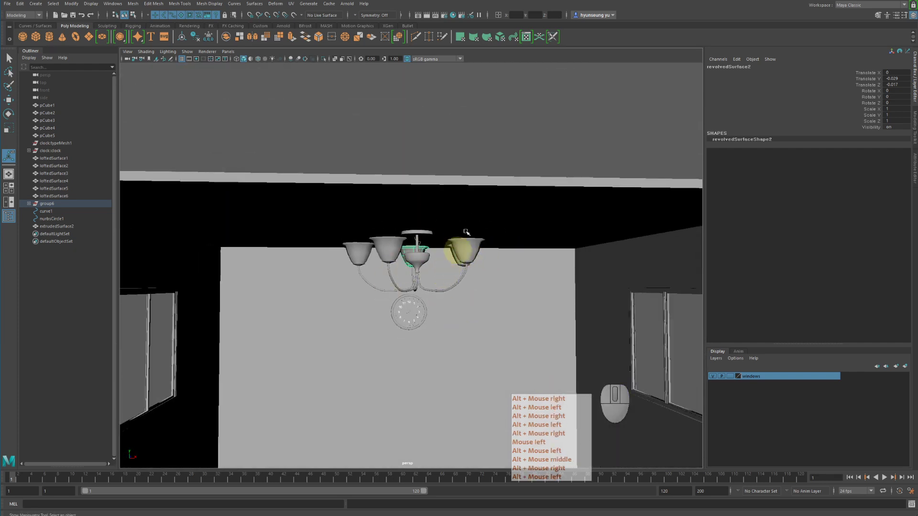
pyautogui.click(503, 146)
pyautogui.keyDown('alt'); pyautogui.moveTo(502, 258); pyautogui.dragTo(461, 271); pyautogui.keyUp('alt')
pyautogui.keyDown('alt'); pyautogui.moveTo(461, 271); pyautogui.dragTo(599, 277, button='right'); pyautogui.keyUp('alt')
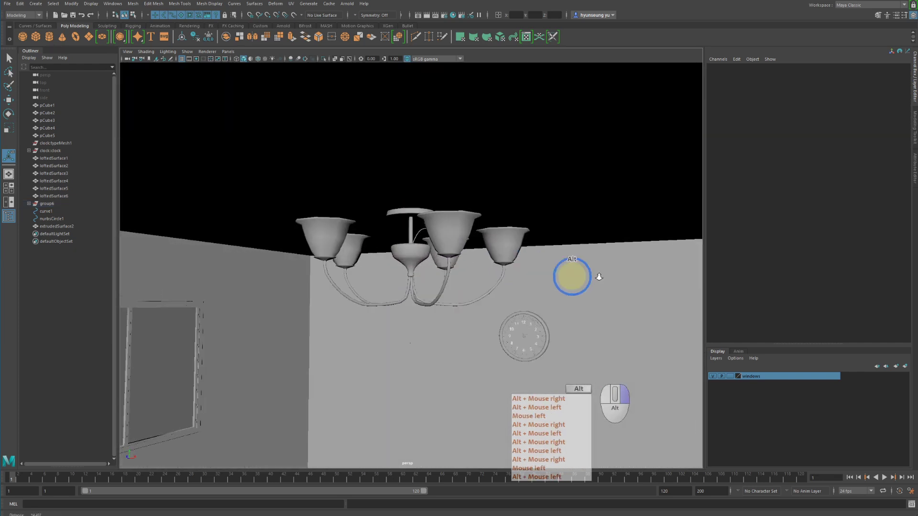
pyautogui.keyDown('alt'); pyautogui.moveTo(599, 277); pyautogui.dragTo(502, 245, button='middle'); pyautogui.keyUp('alt')
pyautogui.keyDown('alt'); pyautogui.moveTo(502, 246); pyautogui.dragTo(566, 232, button='right'); pyautogui.keyUp('alt')
pyautogui.keyDown('alt'); pyautogui.moveTo(566, 231); pyautogui.dragTo(496, 277, button='middle'); pyautogui.keyUp('alt')
pyautogui.keyDown('alt'); pyautogui.moveTo(496, 276); pyautogui.dragTo(508, 259); pyautogui.keyUp('alt')
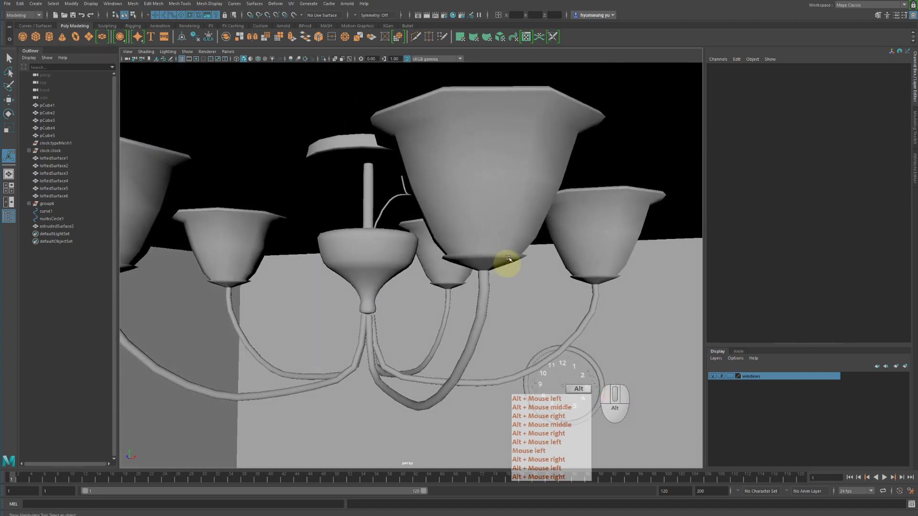
# Select the nearest lampshade and examine its glass body and the small cup at its base.
pyautogui.click(513, 232)
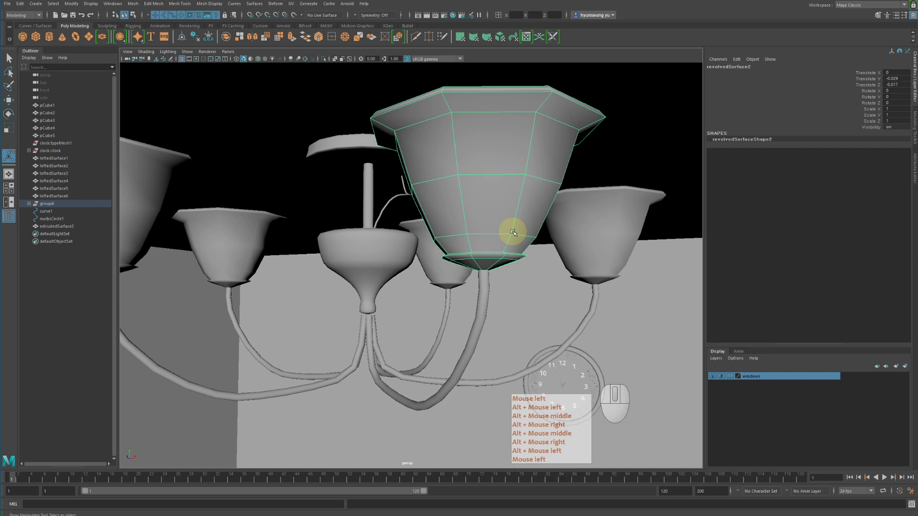
pyautogui.click(549, 130)
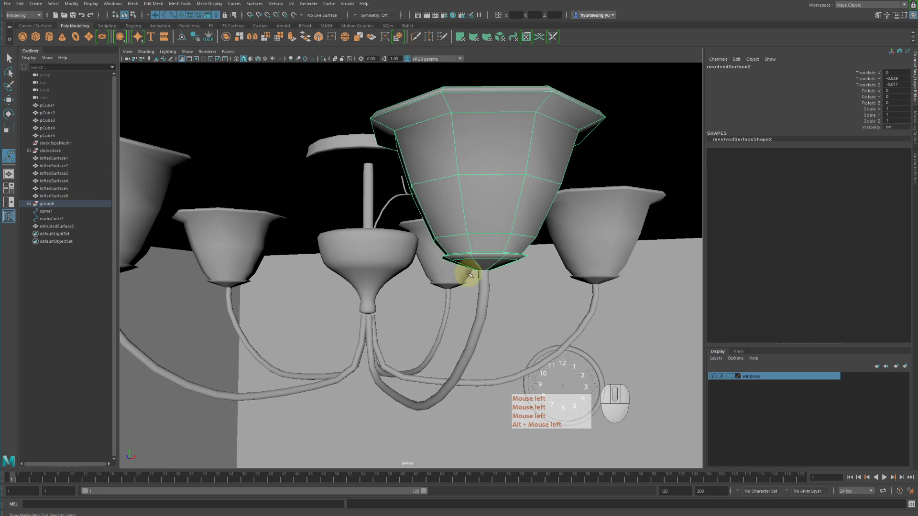
pyautogui.click(481, 239)
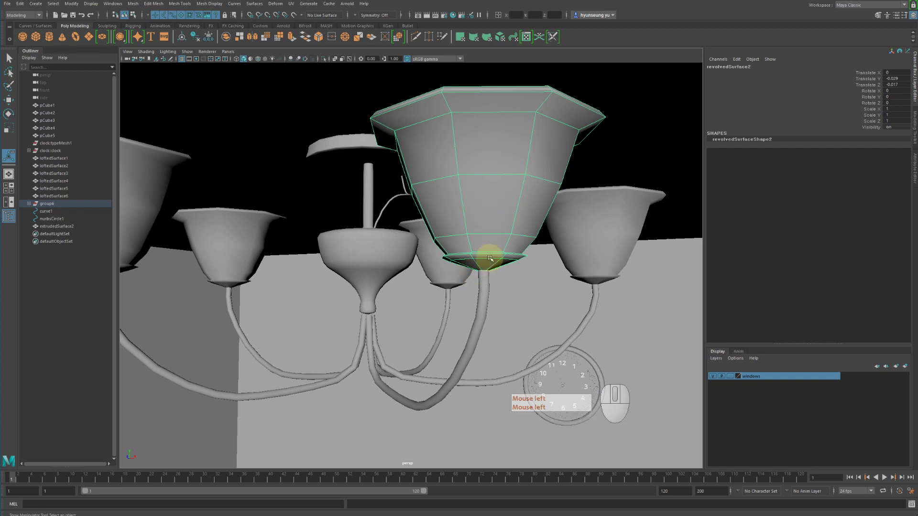
pyautogui.keyDown('alt'); pyautogui.moveTo(469, 229); pyautogui.dragTo(406, 147); pyautogui.keyUp('alt')
# Select the lamp's central body and examine its ceiling plate, stem and bowl up close.
pyautogui.click(399, 165)
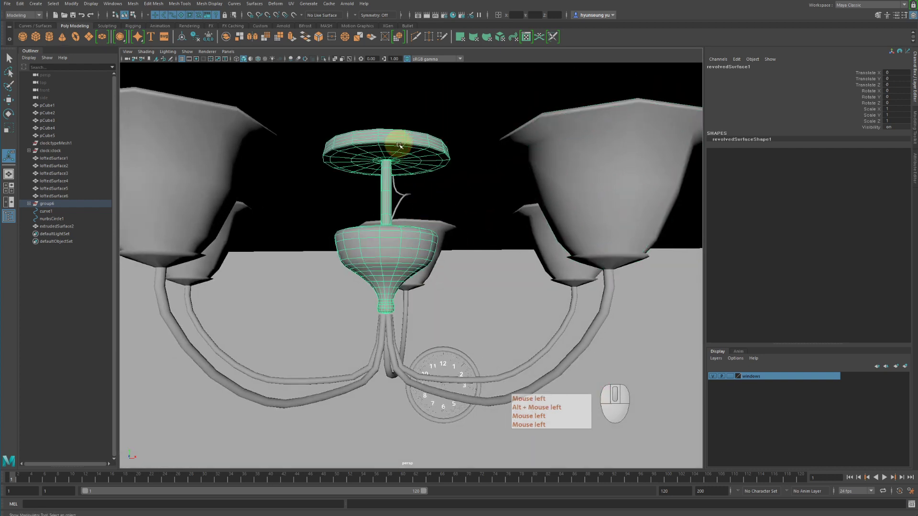
pyautogui.keyDown('alt'); pyautogui.moveTo(390, 275); pyautogui.dragTo(385, 248); pyautogui.keyUp('alt')
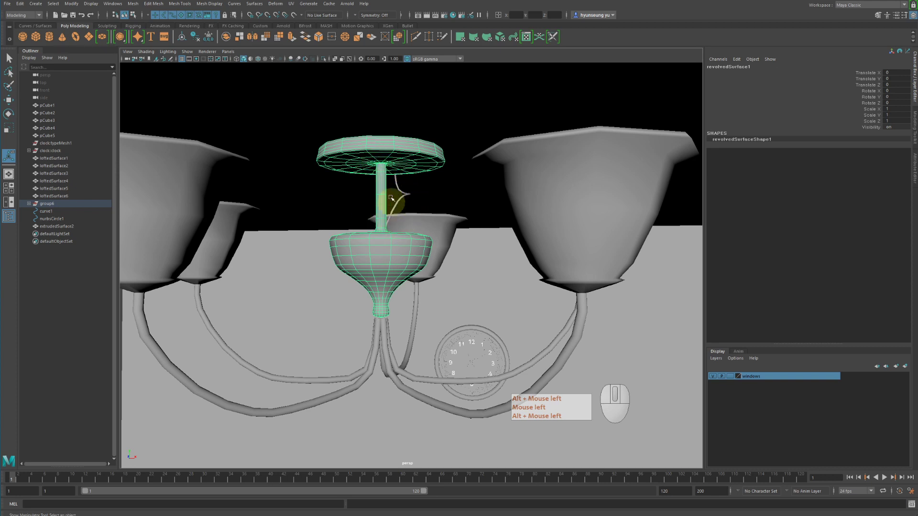
pyautogui.keyDown('alt'); pyautogui.moveTo(367, 201); pyautogui.dragTo(441, 219, button='middle'); pyautogui.keyUp('alt')
pyautogui.keyDown('alt'); pyautogui.moveTo(440, 219); pyautogui.dragTo(448, 242, button='right'); pyautogui.keyUp('alt')
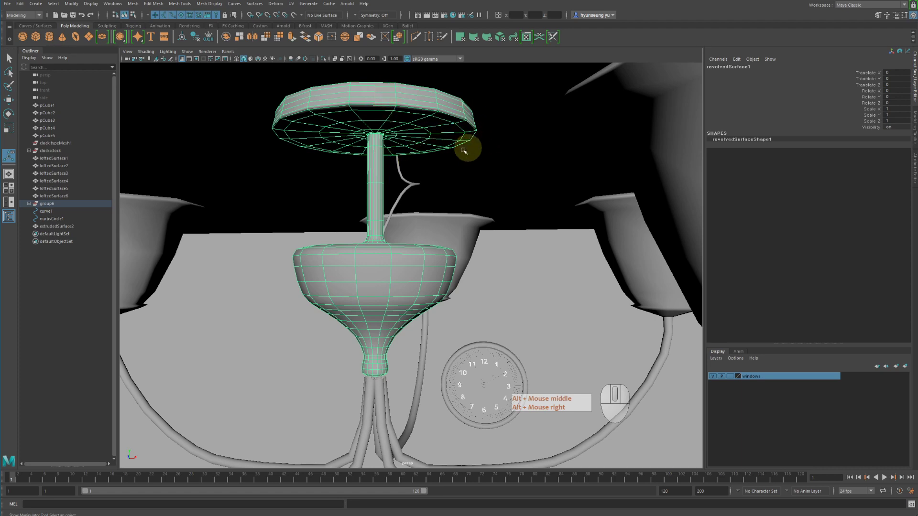
pyautogui.keyDown('alt'); pyautogui.moveTo(405, 137); pyautogui.dragTo(387, 167); pyautogui.keyUp('alt')
pyautogui.keyDown('alt'); pyautogui.moveTo(386, 167); pyautogui.dragTo(452, 191, button='right'); pyautogui.keyUp('alt')
pyautogui.keyDown('alt'); pyautogui.moveTo(452, 190); pyautogui.dragTo(507, 180, button='middle'); pyautogui.keyUp('alt')
pyautogui.keyDown('alt'); pyautogui.moveTo(506, 180); pyautogui.dragTo(463, 198); pyautogui.keyUp('alt')
pyautogui.keyDown('alt'); pyautogui.moveTo(463, 199); pyautogui.dragTo(509, 201, button='right'); pyautogui.keyUp('alt')
pyautogui.keyDown('alt'); pyautogui.moveTo(509, 200); pyautogui.dragTo(515, 198, button='middle'); pyautogui.keyUp('alt')
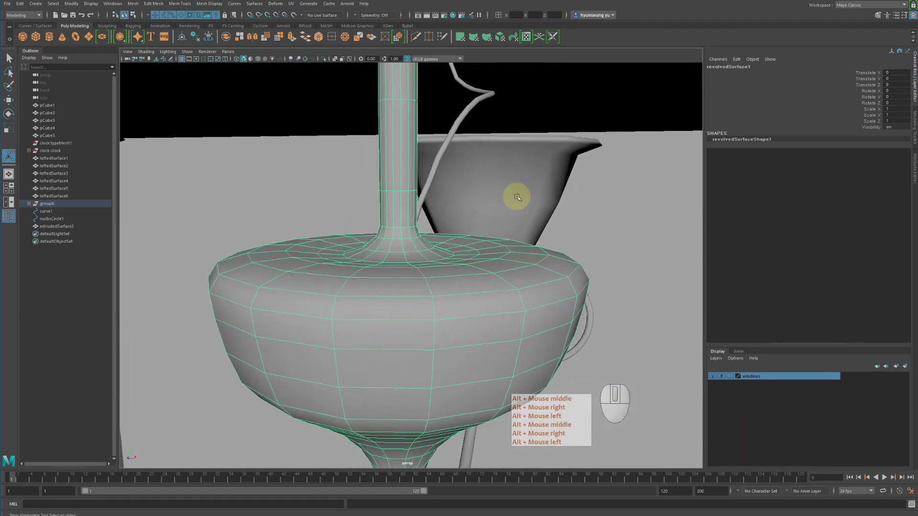
# Switch the central body to edge component selection, with the junction of stem and bowl in close view.
pyautogui.press('q')
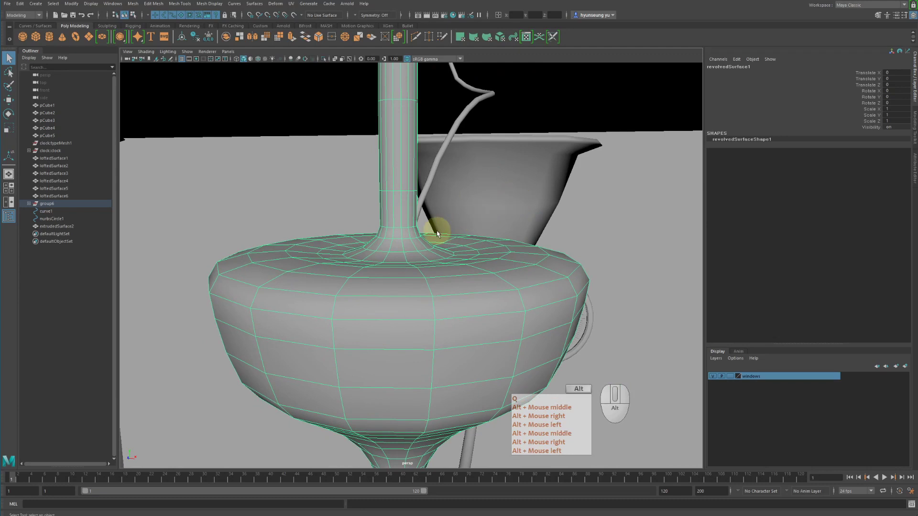
pyautogui.keyDown('alt'); pyautogui.moveTo(436, 231); pyautogui.dragTo(483, 232, button='middle'); pyautogui.keyUp('alt')
pyautogui.keyDown('alt'); pyautogui.moveTo(483, 232); pyautogui.dragTo(472, 226); pyautogui.keyUp('alt')
pyautogui.keyDown('alt'); pyautogui.moveTo(472, 227); pyautogui.dragTo(492, 231, button='right'); pyautogui.keyUp('alt')
pyautogui.keyDown('alt'); pyautogui.moveTo(492, 231); pyautogui.dragTo(463, 250, button='middle'); pyautogui.keyUp('alt')
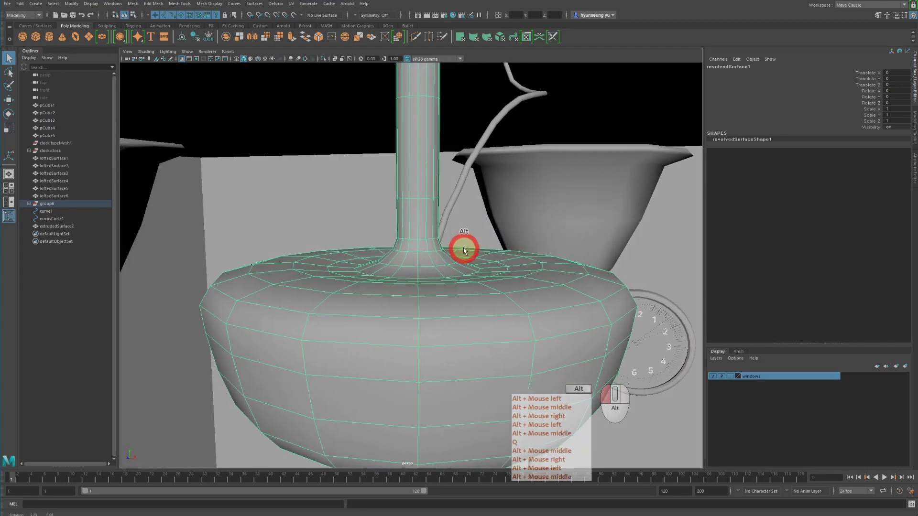
pyautogui.keyDown('alt'); pyautogui.moveTo(463, 250); pyautogui.dragTo(426, 248); pyautogui.keyUp('alt')
pyautogui.moveTo(427, 251); pyautogui.dragTo(428, 233, button='right')
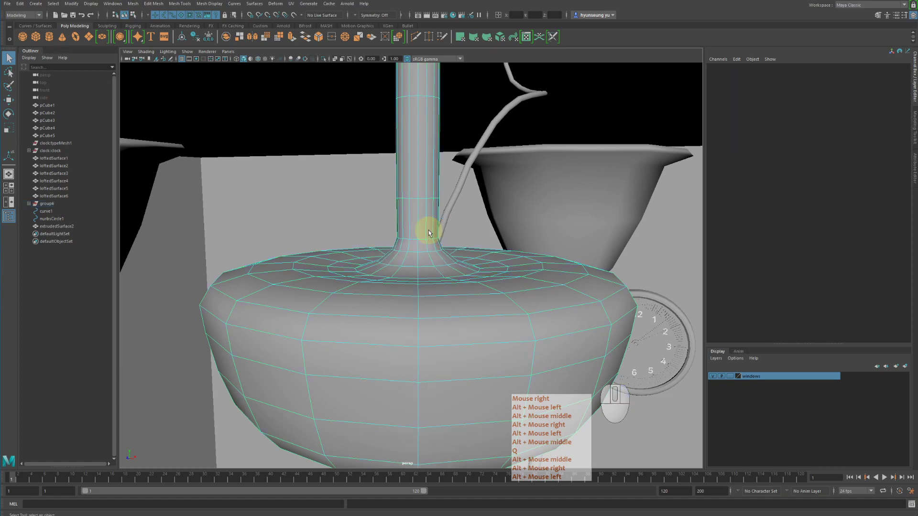
pyautogui.click(422, 238)
# Select the edge loop around the base of the stem, where it meets the bowl.
pyautogui.moveTo(462, 245)
pyautogui.keyDown('alt'); pyautogui.mouseDown()
pyautogui.moveTo(531, 246)
pyautogui.moveTo(428, 250)
pyautogui.moveTo(561, 248)
pyautogui.moveTo(471, 252)
pyautogui.mouseUp(); pyautogui.keyUp('alt')
pyautogui.press('q')
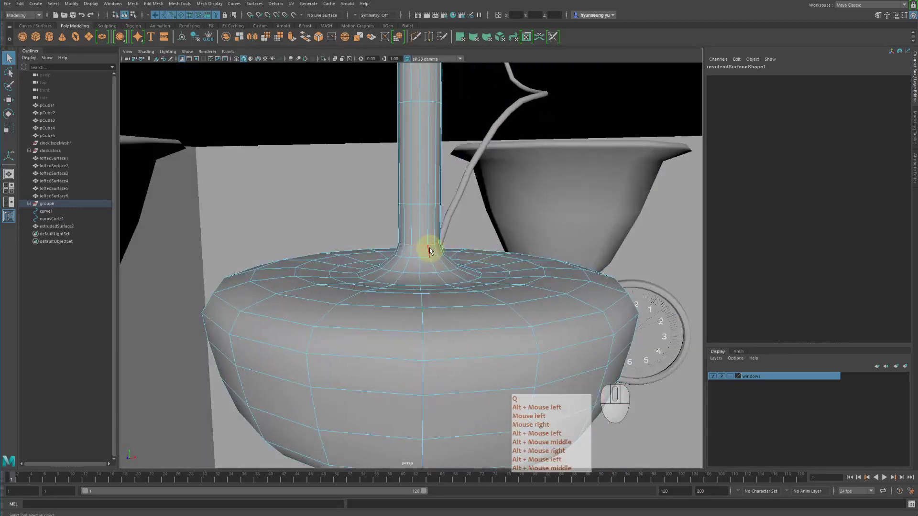
pyautogui.click(422, 248)
pyautogui.click(423, 243)
pyautogui.click(422, 205)
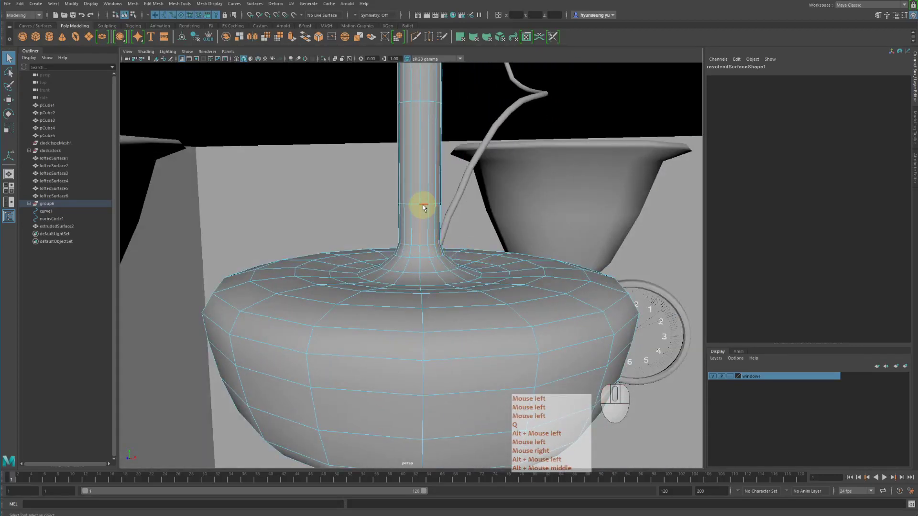
pyautogui.doubleClick(423, 205)
pyautogui.keyDown('alt'); pyautogui.moveTo(441, 209); pyautogui.dragTo(466, 210); pyautogui.keyUp('alt')
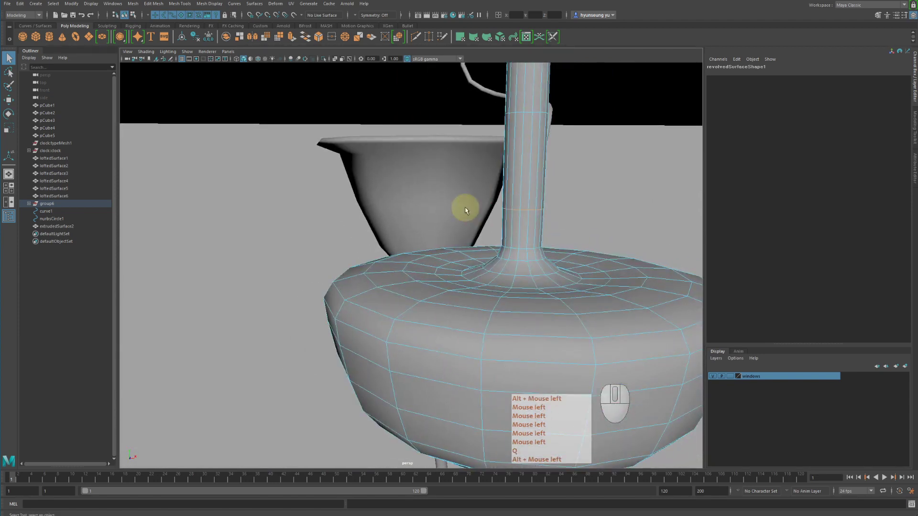
pyautogui.doubleClick(522, 259)
# Add the edge loop at the stem's upper end to the selection and detach the mesh along the selected loops.
pyautogui.keyDown('alt'); pyautogui.moveTo(557, 222); pyautogui.dragTo(555, 306, button='middle'); pyautogui.keyUp('alt')
pyautogui.keyDown('alt'); pyautogui.moveTo(555, 306); pyautogui.dragTo(523, 254, button='right'); pyautogui.keyUp('alt')
pyautogui.keyDown('alt'); pyautogui.moveTo(522, 253); pyautogui.dragTo(521, 268, button='middle'); pyautogui.keyUp('alt')
pyautogui.keyDown('alt'); pyautogui.moveTo(521, 267); pyautogui.dragTo(510, 222); pyautogui.keyUp('alt')
pyautogui.keyDown('alt'); pyautogui.moveTo(510, 222); pyautogui.dragTo(534, 149, button='right'); pyautogui.keyUp('alt')
pyautogui.keyDown('alt'); pyautogui.moveTo(505, 142); pyautogui.dragTo(499, 137); pyautogui.keyUp('alt')
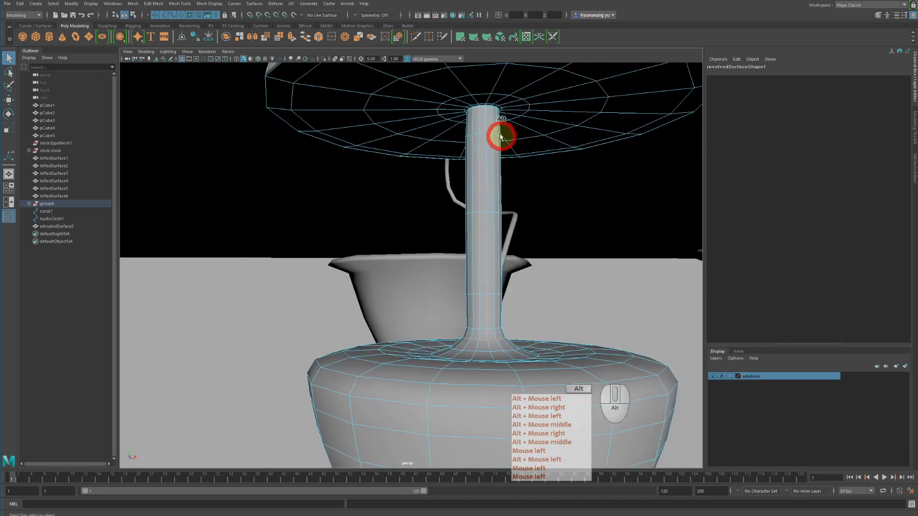
pyautogui.keyDown('shift'); pyautogui.click(480, 106); pyautogui.keyUp('shift')
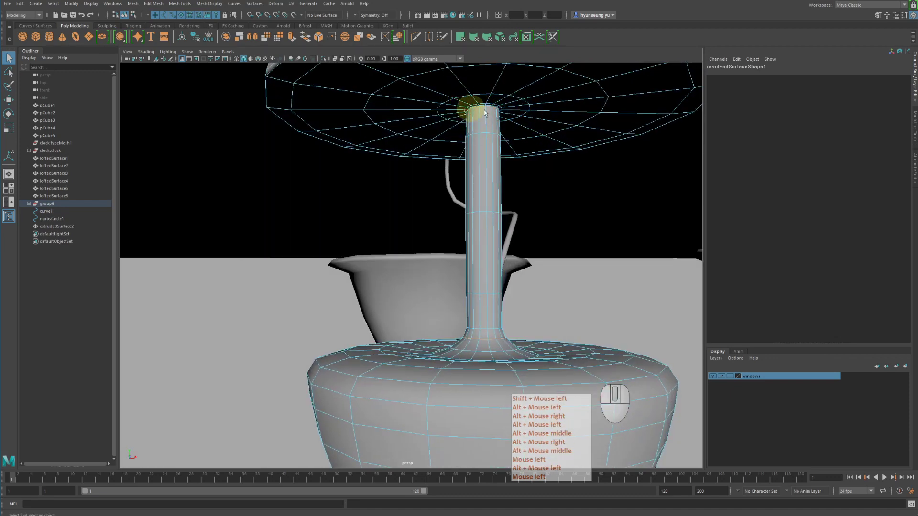
pyautogui.keyDown('alt'); pyautogui.moveTo(471, 106); pyautogui.dragTo(557, 167); pyautogui.keyUp('alt')
pyautogui.keyDown('alt'); pyautogui.moveTo(569, 198); pyautogui.dragTo(539, 185, button='middle'); pyautogui.keyUp('alt')
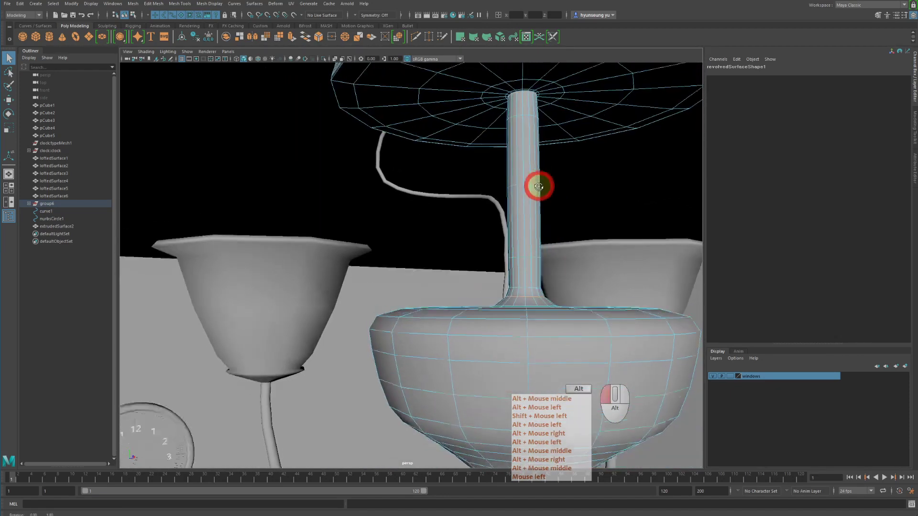
pyautogui.keyDown('alt'); pyautogui.moveTo(539, 184); pyautogui.dragTo(534, 191); pyautogui.keyUp('alt')
pyautogui.click(153, 4)
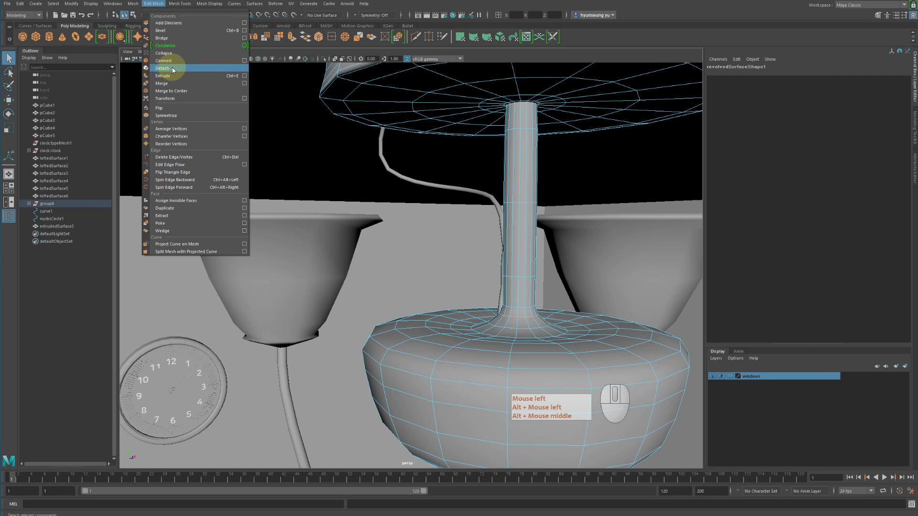
pyautogui.click(173, 69)
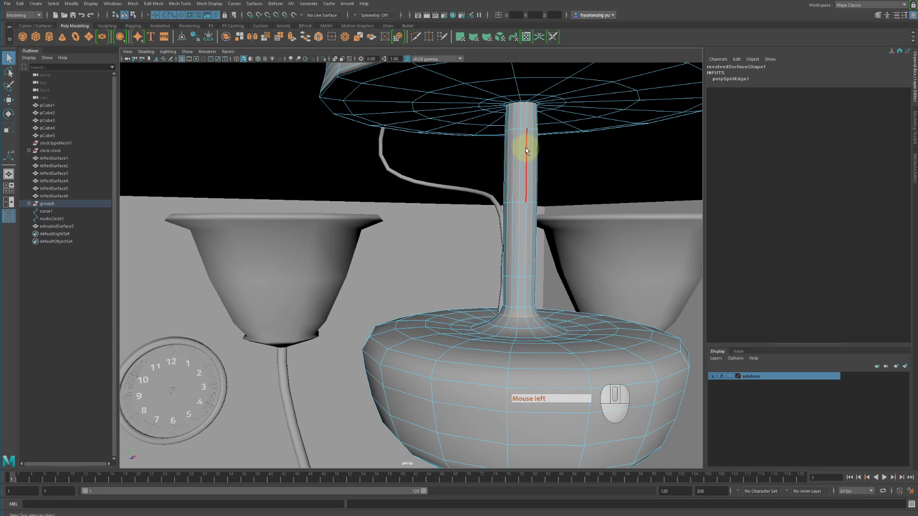
# Switch the lamp's central body back to object selection and test-move it, undoing the move.
pyautogui.moveTo(526, 151); pyautogui.dragTo(522, 165, button='right')
pyautogui.click(646, 345)
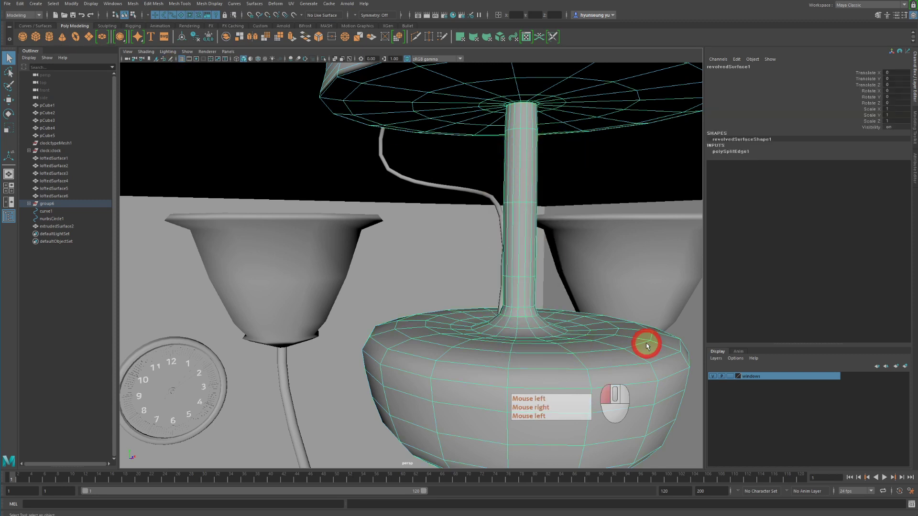
pyautogui.click(636, 363)
pyautogui.press('w')
pyautogui.moveTo(636, 362); pyautogui.dragTo(610, 373, button='middle')
pyautogui.press('z')
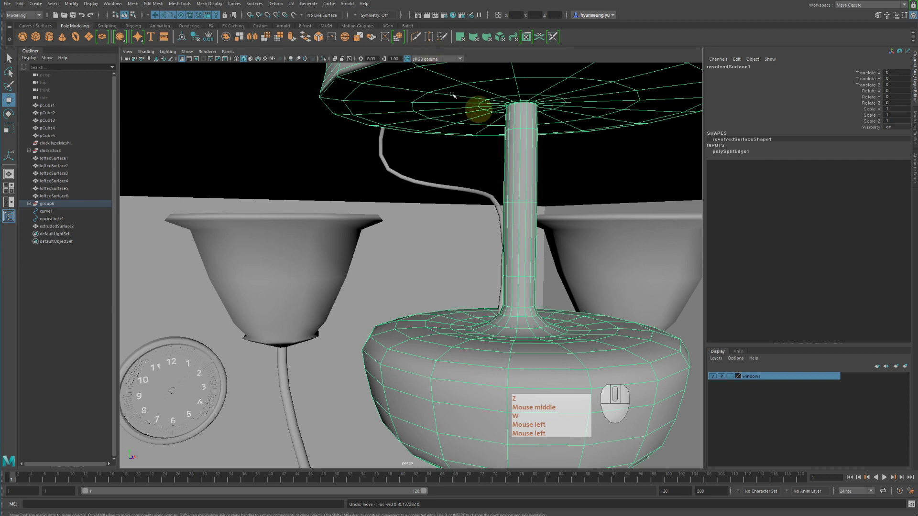
# Separate the lamp's central body mesh into individual objects along the detached loops.
pyautogui.click(154, 4)
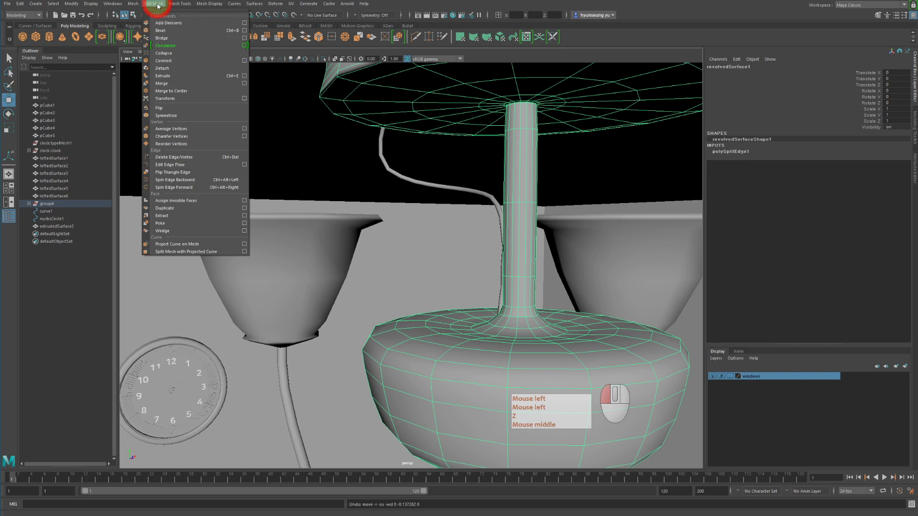
pyautogui.moveTo(133, 4)
pyautogui.click(153, 38)
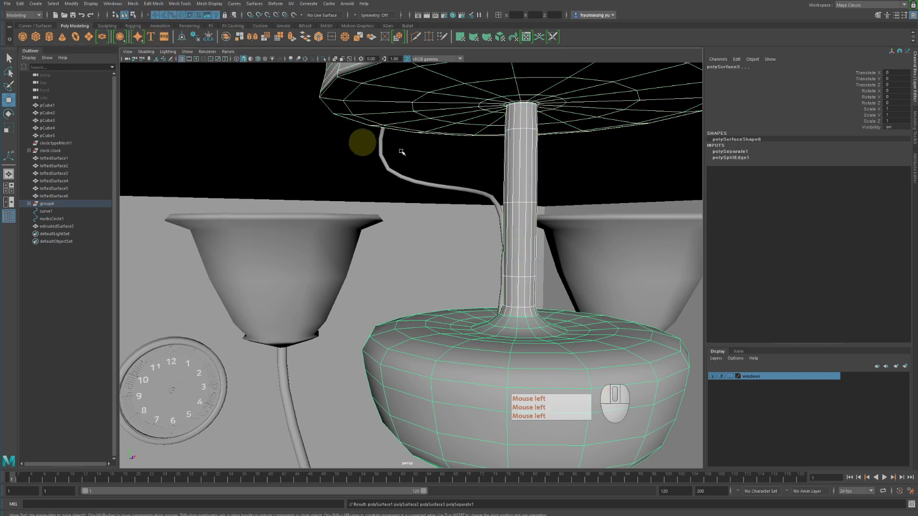
# Select the ceiling plate, stem and bowl one at a time to check that each is its own object.
pyautogui.click(492, 97)
pyautogui.click(521, 140)
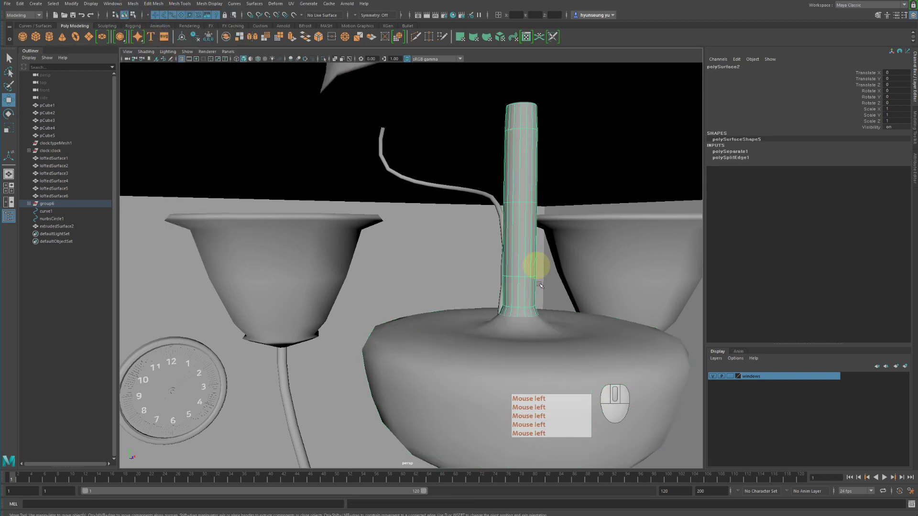
pyautogui.click(532, 340)
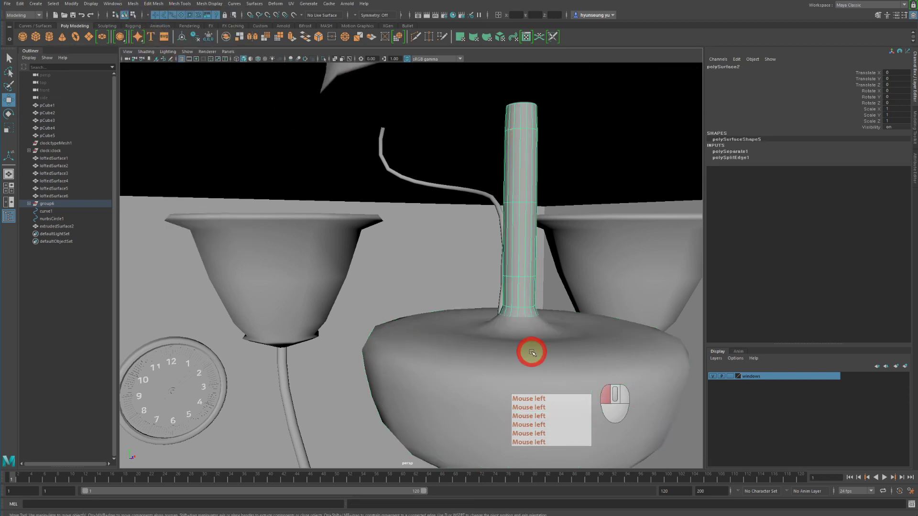
pyautogui.click(530, 240)
pyautogui.keyDown('alt'); pyautogui.moveTo(558, 237); pyautogui.dragTo(485, 225, button='right'); pyautogui.keyUp('alt')
pyautogui.keyDown('alt'); pyautogui.moveTo(485, 225); pyautogui.dragTo(505, 225); pyautogui.keyUp('alt')
pyautogui.click(506, 157)
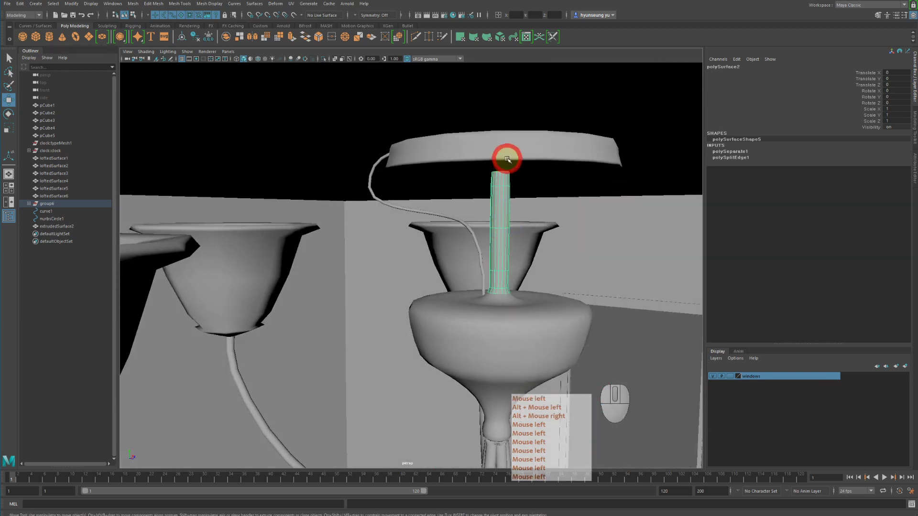
pyautogui.click(508, 207)
pyautogui.click(516, 313)
pyautogui.click(505, 271)
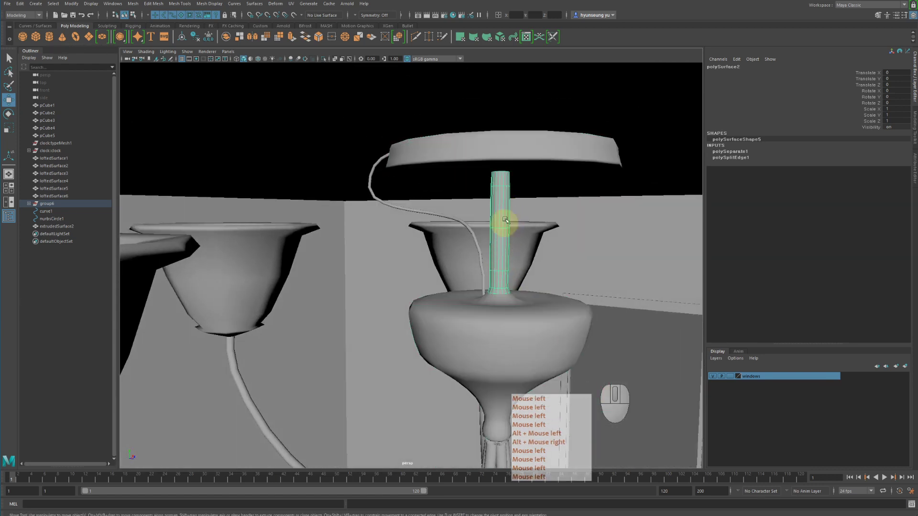
pyautogui.click(530, 145)
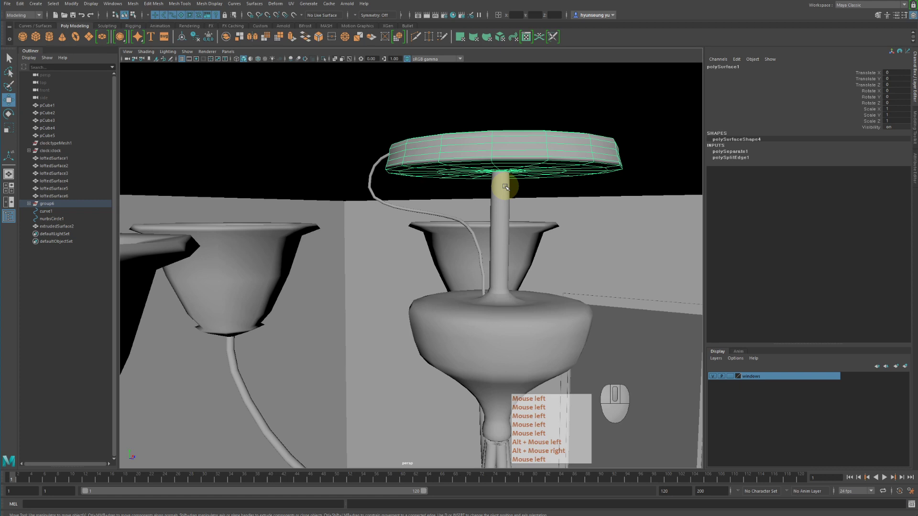
# Select the lampshade nearest the view, frame it up close and switch it to edge component selection.
pyautogui.scroll(-6, 512, 254)
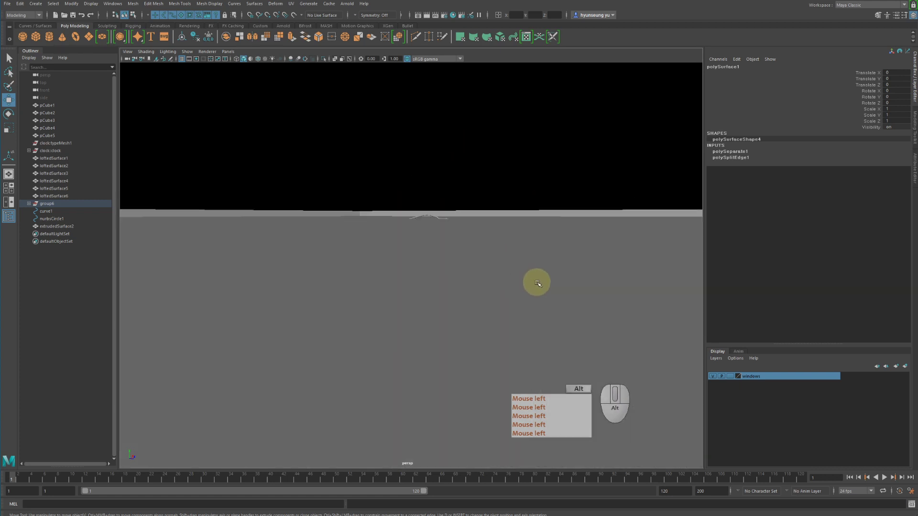
pyautogui.keyDown('alt'); pyautogui.moveTo(536, 282); pyautogui.dragTo(545, 275); pyautogui.keyUp('alt')
pyautogui.keyDown('alt'); pyautogui.moveTo(545, 275); pyautogui.dragTo(581, 281, button='right'); pyautogui.keyUp('alt')
pyautogui.keyDown('alt'); pyautogui.moveTo(582, 280); pyautogui.dragTo(548, 269); pyautogui.keyUp('alt')
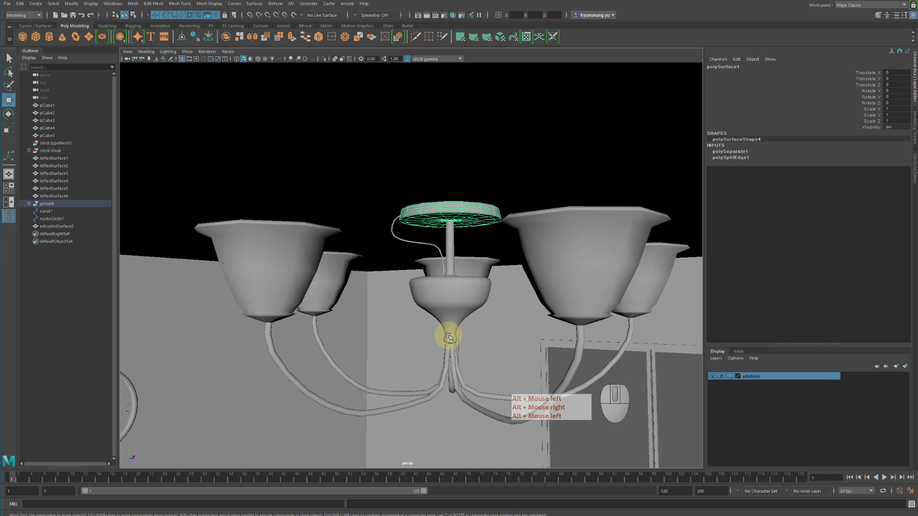
pyautogui.click(553, 285)
pyautogui.keyDown('alt'); pyautogui.moveTo(563, 287); pyautogui.dragTo(528, 280, button='middle'); pyautogui.keyUp('alt')
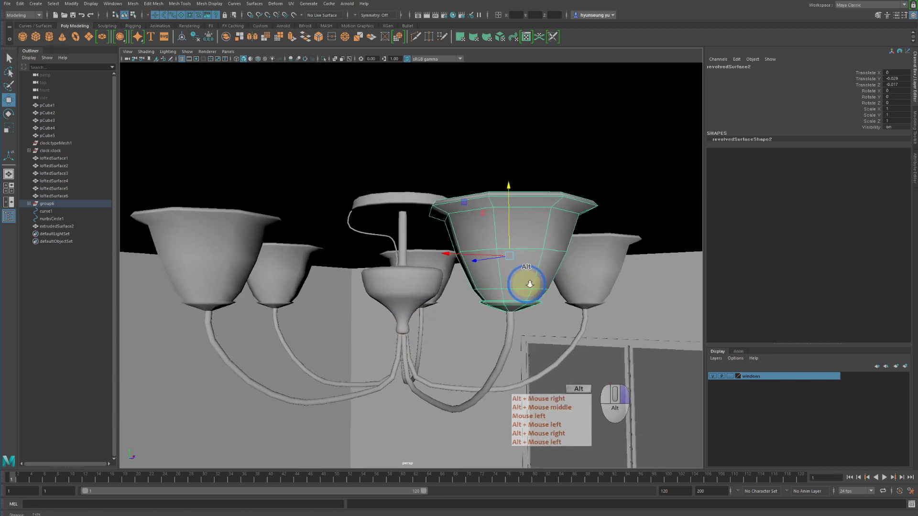
pyautogui.keyDown('alt'); pyautogui.moveTo(529, 280); pyautogui.dragTo(554, 277, button='right'); pyautogui.keyUp('alt')
pyautogui.keyDown('alt'); pyautogui.moveTo(554, 278); pyautogui.dragTo(557, 276, button='middle'); pyautogui.keyUp('alt')
pyautogui.keyDown('alt'); pyautogui.moveTo(557, 276); pyautogui.dragTo(545, 274); pyautogui.keyUp('alt')
pyautogui.keyDown('alt'); pyautogui.moveTo(545, 274); pyautogui.dragTo(529, 272, button='right'); pyautogui.keyUp('alt')
pyautogui.keyDown('alt'); pyautogui.moveTo(529, 273); pyautogui.dragTo(543, 263, button='middle'); pyautogui.keyUp('alt')
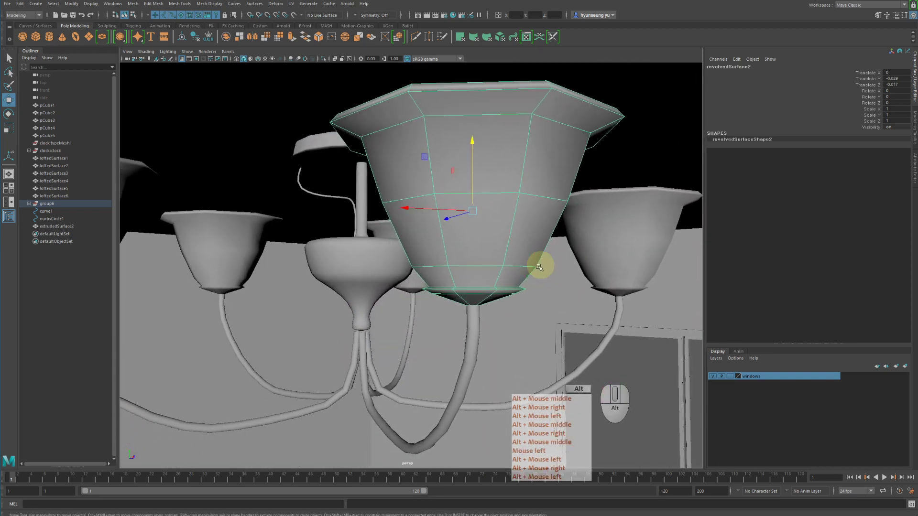
pyautogui.click(503, 239)
pyautogui.moveTo(508, 236); pyautogui.dragTo(510, 213, button='right')
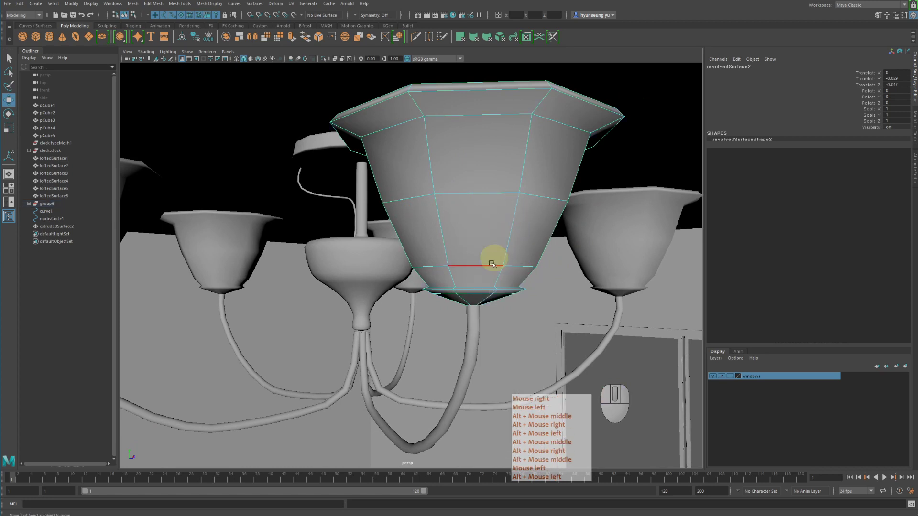
# Select the edge loop where the lampshade meets its base cup and detach the mesh along it.
pyautogui.click(480, 285)
pyautogui.press('q')
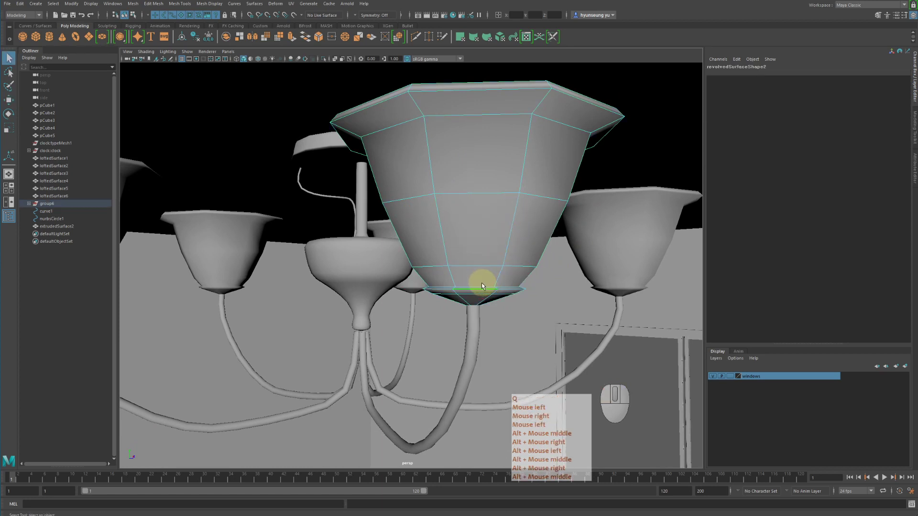
pyautogui.keyDown('alt'); pyautogui.moveTo(468, 283); pyautogui.dragTo(469, 290); pyautogui.keyUp('alt')
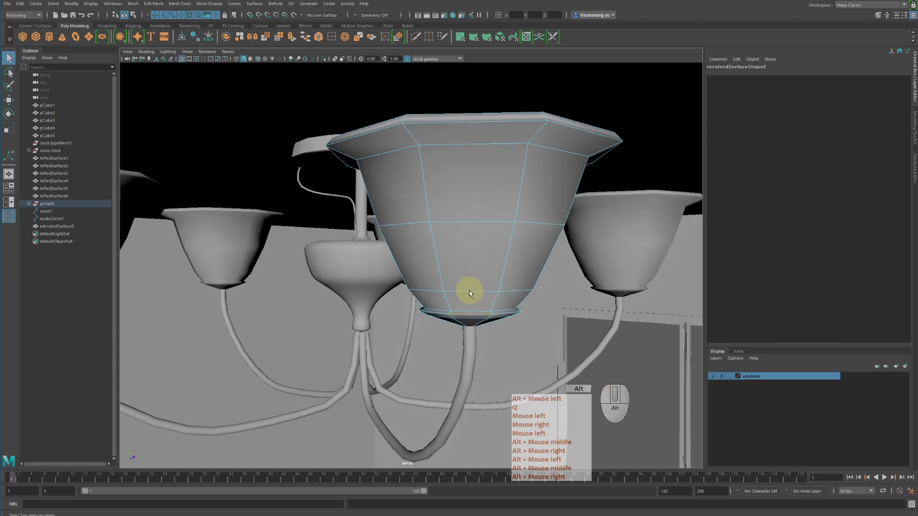
pyautogui.click(456, 313)
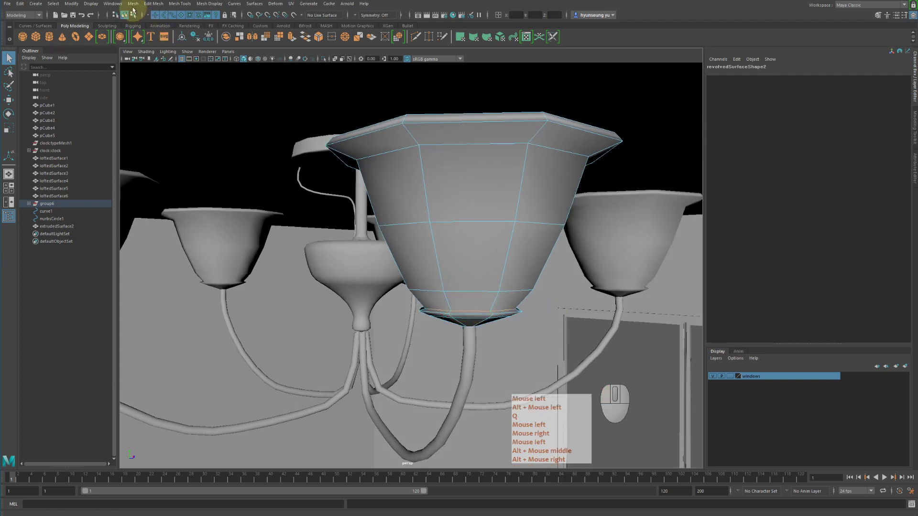
pyautogui.click(133, 4)
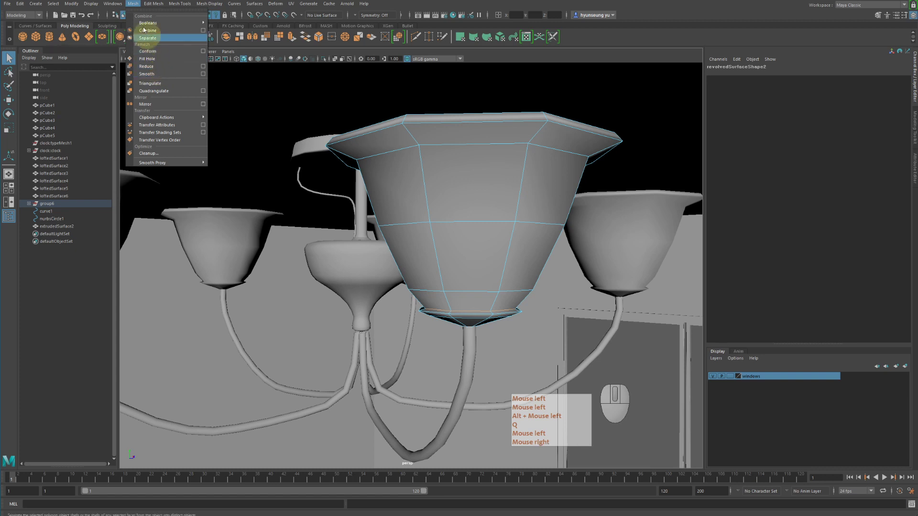
pyautogui.moveTo(162, 6)
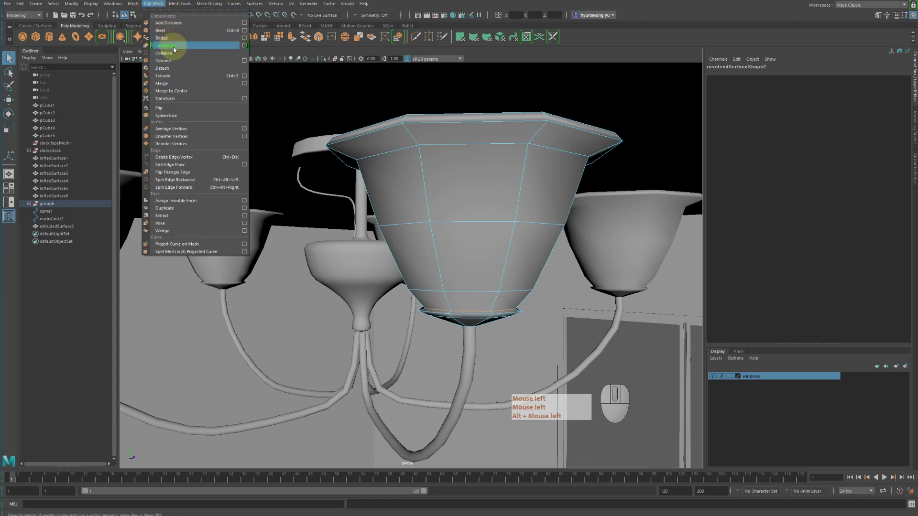
pyautogui.click(175, 67)
# Return the lampshade to object selection and separate its mesh into the shade and the base cup.
pyautogui.moveTo(432, 192); pyautogui.dragTo(455, 177, button='right')
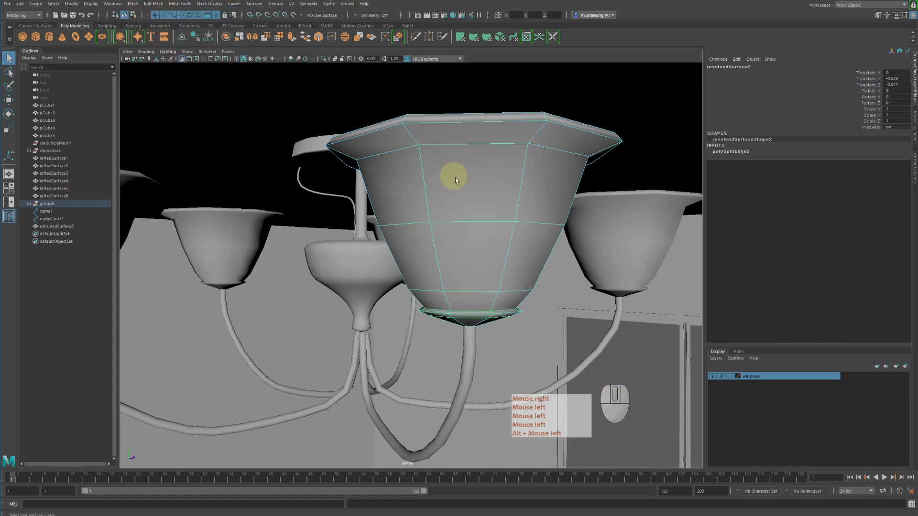
pyautogui.click(463, 186)
pyautogui.moveTo(154, 3); pyautogui.dragTo(175, 38)
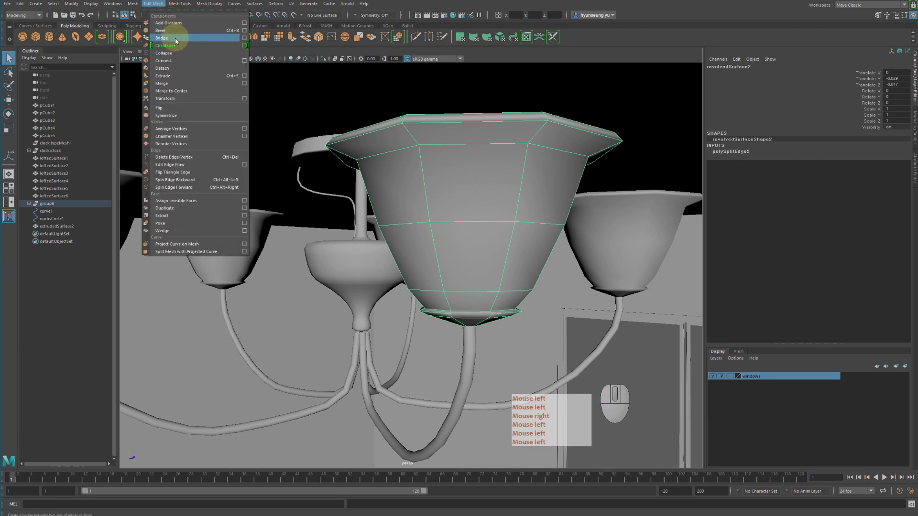
pyautogui.moveTo(137, 4)
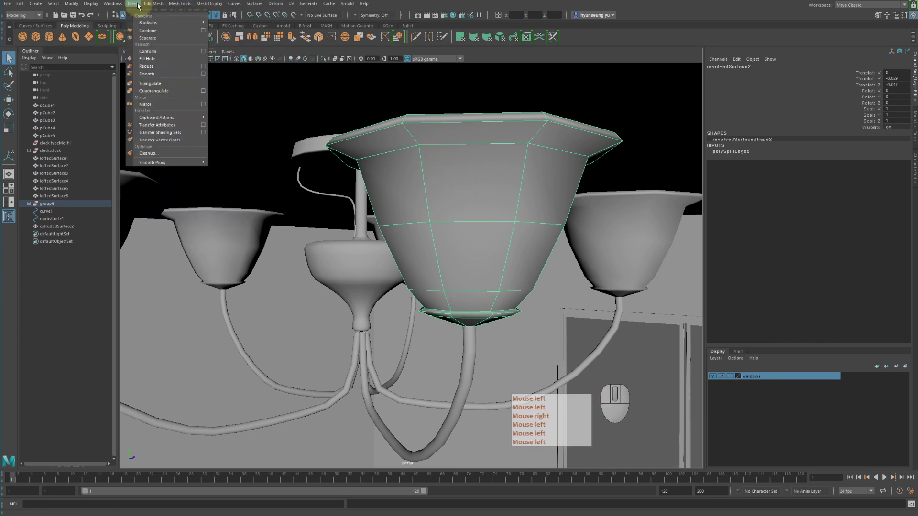
pyautogui.click(153, 39)
# Test-move the shade and its base cup individually to check the separation, undoing each move.
pyautogui.press('w')
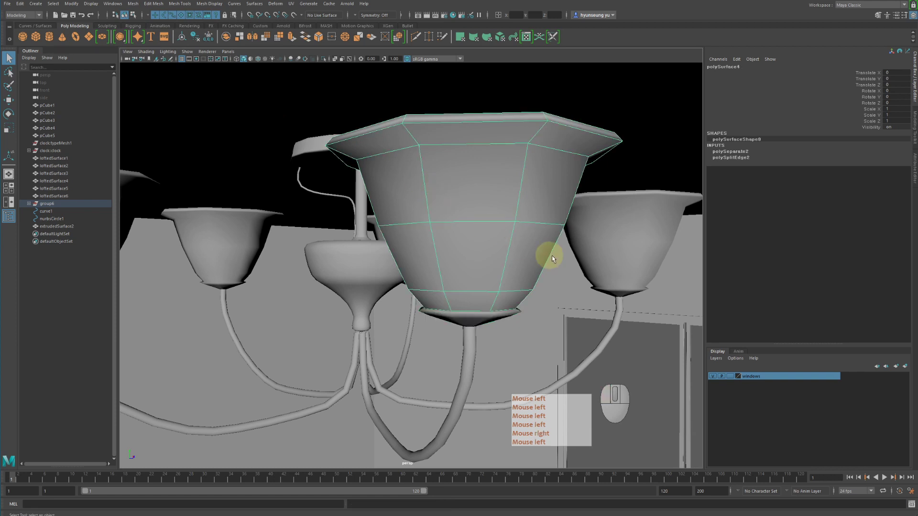
pyautogui.moveTo(548, 256); pyautogui.dragTo(590, 205, button='middle')
pyautogui.press('z')
pyautogui.click(502, 312)
pyautogui.moveTo(502, 312); pyautogui.dragTo(594, 287, button='middle')
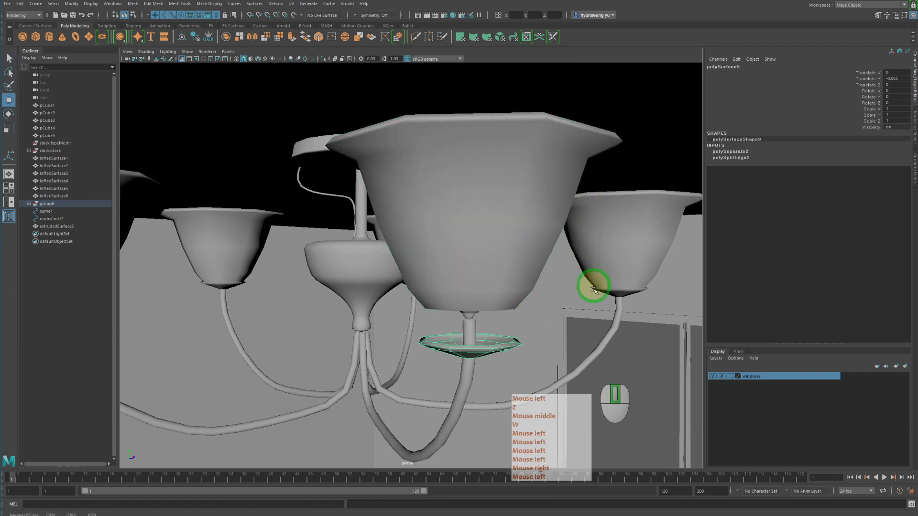
pyautogui.press('z')
# Select the adjacent lampshade that is still in one piece and frame it in close view.
pyautogui.keyDown('alt'); pyautogui.moveTo(603, 253); pyautogui.dragTo(436, 248, button='right'); pyautogui.keyUp('alt')
pyautogui.click(426, 250)
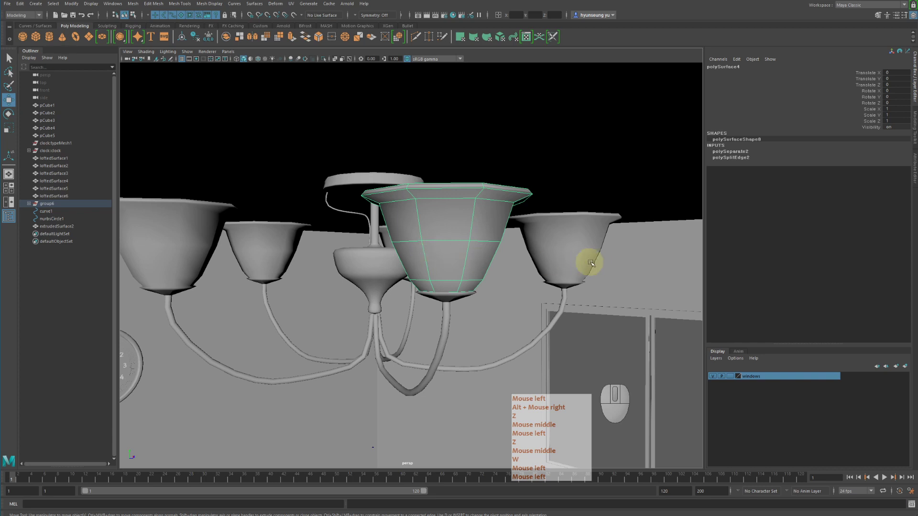
pyautogui.click(608, 260)
pyautogui.click(588, 259)
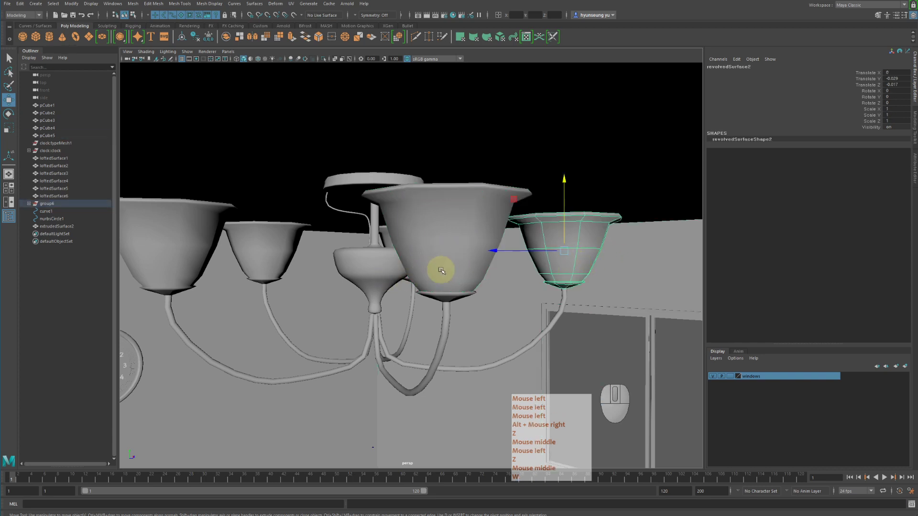
pyautogui.moveTo(439, 266); pyautogui.dragTo(456, 289, button='right')
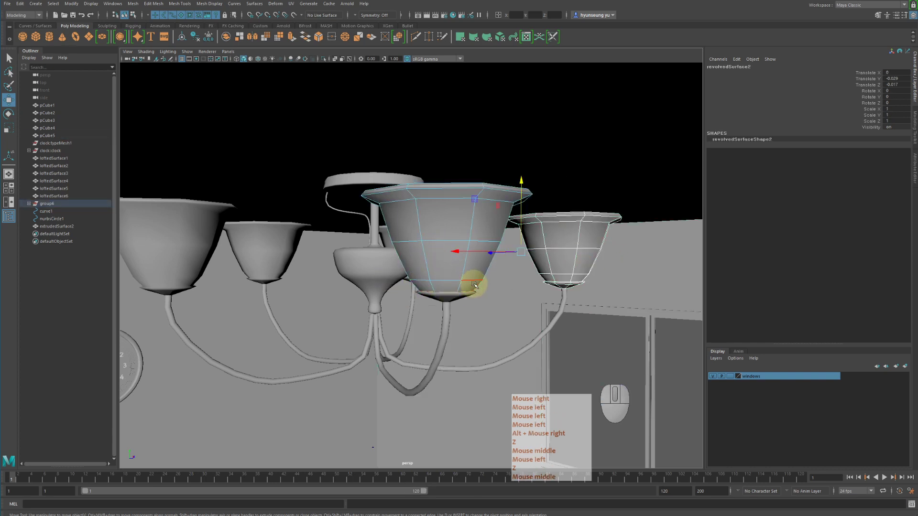
pyautogui.press('z')
pyautogui.rightClick(593, 234)
pyautogui.click(590, 242)
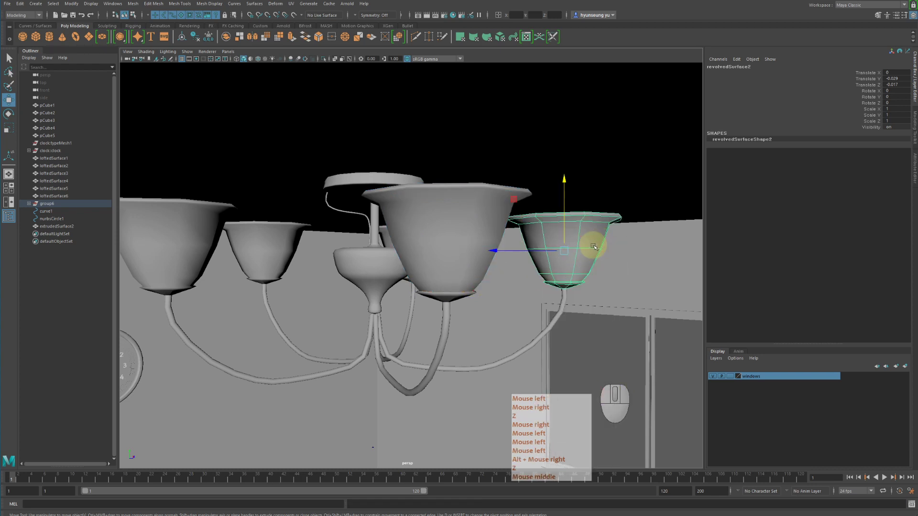
pyautogui.press('f')
pyautogui.keyDown('alt'); pyautogui.moveTo(550, 252); pyautogui.dragTo(496, 246, button='right'); pyautogui.keyUp('alt')
pyautogui.keyDown('alt'); pyautogui.moveTo(495, 245); pyautogui.dragTo(442, 229); pyautogui.keyUp('alt')
pyautogui.press('q')
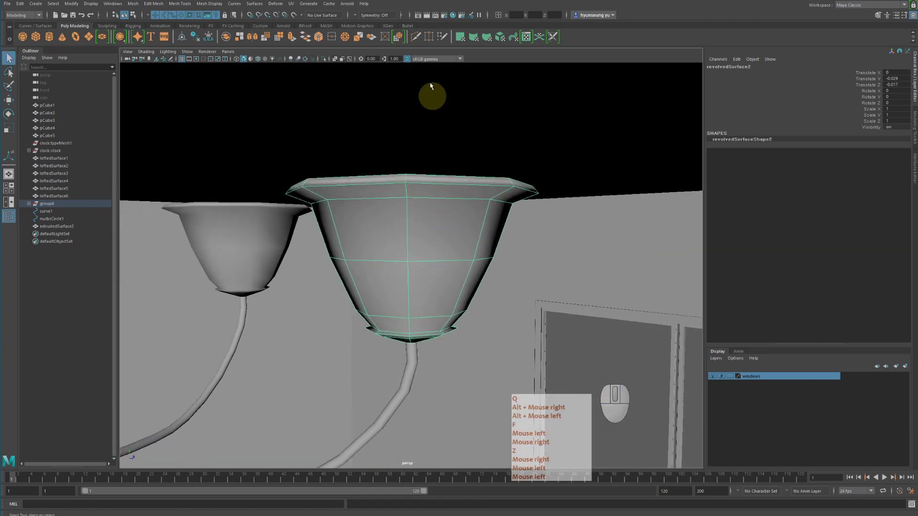
# Activate the Multi-Cut tool with its settings shown and enable Extract Faces for slicing.
pyautogui.doubleClick(414, 41)
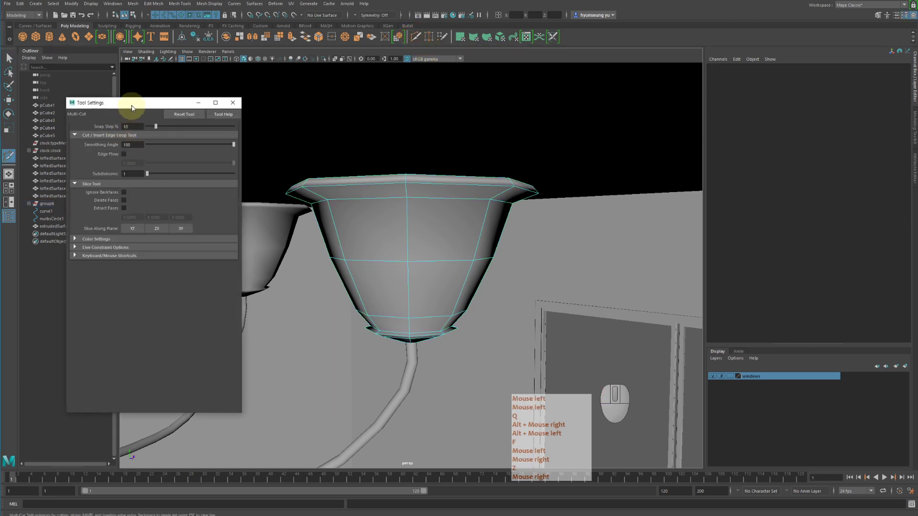
pyautogui.moveTo(132, 107); pyautogui.dragTo(130, 74)
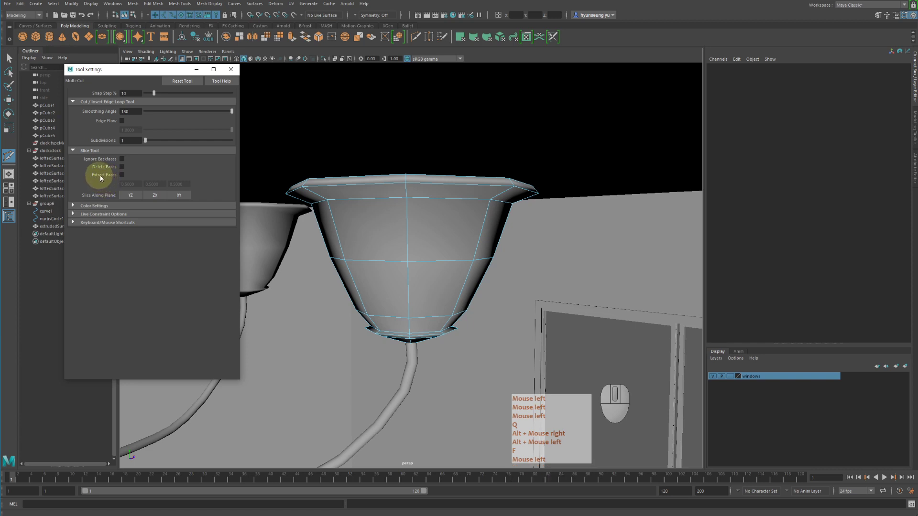
pyautogui.click(122, 174)
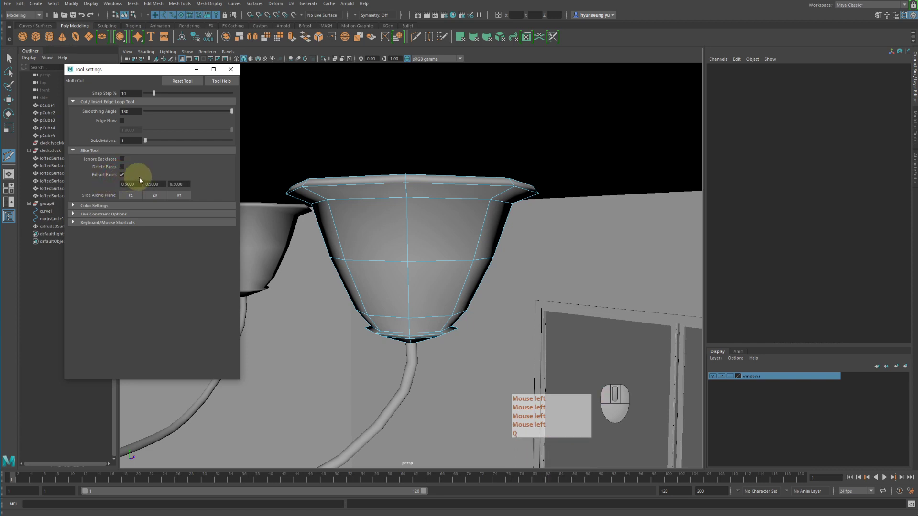
# Slice the lampshade horizontally through its lower part with face extraction at 0.5, inspect the cut and undo it.
pyautogui.keyDown('alt'); pyautogui.moveTo(348, 225); pyautogui.dragTo(379, 215, button='middle'); pyautogui.keyUp('alt')
pyautogui.press('ctrl')
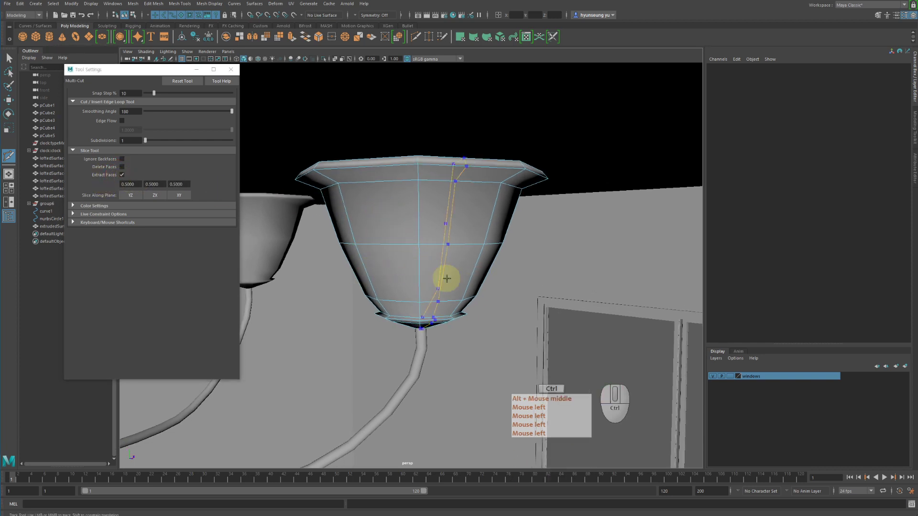
pyautogui.keyDown('shift'); pyautogui.moveTo(307, 281); pyautogui.dragTo(629, 281); pyautogui.keyUp('shift')
pyautogui.keyDown('alt'); pyautogui.moveTo(549, 295); pyautogui.dragTo(497, 258, button='right'); pyautogui.keyUp('alt')
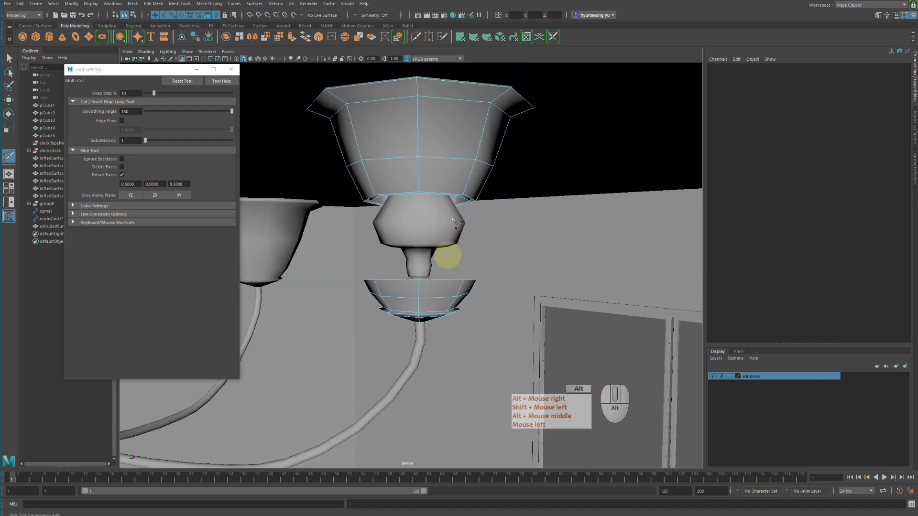
pyautogui.keyDown('alt'); pyautogui.moveTo(474, 234); pyautogui.dragTo(466, 267); pyautogui.keyUp('alt')
pyautogui.press('z')
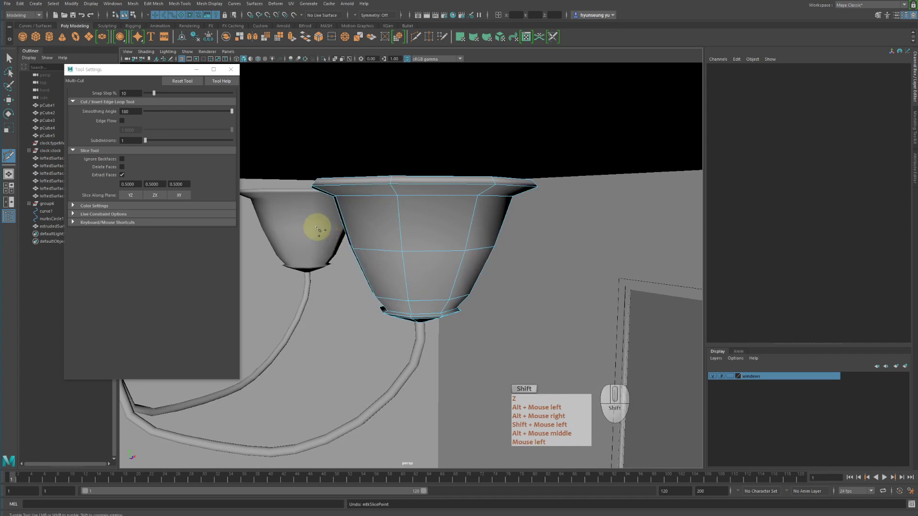
# Try slicing the lampshade at various angles and from different views with face extraction, undoing each cut.
pyautogui.keyDown('shift'); pyautogui.moveTo(315, 225); pyautogui.dragTo(552, 252); pyautogui.keyUp('shift')
pyautogui.press('z')
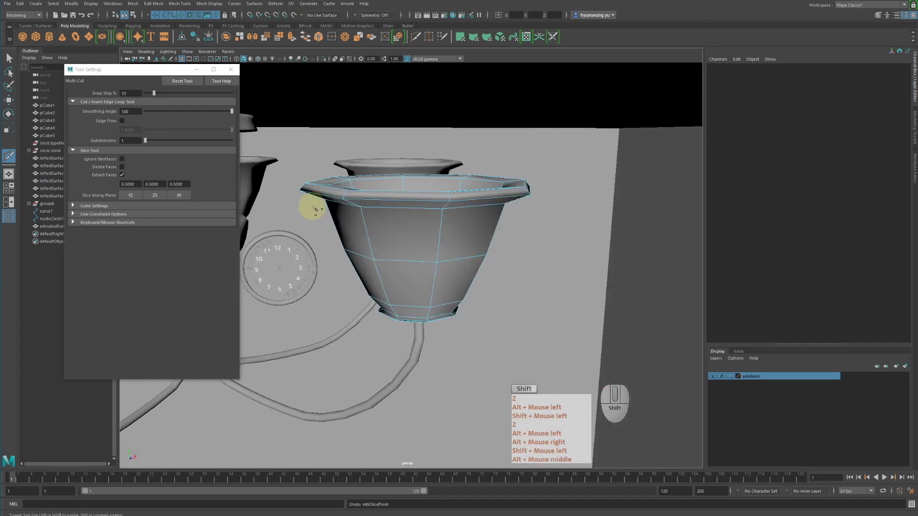
pyautogui.keyDown('shift'); pyautogui.moveTo(315, 209); pyautogui.dragTo(596, 424); pyautogui.keyUp('shift')
pyautogui.keyDown('alt'); pyautogui.moveTo(528, 361); pyautogui.dragTo(558, 358); pyautogui.keyUp('alt')
pyautogui.press('z')
pyautogui.keyDown('alt'); pyautogui.moveTo(450, 324); pyautogui.dragTo(450, 309); pyautogui.keyUp('alt')
pyautogui.keyDown('shift'); pyautogui.moveTo(341, 181); pyautogui.dragTo(603, 285); pyautogui.keyUp('shift')
pyautogui.press('z')
pyautogui.keyDown('shift'); pyautogui.moveTo(645, 252); pyautogui.dragTo(342, 195); pyautogui.keyUp('shift')
pyautogui.press('z')
pyautogui.keyDown('shift'); pyautogui.moveTo(613, 213); pyautogui.dragTo(310, 279); pyautogui.keyUp('shift')
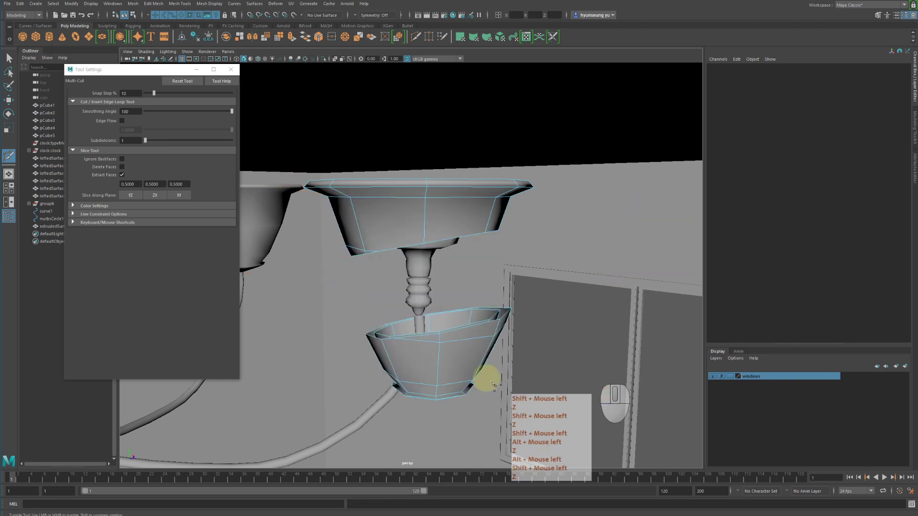
pyautogui.press('z')
pyautogui.keyDown('shift'); pyautogui.moveTo(623, 399); pyautogui.dragTo(521, 280); pyautogui.keyUp('shift')
pyautogui.press('z')
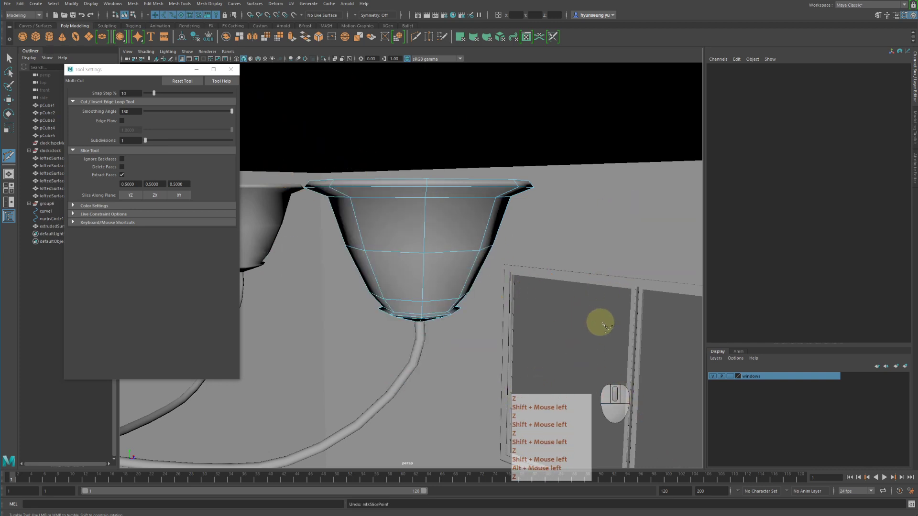
pyautogui.keyDown('shift'); pyautogui.moveTo(598, 322); pyautogui.dragTo(420, 137); pyautogui.keyUp('shift')
pyautogui.press('z')
pyautogui.keyDown('shift'); pyautogui.moveTo(581, 154); pyautogui.dragTo(338, 287); pyautogui.keyUp('shift')
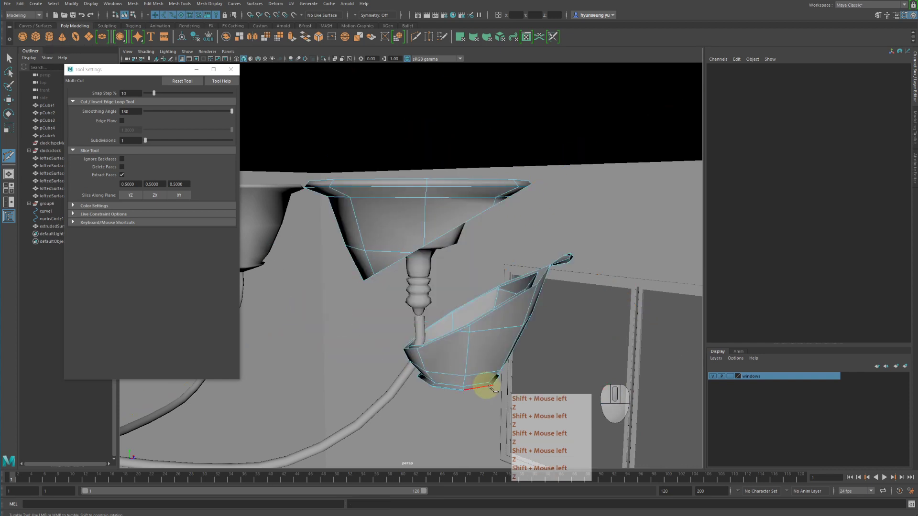
pyautogui.press('z')
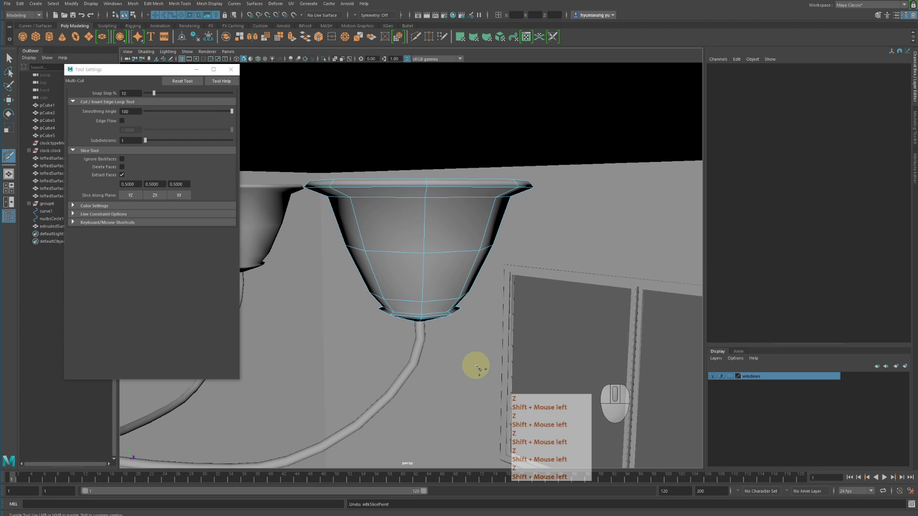
# Leave the Multi-Cut tool, close its settings and return the lampshade to object mode with the Move tool active.
pyautogui.rightClick(282, 264)
pyautogui.click(231, 69)
pyautogui.press('w')
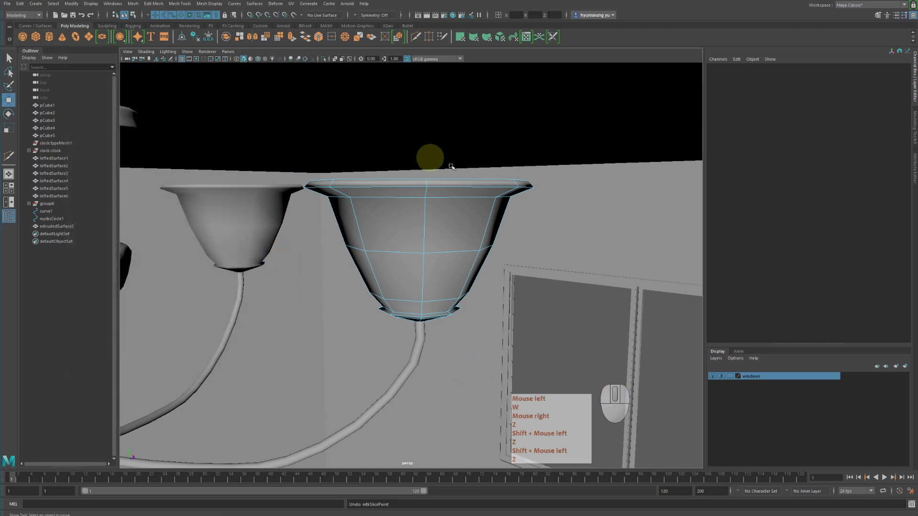
pyautogui.moveTo(468, 205); pyautogui.dragTo(404, 228, button='right')
# Examine the whole five-arm lamp from several sides, including its shades, arms and central body.
pyautogui.keyDown('alt'); pyautogui.moveTo(404, 228); pyautogui.dragTo(525, 208, button='middle'); pyautogui.keyUp('alt')
pyautogui.keyDown('alt'); pyautogui.moveTo(525, 208); pyautogui.dragTo(428, 227, button='right'); pyautogui.keyUp('alt')
pyautogui.keyDown('alt'); pyautogui.moveTo(427, 227); pyautogui.dragTo(457, 213, button='middle'); pyautogui.keyUp('alt')
pyautogui.keyDown('alt'); pyautogui.moveTo(457, 214); pyautogui.dragTo(443, 210); pyautogui.keyUp('alt')
pyautogui.keyDown('alt'); pyautogui.moveTo(442, 211); pyautogui.dragTo(407, 206, button='right'); pyautogui.keyUp('alt')
pyautogui.keyDown('alt'); pyautogui.moveTo(406, 205); pyautogui.dragTo(436, 205); pyautogui.keyUp('alt')
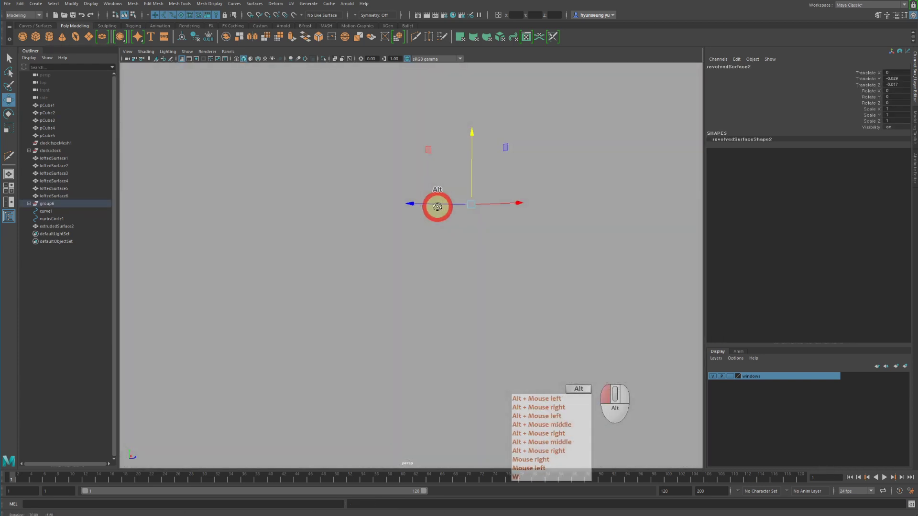
pyautogui.keyDown('alt'); pyautogui.moveTo(437, 205); pyautogui.dragTo(389, 199, button='right'); pyautogui.keyUp('alt')
pyautogui.keyDown('alt'); pyautogui.moveTo(389, 199); pyautogui.dragTo(367, 214); pyautogui.keyUp('alt')
pyautogui.keyDown('alt'); pyautogui.moveTo(367, 214); pyautogui.dragTo(418, 223, button='right'); pyautogui.keyUp('alt')
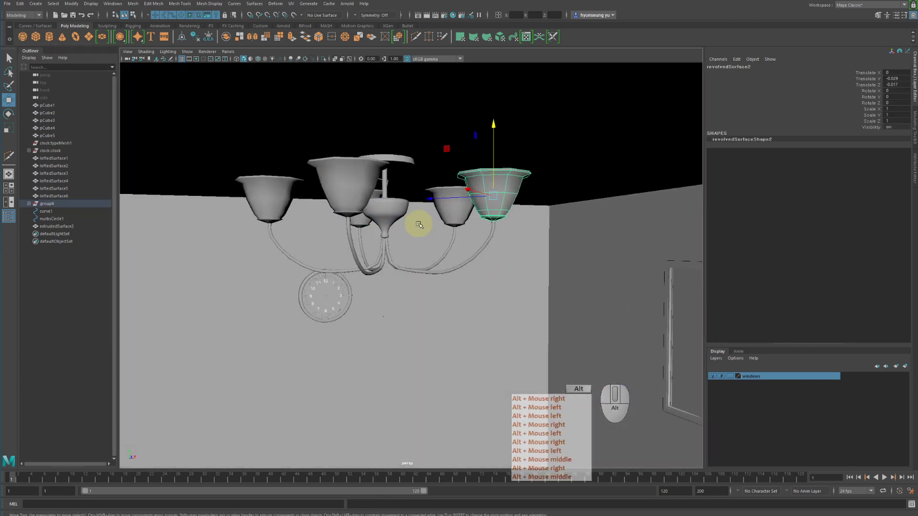
pyautogui.keyDown('alt'); pyautogui.moveTo(418, 223); pyautogui.dragTo(349, 224); pyautogui.keyUp('alt')
pyautogui.keyDown('alt'); pyautogui.moveTo(349, 224); pyautogui.dragTo(354, 224, button='right'); pyautogui.keyUp('alt')
pyautogui.keyDown('alt'); pyautogui.moveTo(440, 262); pyautogui.dragTo(420, 256); pyautogui.keyUp('alt')
# Select the lamp's curved arms one after another to check that each is a separate object.
pyautogui.press('q')
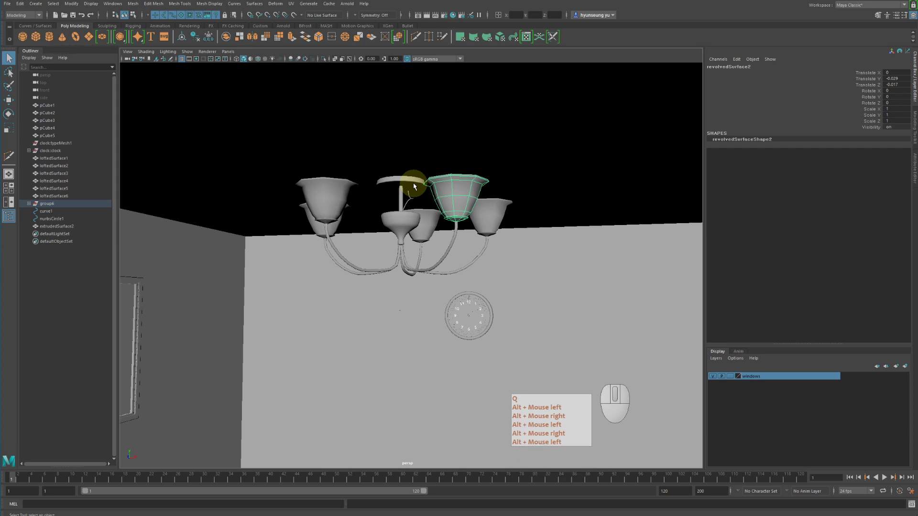
pyautogui.click(372, 271)
pyautogui.click(434, 266)
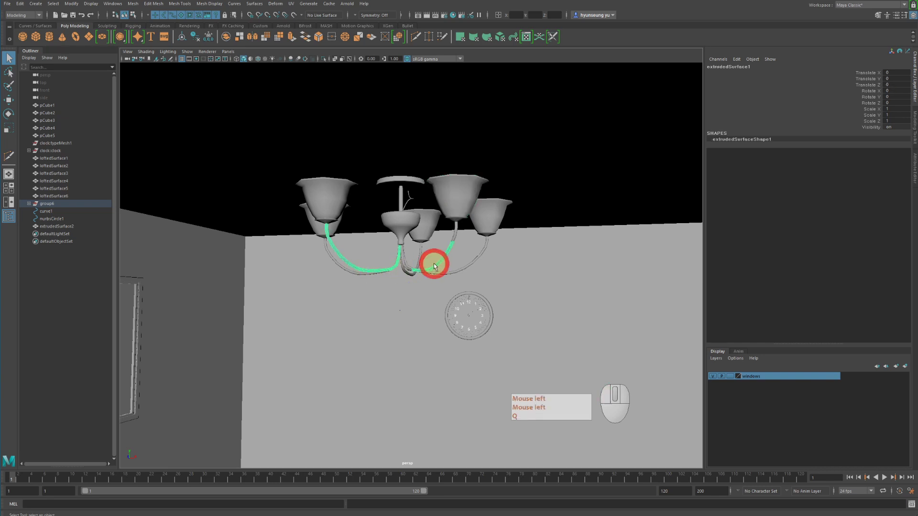
pyautogui.click(453, 266)
pyautogui.click(405, 276)
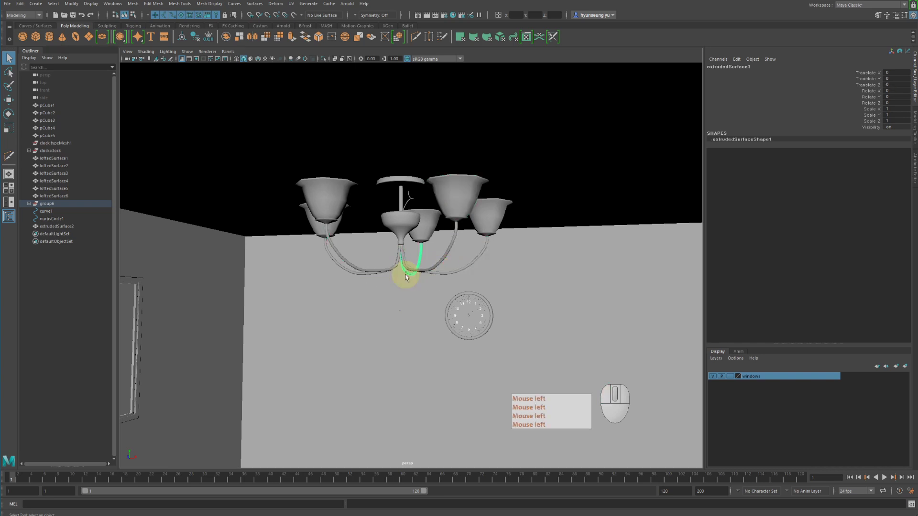